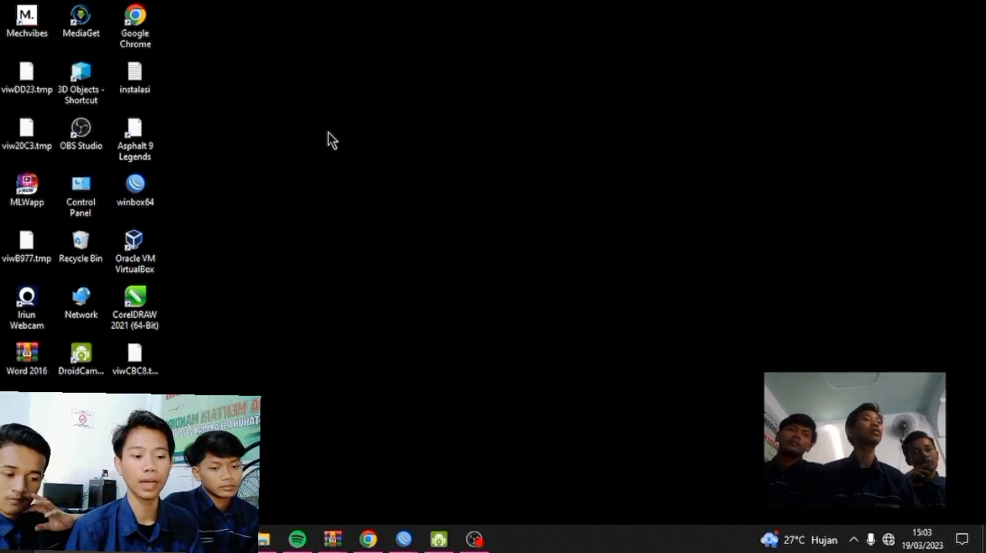
right_click(334, 111)
click(377, 152)
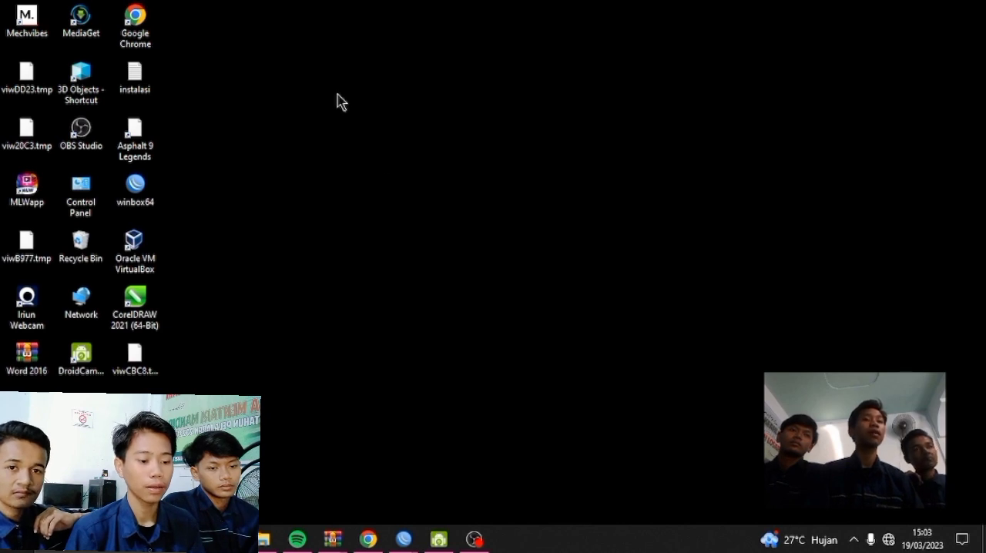
right_click(336, 94)
click(362, 137)
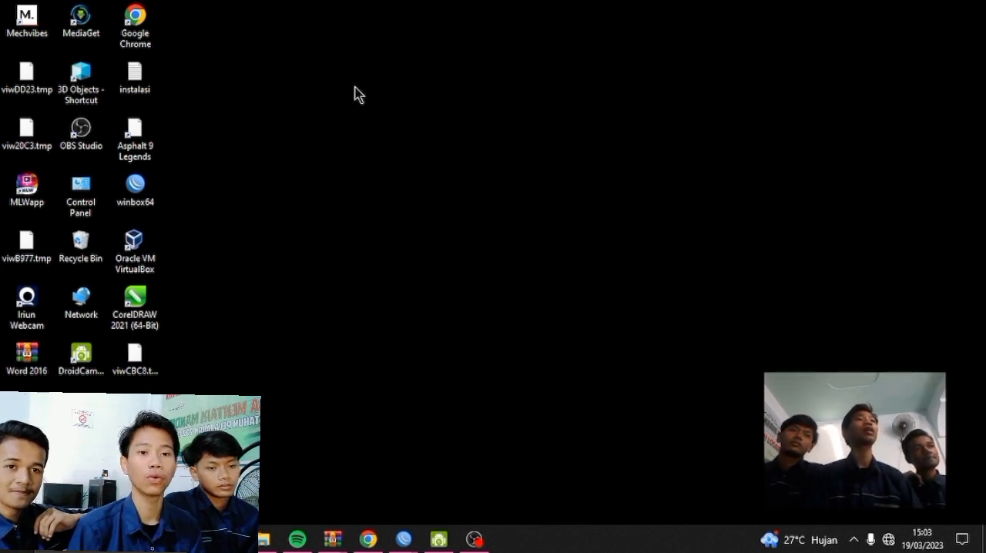
right_click(354, 86)
click(339, 102)
right_click(341, 93)
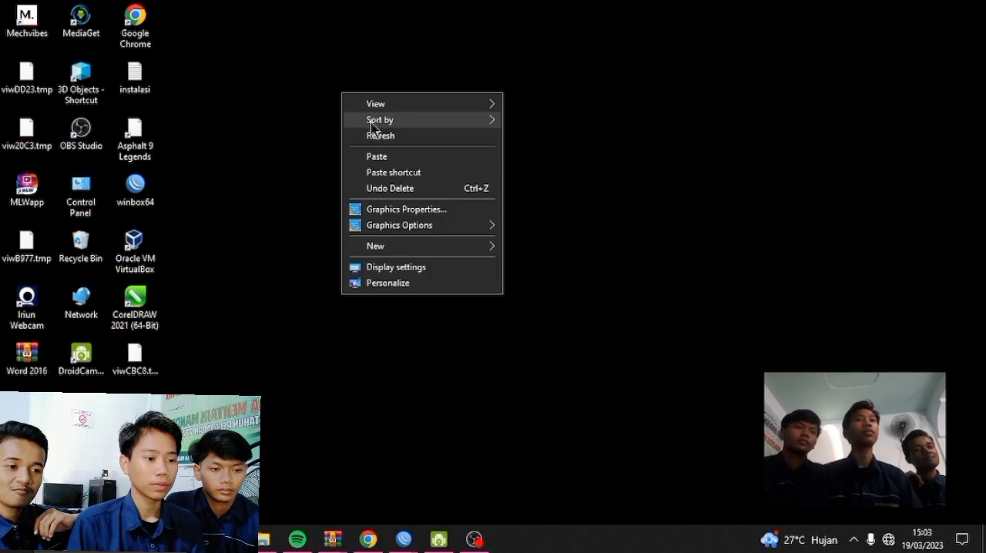
click(377, 135)
right_click(335, 85)
click(374, 127)
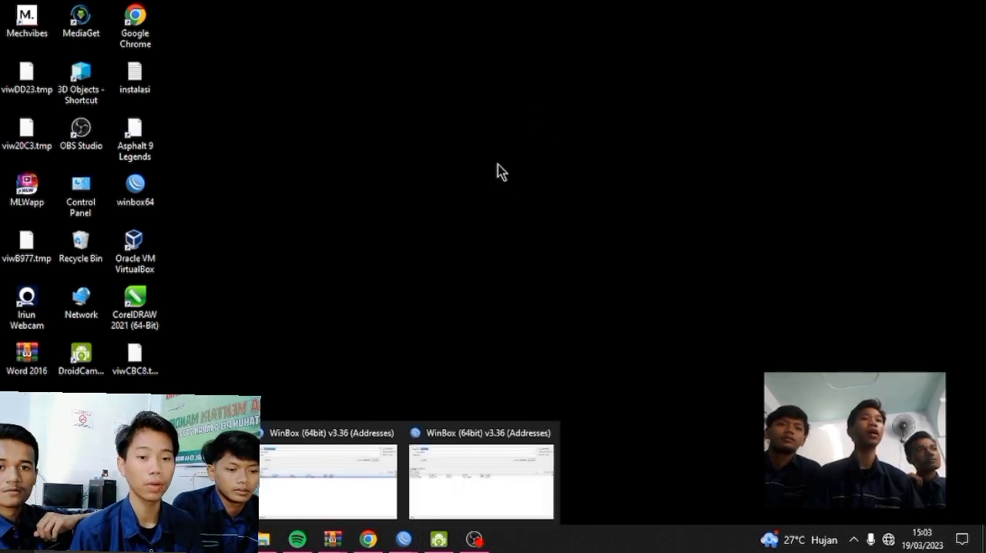
right_click(496, 88)
click(542, 131)
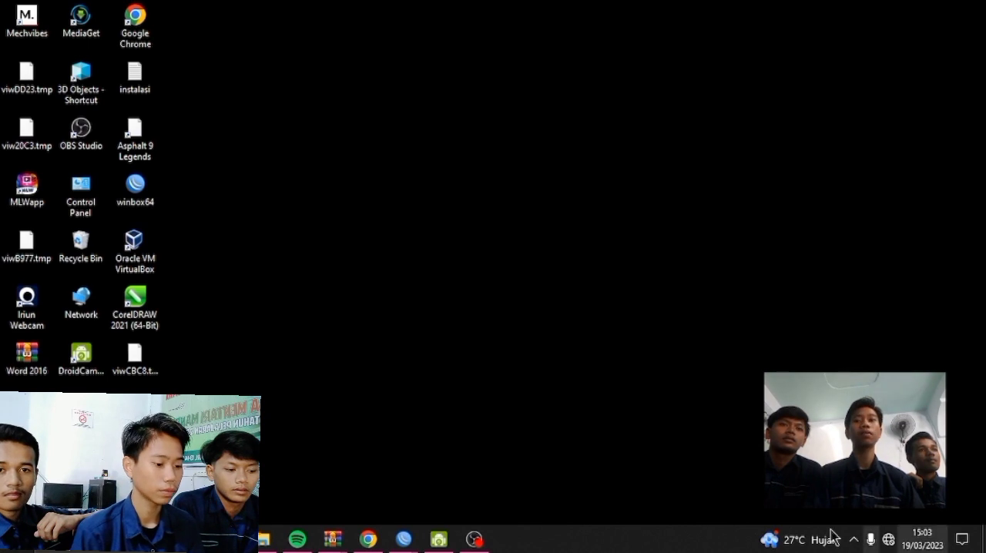
click(473, 539)
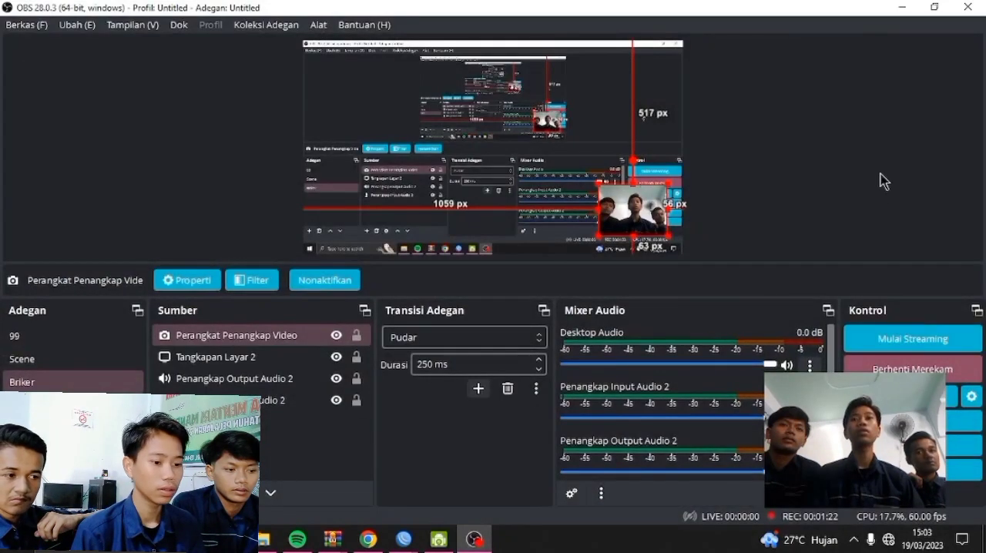
click(901, 8)
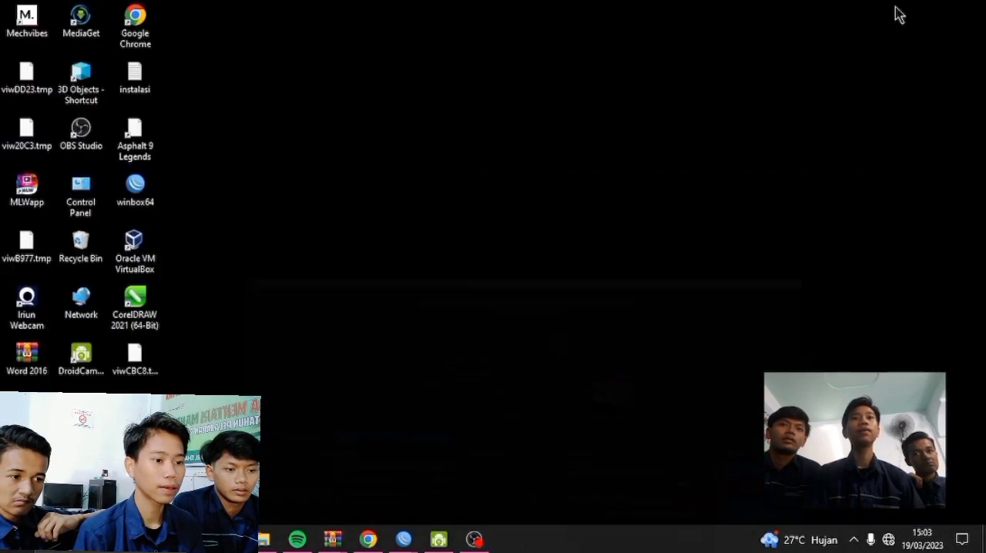
right_click(599, 104)
click(628, 146)
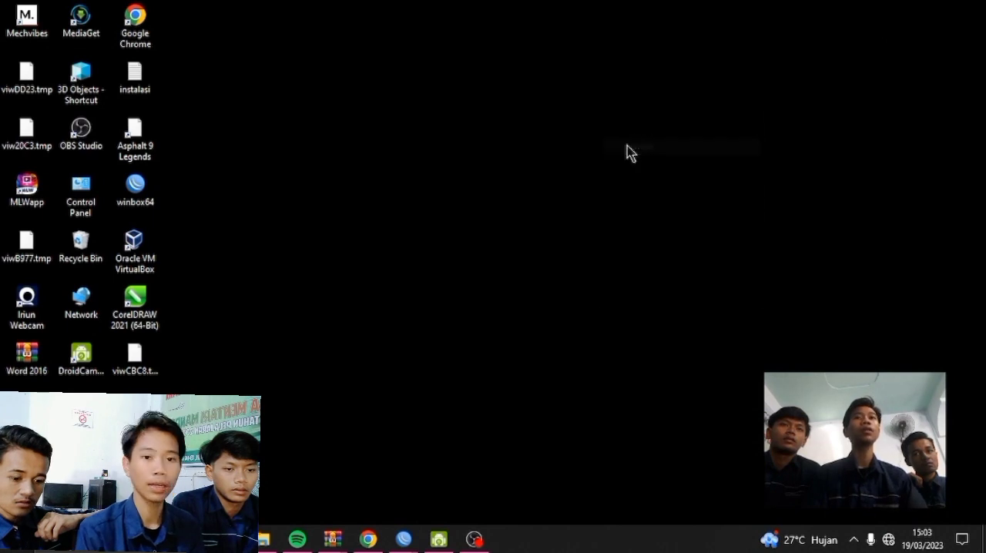
right_click(362, 171)
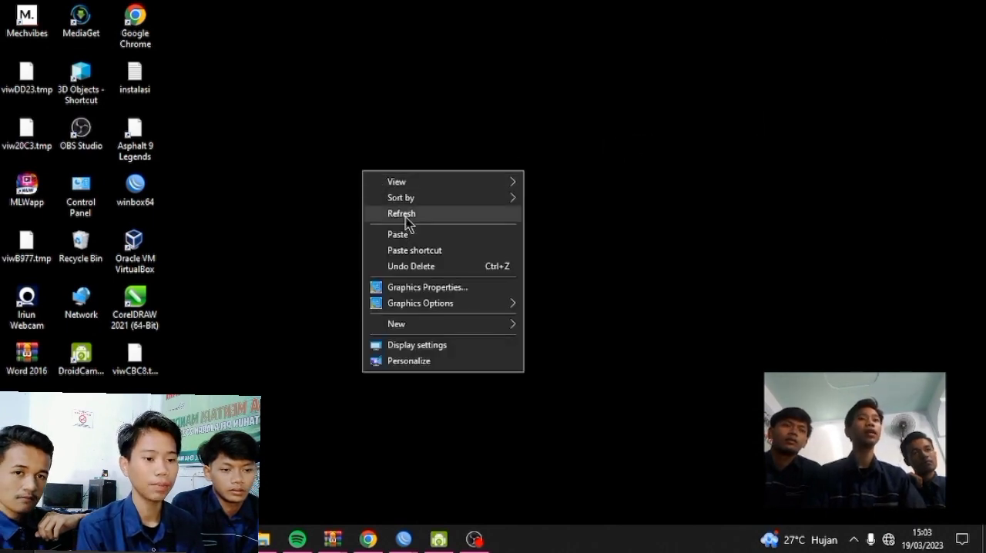
click(404, 214)
Open WinBox, refresh the discovered neighbors, connect to the MikroTik router as admin, and maximize its session window
double_click(146, 196)
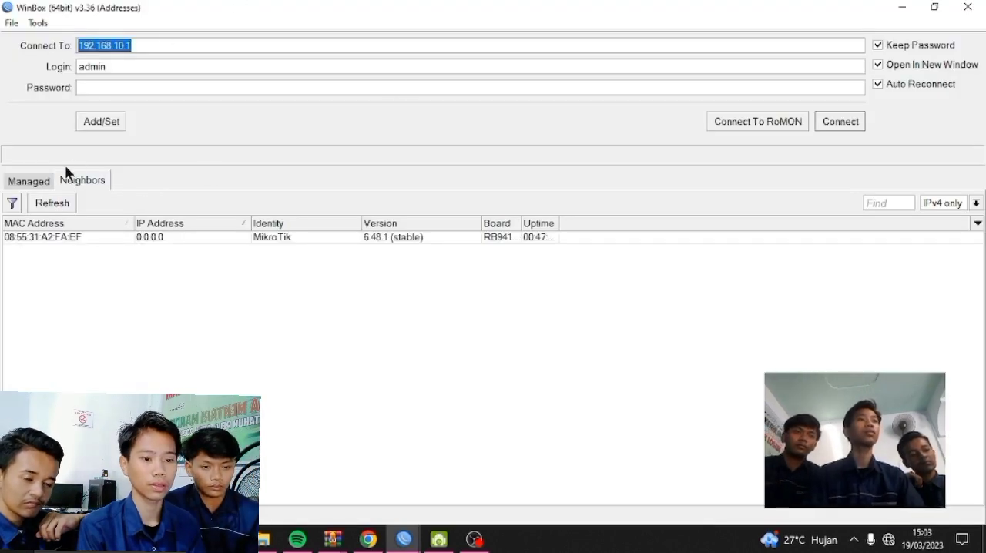
click(53, 203)
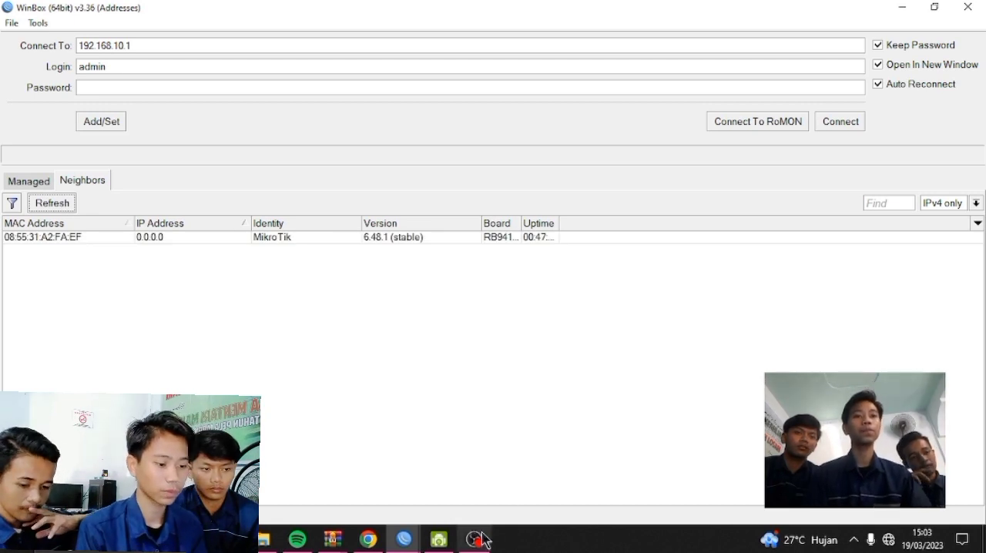
click(339, 237)
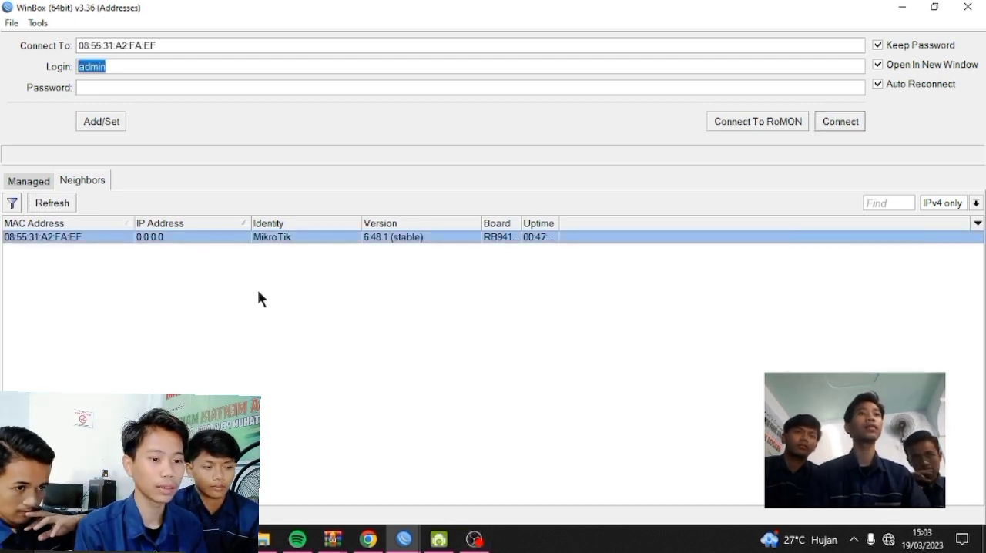
click(852, 121)
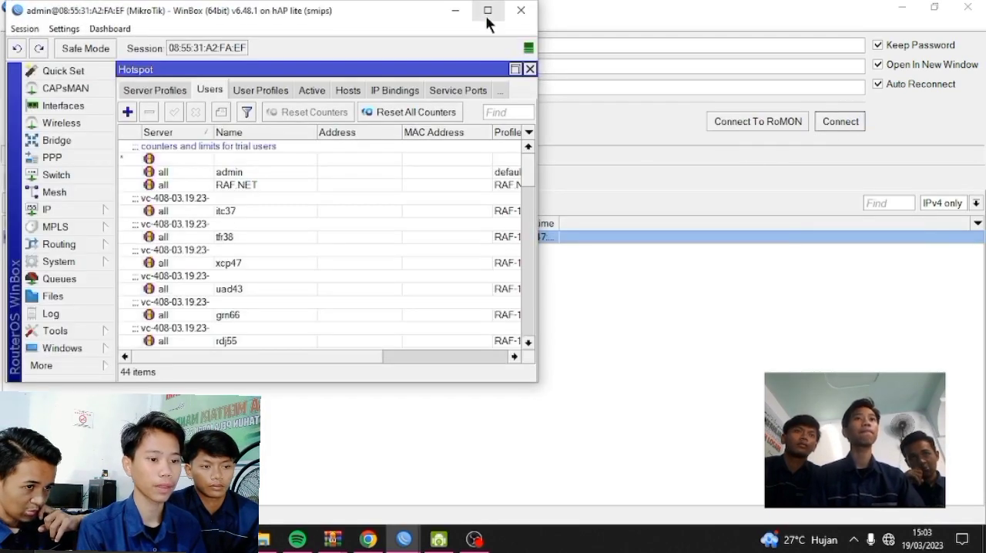
click(488, 11)
scroll(475, 225, down, 2)
scroll(470, 223, up, 3)
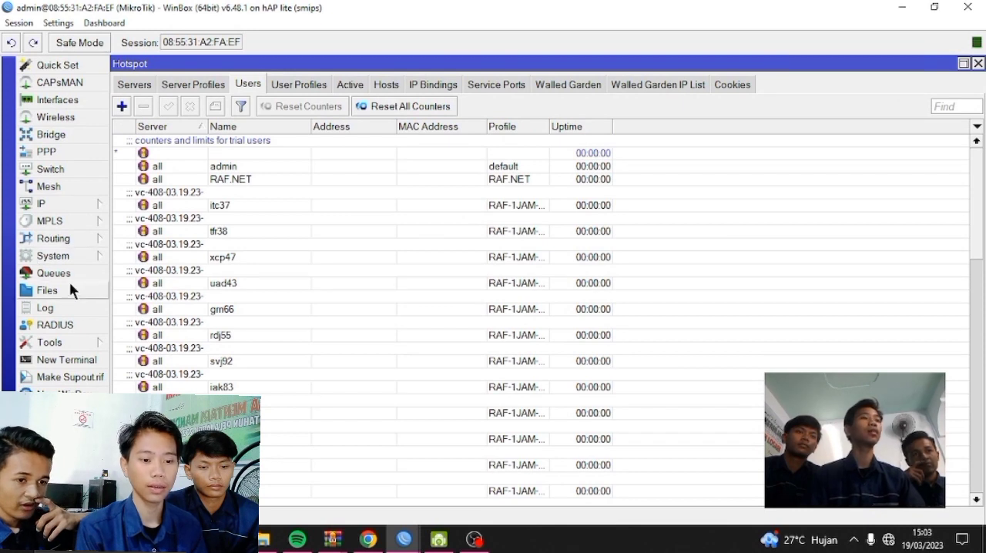
click(74, 253)
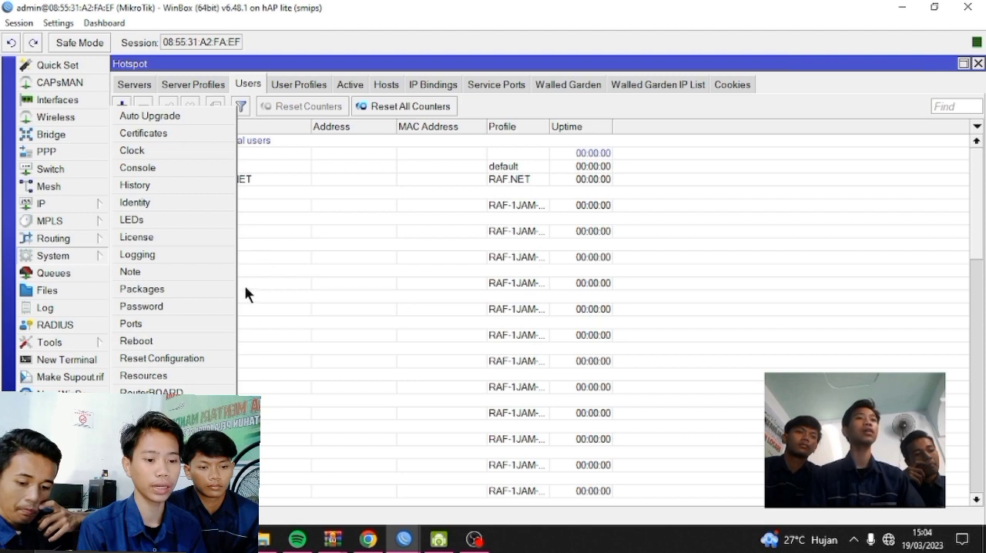
click(190, 359)
click(357, 314)
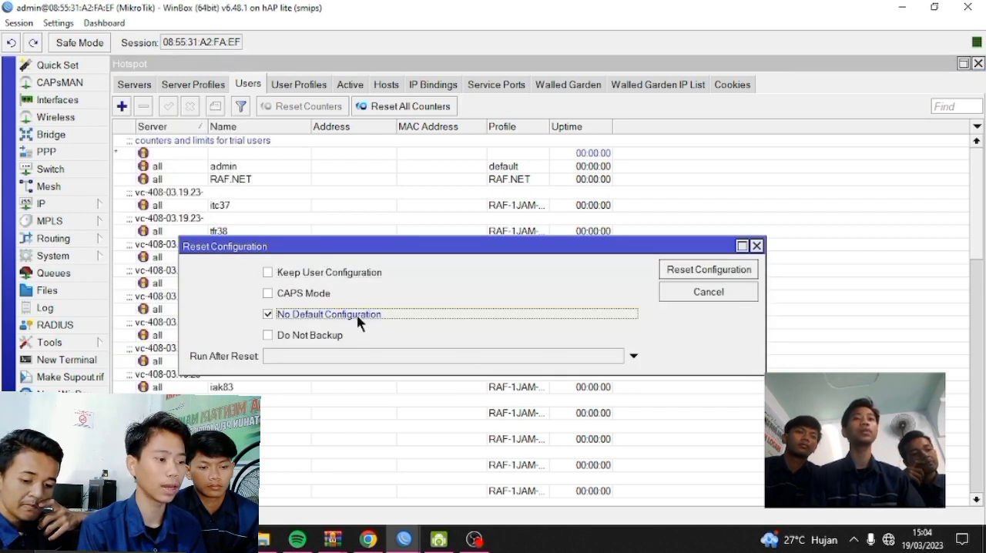
click(704, 274)
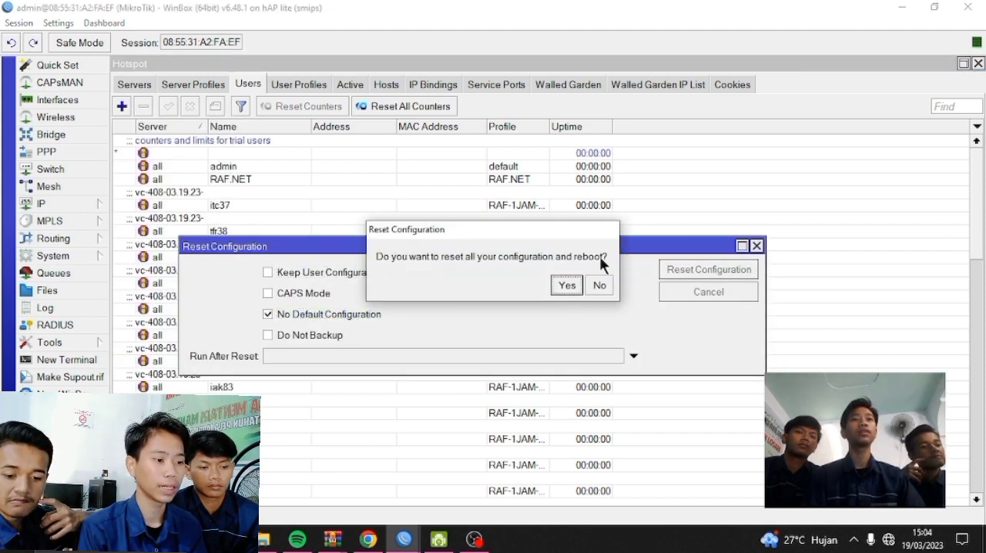
click(599, 285)
Reset the router's configuration with No Default Configuration enabled, confirm the reboot, and close WinBox
click(80, 253)
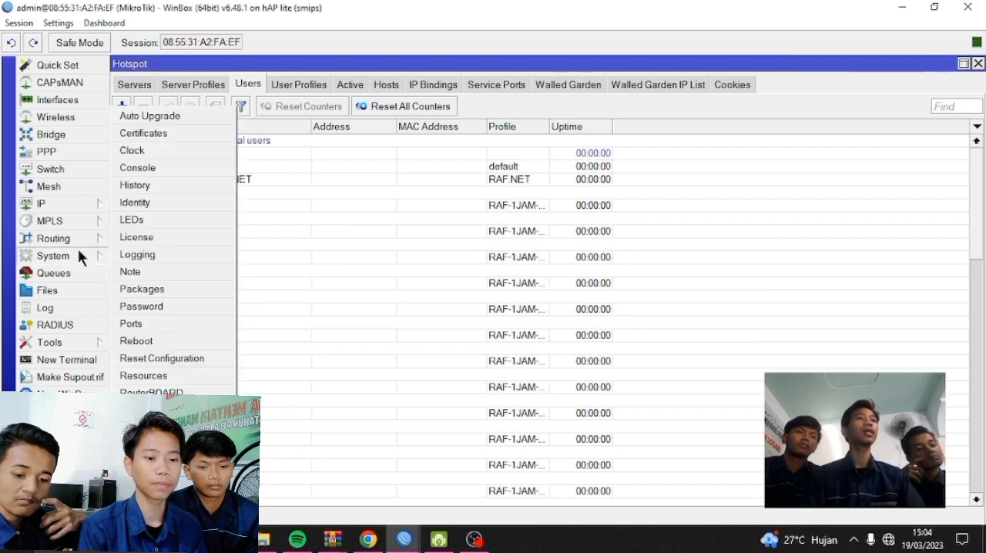
click(194, 359)
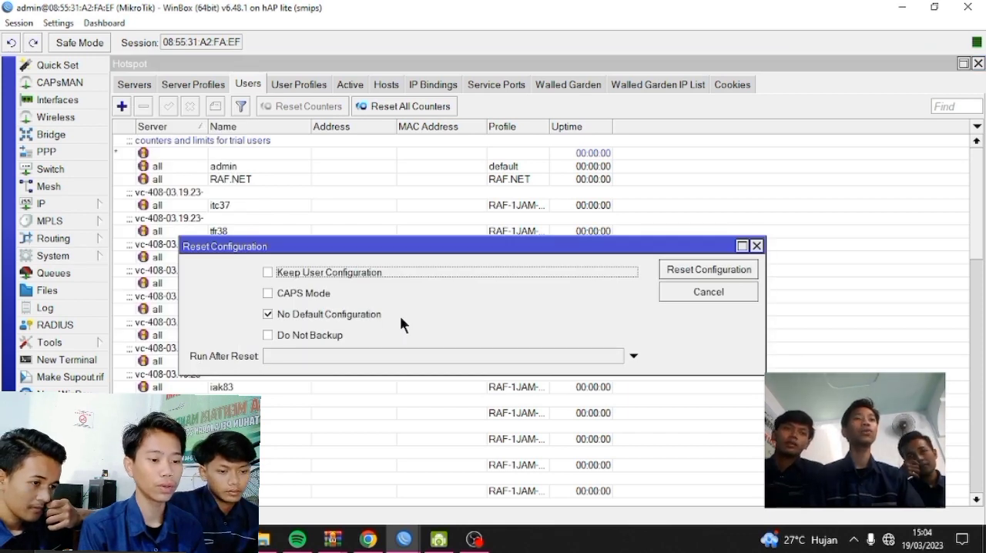
click(314, 312)
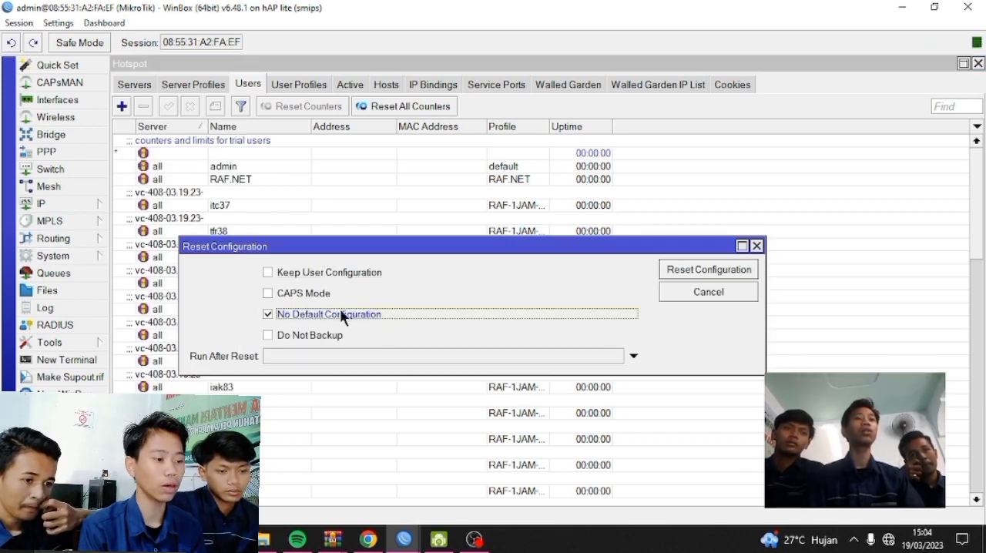
click(691, 267)
click(565, 286)
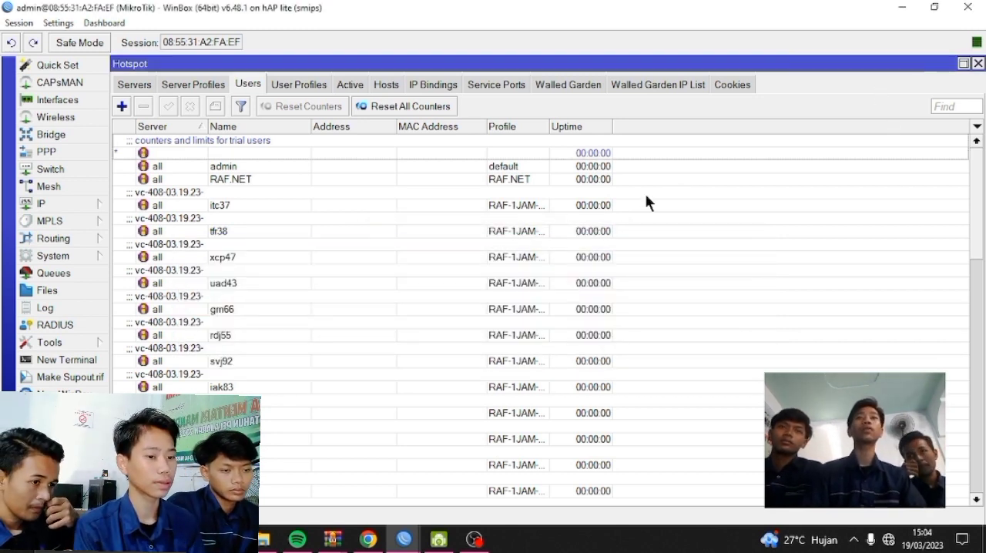
scroll(334, 278, down, 2)
scroll(338, 279, up, 2)
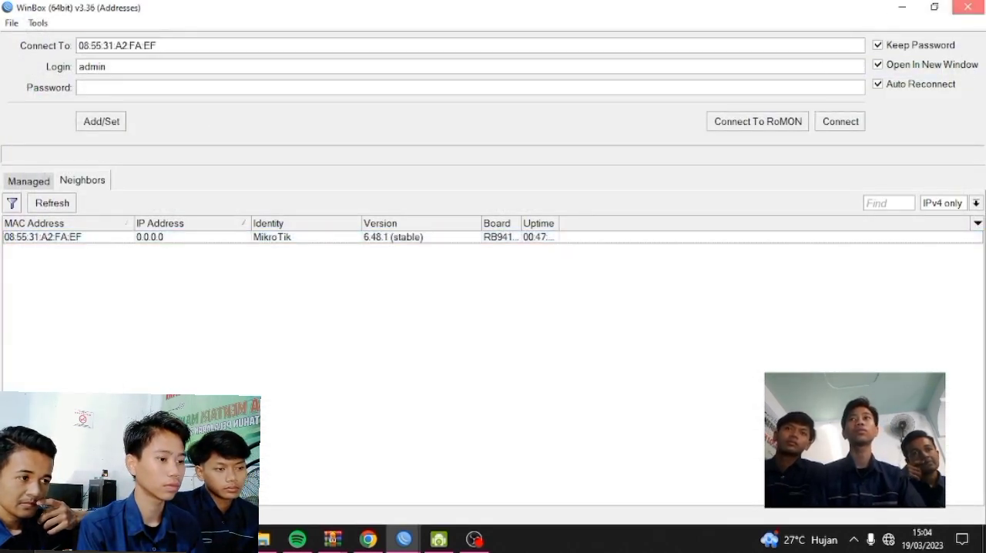
click(967, 7)
right_click(668, 139)
click(724, 183)
right_click(659, 70)
click(695, 116)
right_click(608, 76)
click(643, 123)
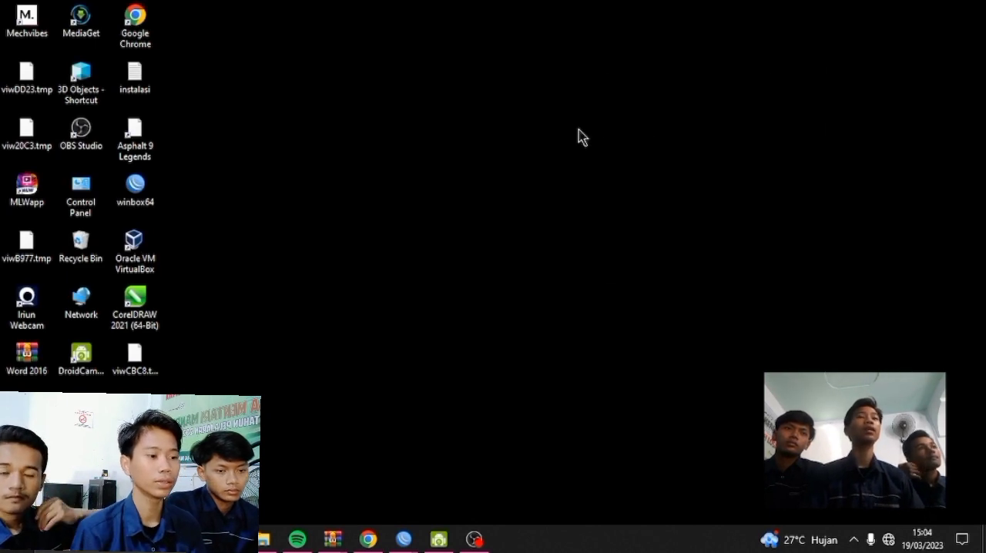
right_click(589, 77)
click(626, 118)
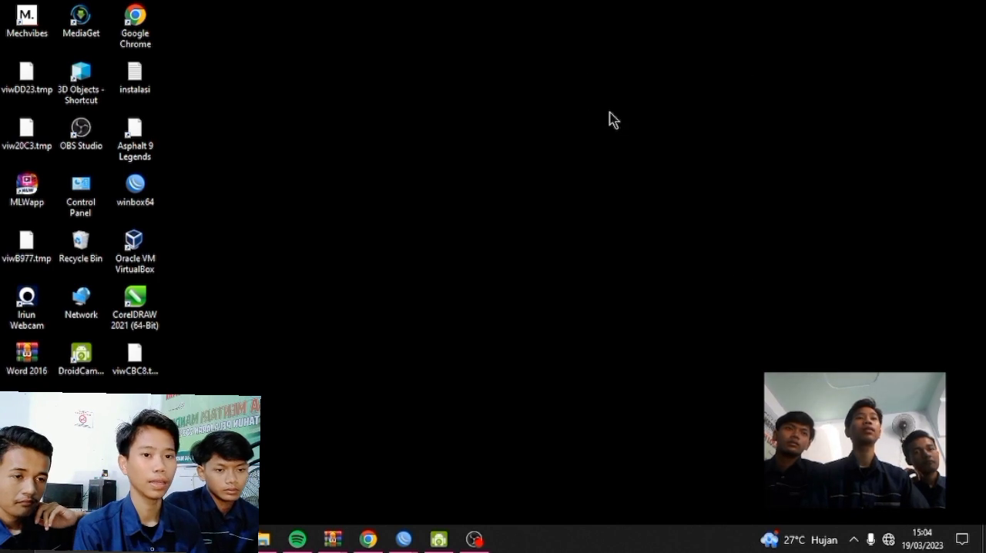
right_click(609, 112)
click(644, 154)
right_click(630, 152)
click(659, 195)
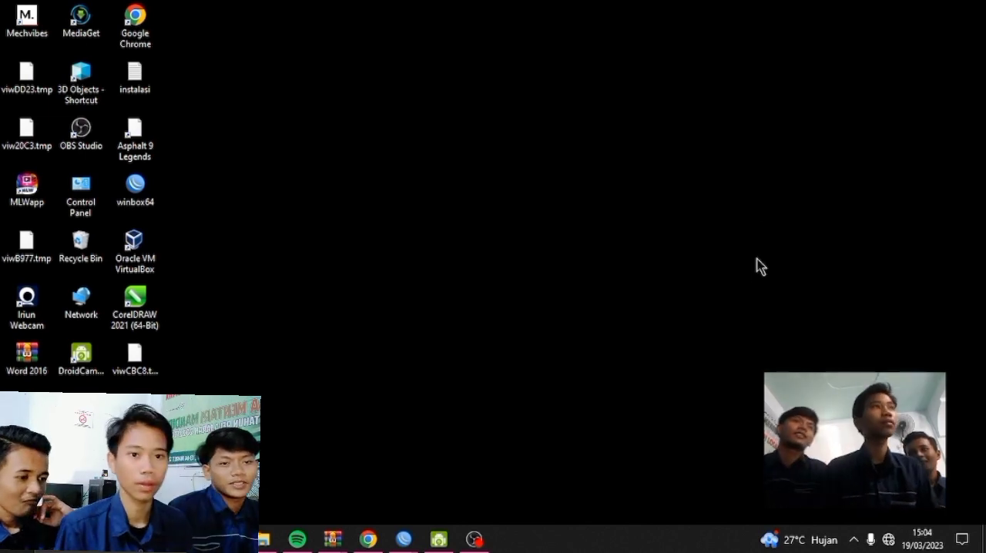
double_click(121, 187)
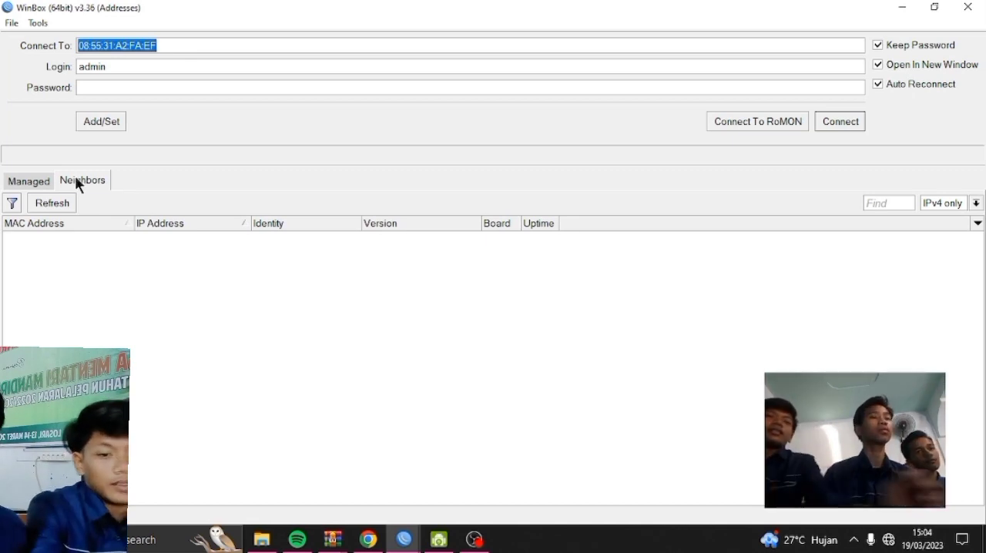
click(56, 203)
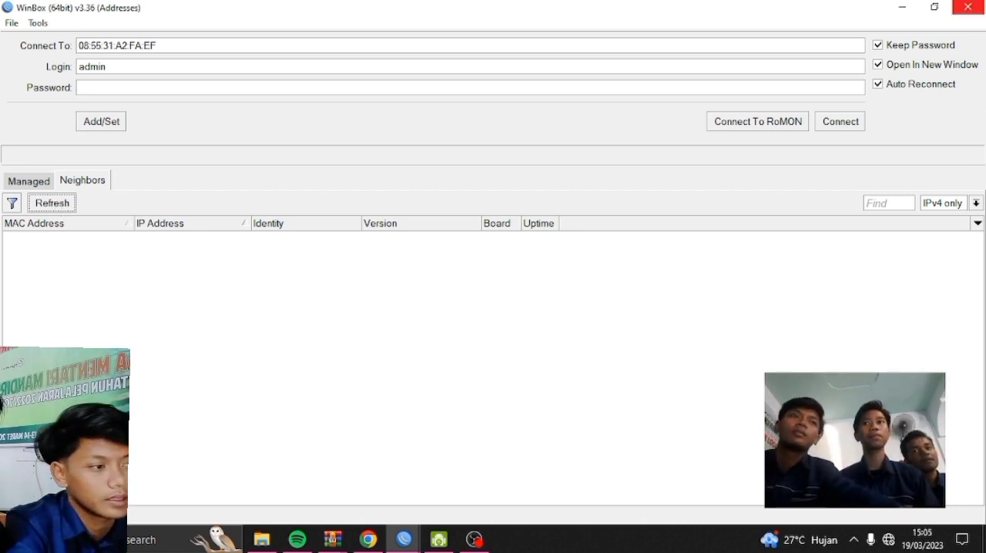
click(967, 7)
Reopen WinBox, refresh the neighbor list until the MikroTik router is found, and reconnect to it as admin
double_click(144, 204)
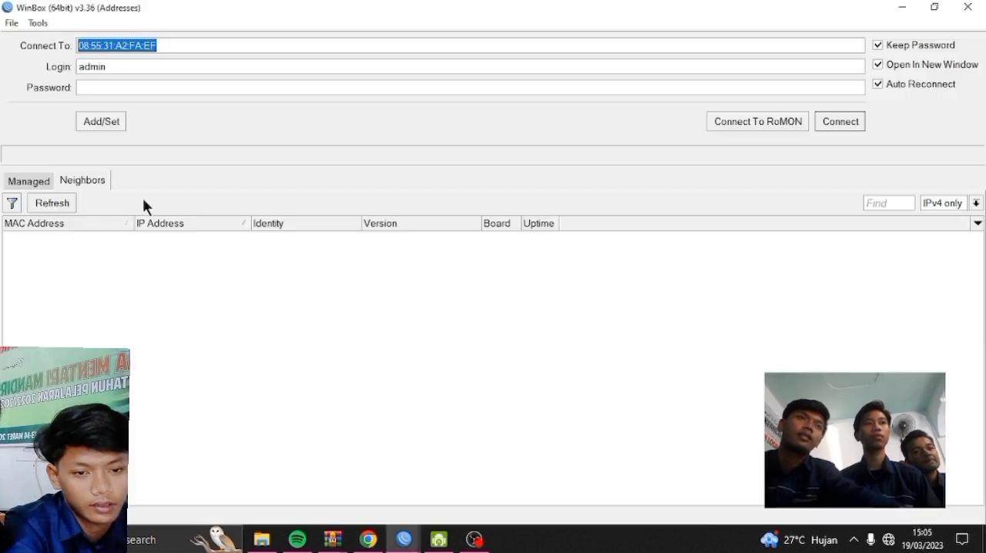
click(61, 203)
click(62, 205)
click(63, 205)
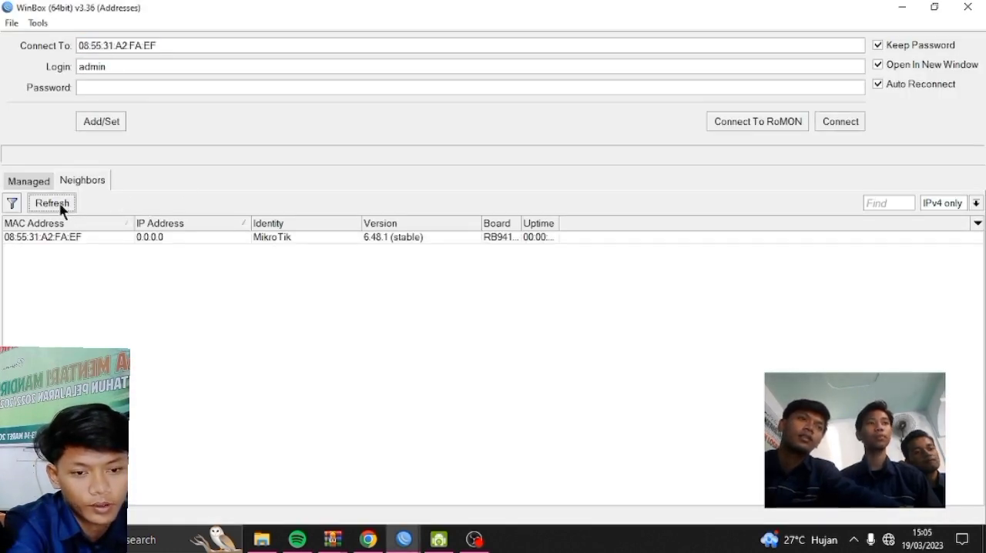
click(91, 237)
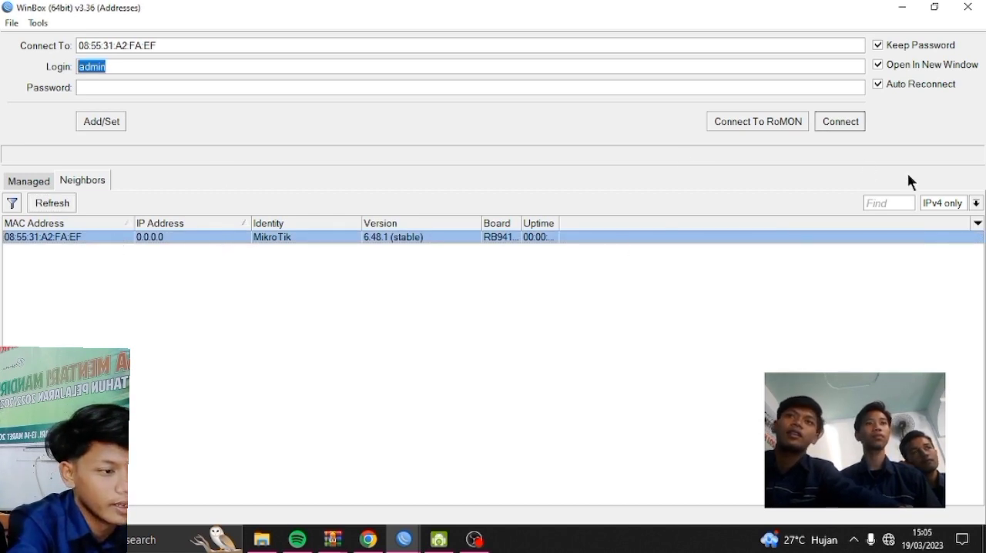
click(842, 126)
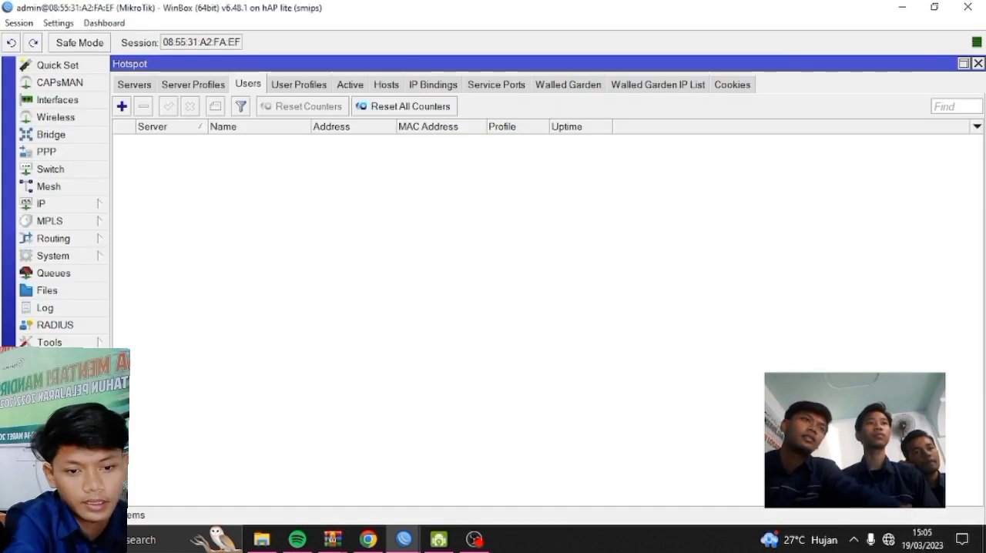
Rename the ether1 interface to ether1_SUMBER_internet and apply the change
click(58, 101)
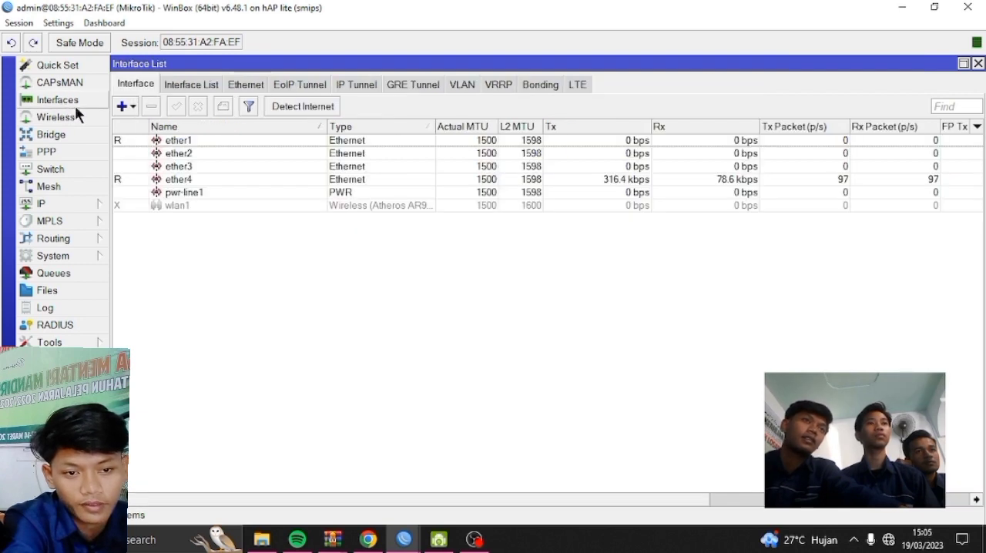
double_click(193, 141)
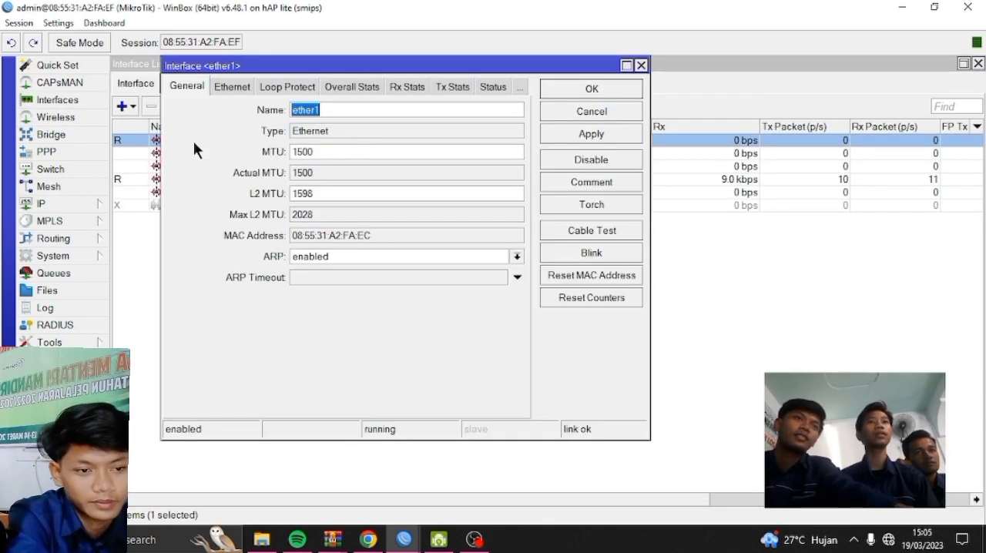
click(378, 109)
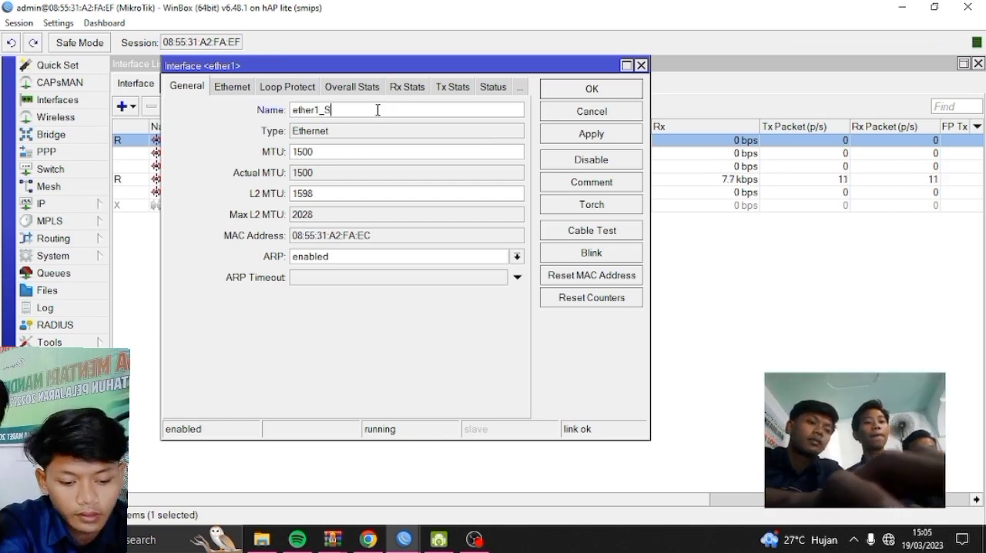
text(_SUMBER_internet)
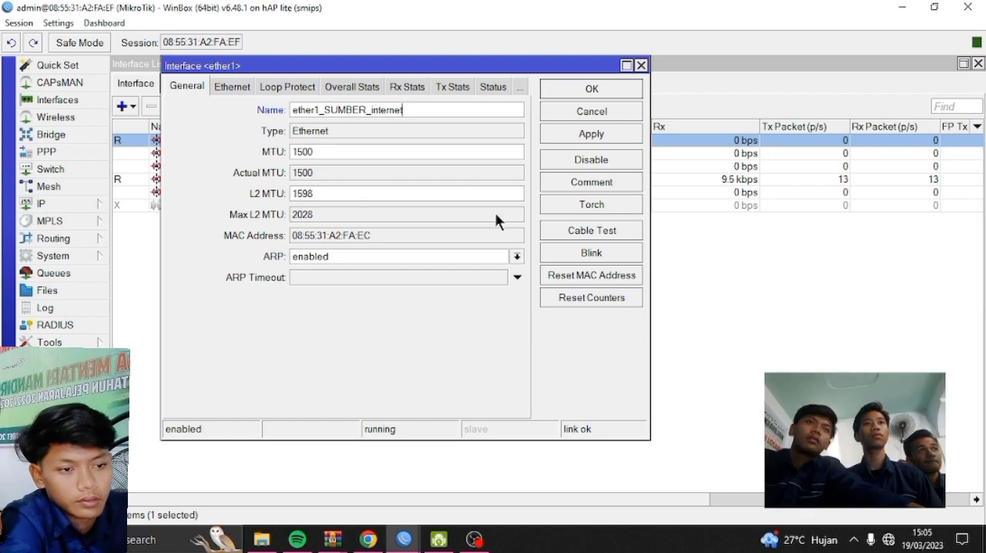
click(597, 134)
click(595, 89)
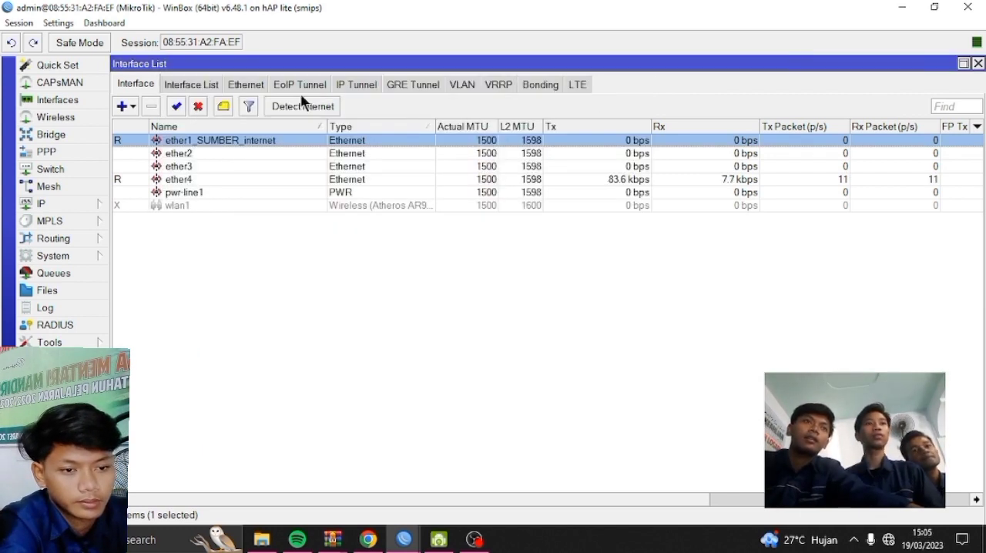
Rename the ether2 interface to ether2_pc and apply the change
click(259, 154)
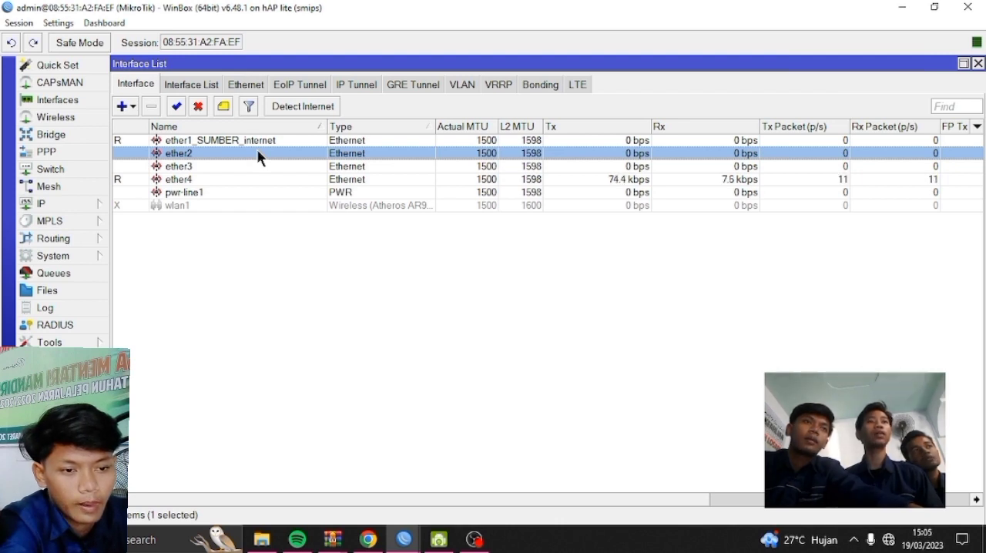
double_click(258, 153)
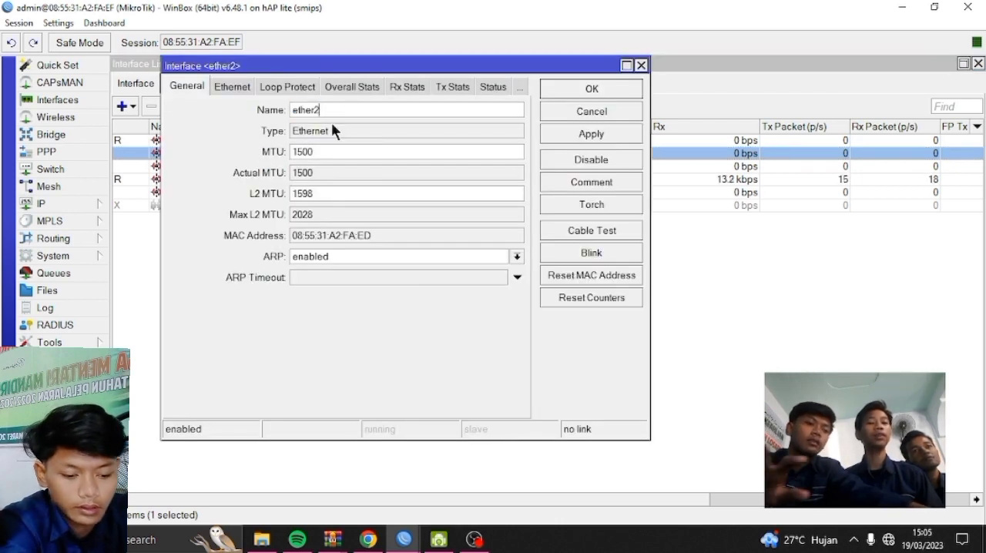
text(_pc)
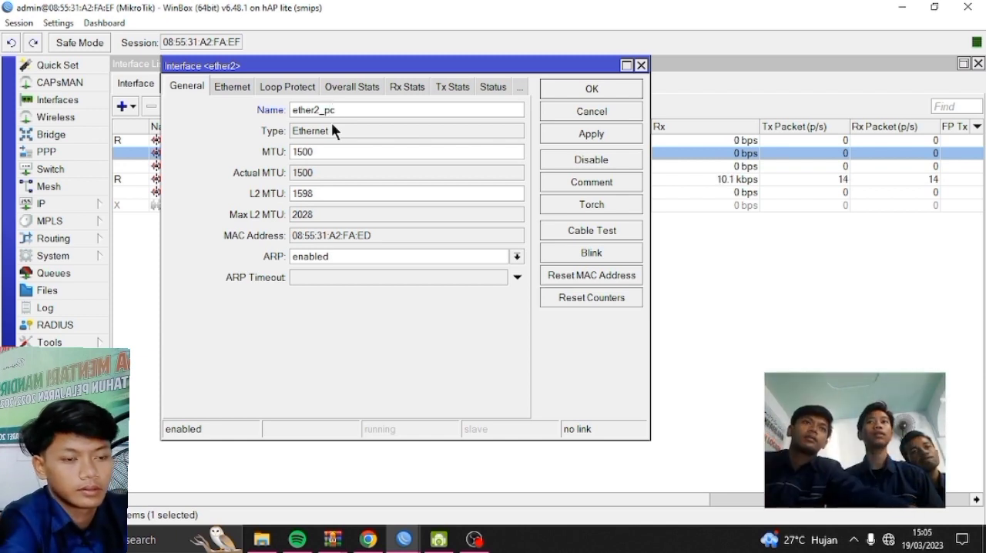
click(614, 133)
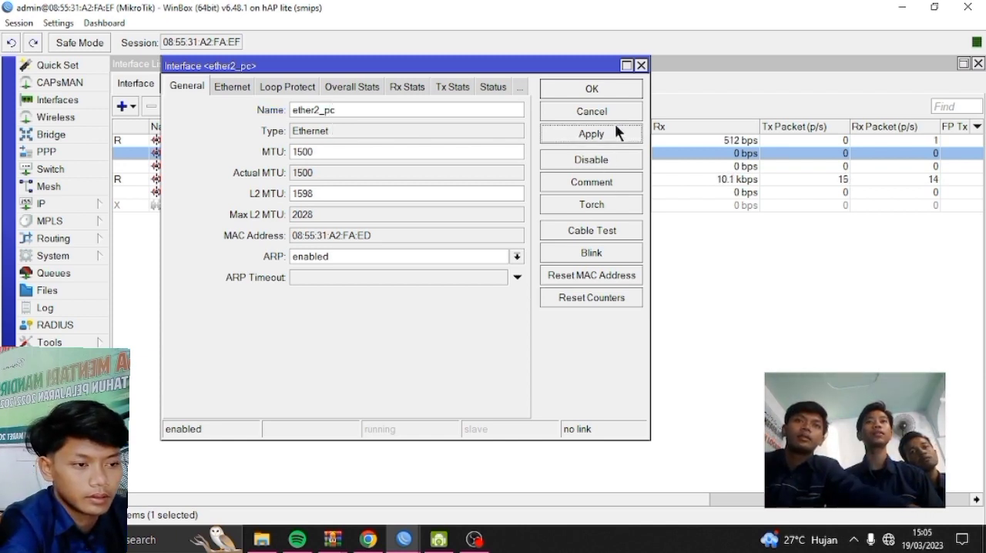
click(608, 89)
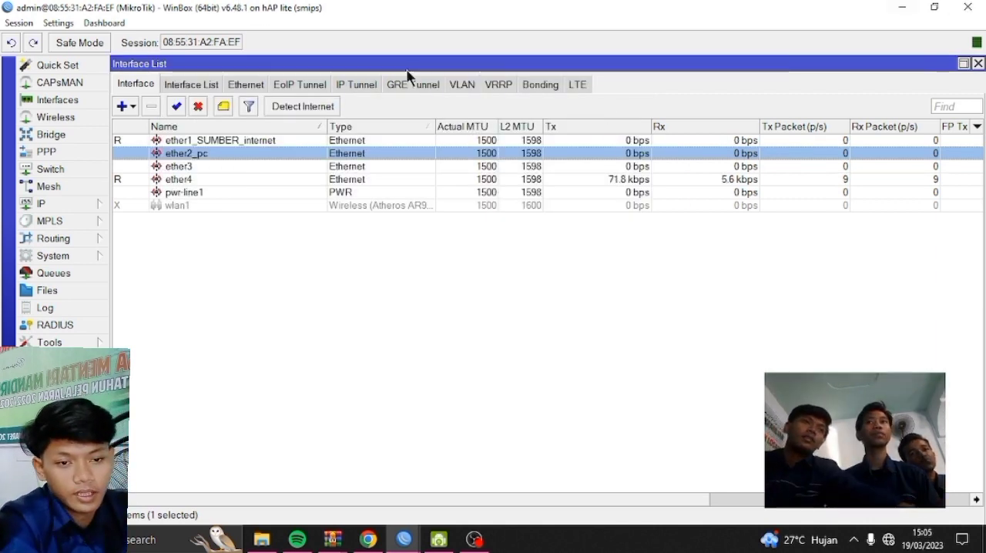
Enable the wlan1 wireless interface in the list of WiFi interfaces
click(83, 116)
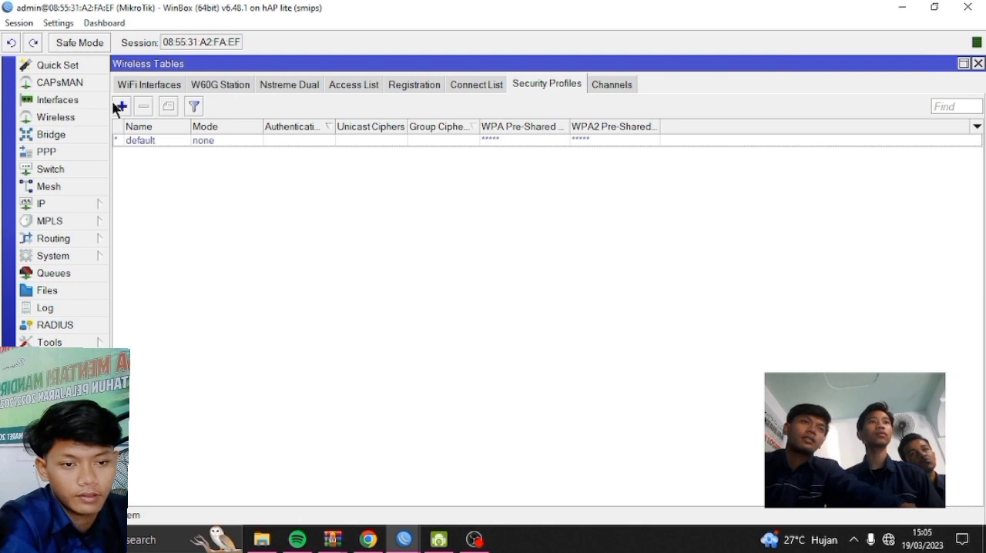
click(122, 106)
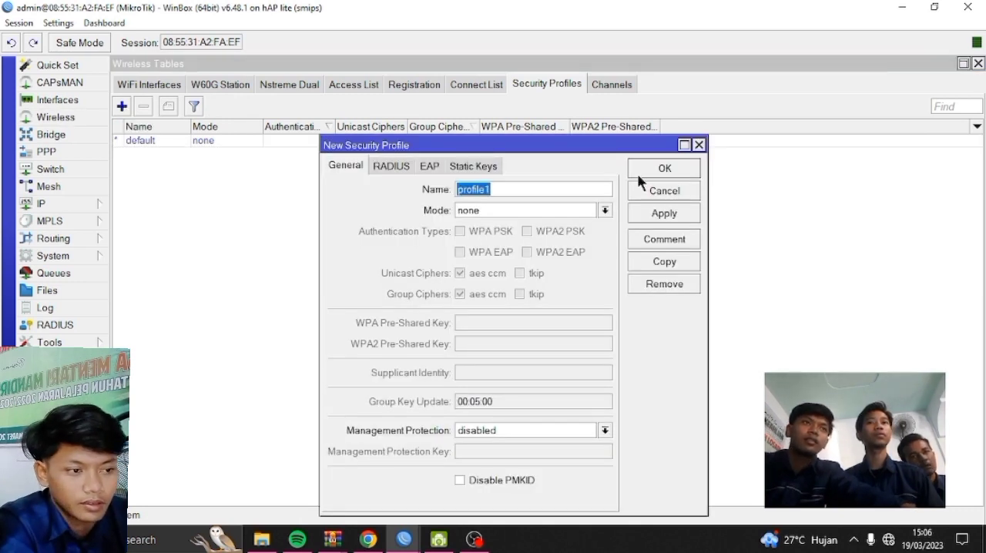
click(698, 145)
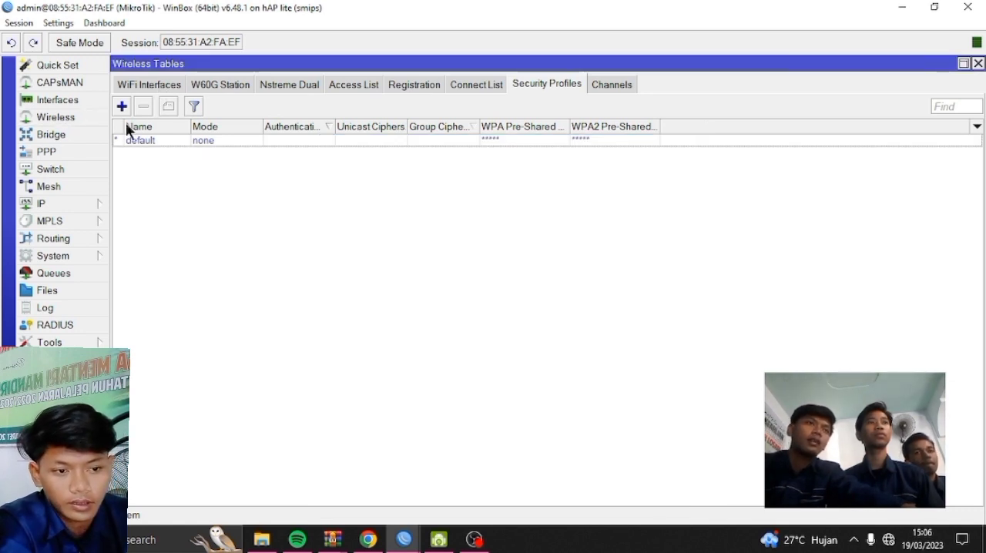
click(131, 90)
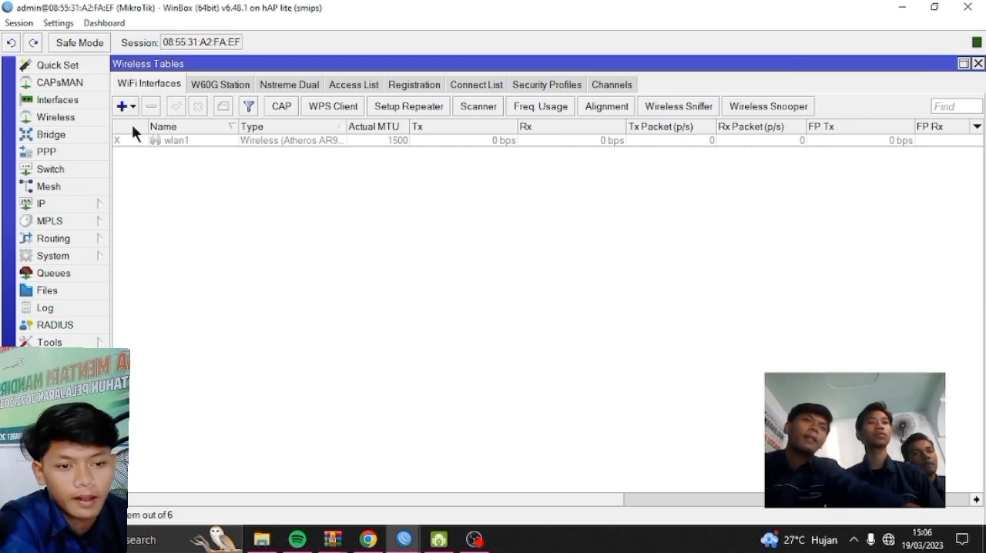
click(165, 138)
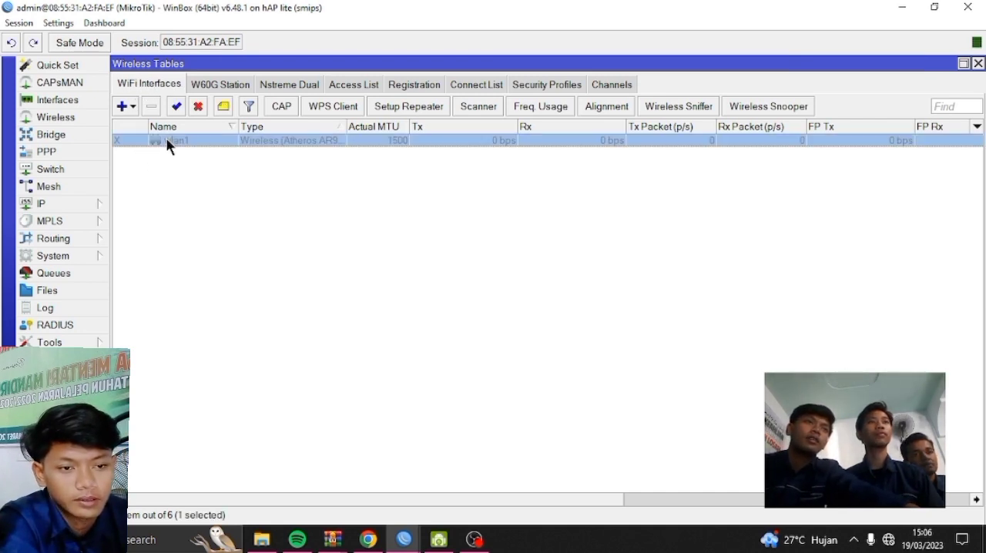
click(174, 109)
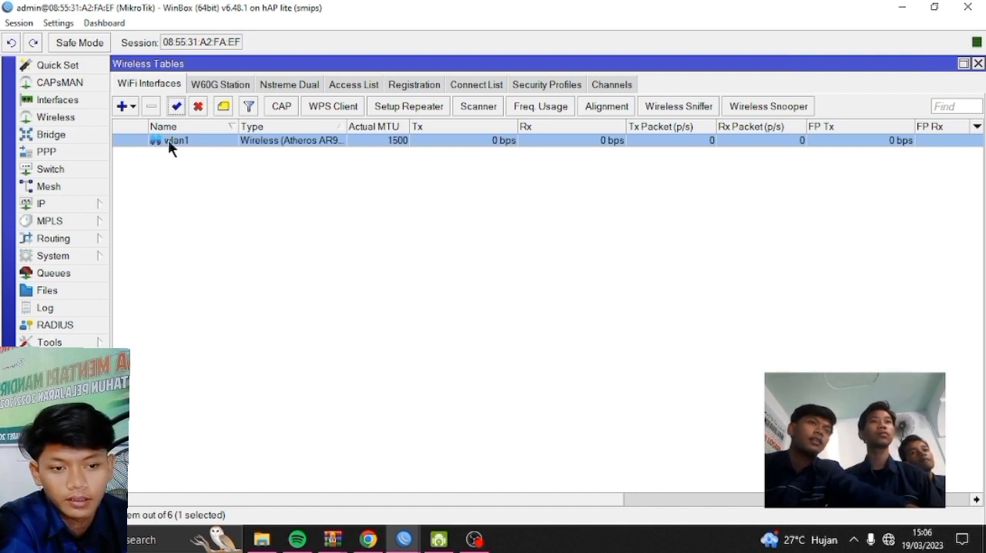
Configure wlan1 with the mode ap bridge and the SSID RAF.NET, and apply the settings
double_click(168, 139)
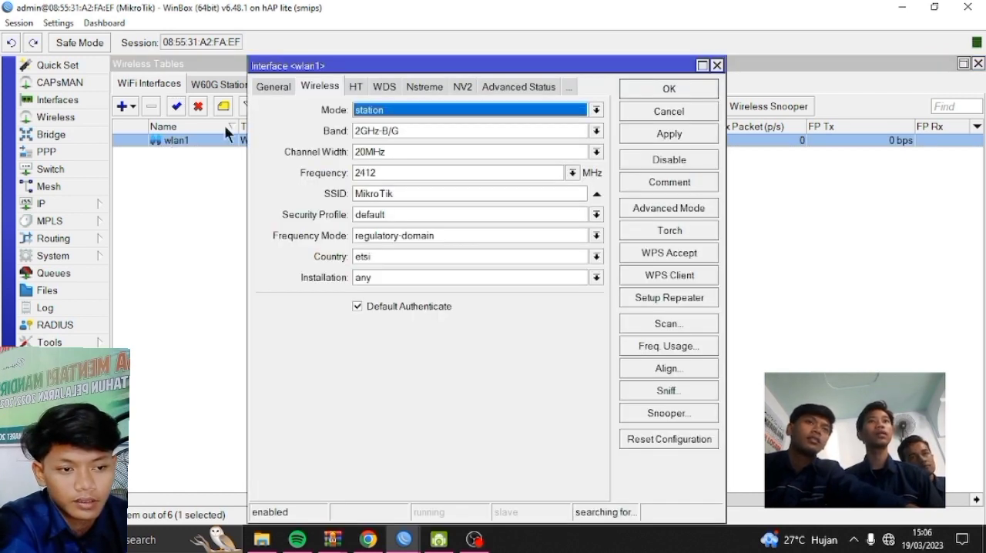
click(520, 114)
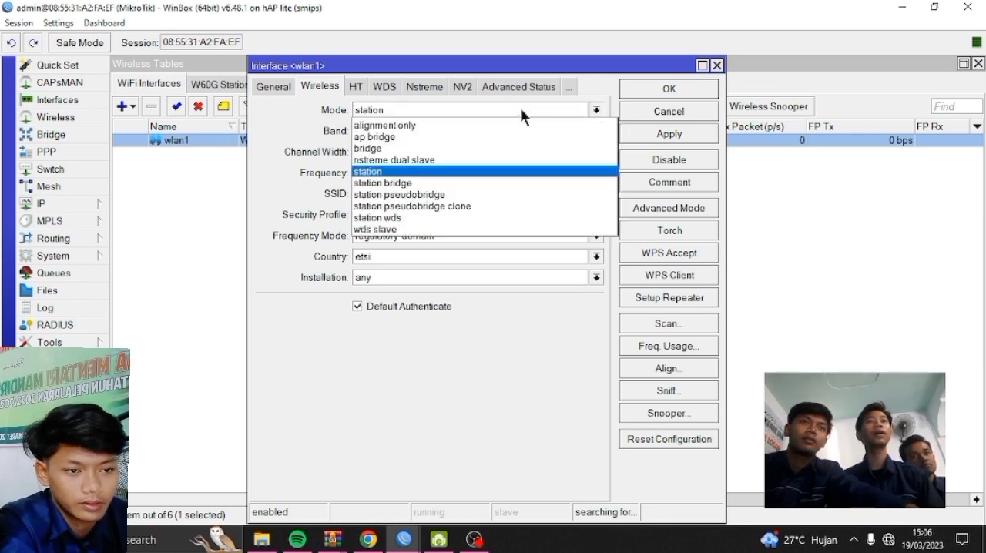
click(494, 137)
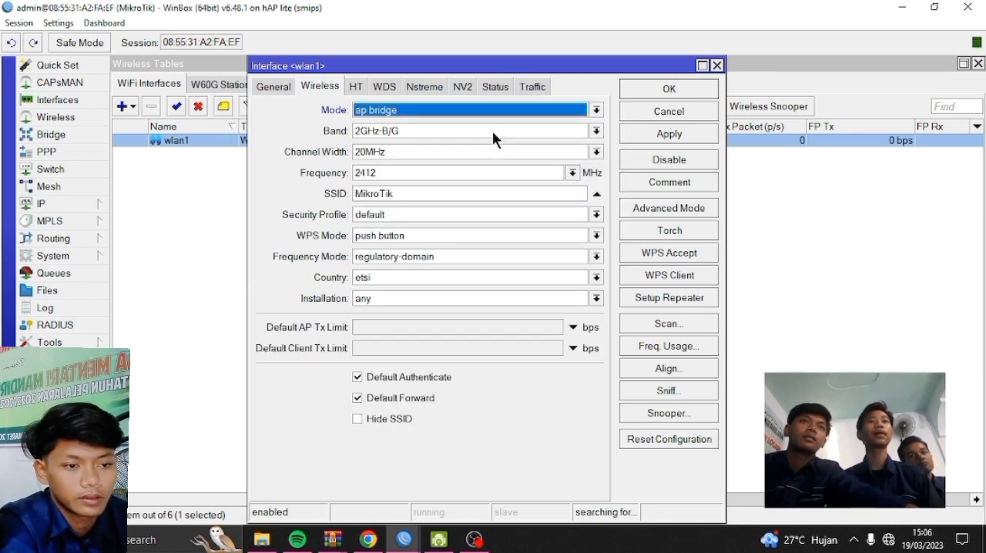
click(437, 193)
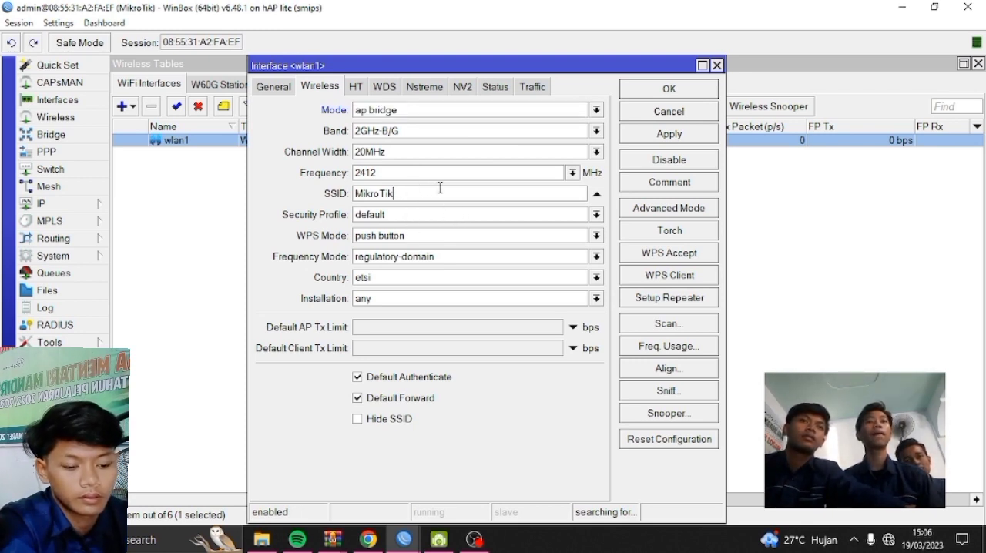
key(BackSpace)
key(BackSpace)
key(BackSpace)
key(BackSpace)
key(BackSpace)
key(BackSpace)
key(BackSpace)
key(BackSpace)
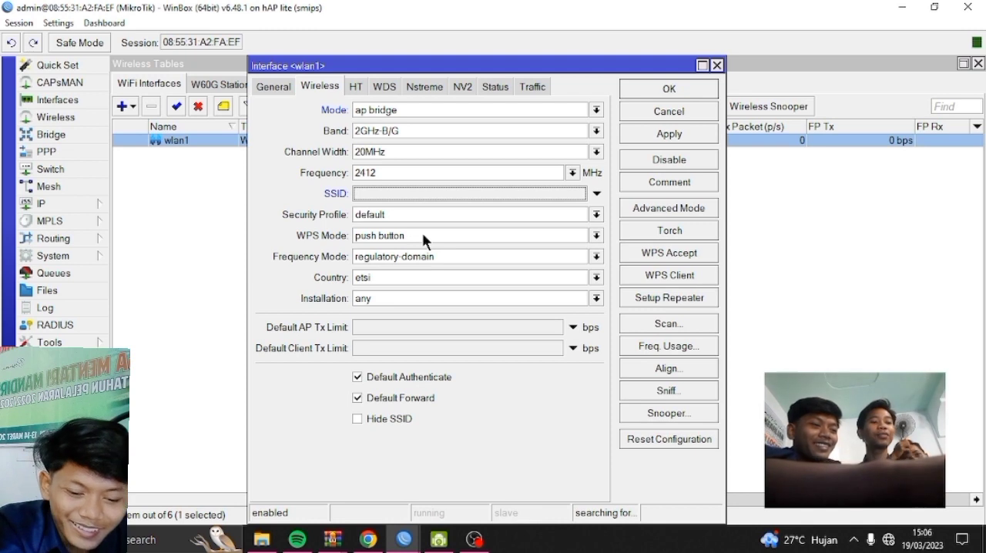
text(RAF)
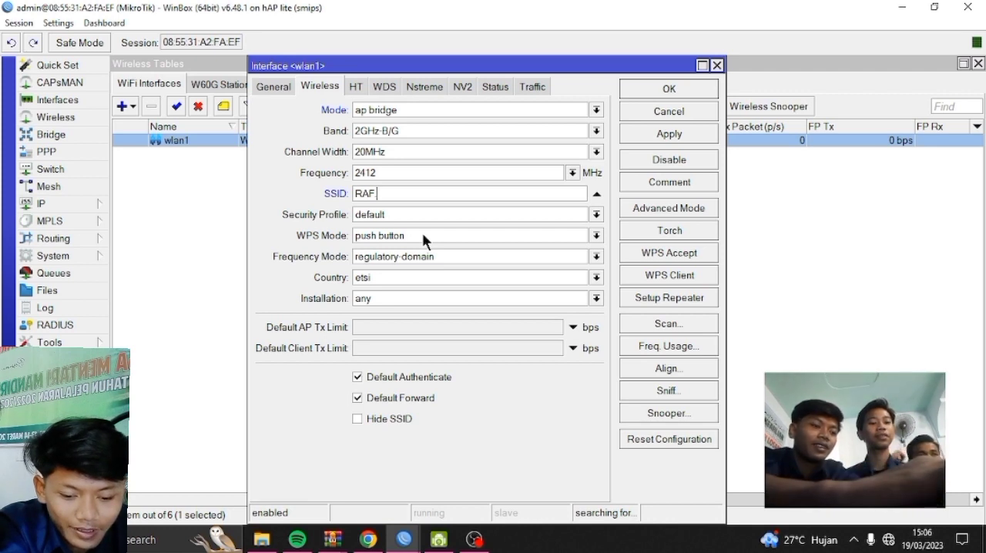
text( NET)
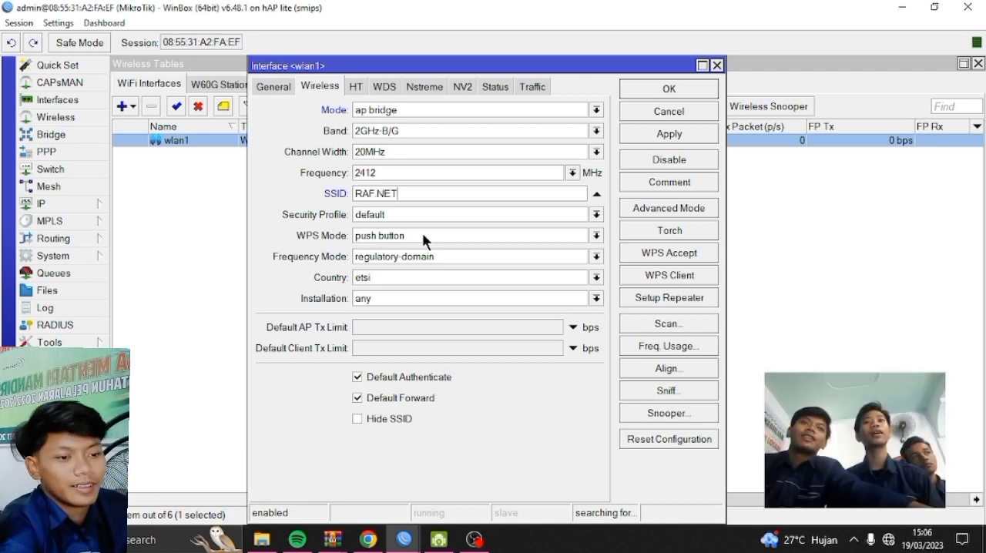
click(691, 133)
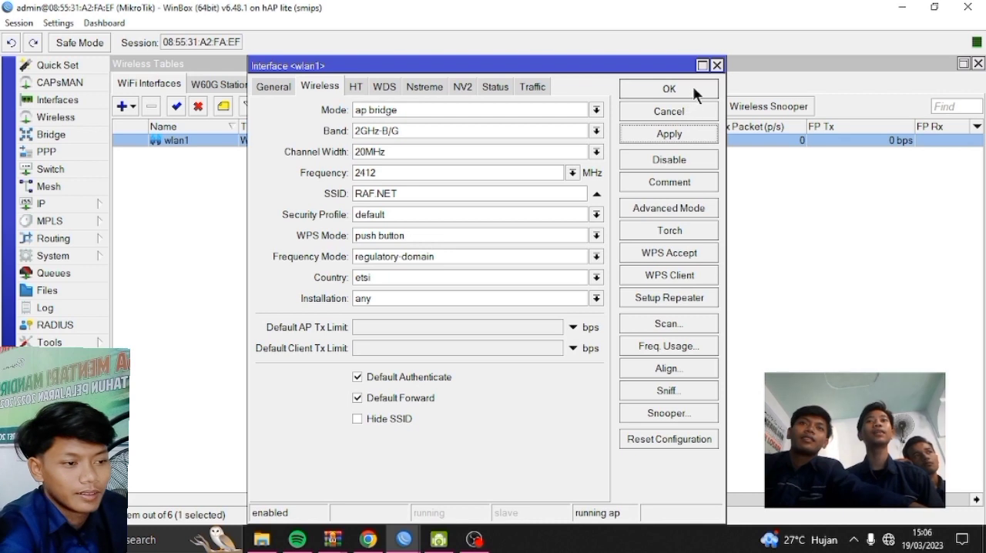
click(692, 87)
Add a DHCP client on the ether1_SUMBER_internet interface, keeping peer DNS, peer NTP and the default route enabled
click(60, 204)
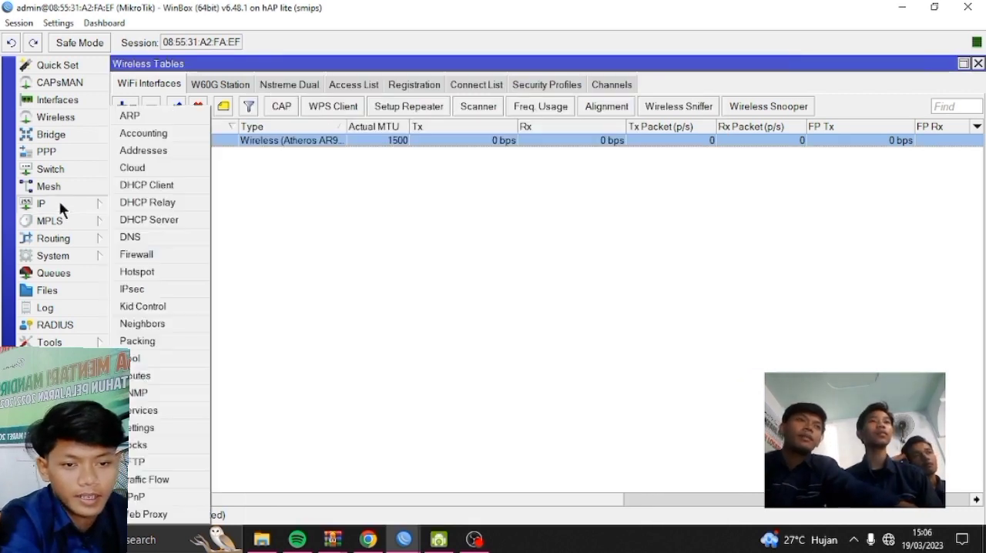
click(164, 184)
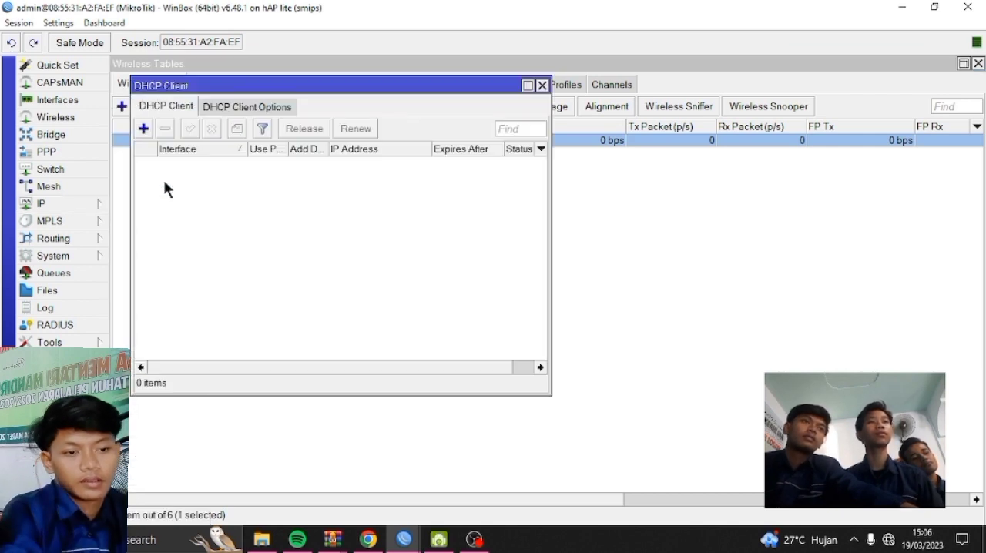
click(144, 130)
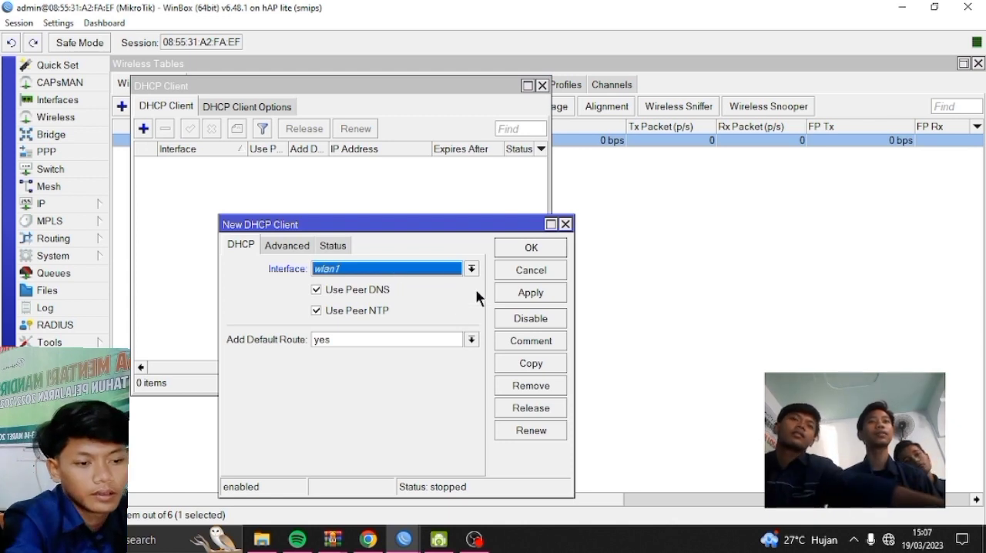
click(440, 270)
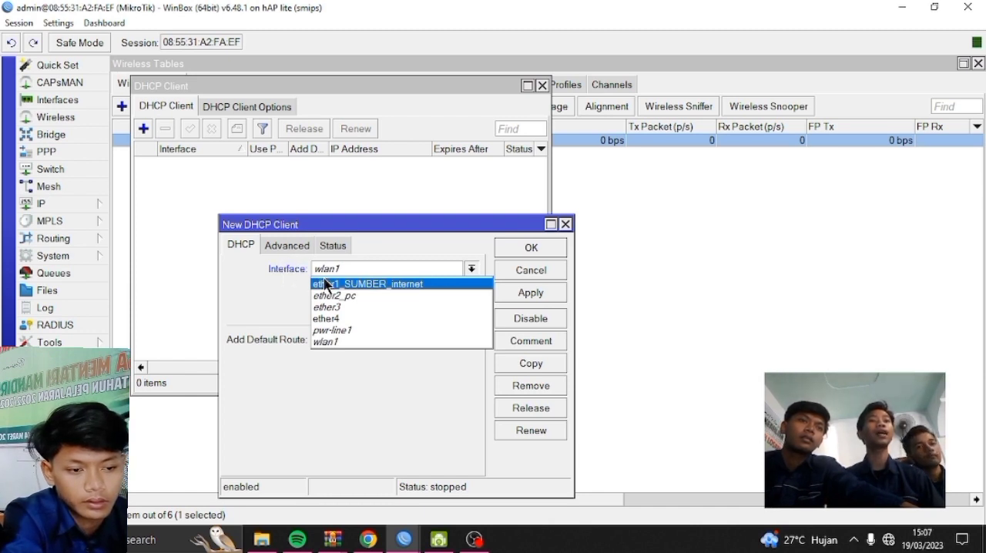
click(368, 284)
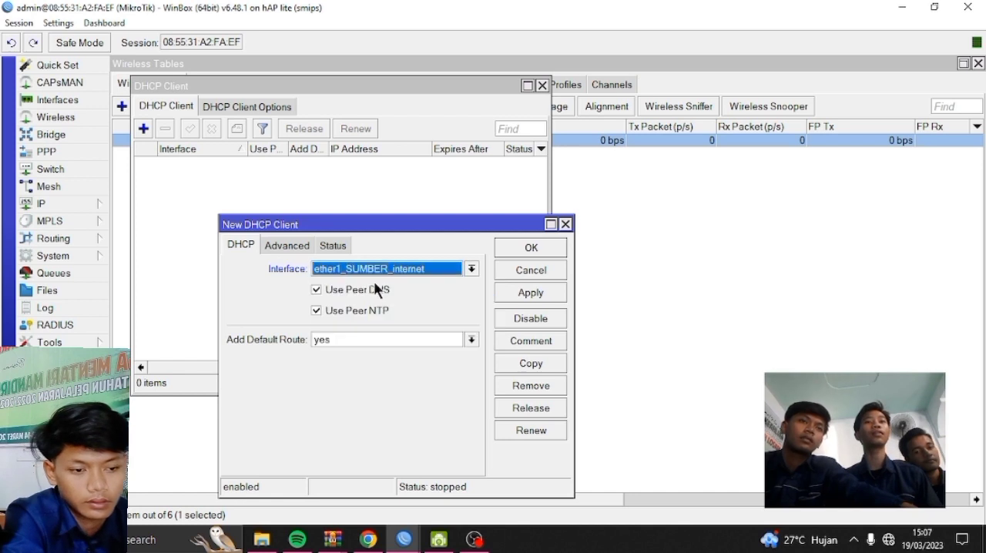
click(531, 292)
click(537, 246)
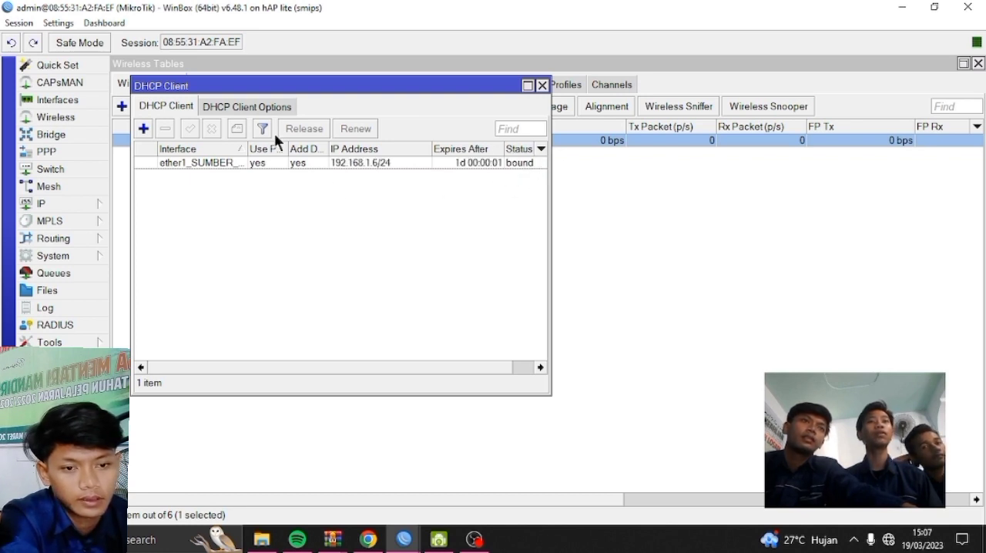
Add the IP address 192.168.10.1/24 on the ether2_pc interface and save it
click(71, 206)
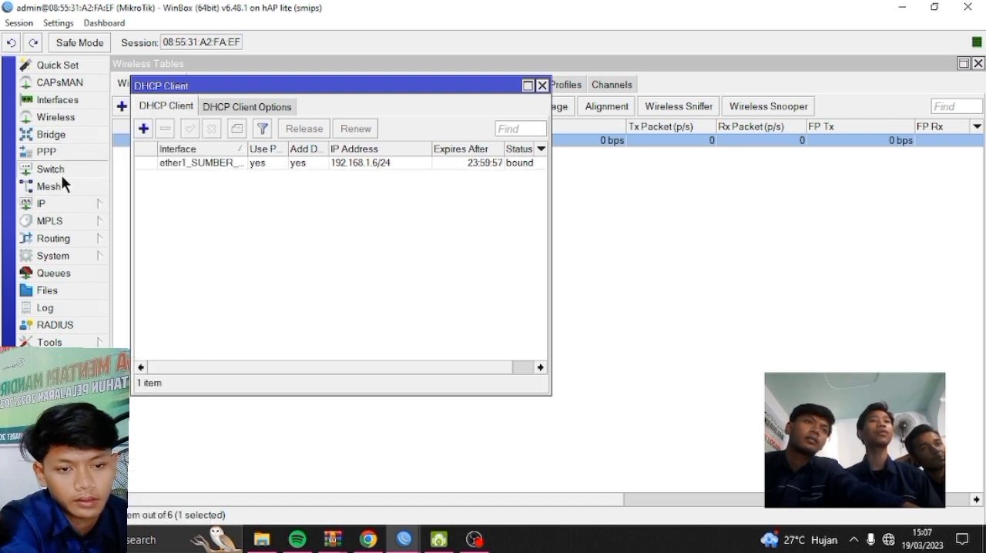
click(87, 205)
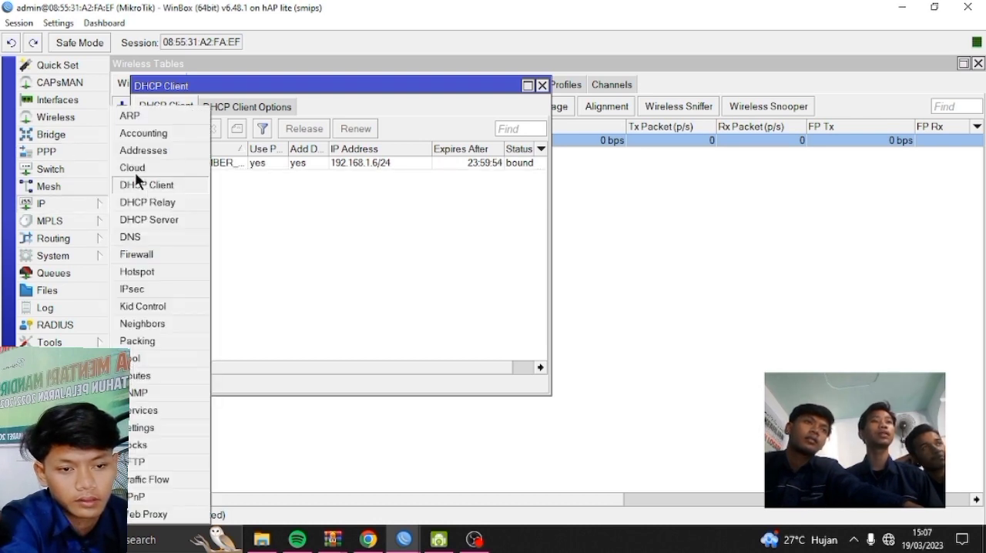
click(168, 150)
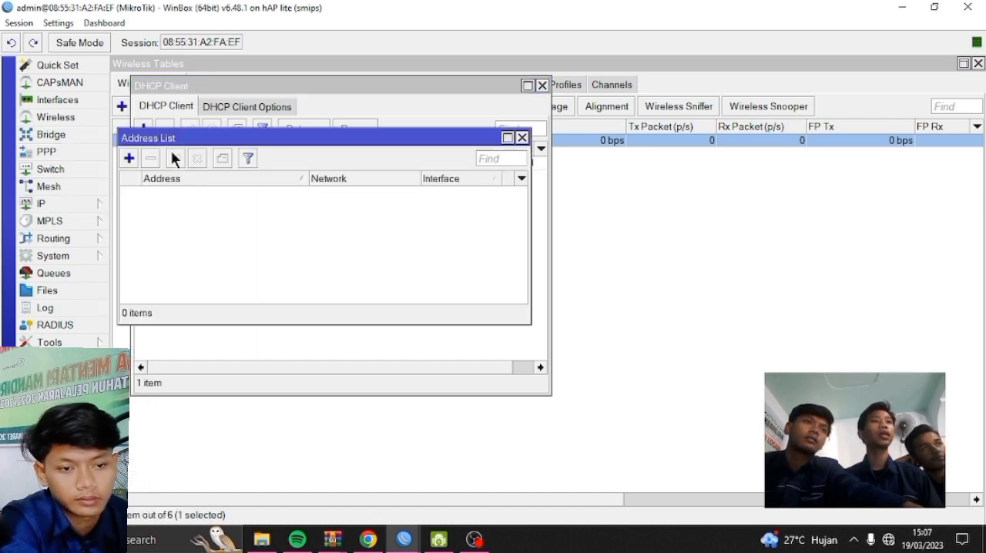
click(129, 158)
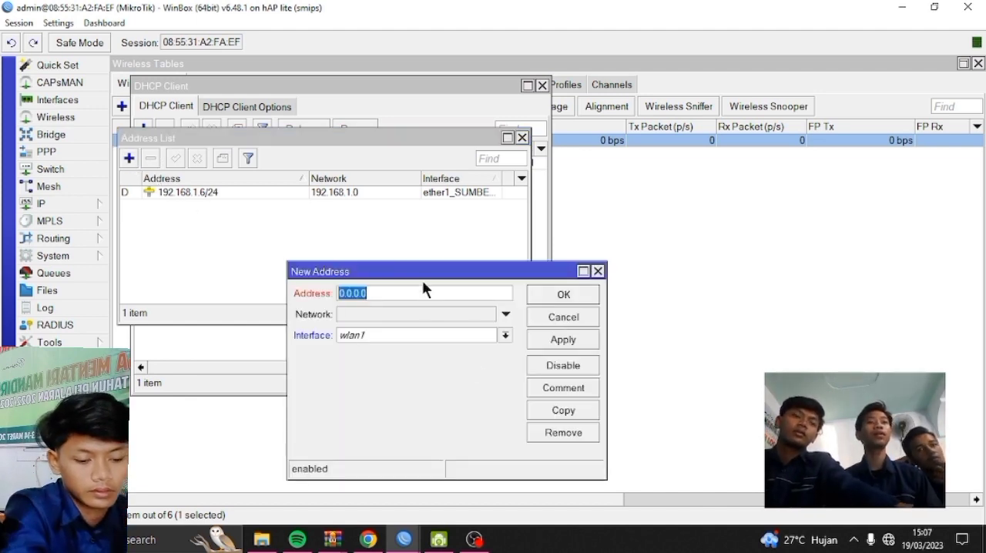
text(1)
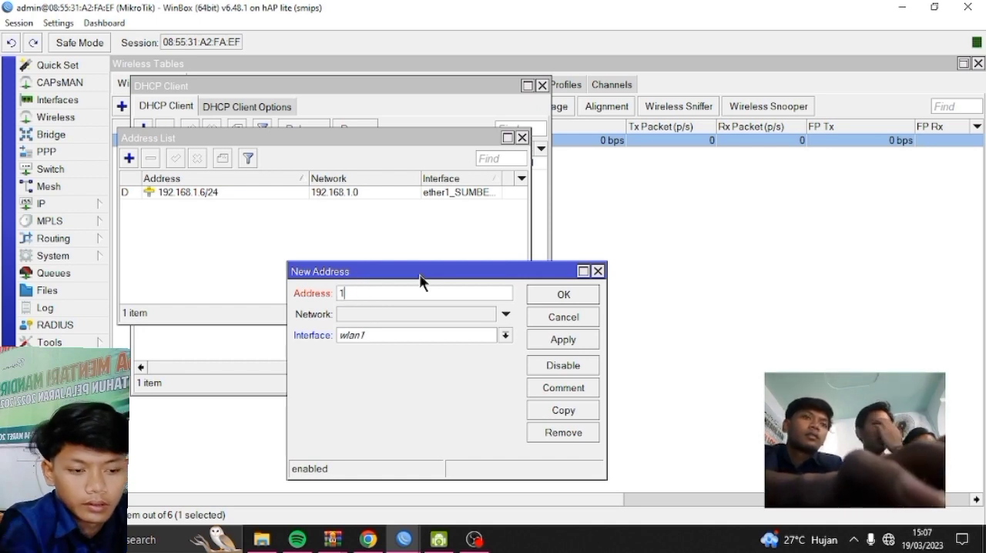
text(92)
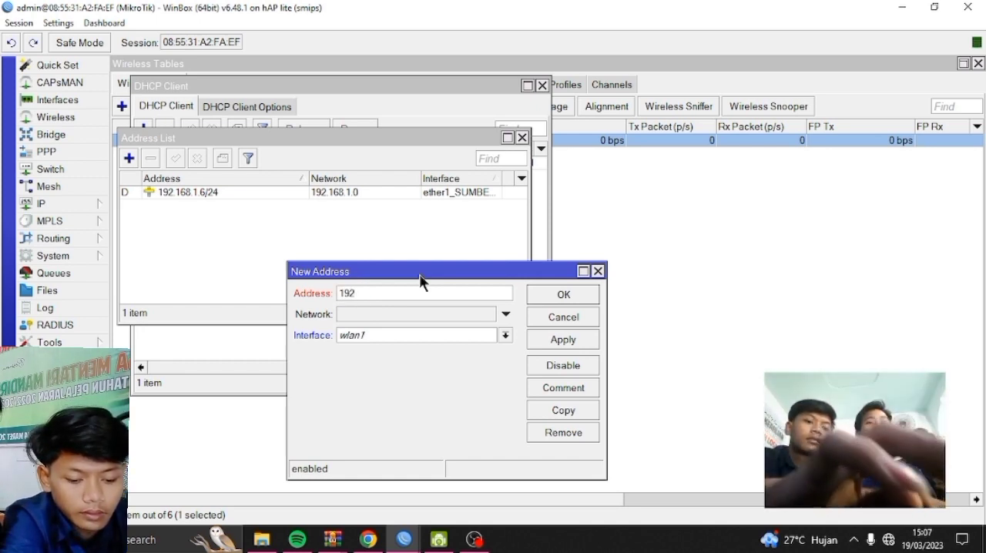
text(.168)
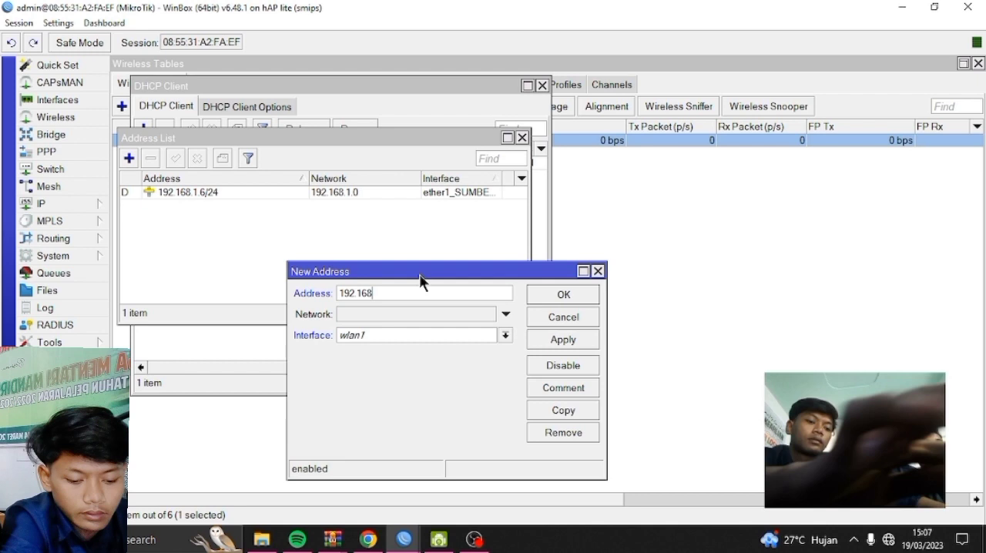
text(.10)
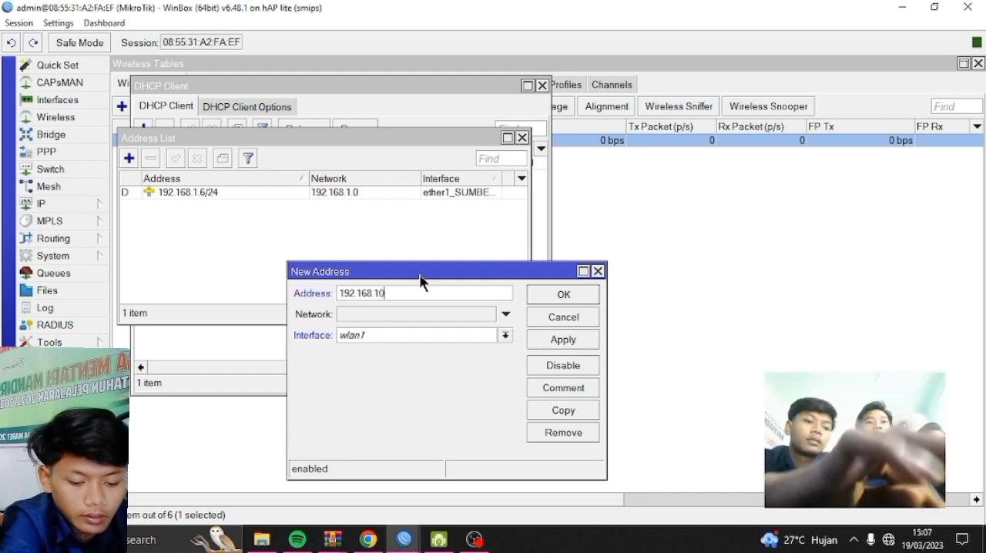
text(.1/24)
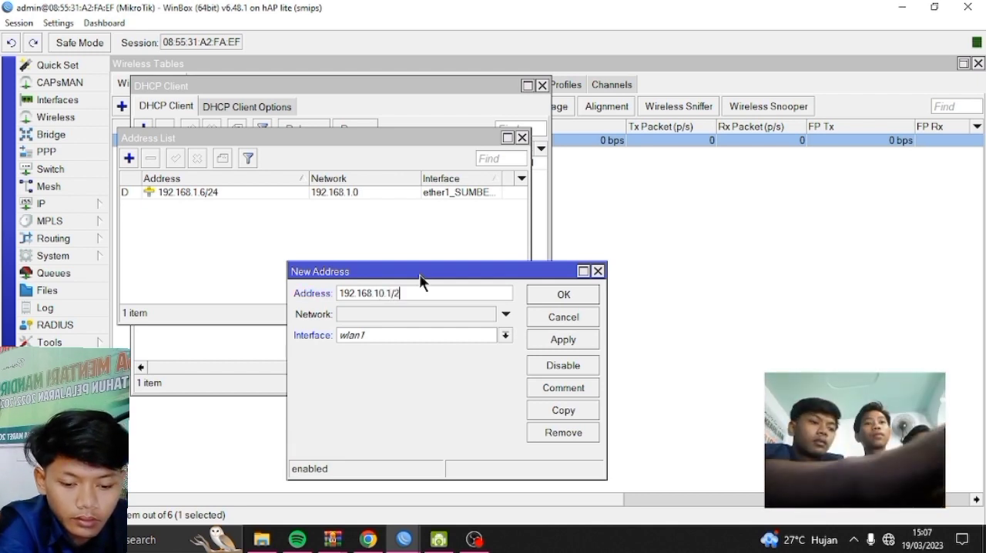
click(415, 336)
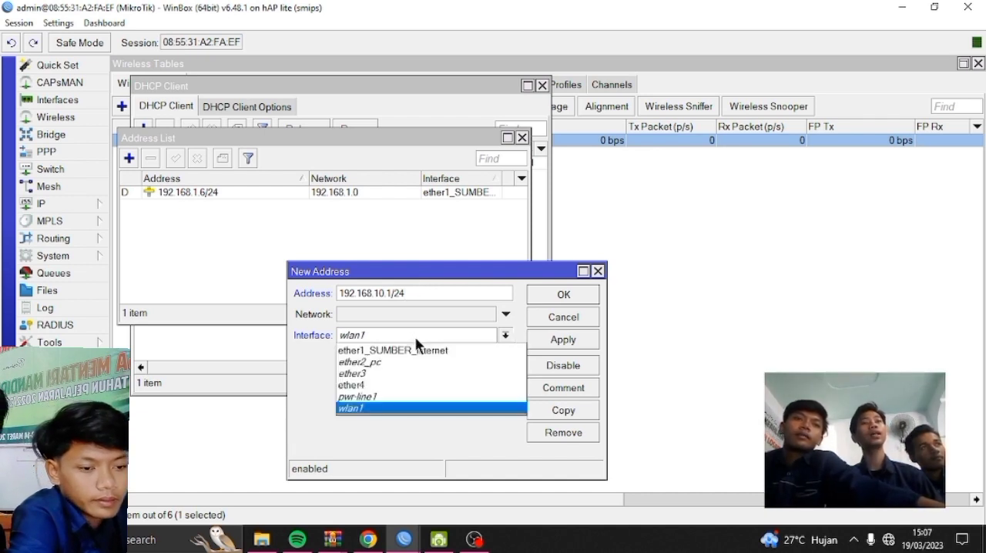
click(383, 361)
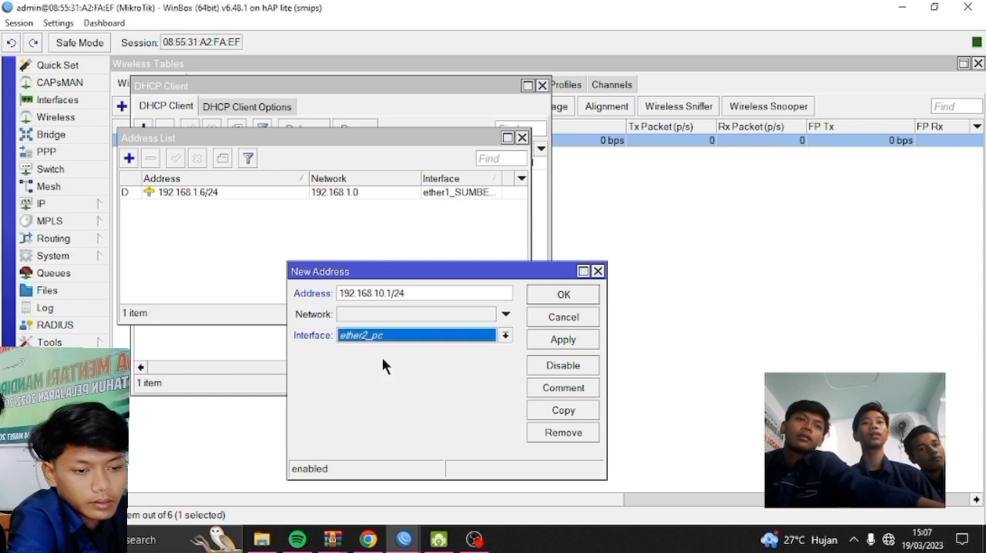
click(570, 338)
click(563, 293)
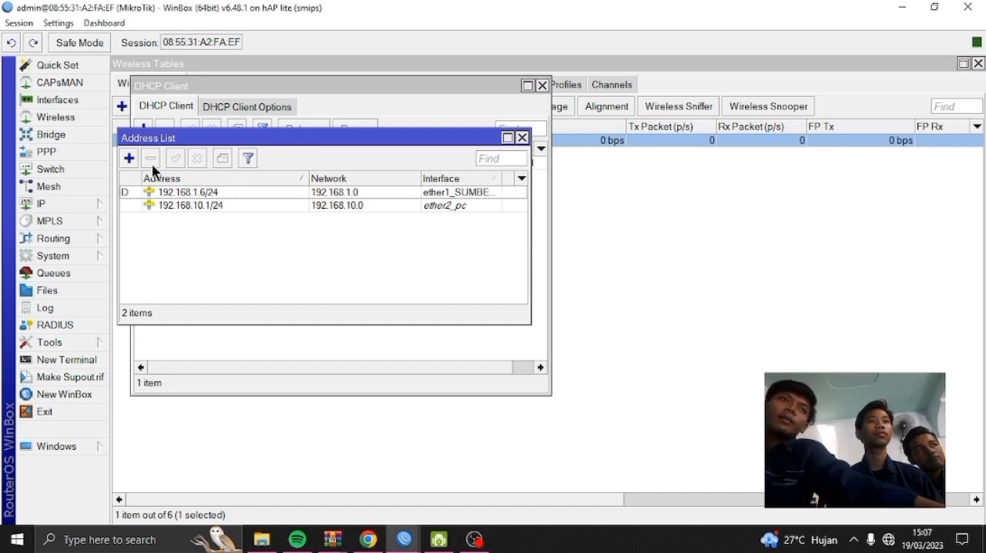
Add a second IP address, 192.168.30.1/24, on the wlan1 interface and save it
click(129, 158)
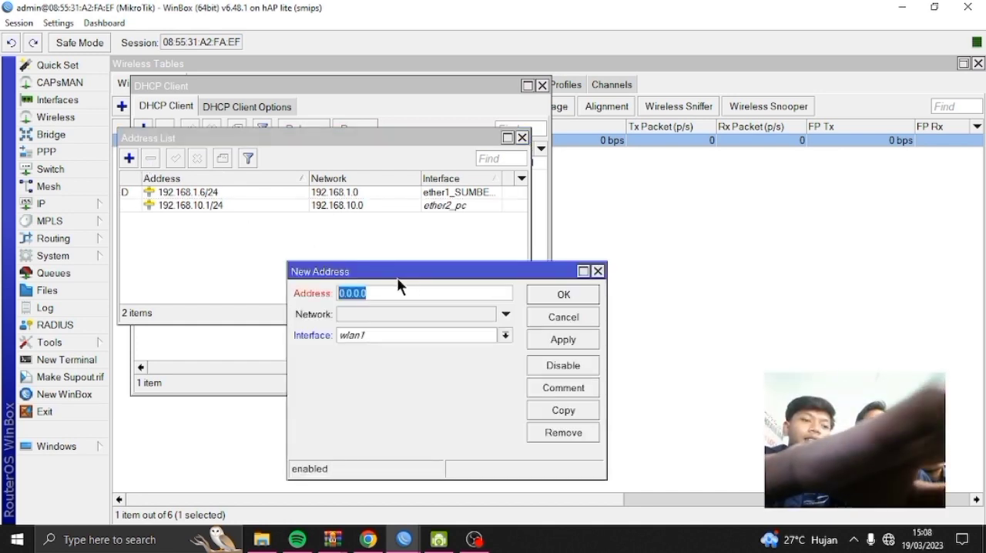
text(192.1)
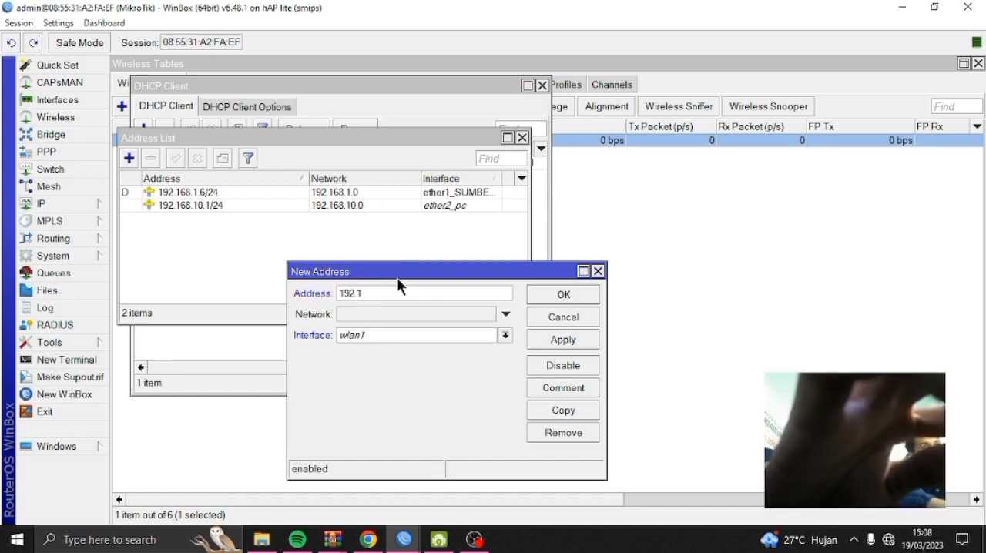
text(68.3)
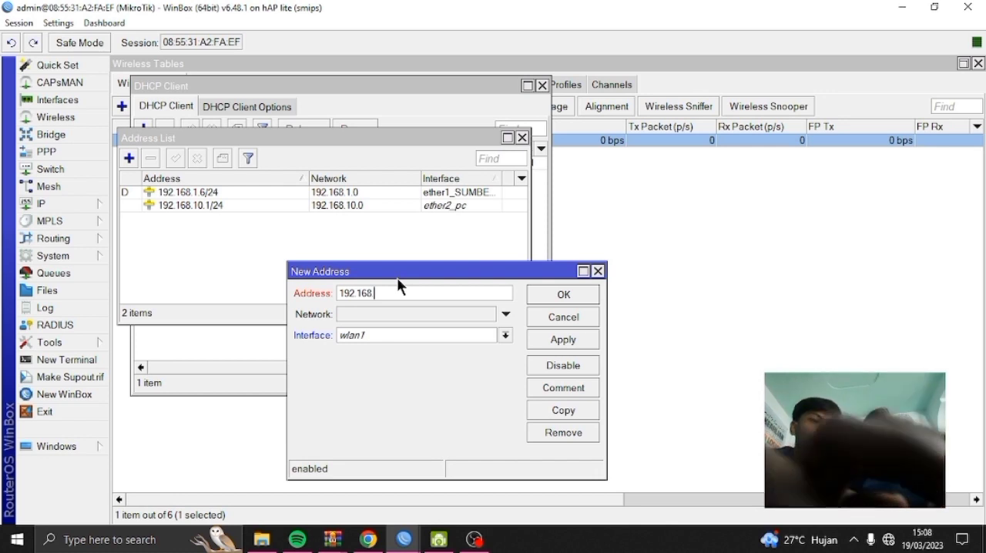
text(0.1/2)
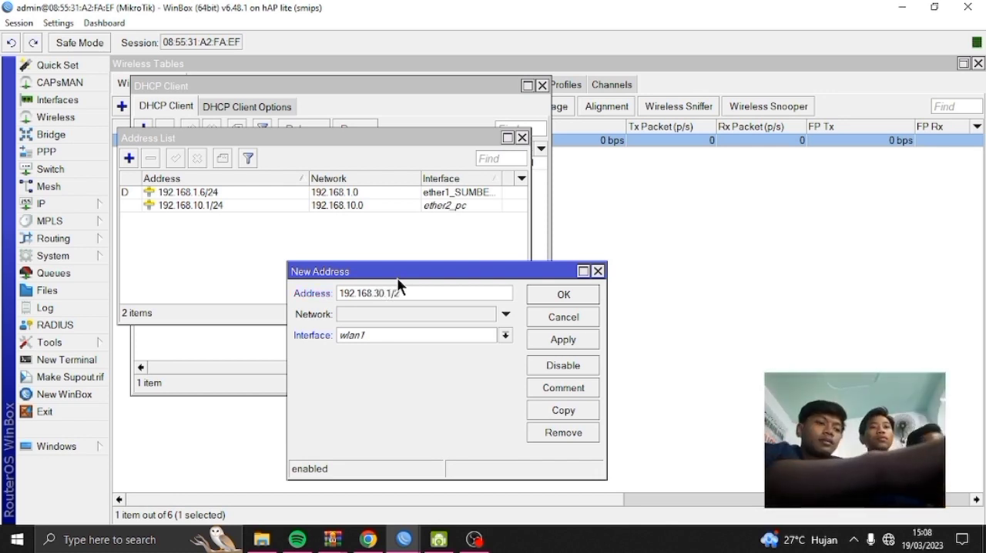
text(4)
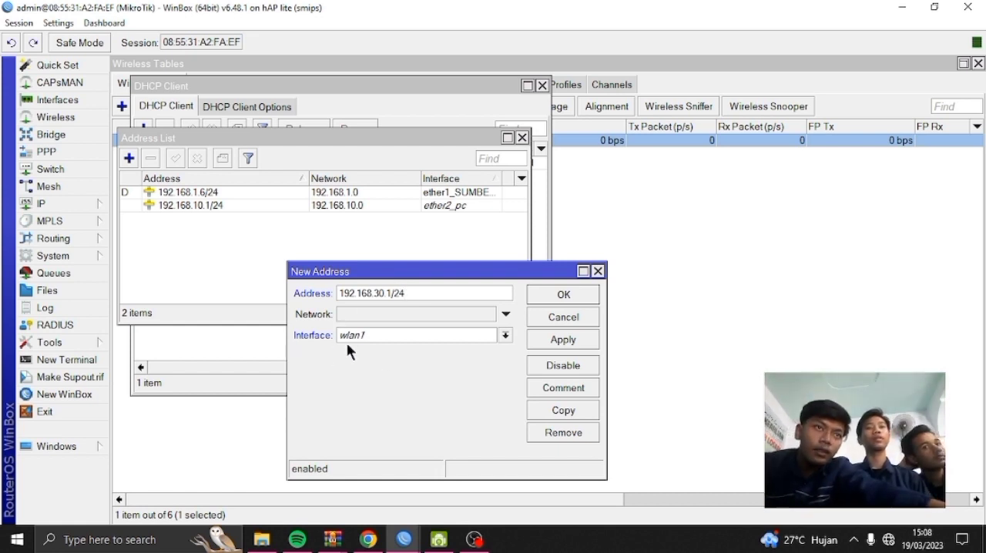
click(563, 341)
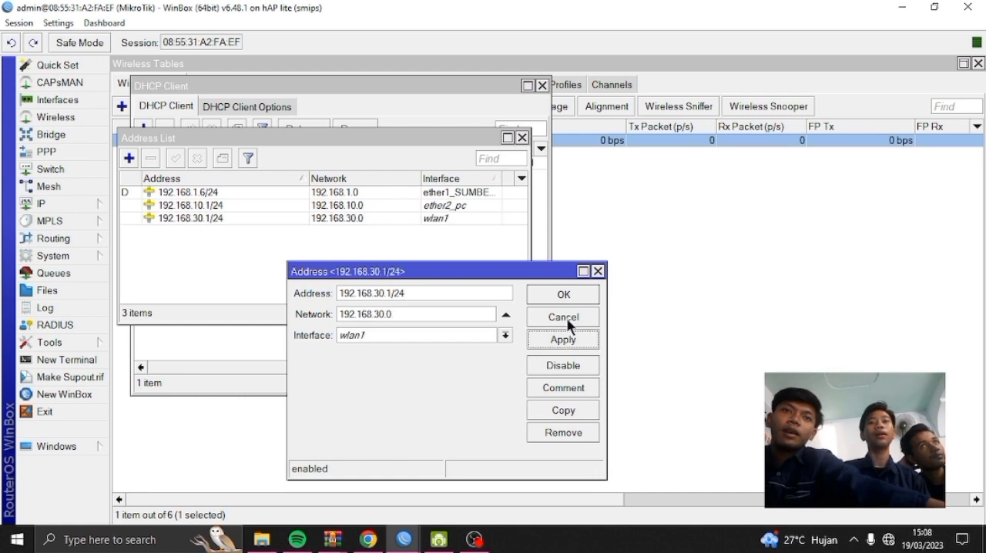
click(563, 296)
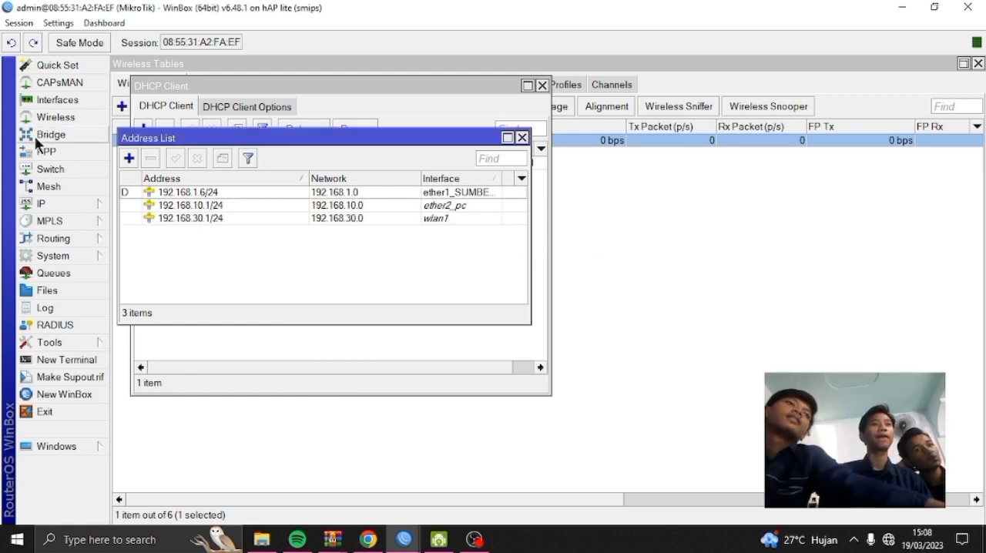
Set the DNS servers to 8.8.8.8 and 8.8.4.4, allow remote requests, and save the DNS settings
click(71, 203)
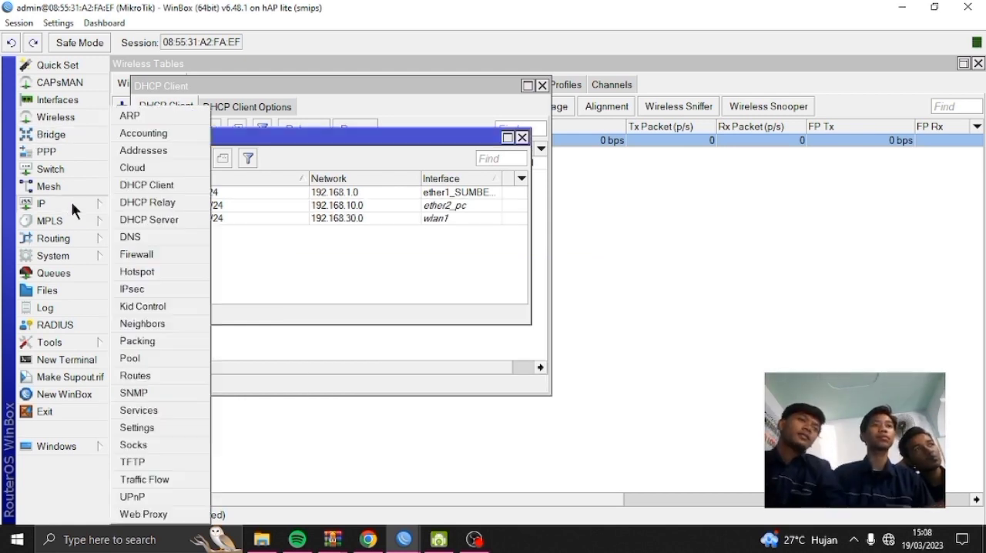
click(166, 233)
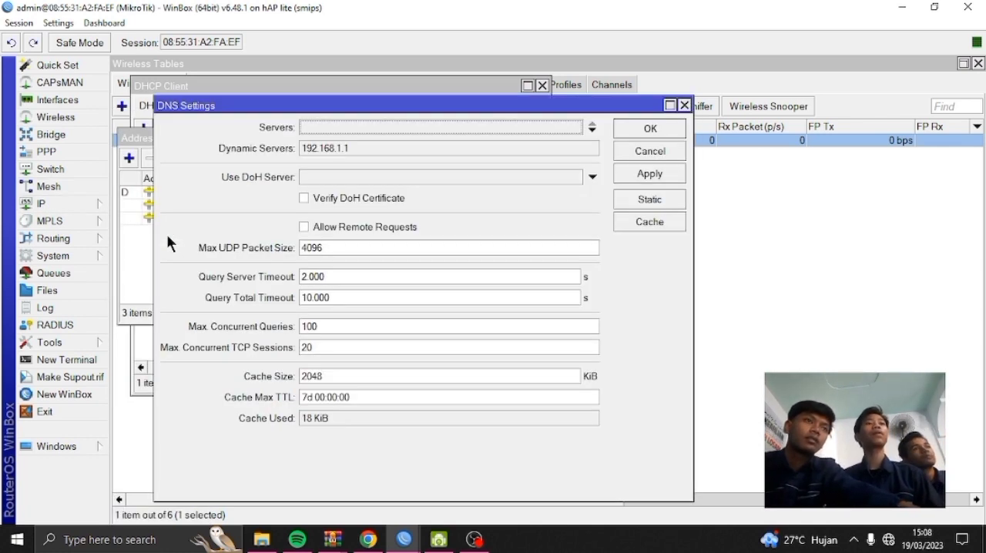
click(381, 125)
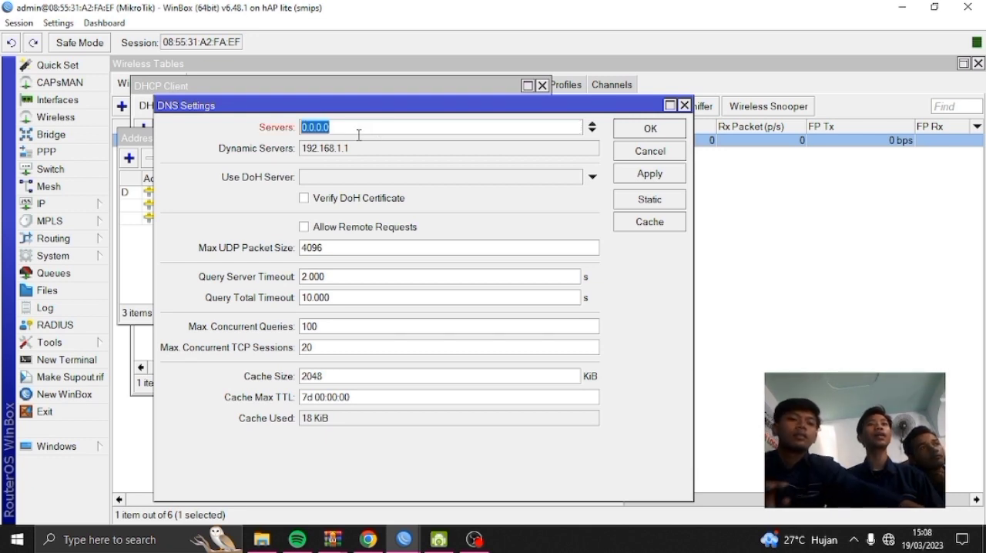
text(8.8.8.8)
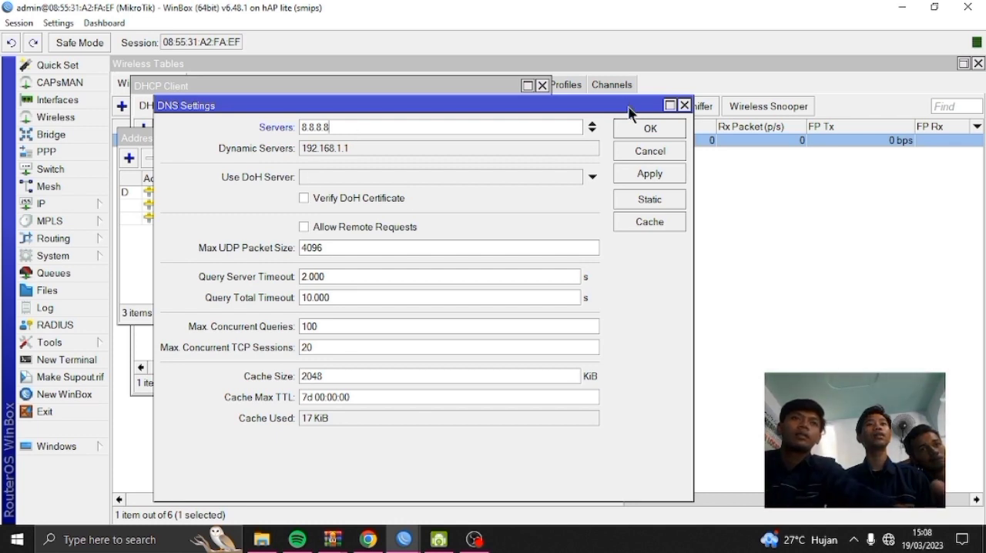
click(592, 132)
text(8)
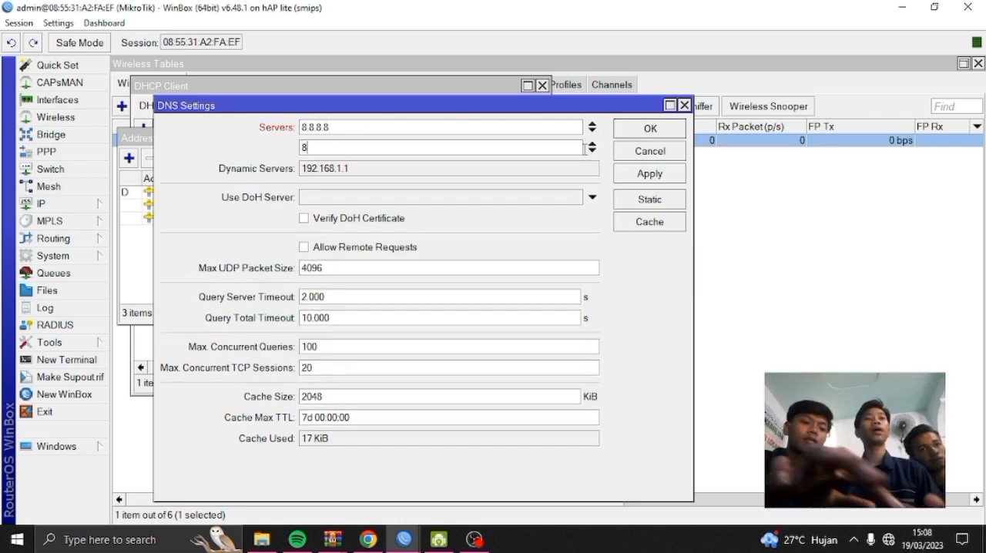
text(.8.4.4)
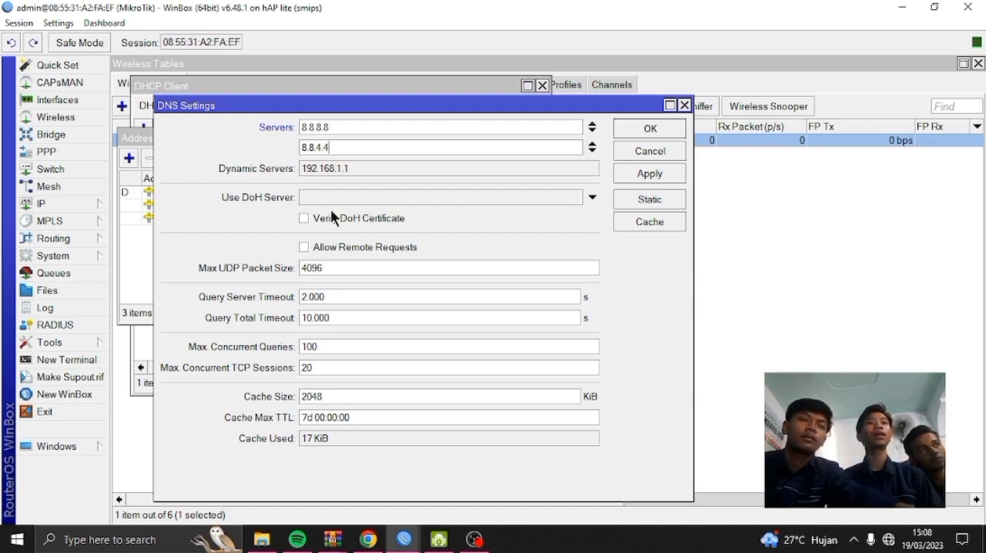
click(314, 243)
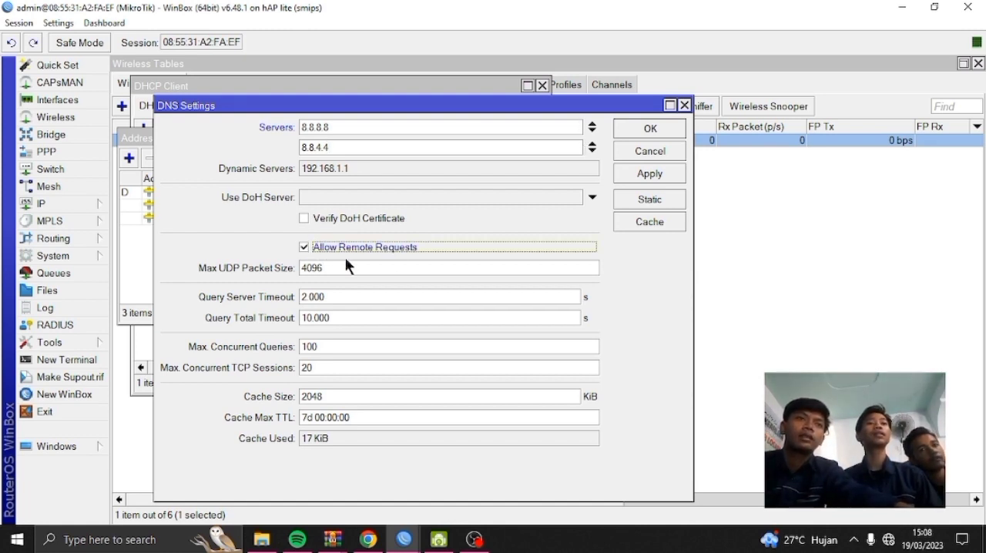
click(637, 173)
click(649, 129)
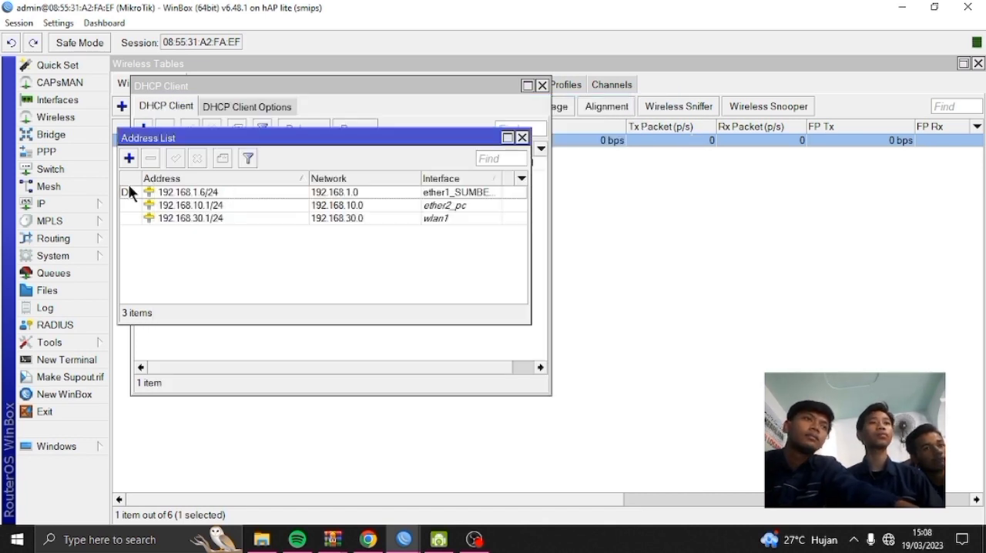
Add a default route for destination 0.0.0.0/0 with gateway 192.168.1.1 and apply it
click(44, 201)
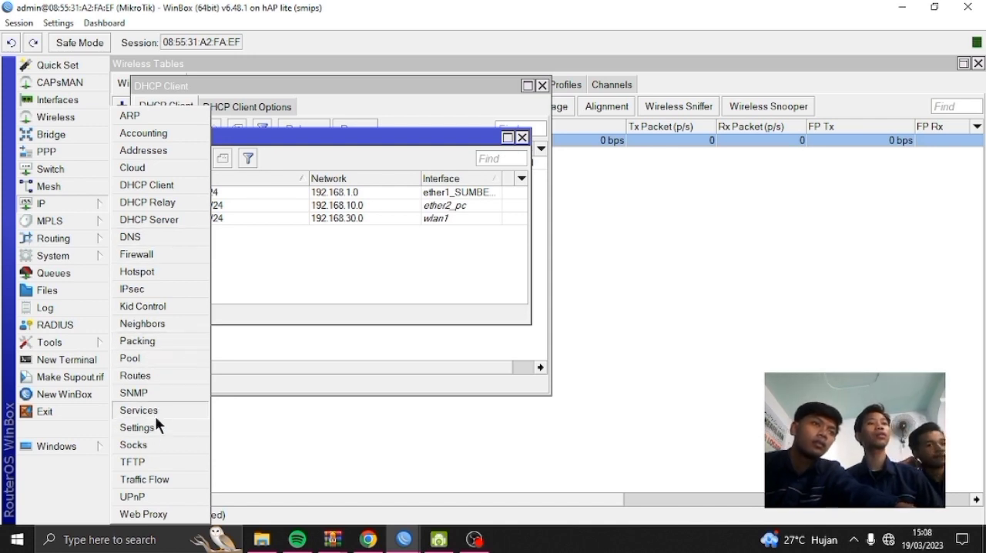
click(158, 376)
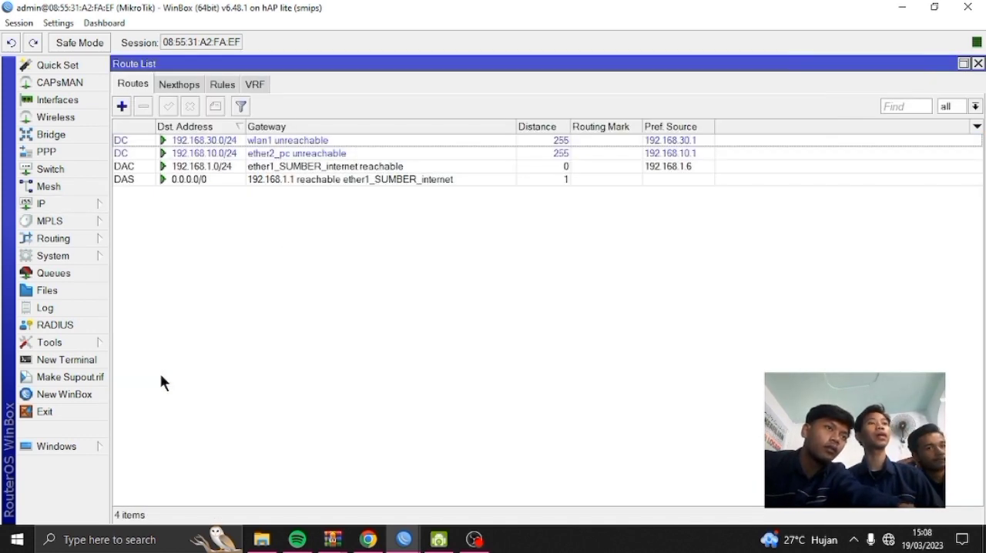
click(122, 107)
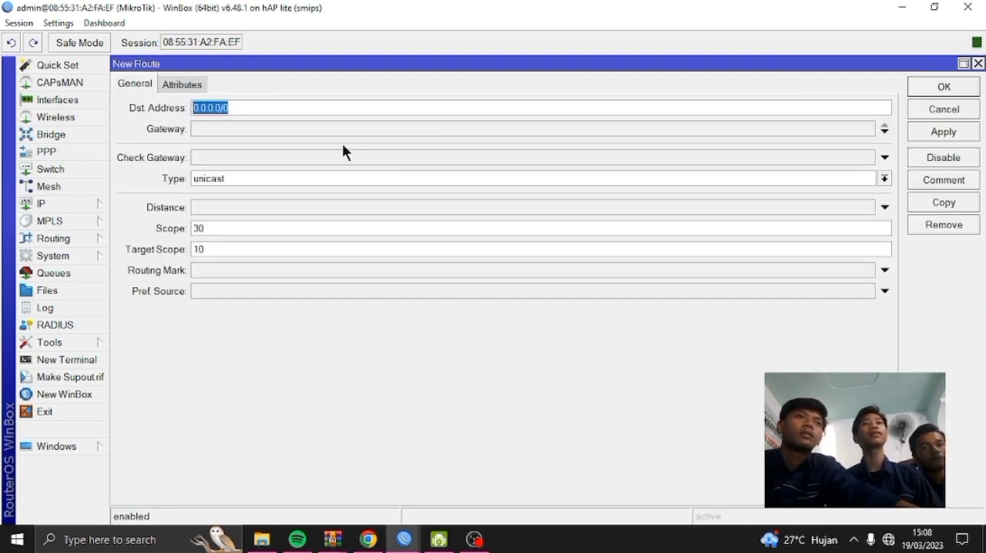
click(199, 125)
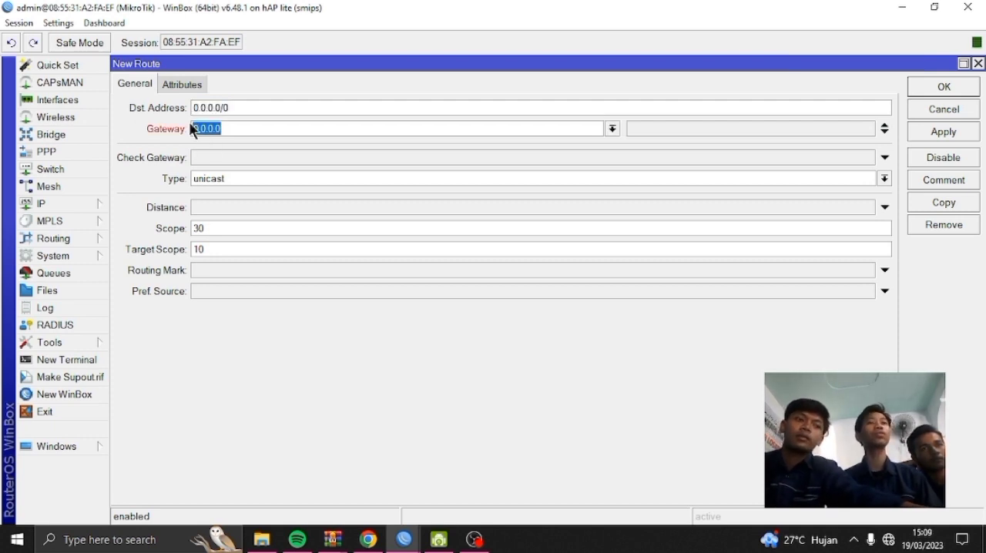
text(192.168)
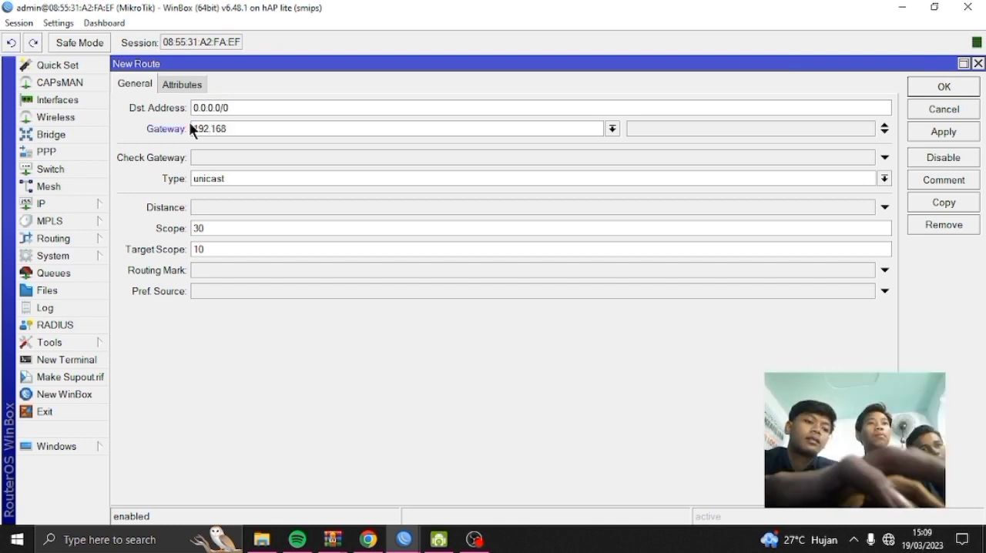
text(.1.)
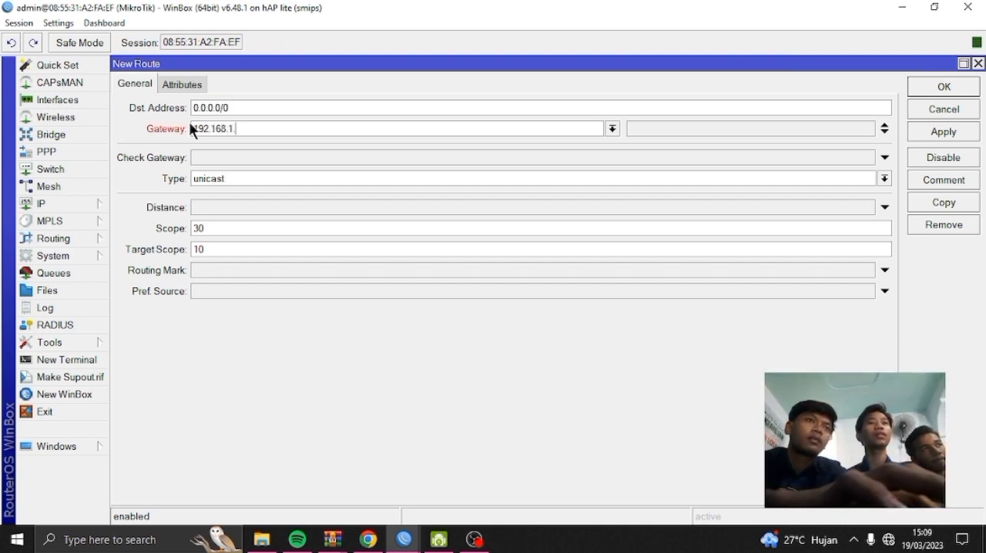
text(1)
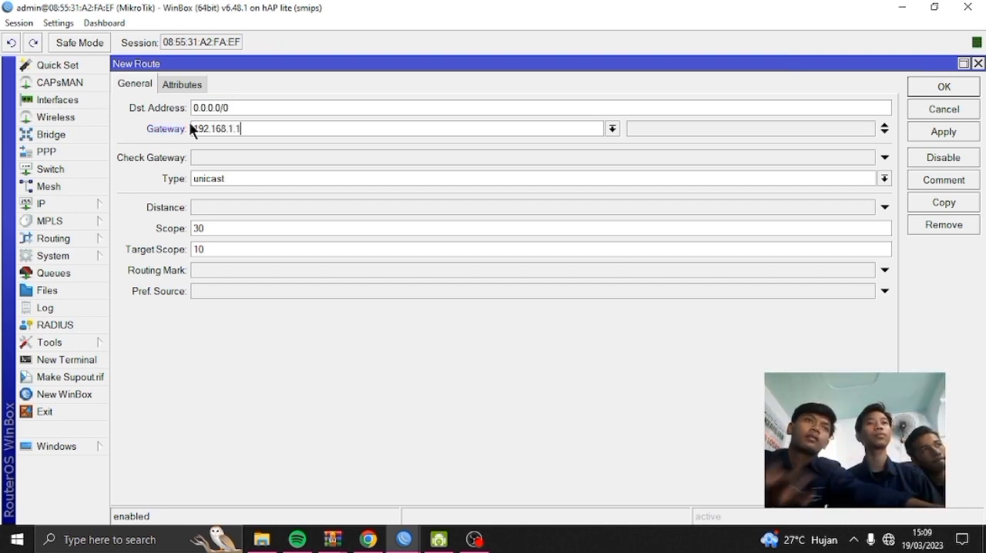
click(939, 133)
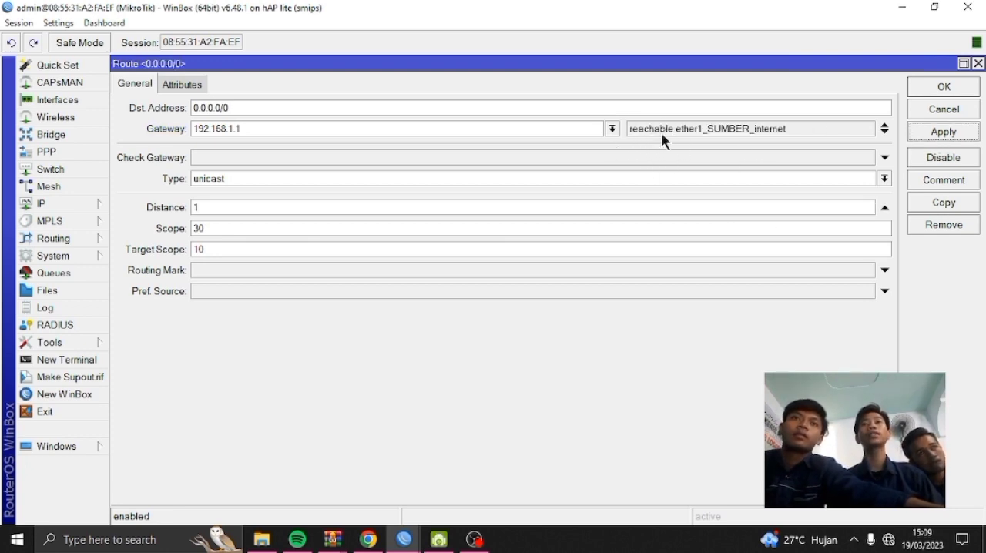
Save the default route, then create a firewall NAT rule with the action set to masquerade
click(937, 89)
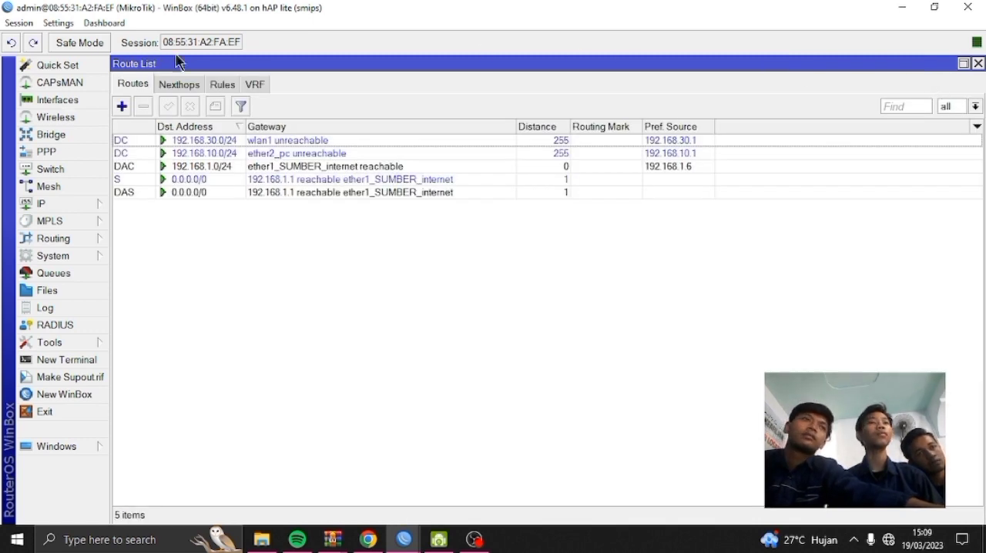
click(55, 202)
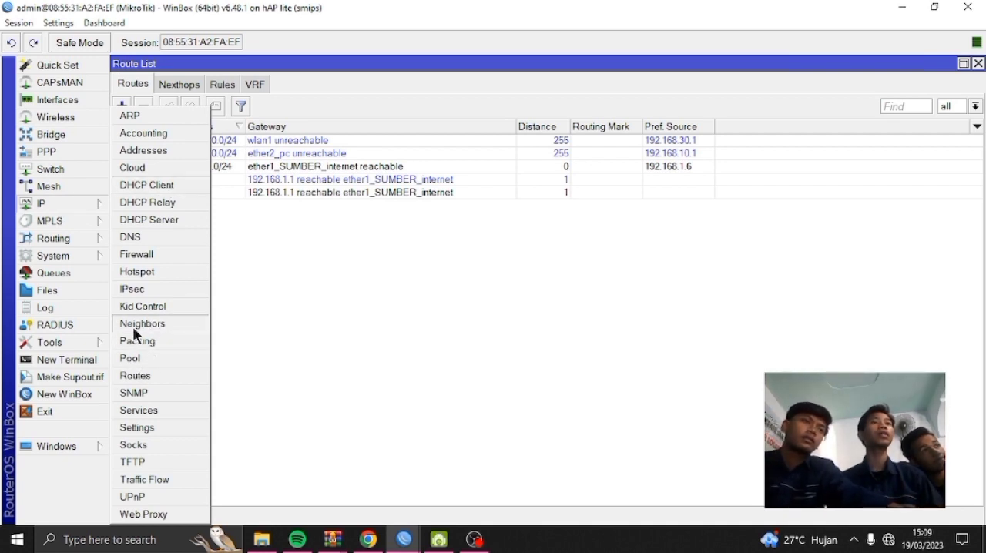
click(57, 202)
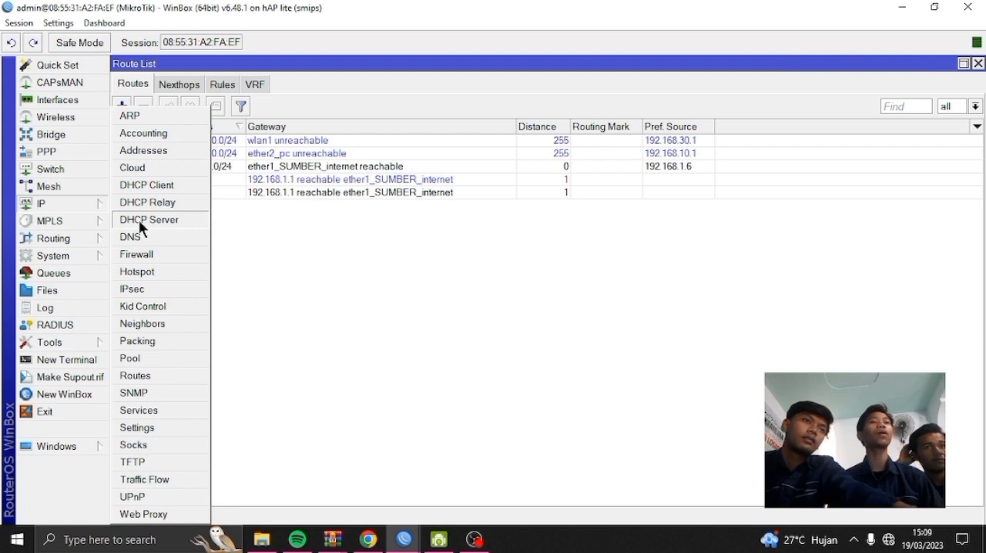
click(140, 253)
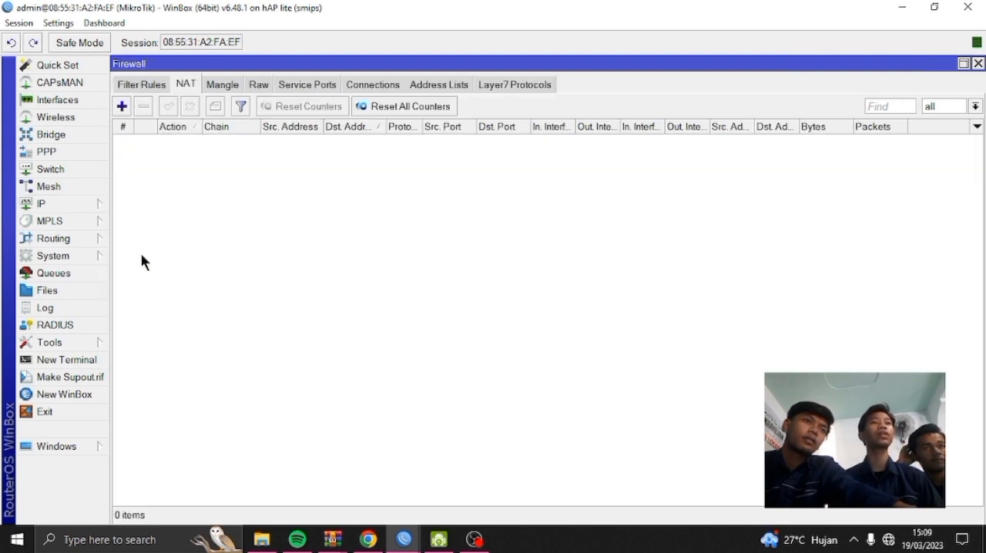
click(121, 106)
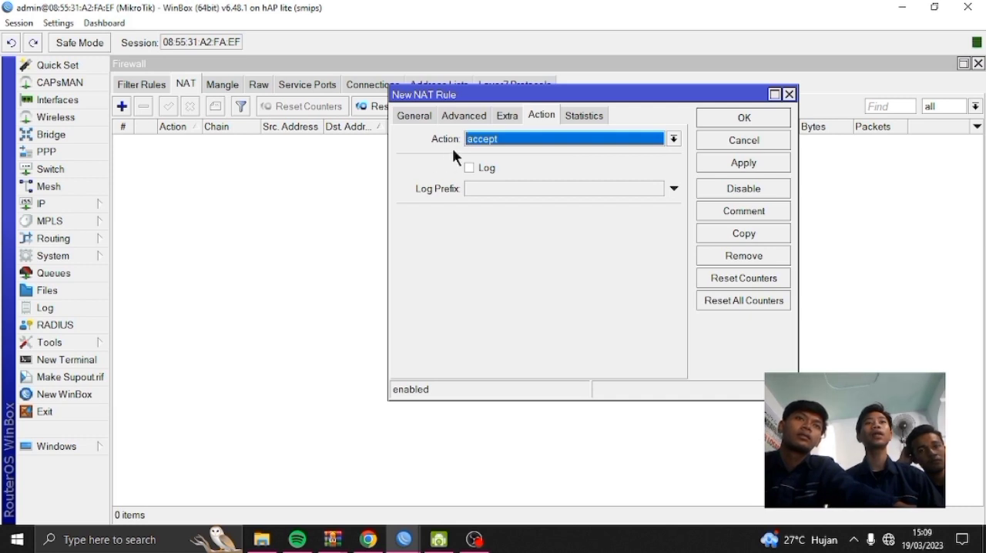
click(671, 138)
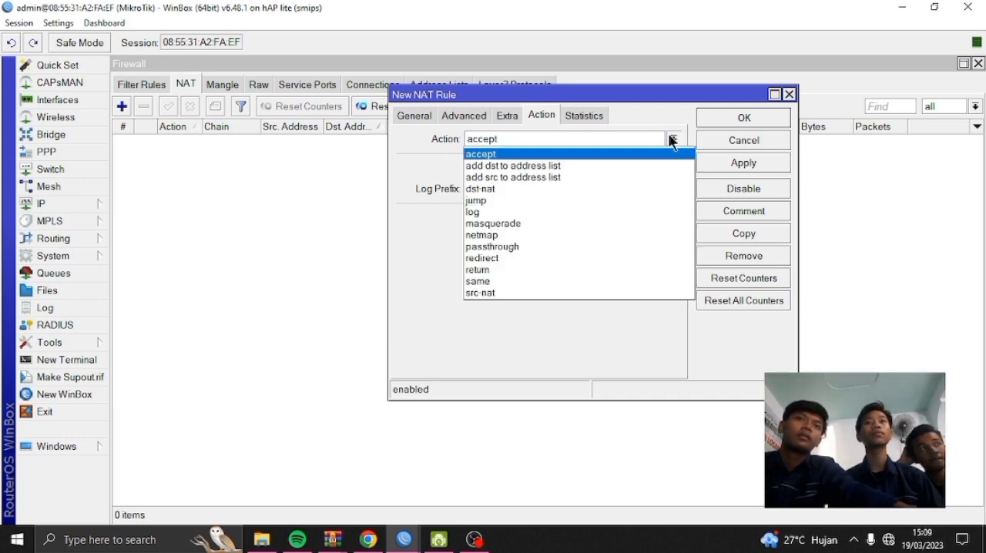
click(552, 223)
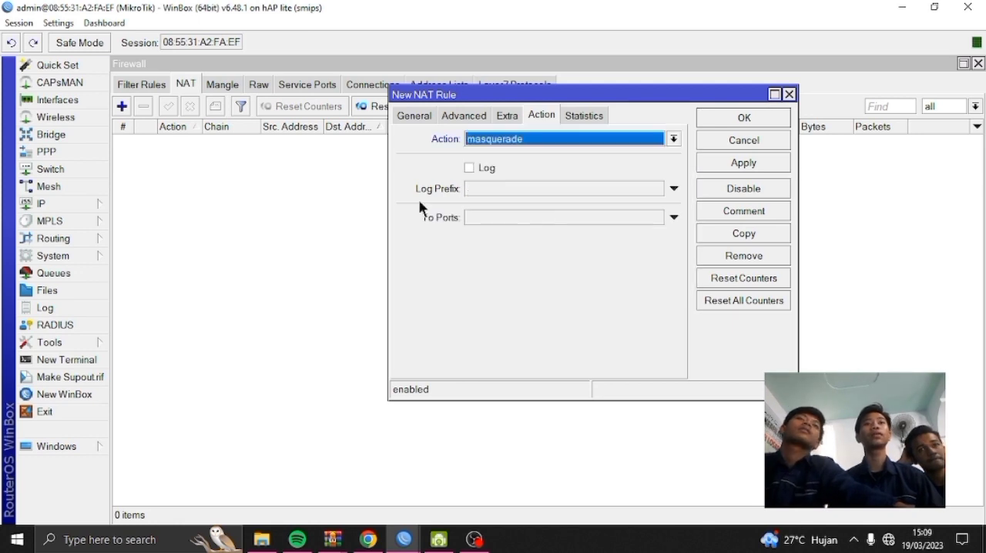
Set the srcnat rule's outgoing interface to ether1_SUMBER_internet and save the rule
click(421, 115)
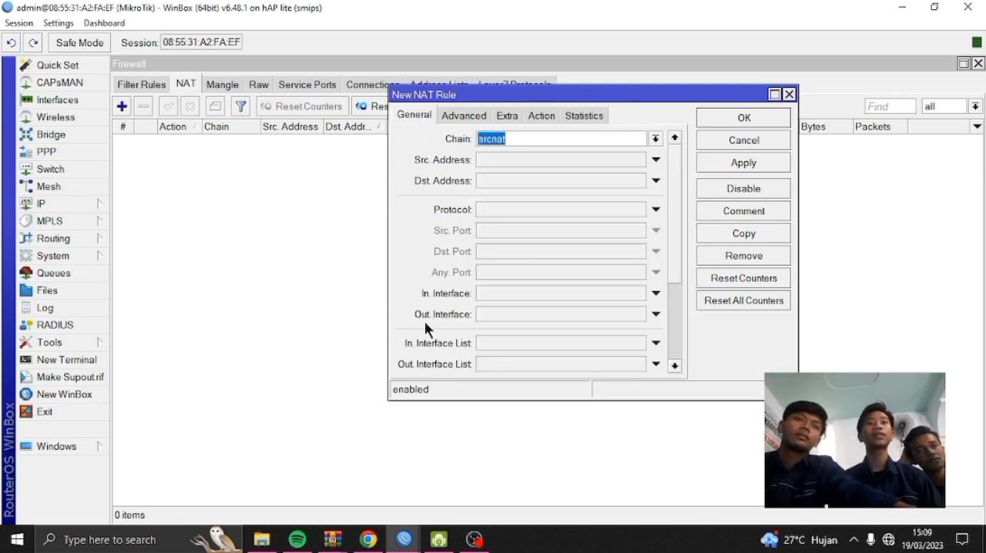
click(500, 313)
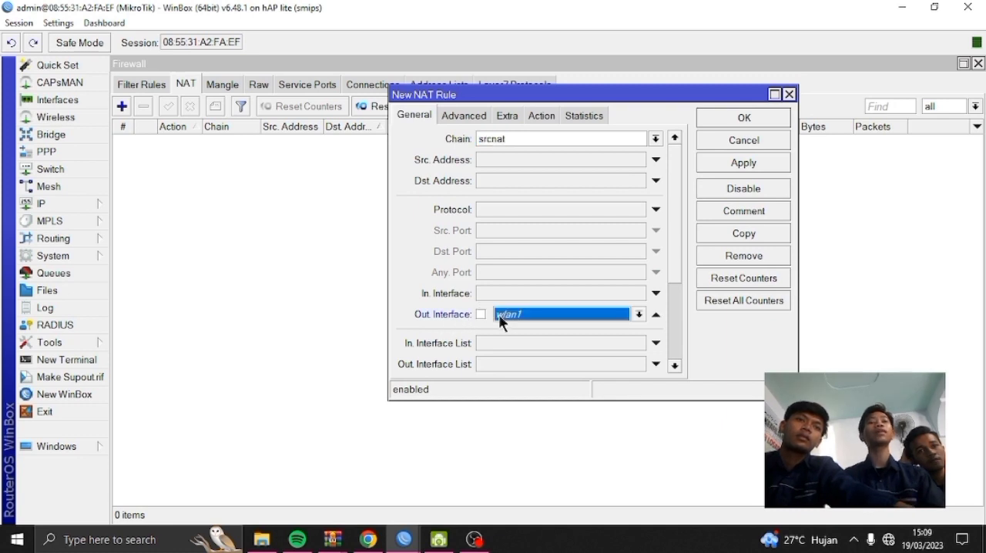
click(498, 313)
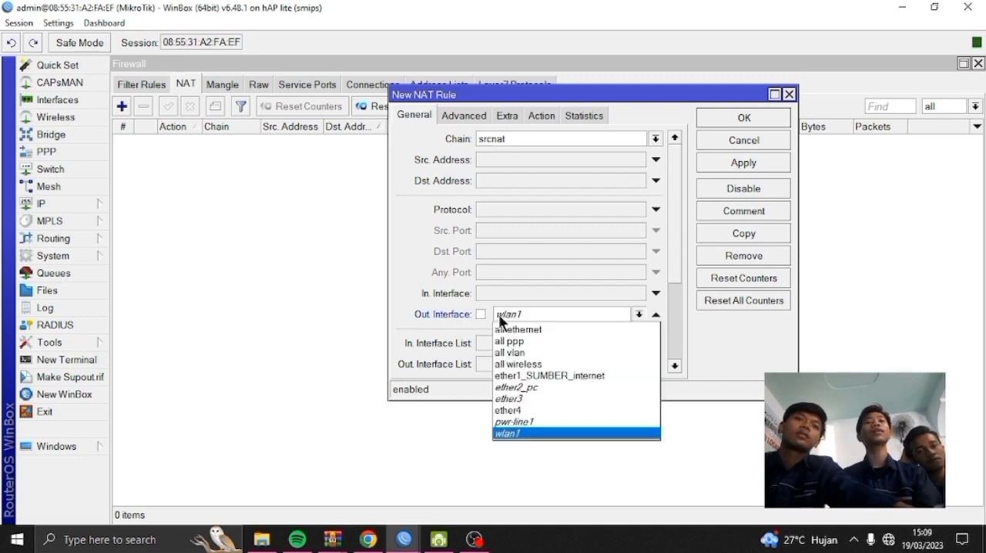
click(562, 375)
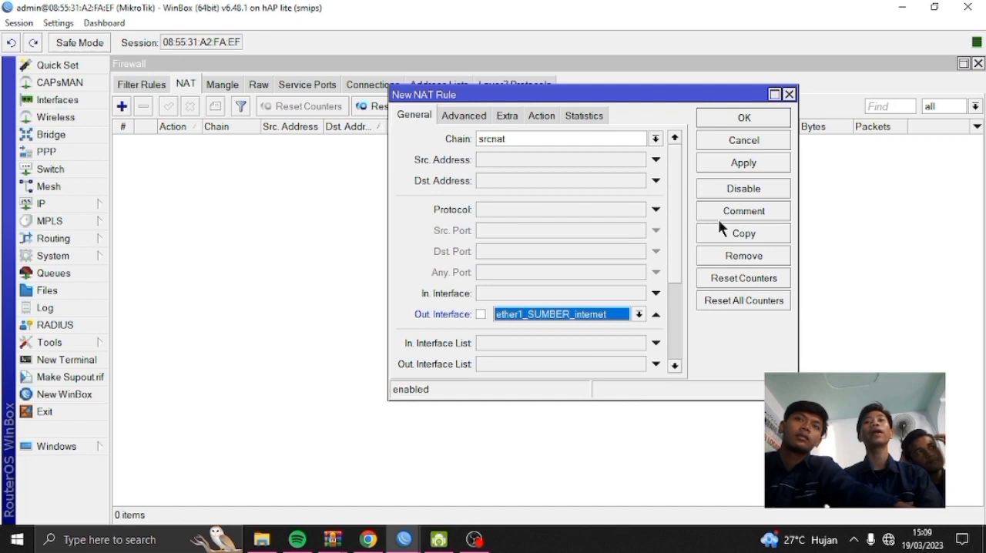
click(730, 162)
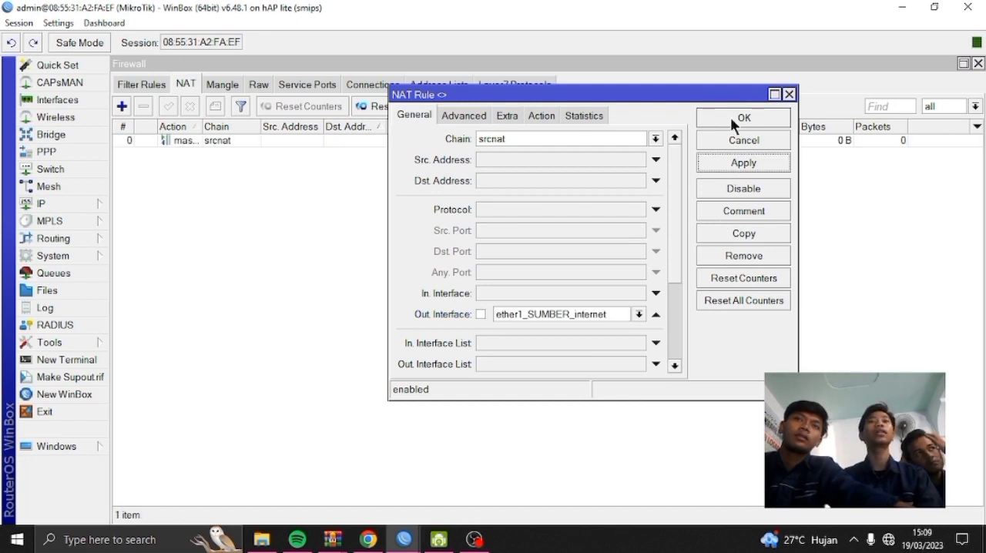
click(730, 117)
Set up a DHCP server on the ether2_pc interface, accepting all the suggested network, pool, DNS and lease settings
click(82, 202)
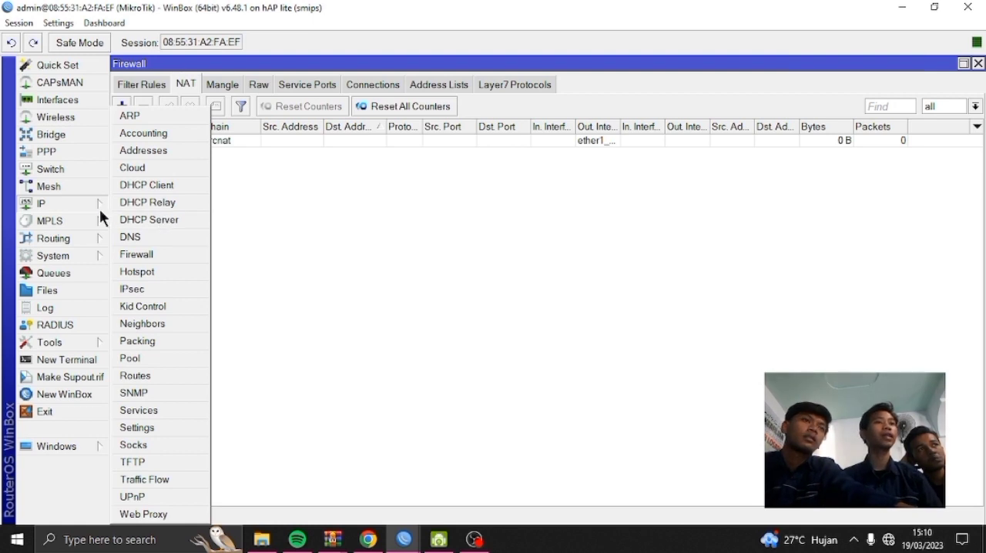
click(170, 221)
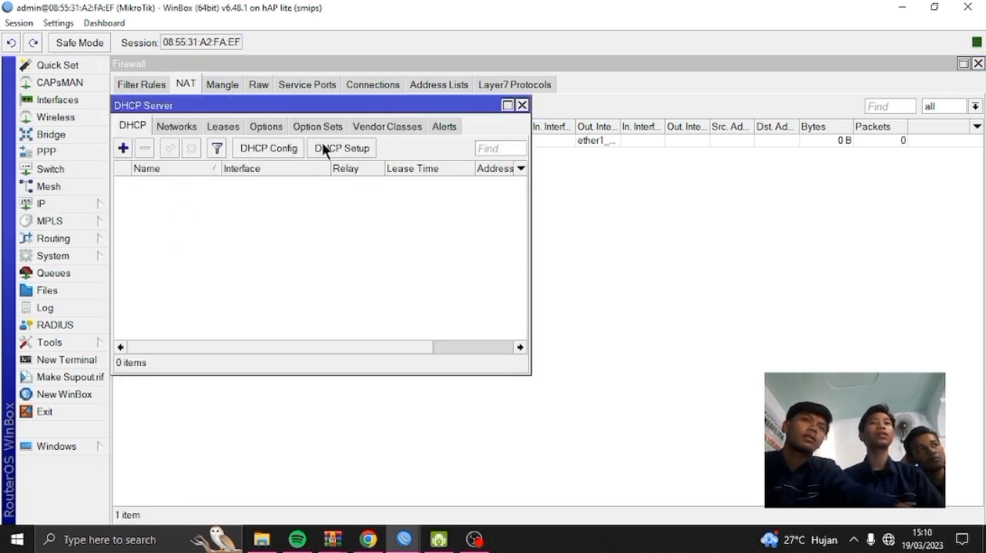
click(323, 148)
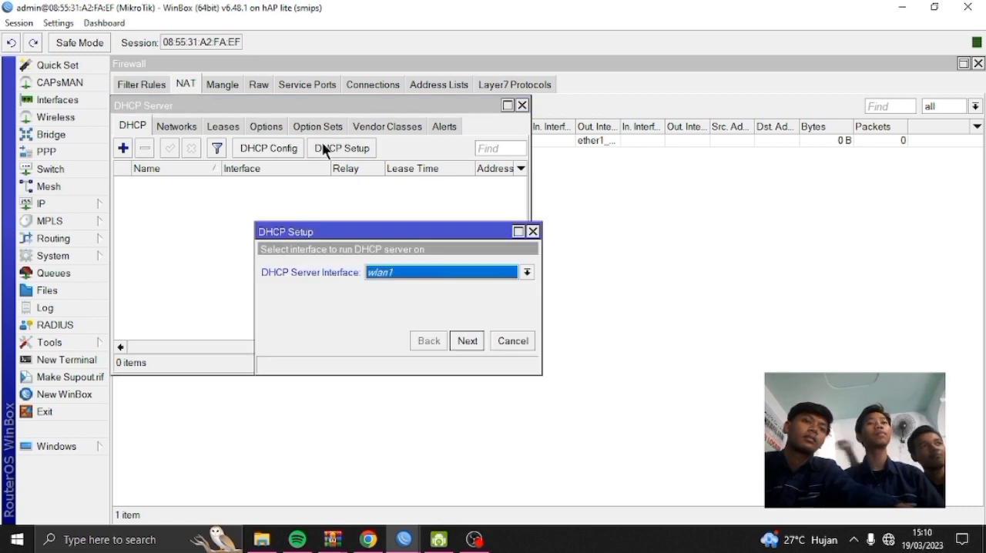
click(404, 274)
click(405, 300)
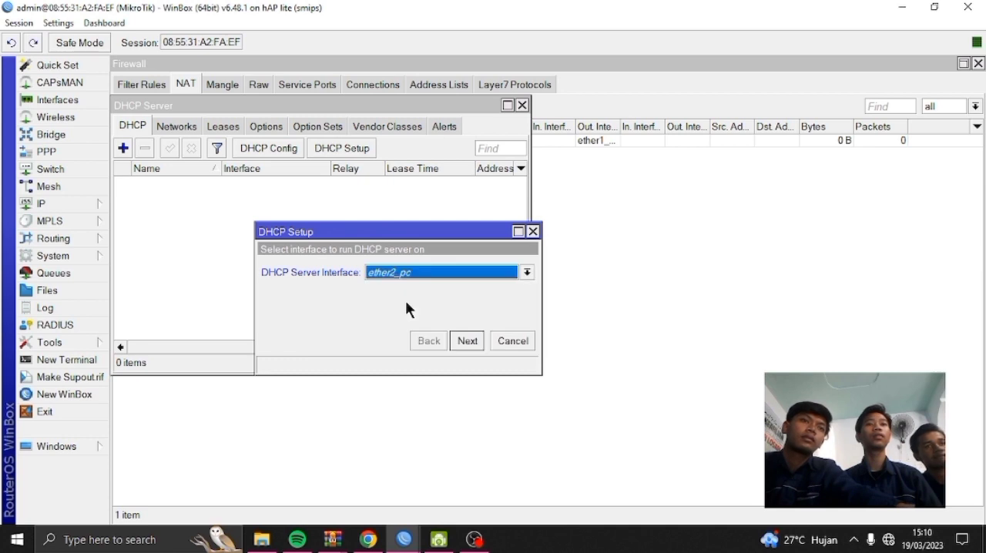
click(465, 343)
click(463, 344)
click(462, 343)
click(462, 344)
click(462, 344)
click(462, 345)
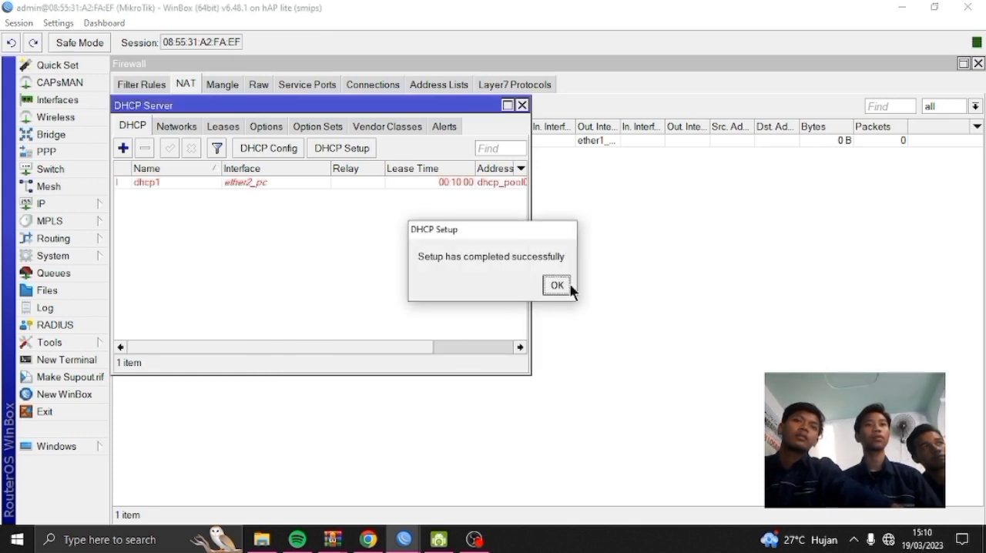
click(561, 287)
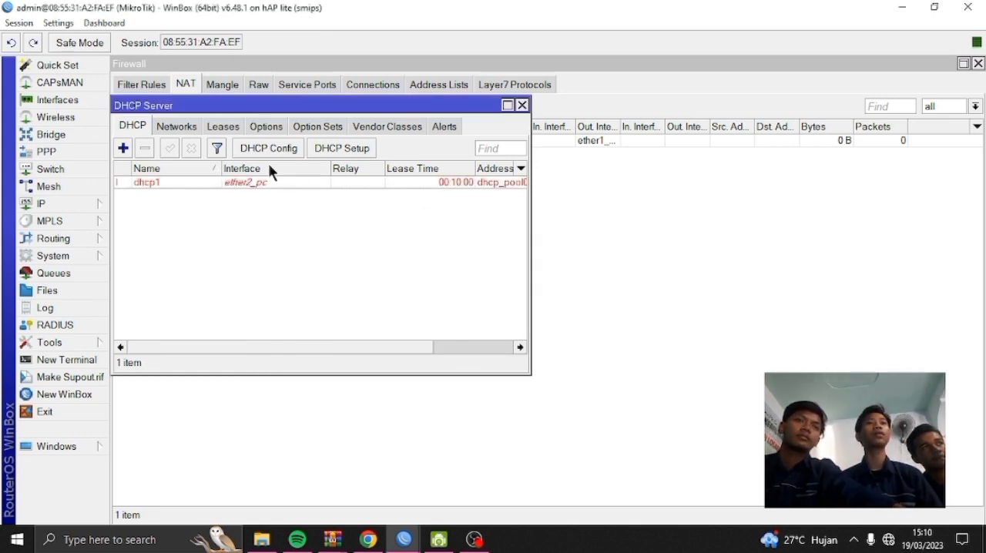
Set up a second DHCP server on the wlan1 interface with the suggested settings, including the address pool 192.168.30.2-192.168.30.254
click(323, 150)
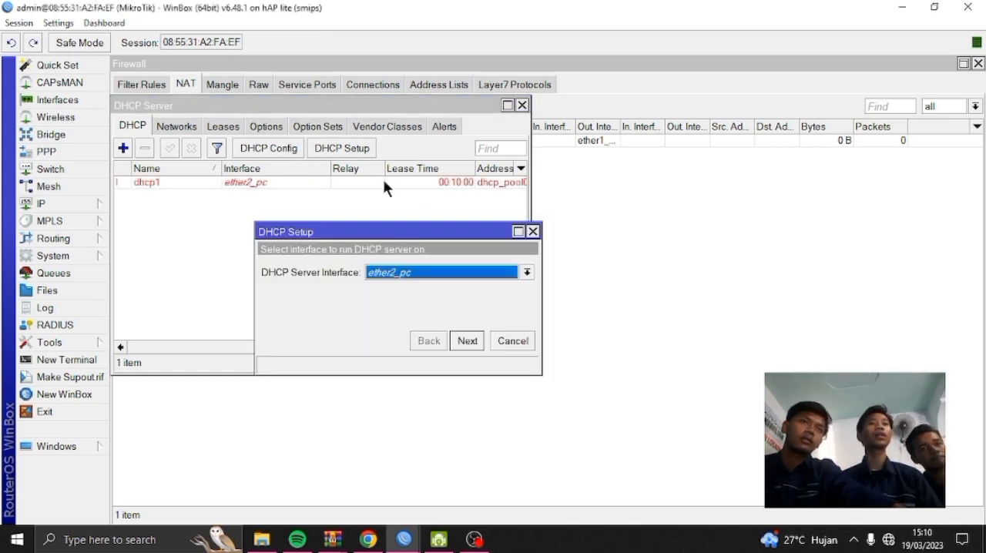
click(418, 272)
click(406, 343)
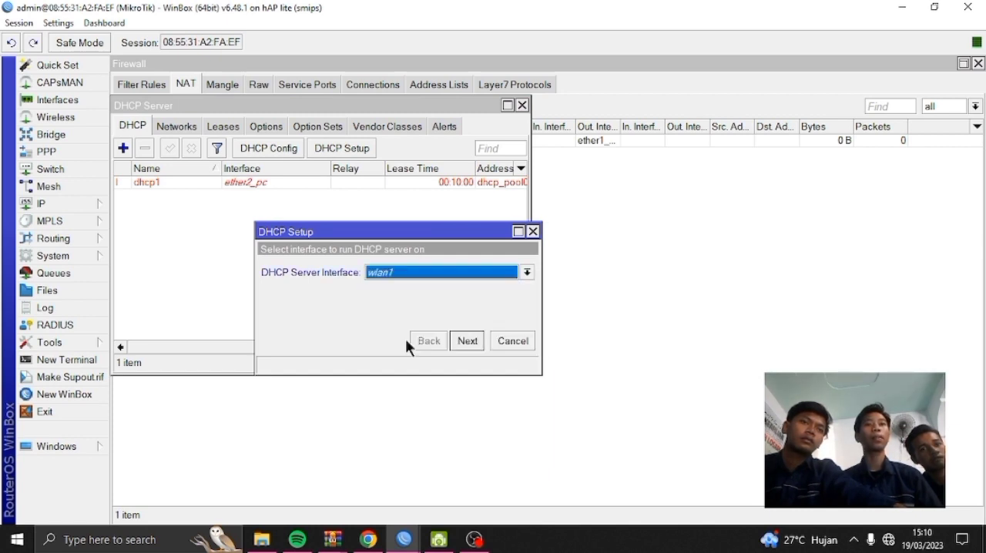
click(465, 340)
click(465, 340)
click(465, 340)
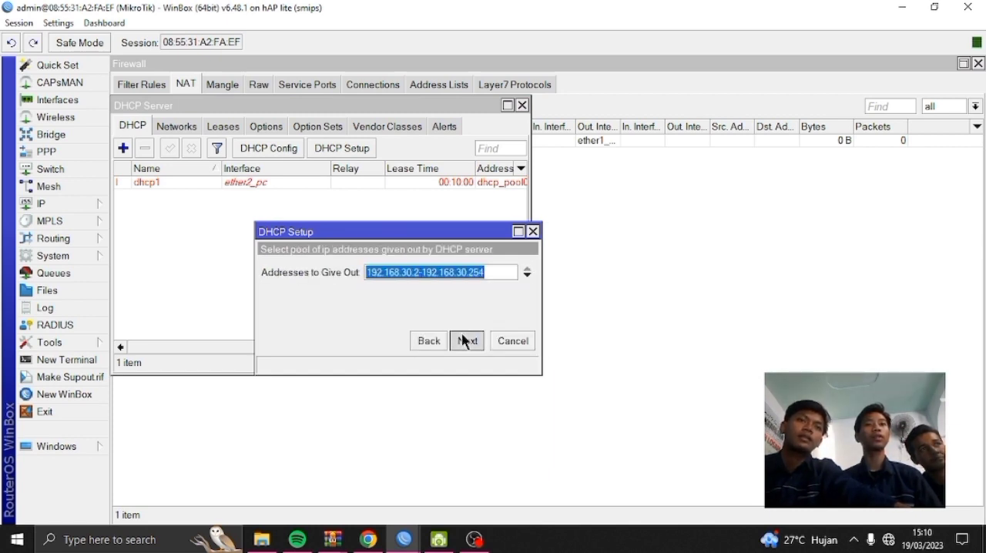
click(465, 339)
click(466, 340)
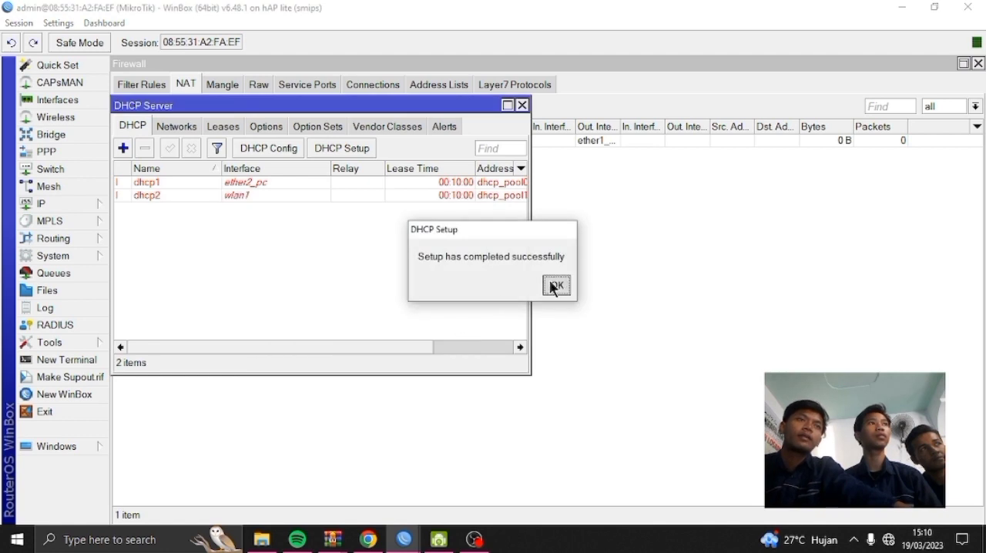
click(555, 285)
Start the hotspot setup on the wlan1 interface and accept the suggested settings up to the DNS name
click(60, 208)
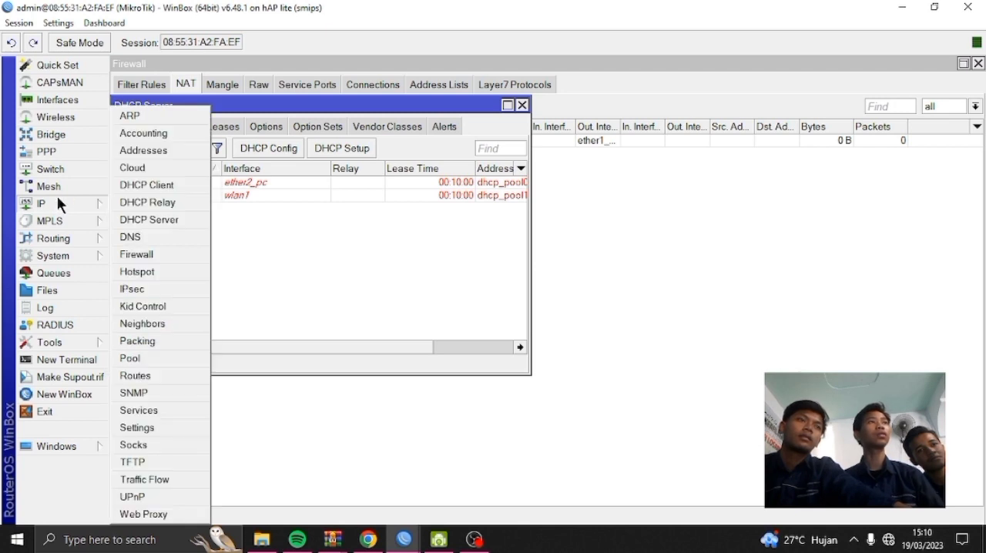
click(154, 272)
click(131, 84)
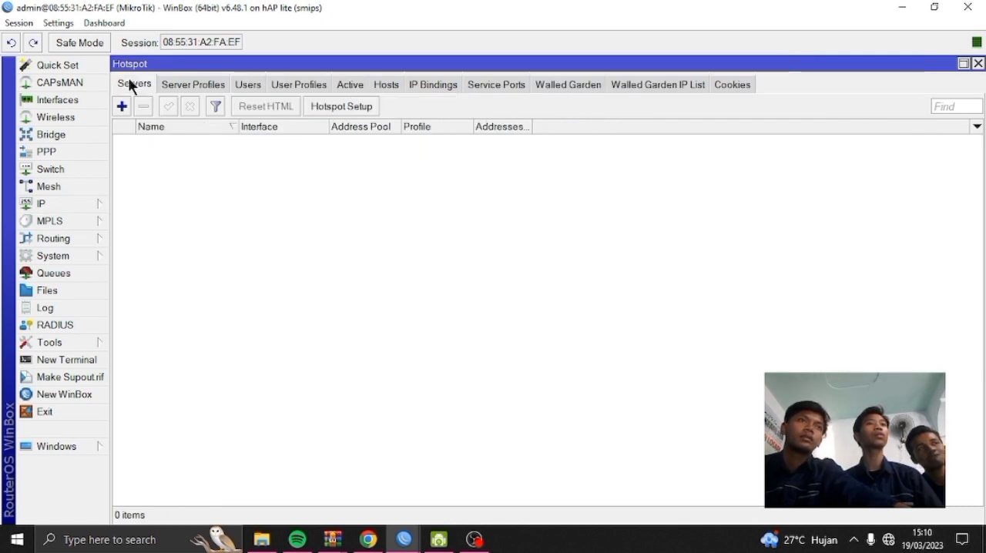
click(325, 108)
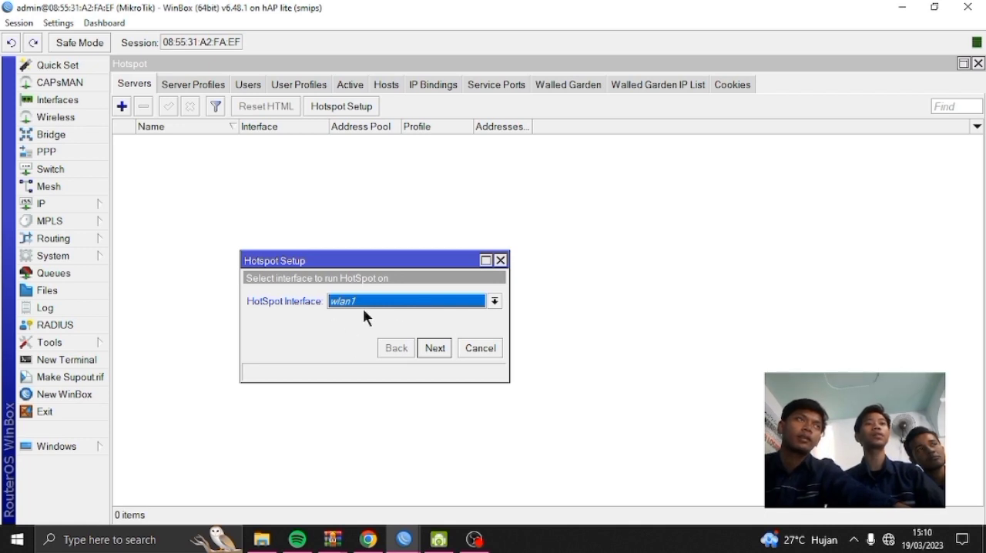
click(435, 348)
click(435, 348)
click(436, 348)
click(435, 348)
click(434, 347)
click(437, 348)
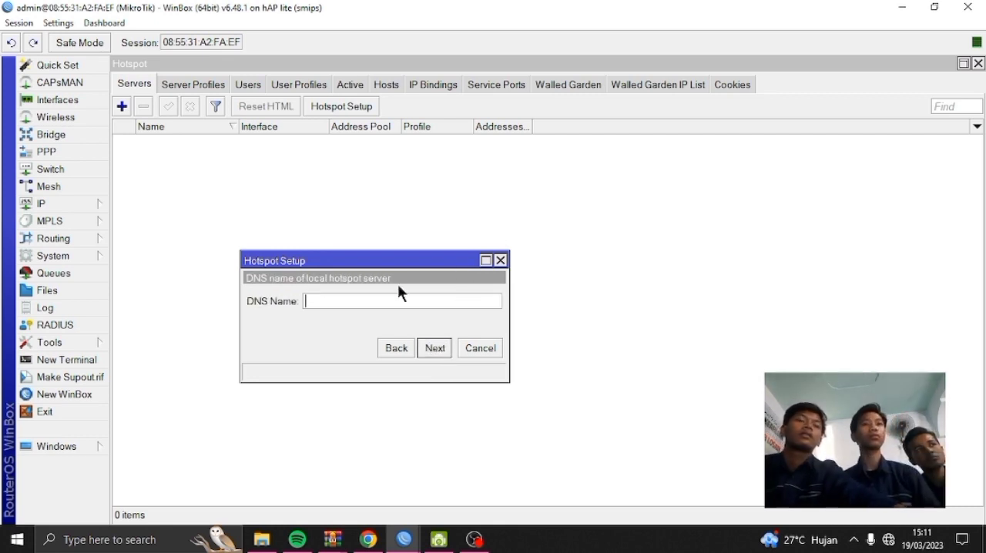
Set the hotspot's DNS name to portalsmk.sch.id and complete the hotspot setup
click(380, 307)
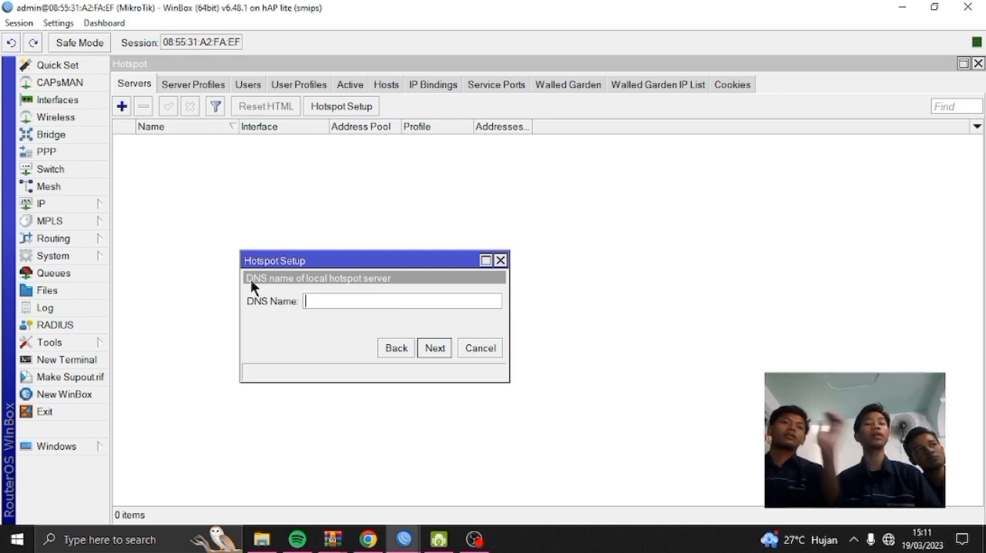
text(portal)
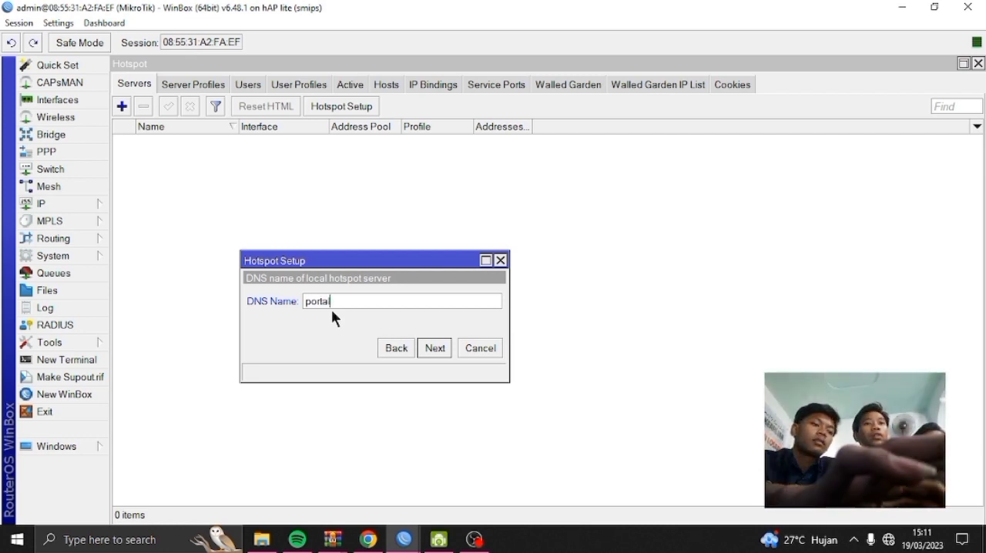
text(smk.)
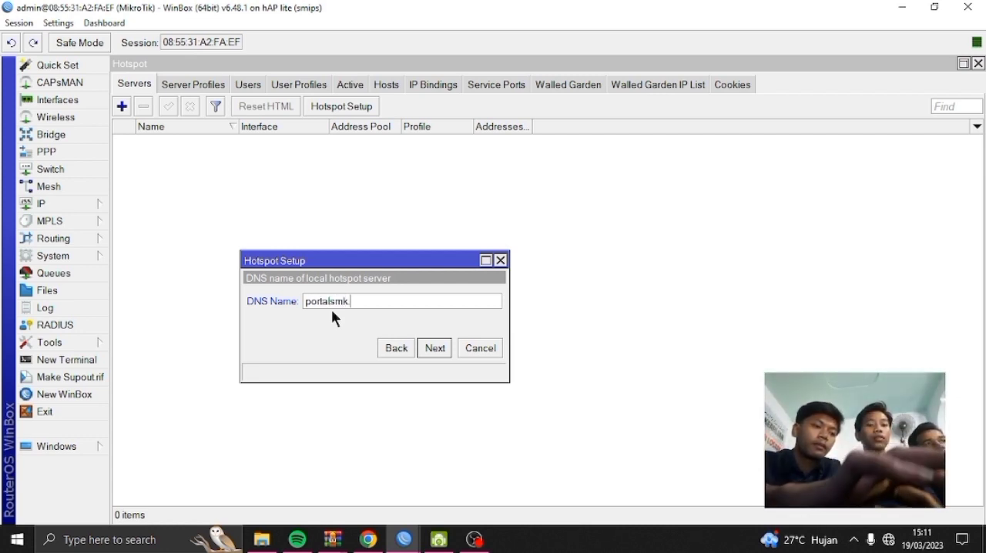
text(sch.i)
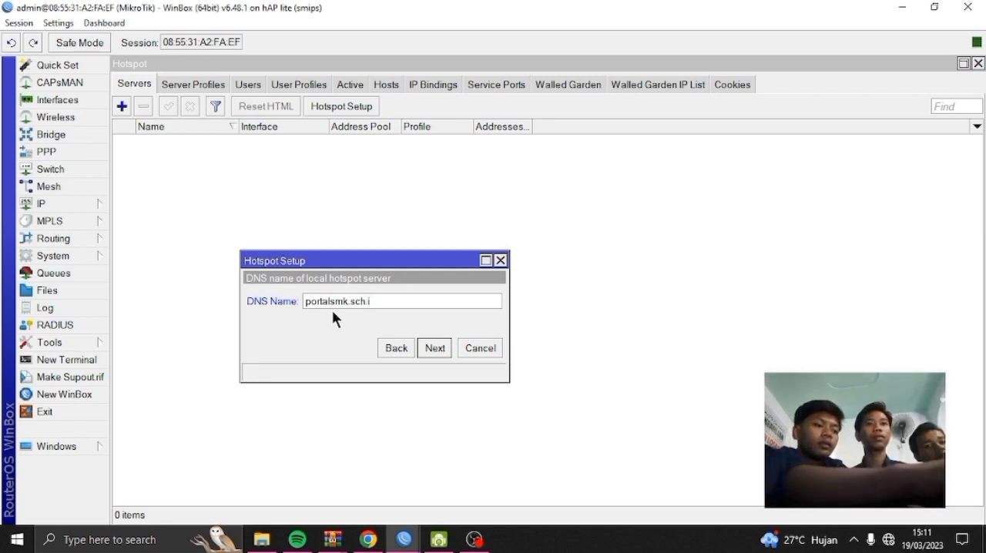
text(d)
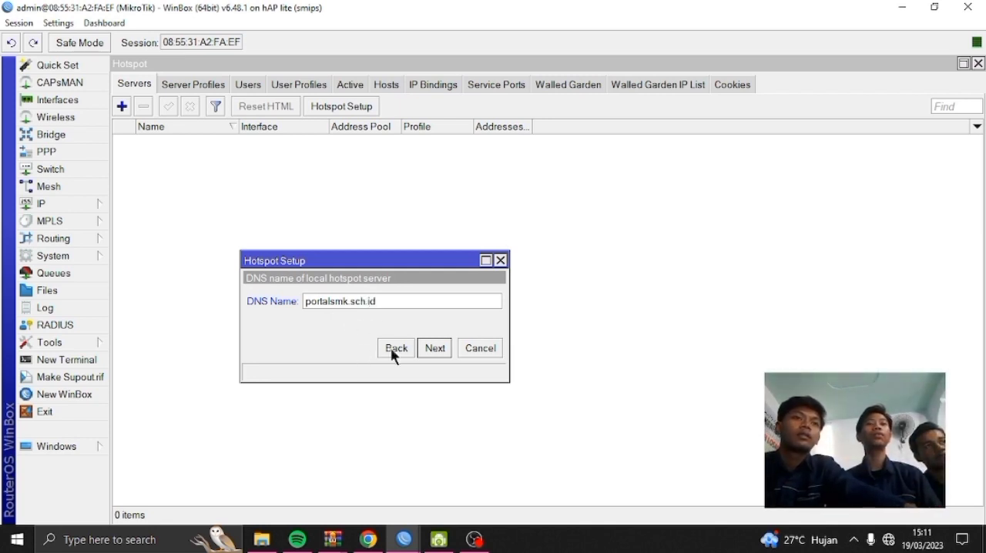
click(435, 349)
click(437, 350)
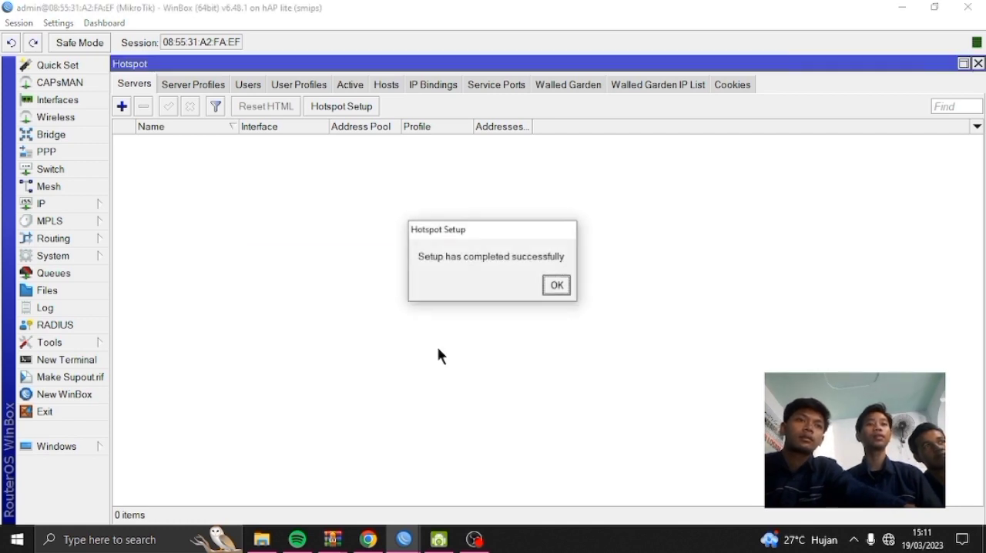
click(558, 287)
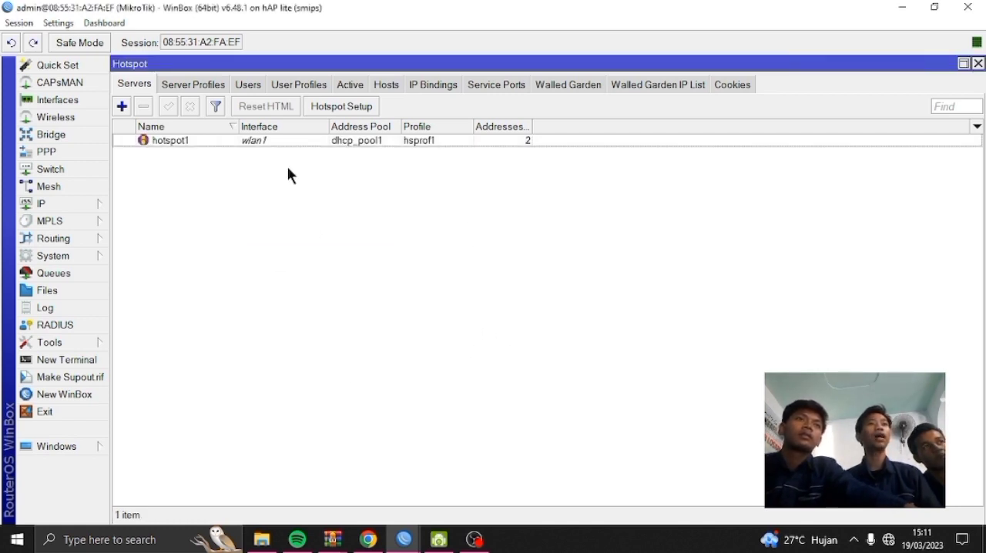
Disable the Cookie login method in the hsprof1 hotspot server profile, leaving HTTP CHAP enabled, and save the profile
click(183, 86)
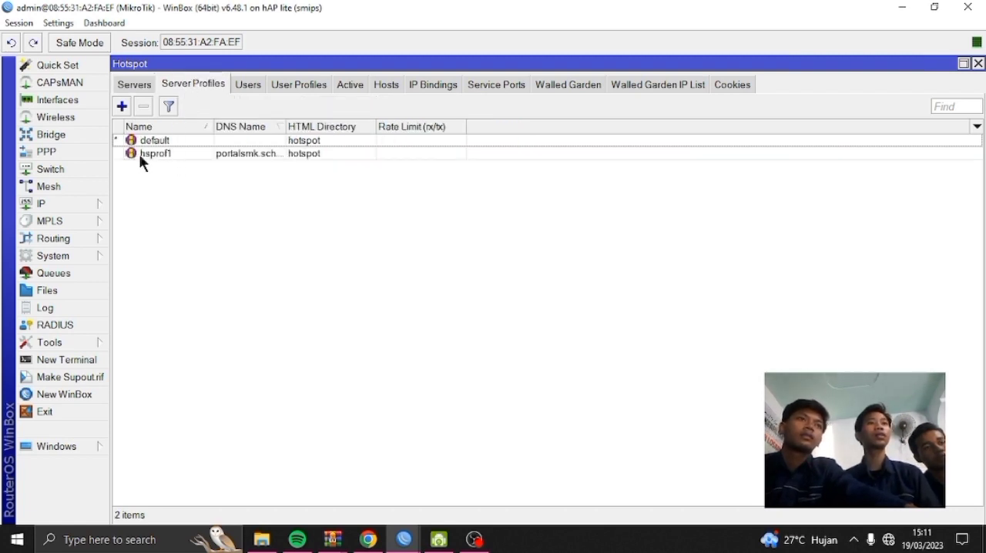
click(249, 154)
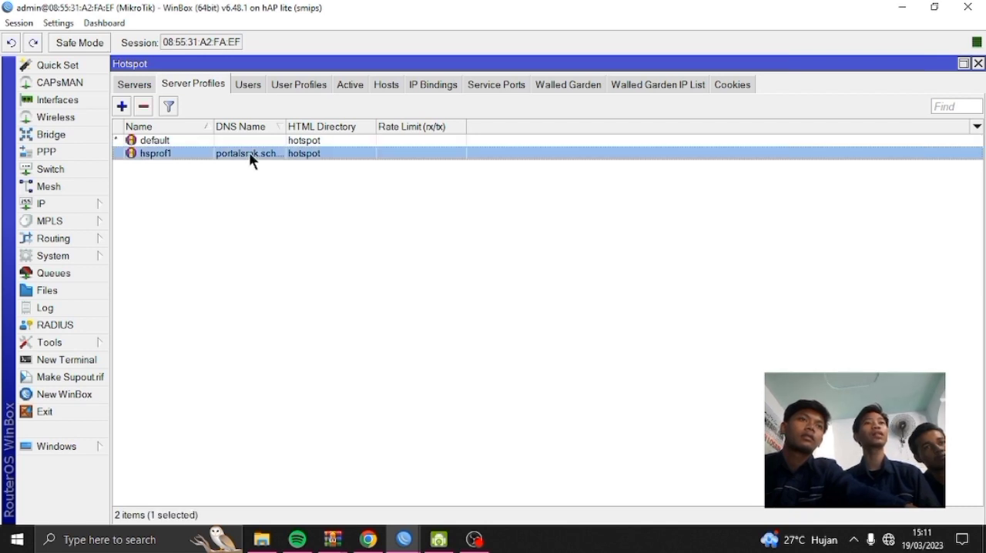
double_click(251, 154)
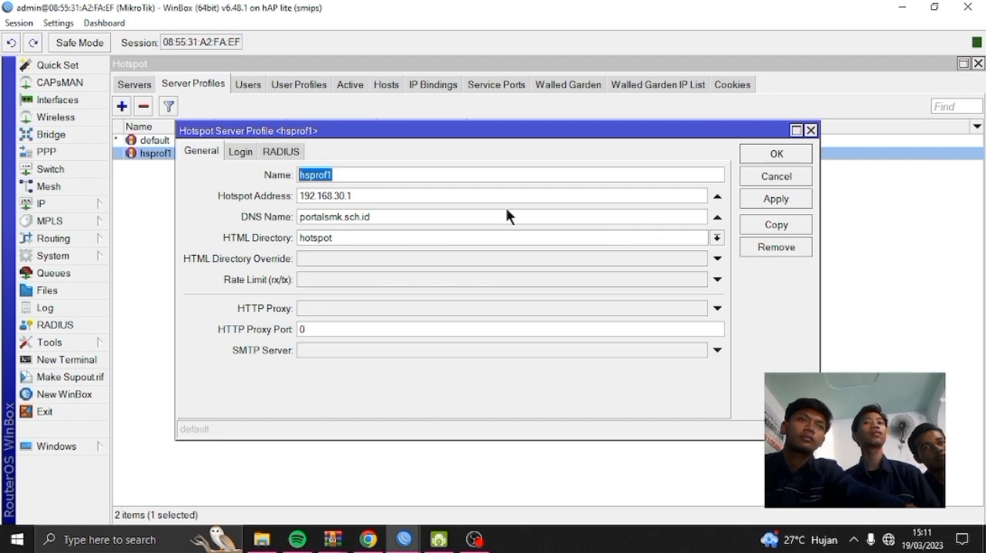
click(255, 150)
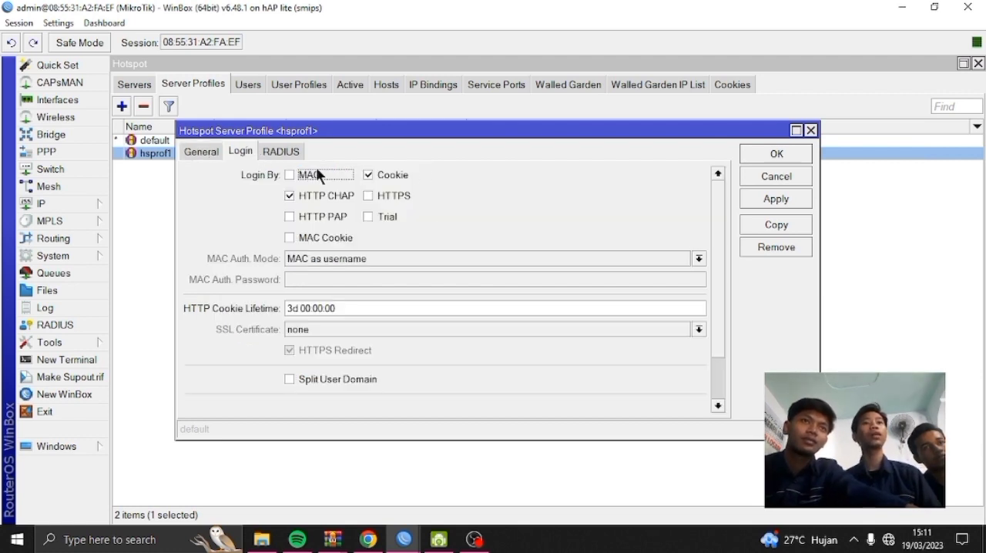
click(369, 175)
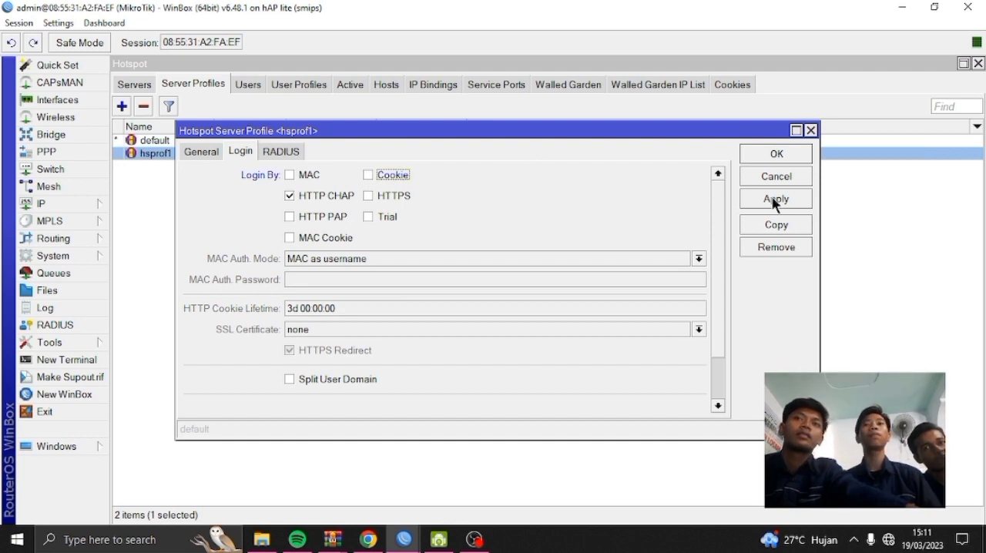
click(764, 152)
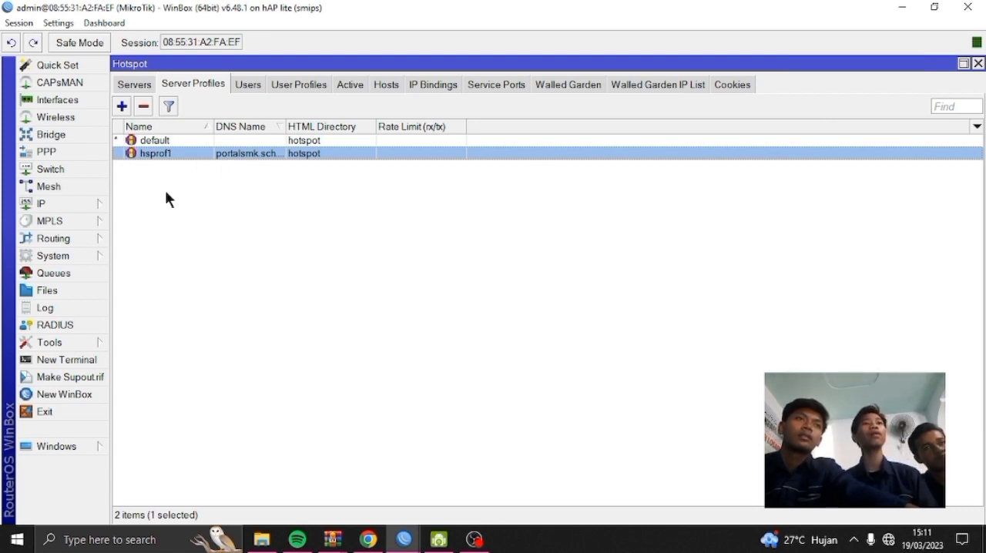
Add a hotspot user profile named RAF.NET with the other settings at their defaults
click(290, 82)
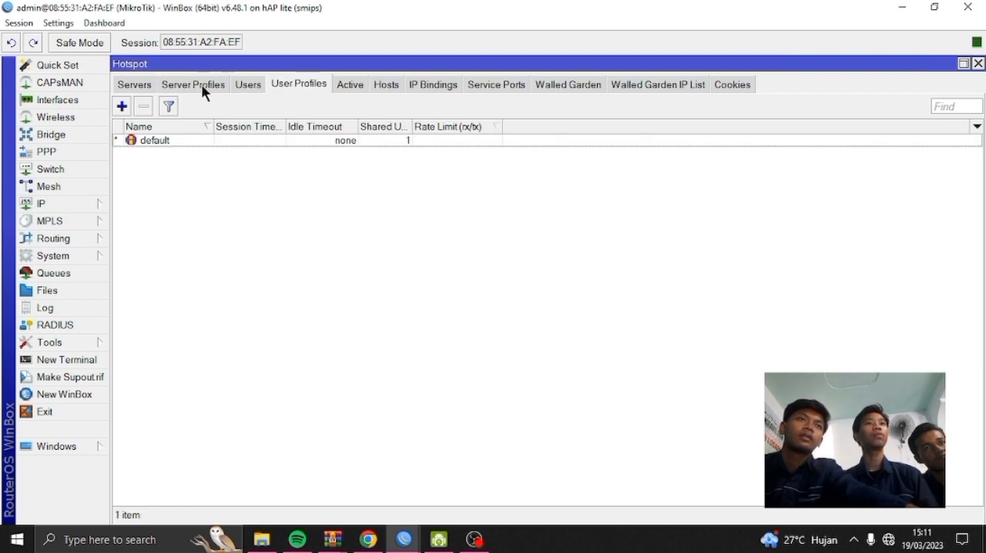
click(123, 108)
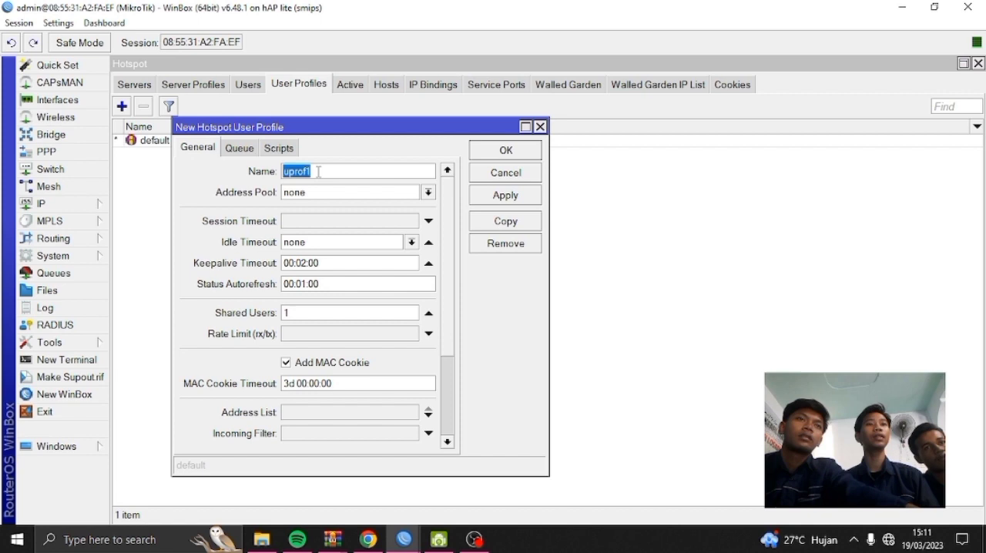
key(BackSpace)
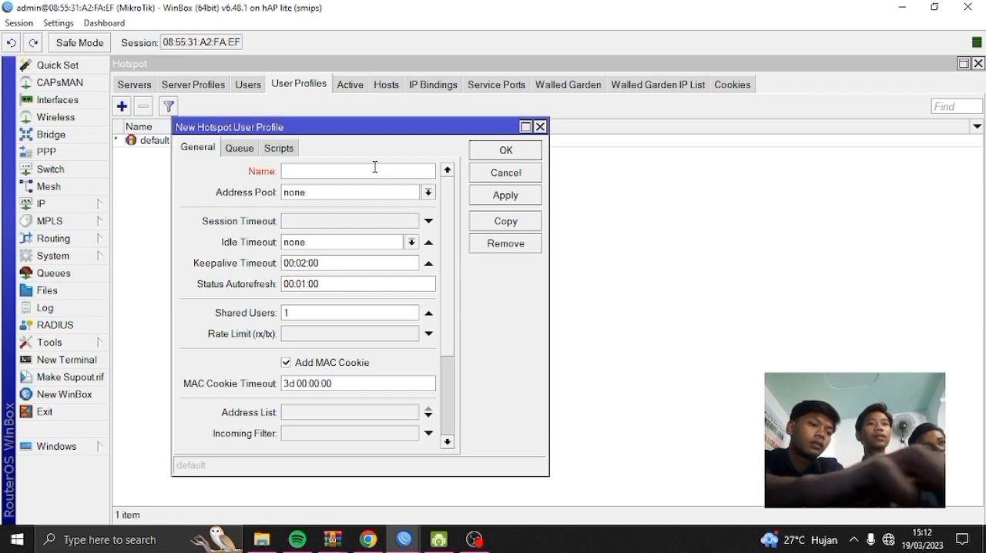
text(RAF)
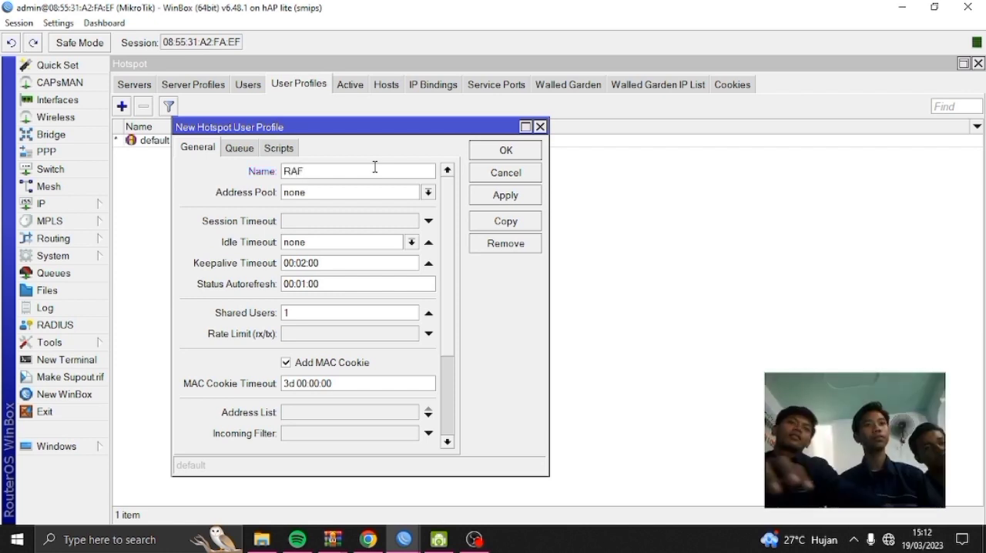
text( NET)
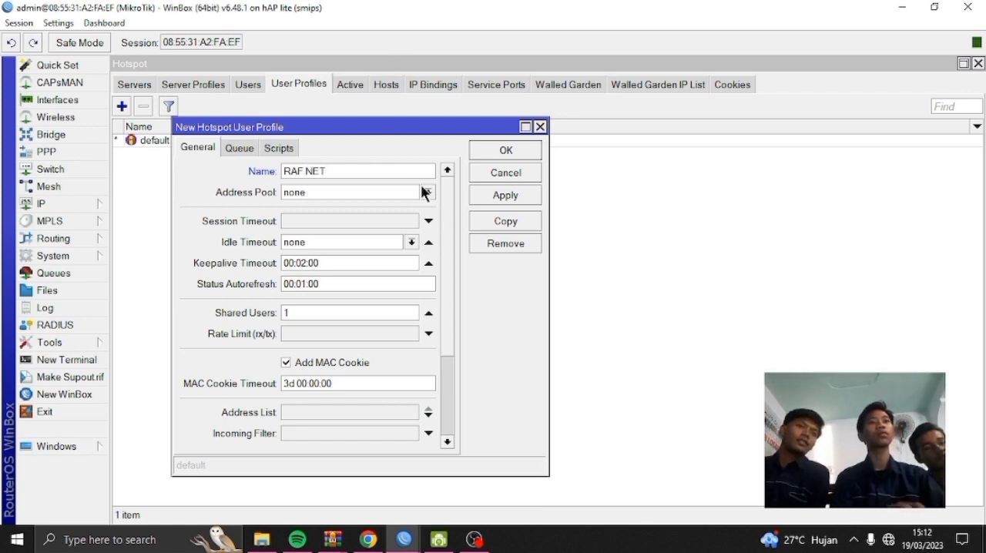
click(501, 187)
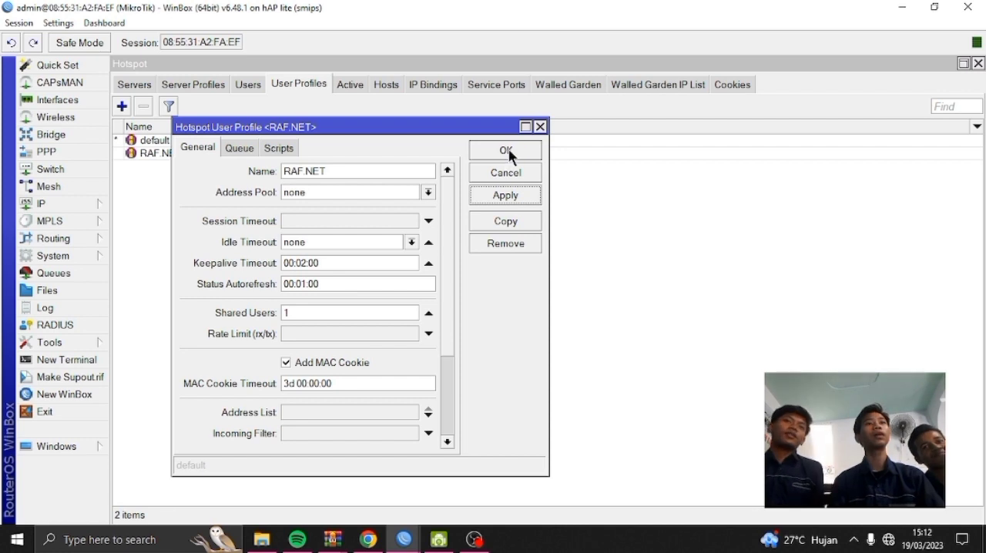
click(507, 151)
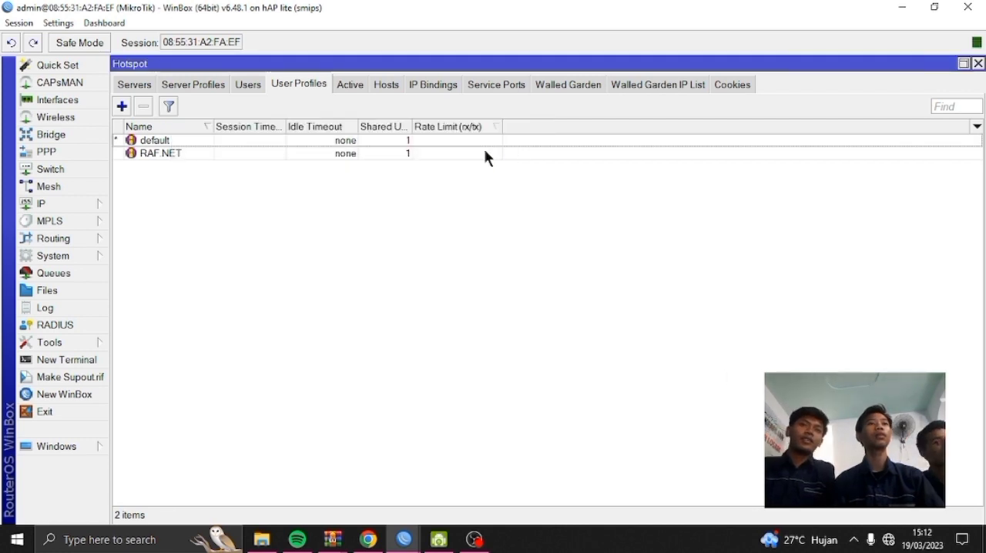
Start a new hotspot user and name it RAF.NET
click(251, 85)
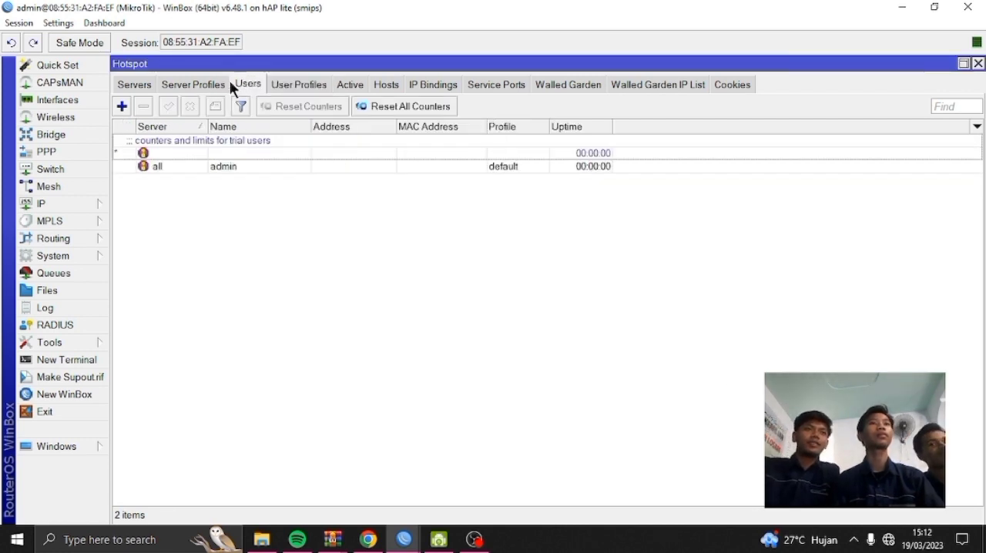
click(122, 106)
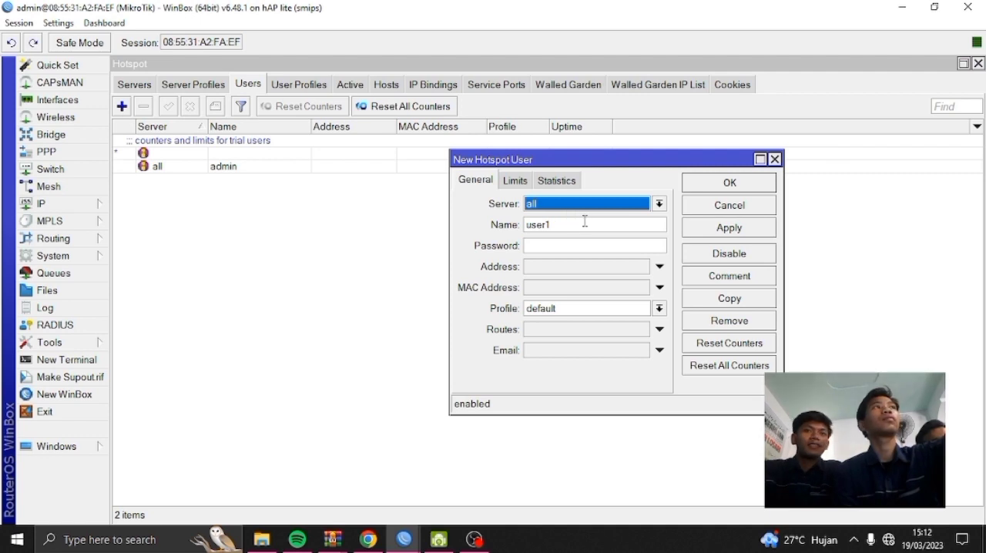
click(597, 224)
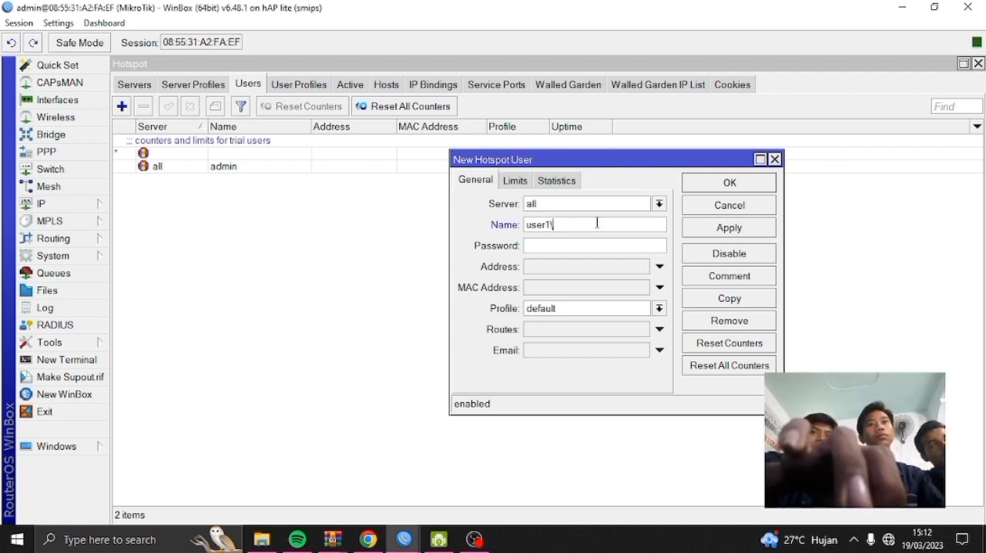
key(BackSpace)
key(BackSpace)
key(BackSpace)
key(BackSpace)
key(BackSpace)
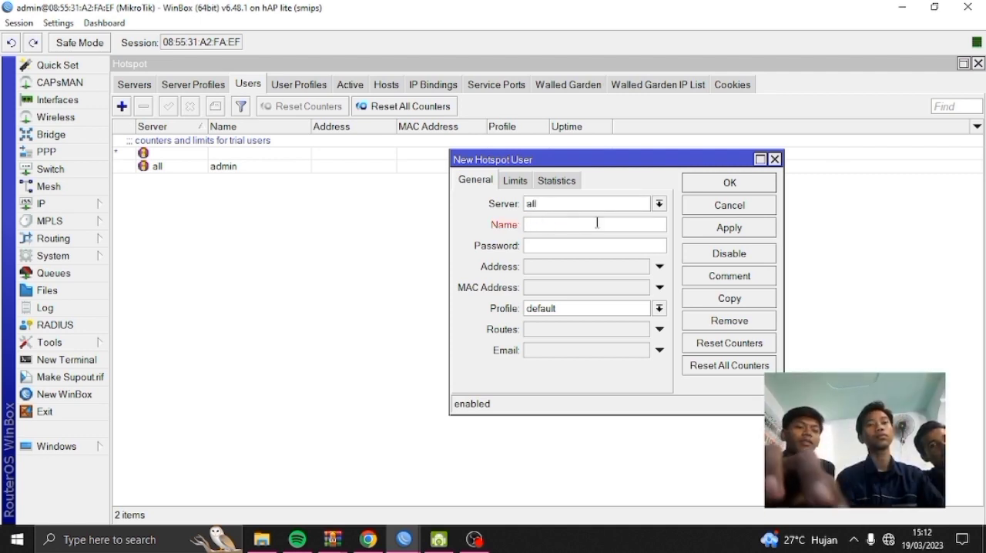
text(RAF)
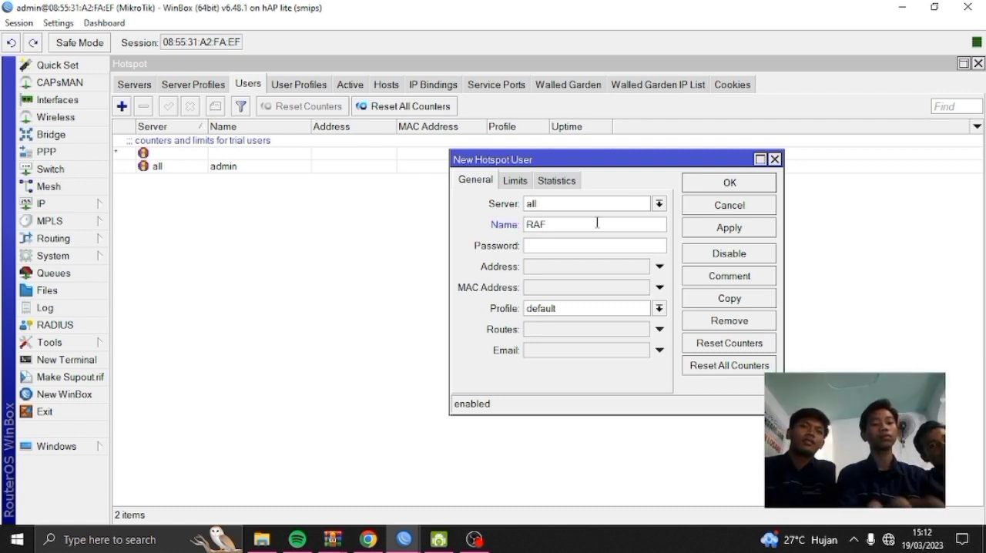
key(BackSpace)
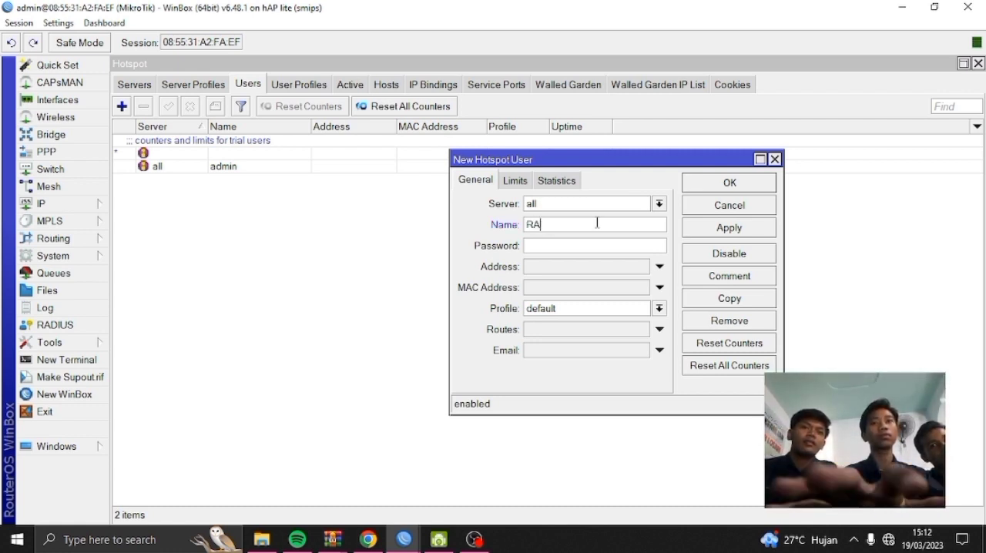
text(F.)
text( NET)
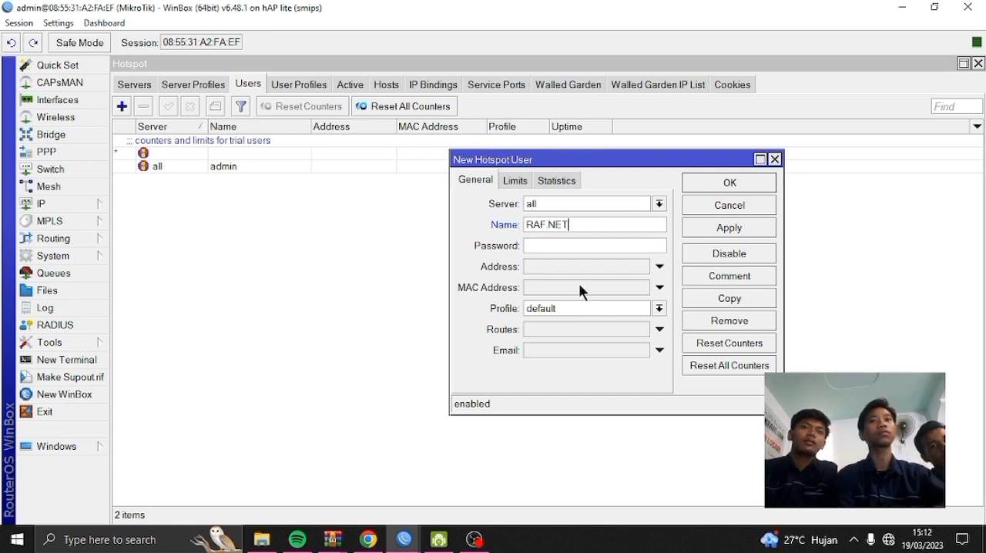
Enter the new hotspot user's password, assign the RAF.NET user profile and save the user
click(532, 247)
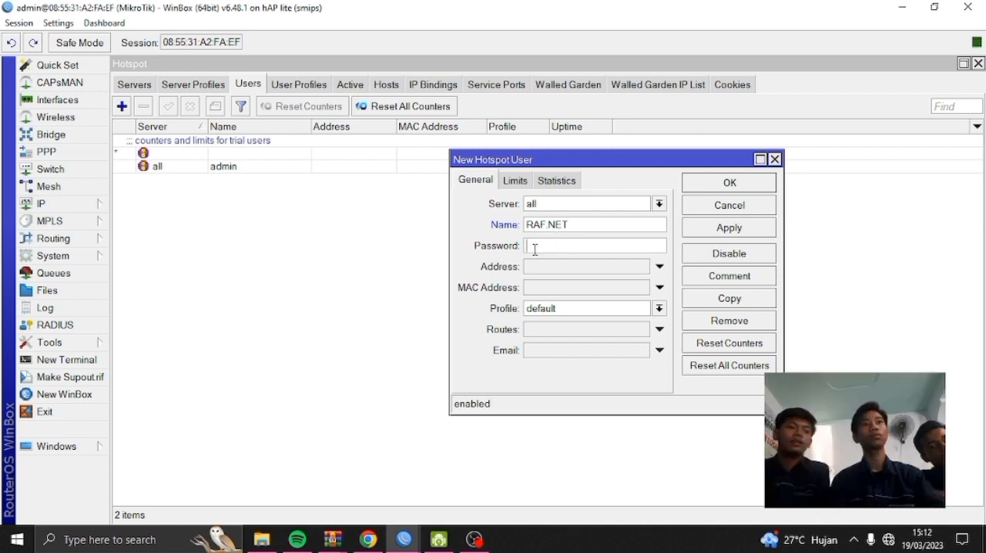
text(**)
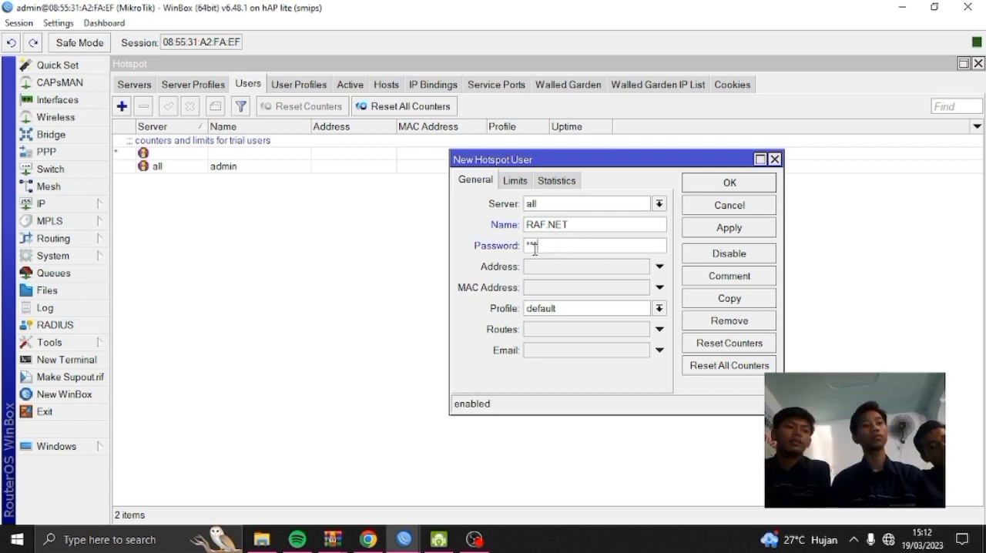
text(*)
click(588, 307)
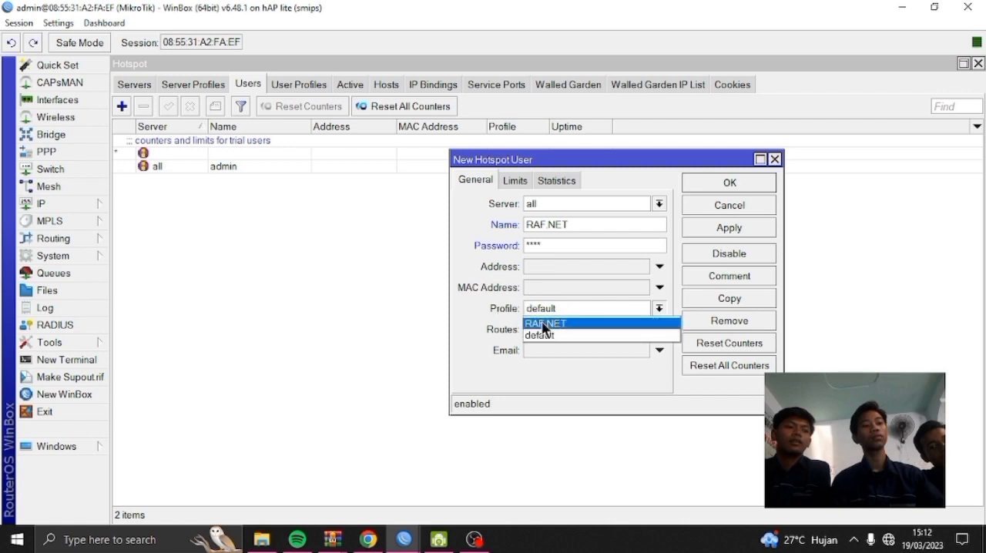
click(544, 323)
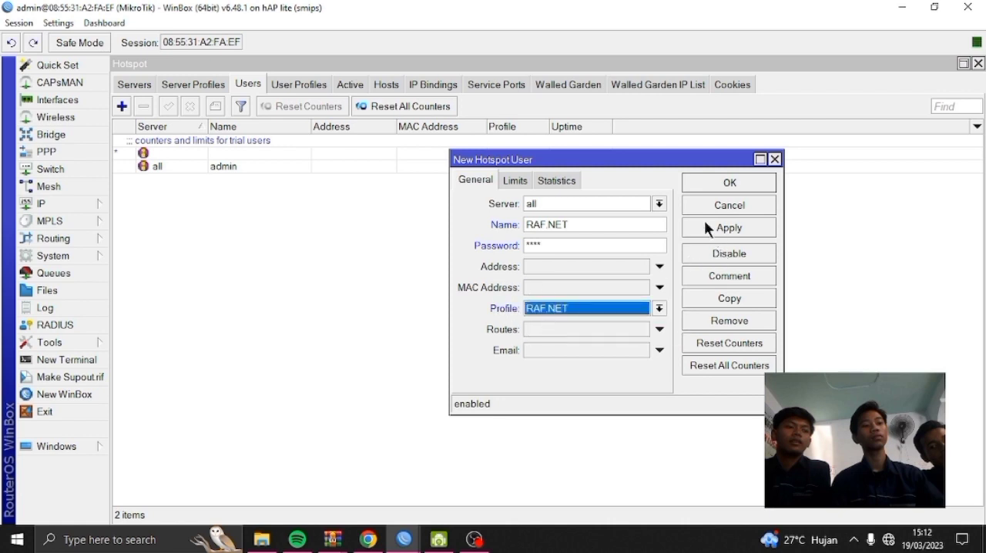
click(703, 221)
click(714, 188)
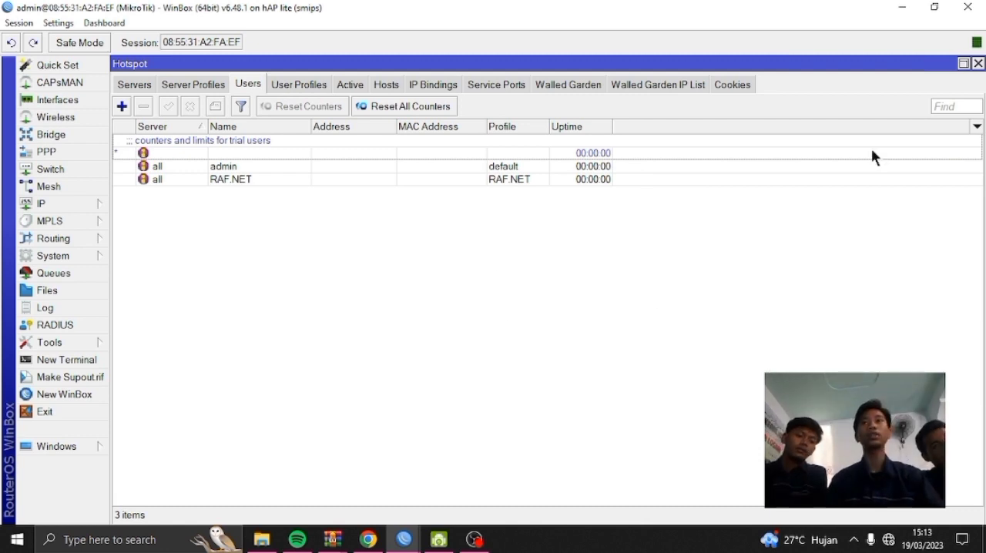
Minimize both WinBox windows to reach the desktop and refresh it
click(903, 9)
click(913, 7)
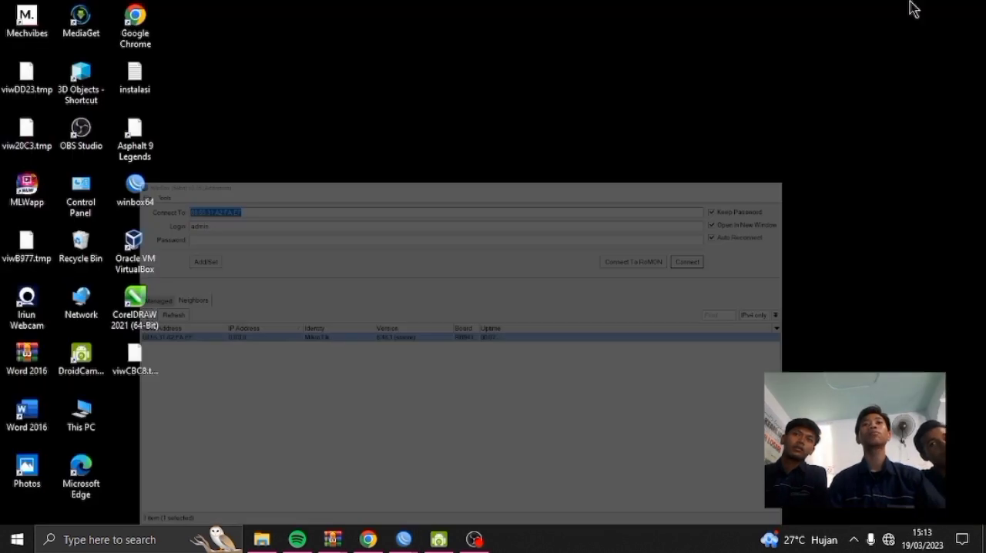
right_click(698, 108)
right_click(476, 58)
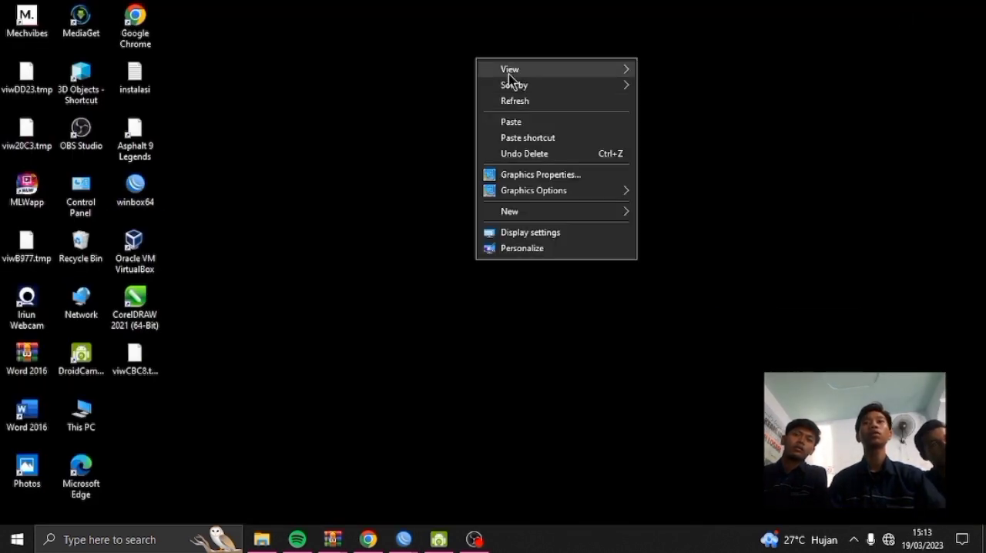
click(544, 100)
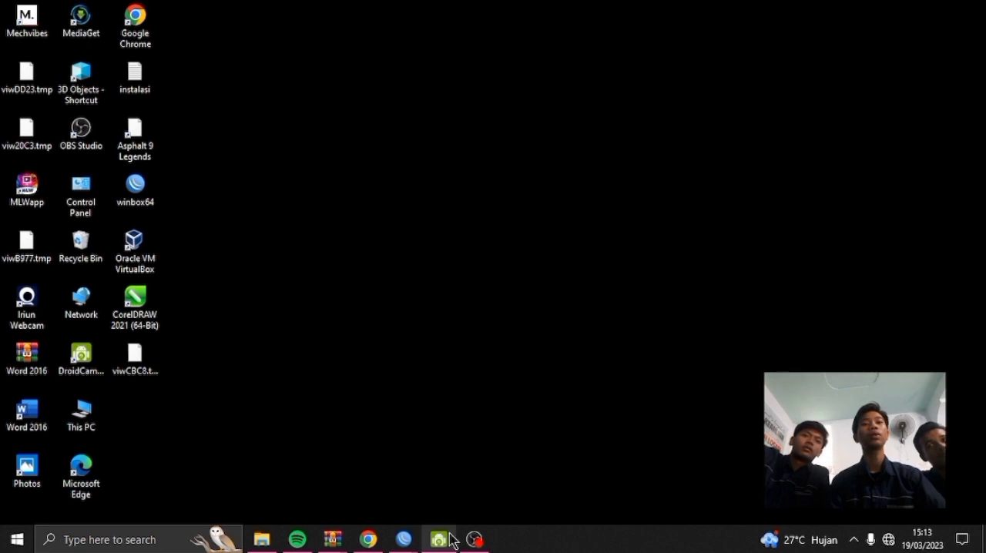
click(473, 539)
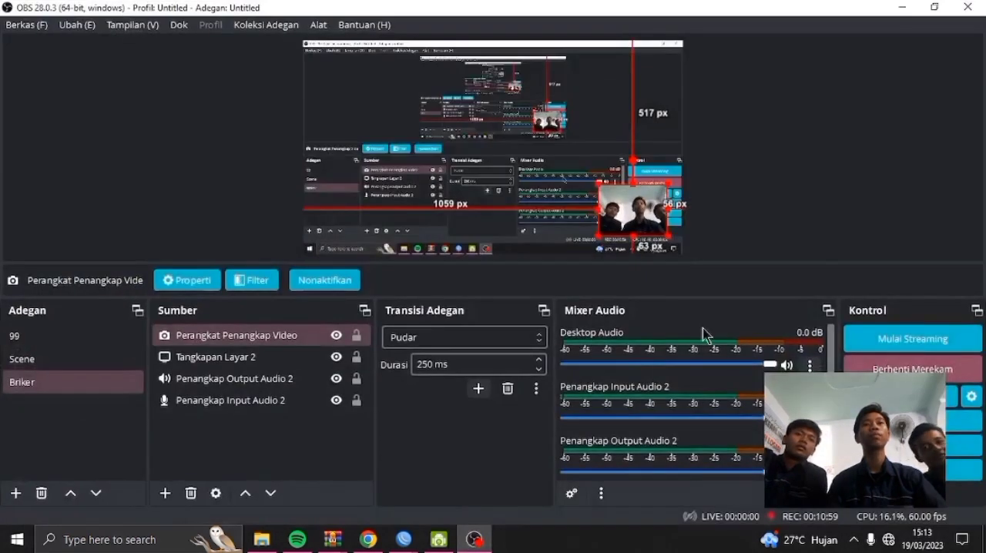
right_click(876, 97)
click(251, 135)
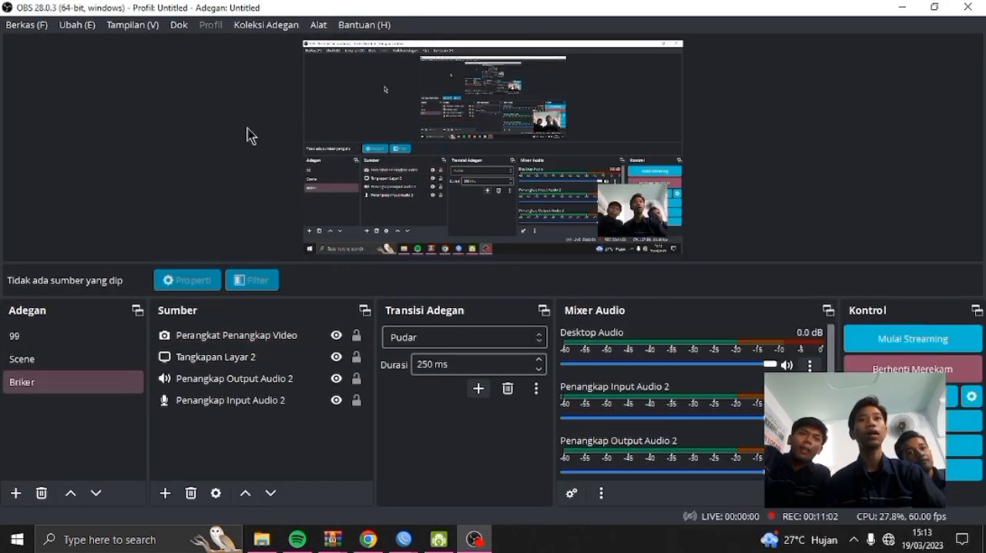
click(906, 11)
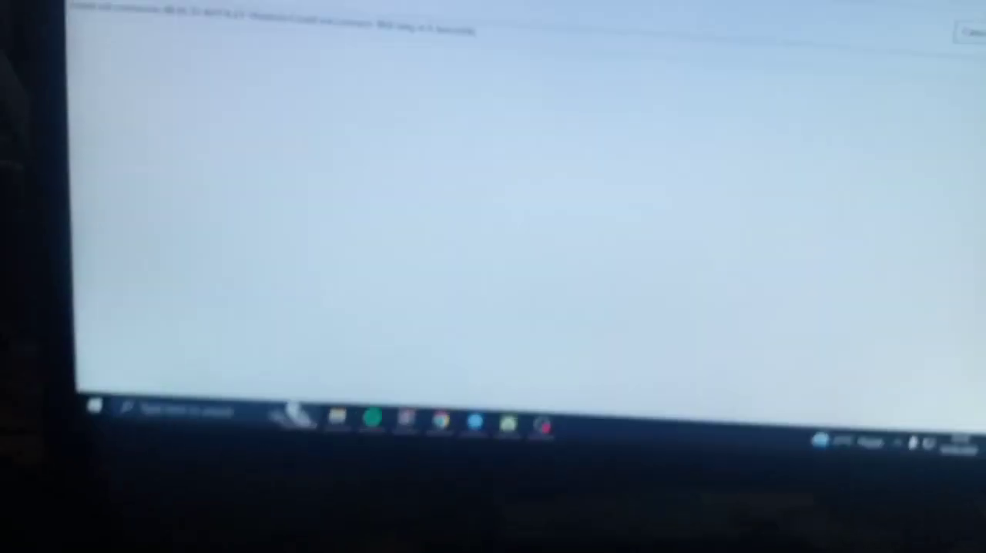
key(super+d)
right_click(727, 148)
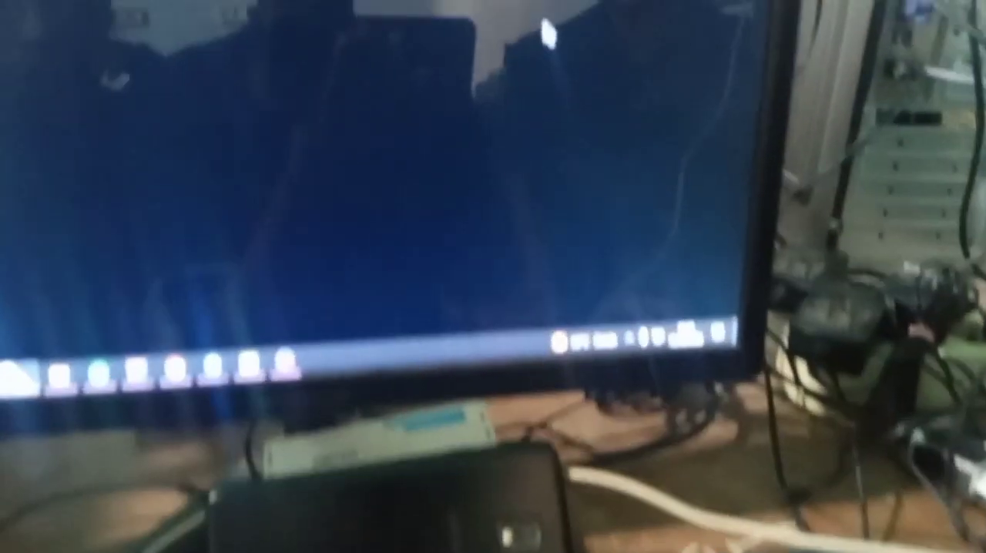
right_click(773, 78)
click(816, 112)
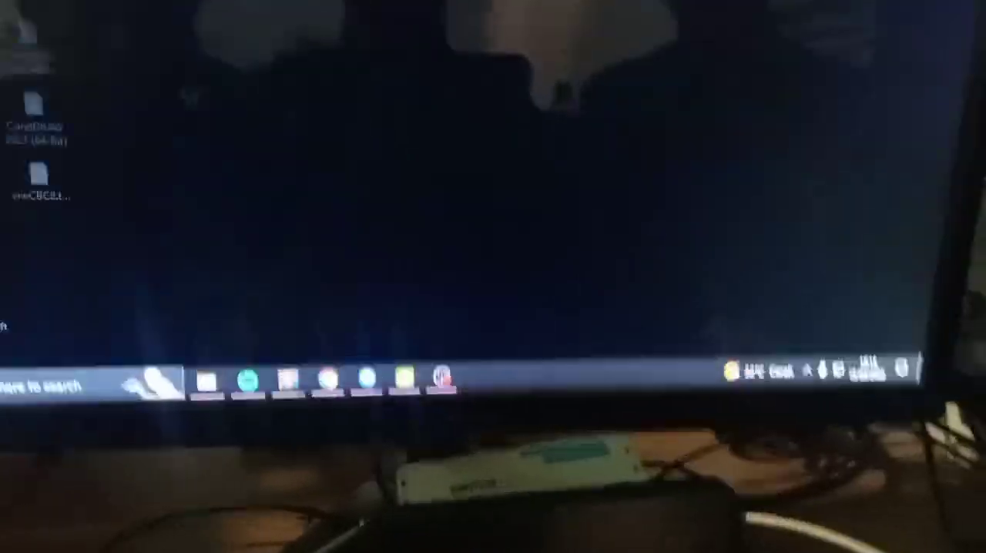
right_click(704, 4)
click(749, 7)
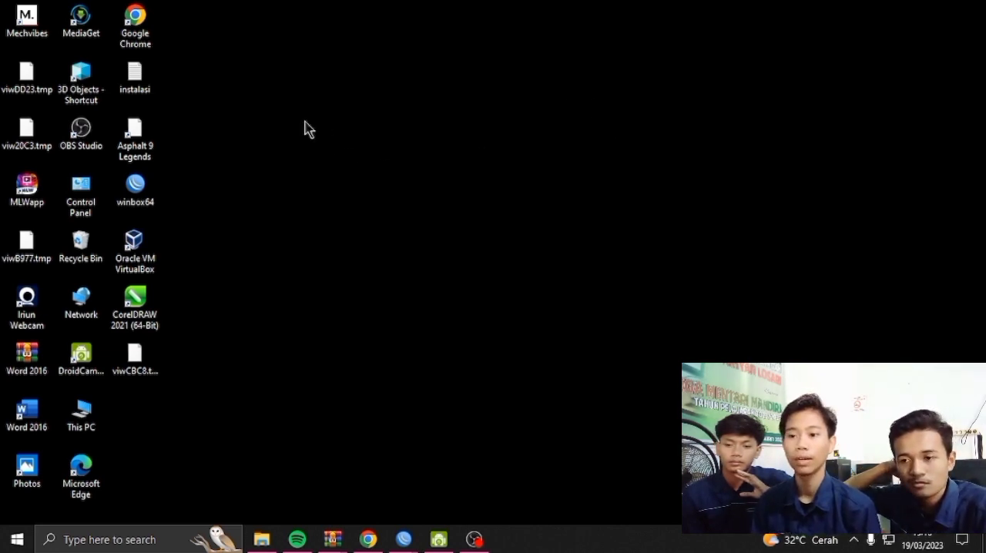
right_click(599, 132)
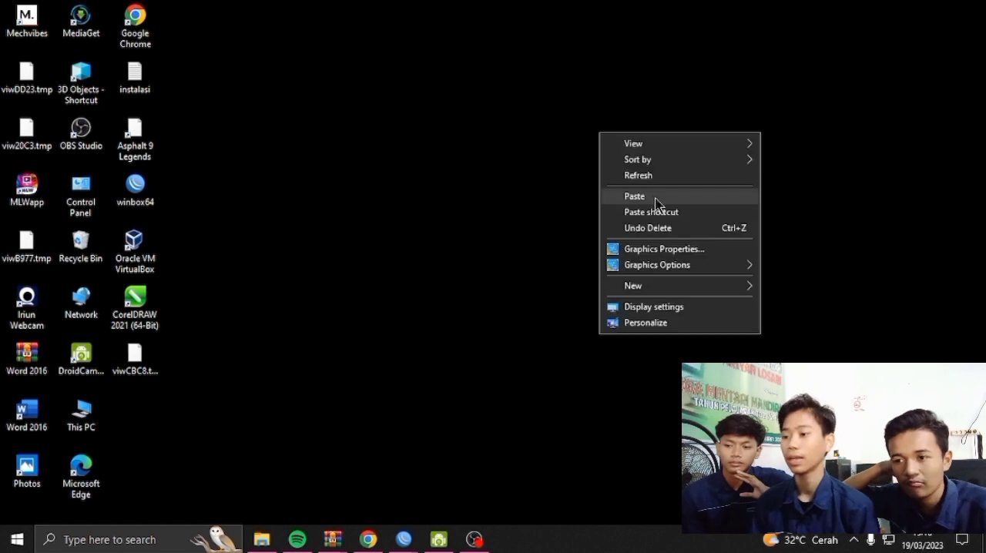
click(655, 177)
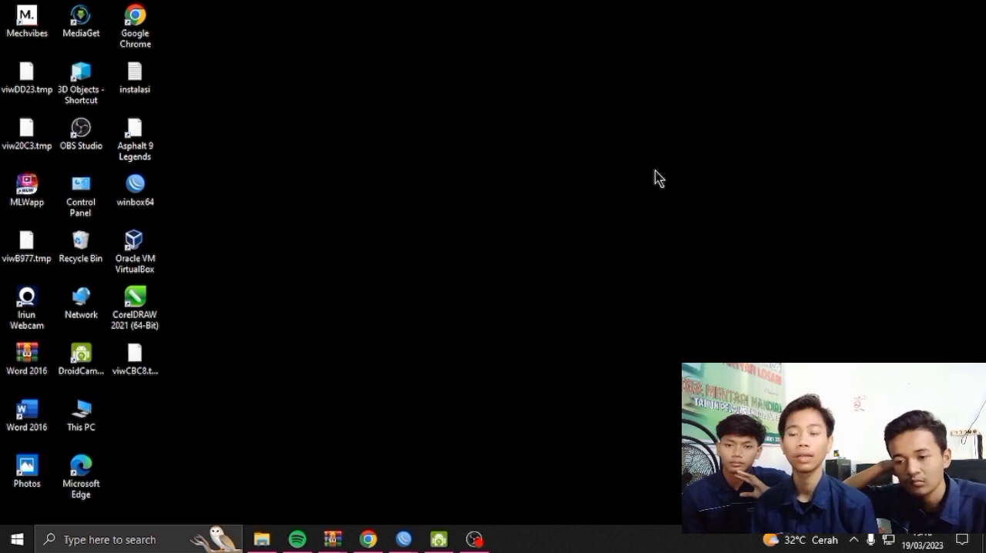
right_click(399, 116)
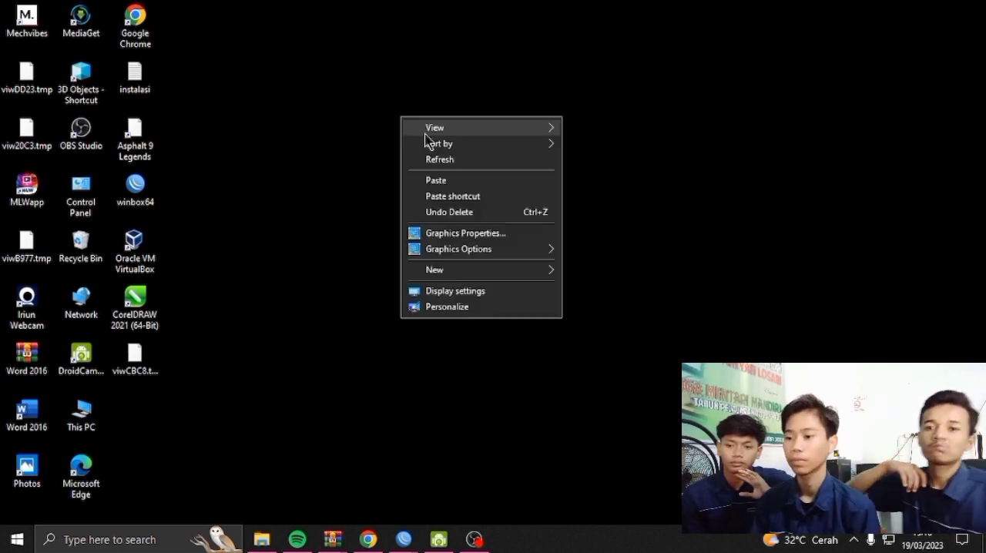
click(467, 161)
Open Google Chrome and search Google for mikhmon
double_click(144, 25)
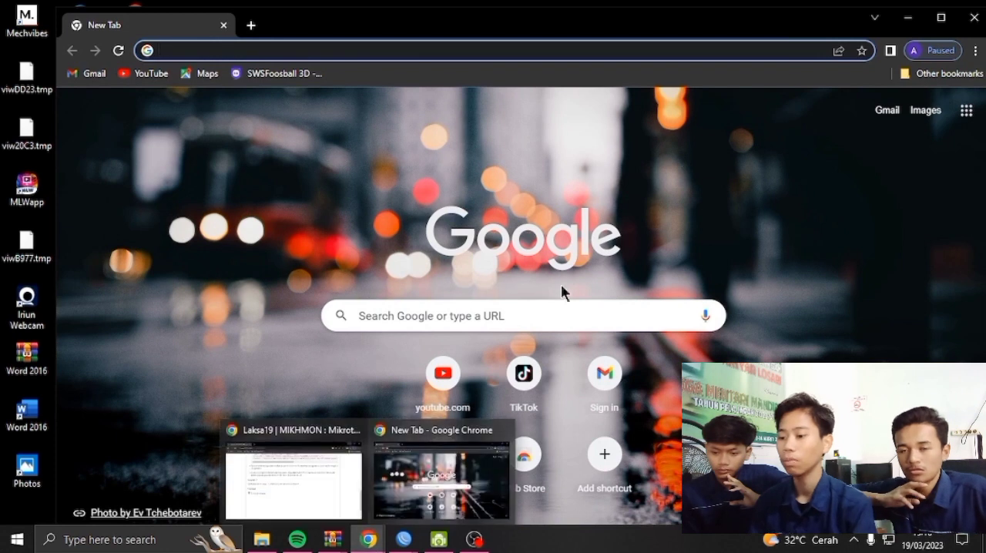
click(556, 316)
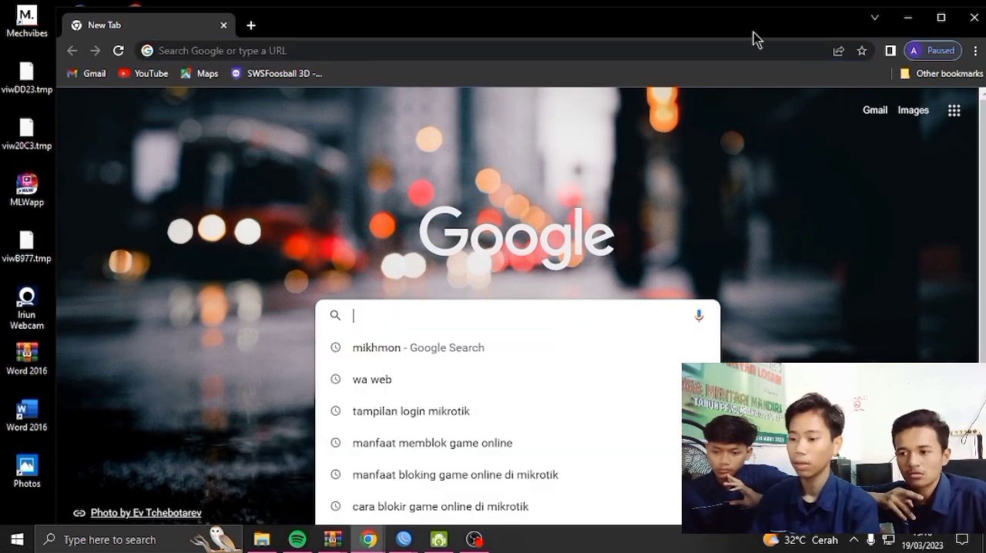
click(539, 348)
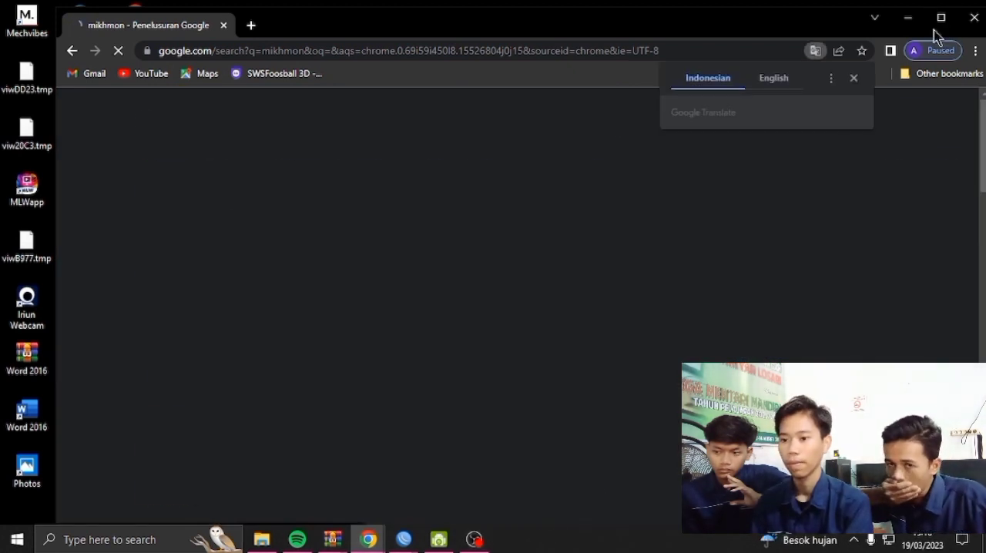
Open the Laksa19 MIKHMON site from the search results and go to its MIKHMON V3 page
scroll(288, 295, down, 5)
scroll(288, 295, up, 3)
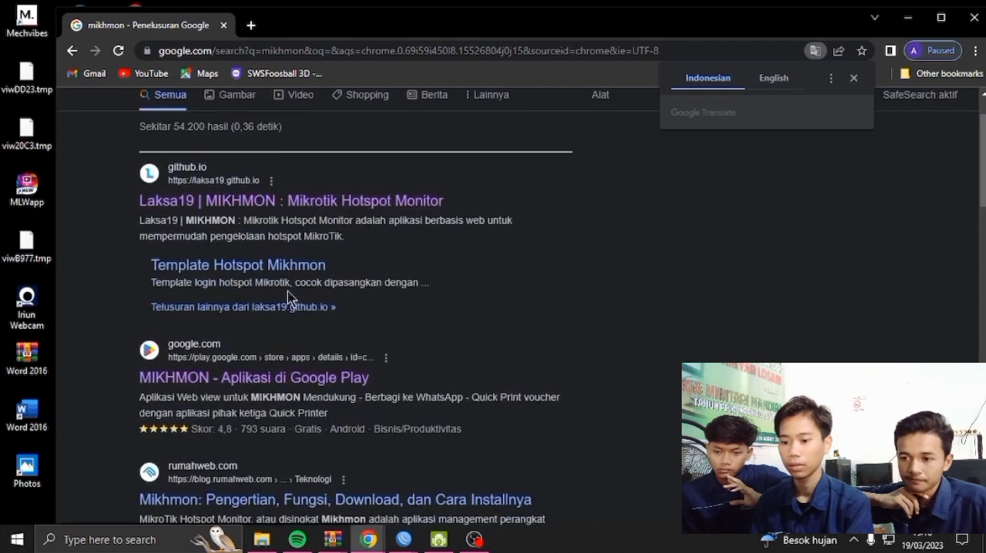
click(336, 202)
scroll(439, 255, down, 3)
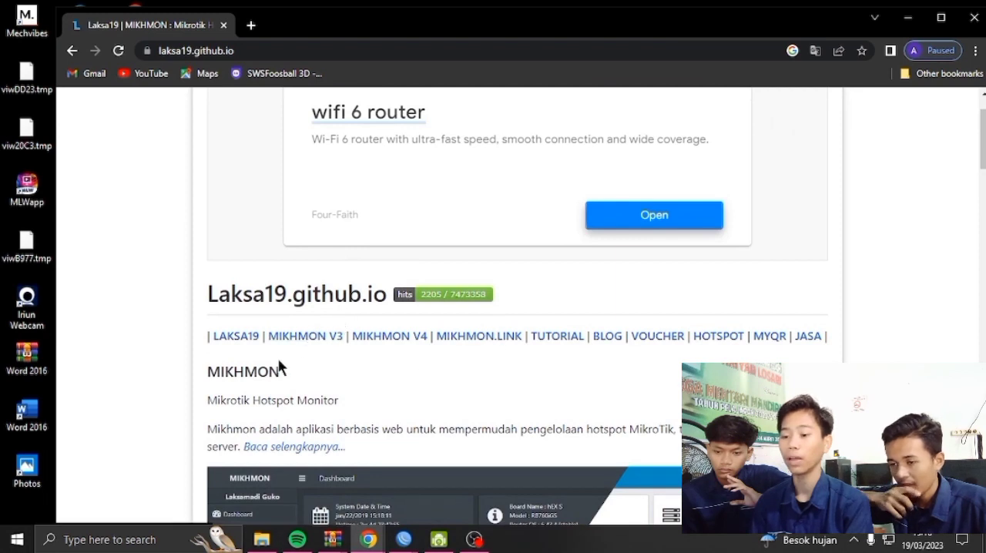
click(329, 339)
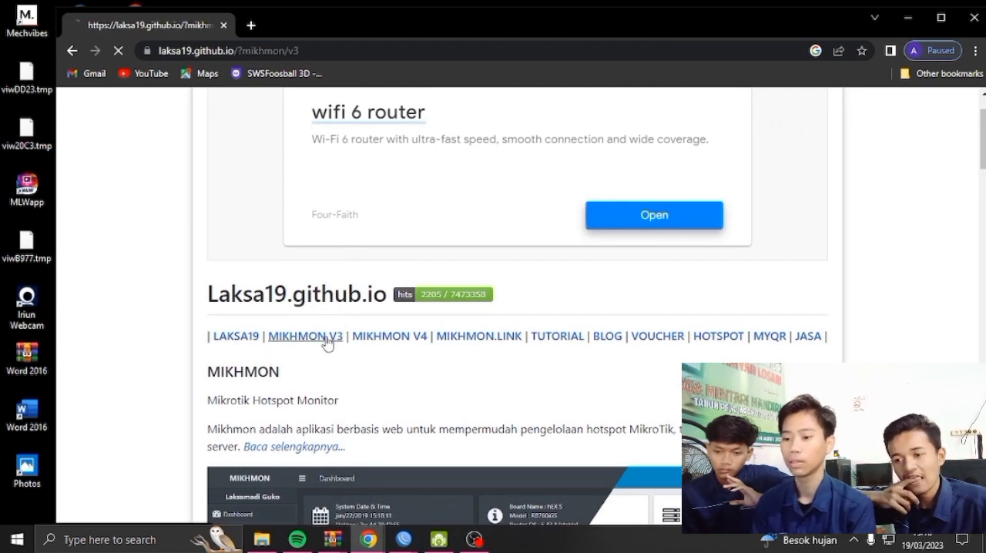
Look through the MIKHMON V3 page and open the Mikhmon V3 download page from its download section
scroll(365, 306, down, 5)
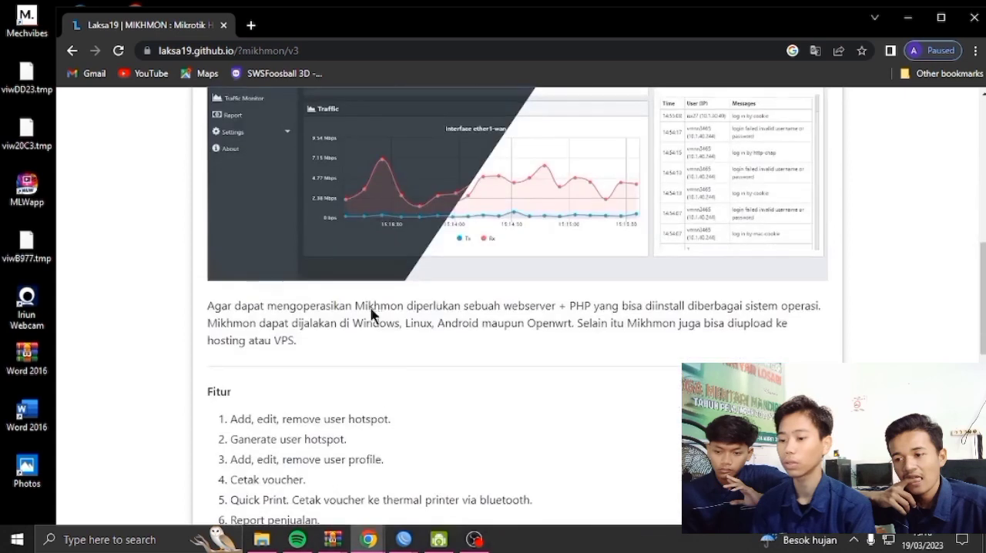
scroll(398, 308, down, 5)
scroll(401, 308, down, 5)
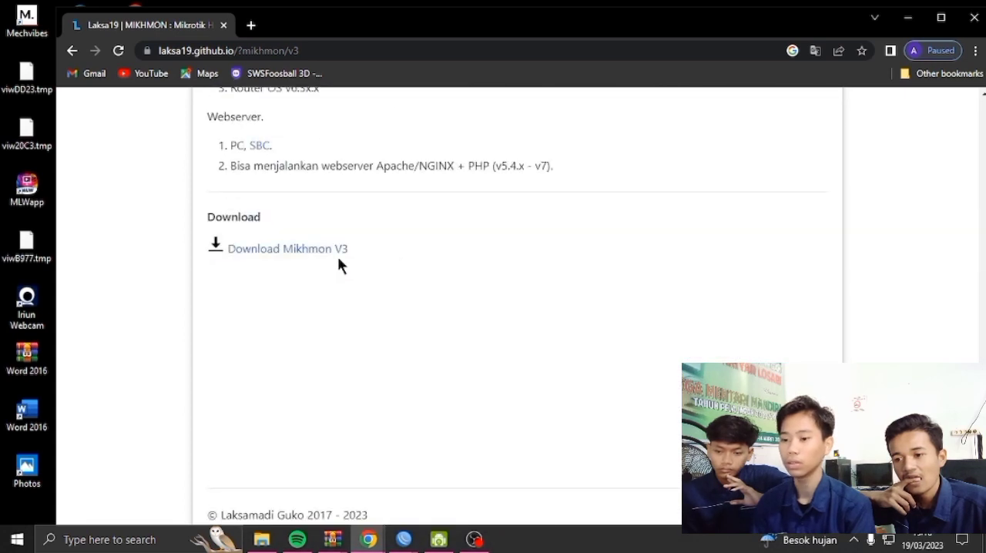
scroll(339, 239, up, 15)
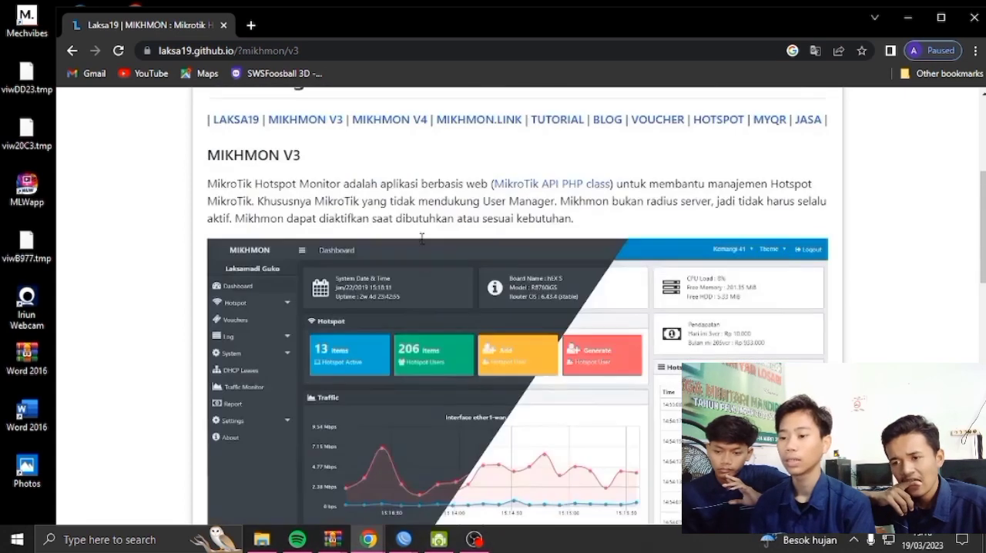
scroll(591, 398, down, 3)
scroll(591, 398, down, 1)
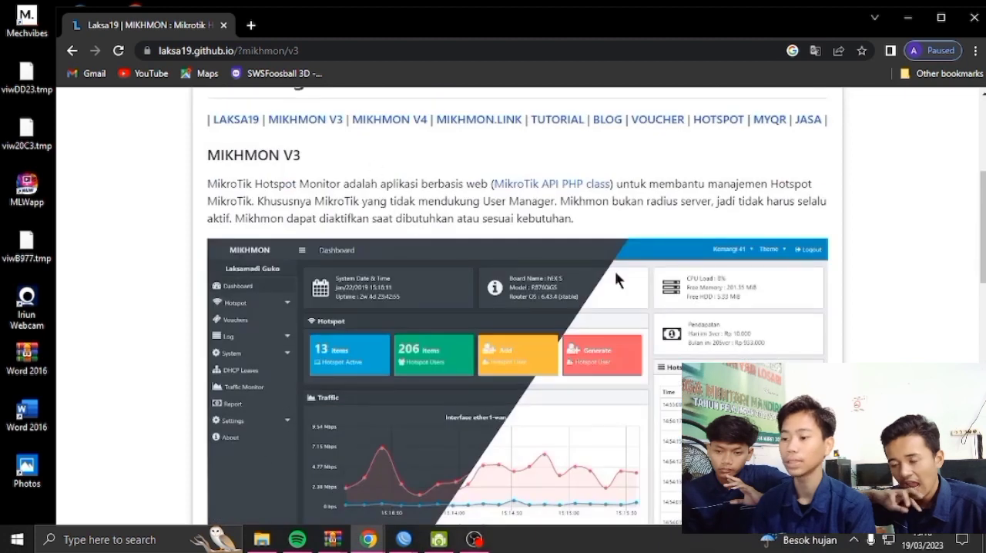
scroll(615, 273, down, 15)
scroll(321, 185, up, 1)
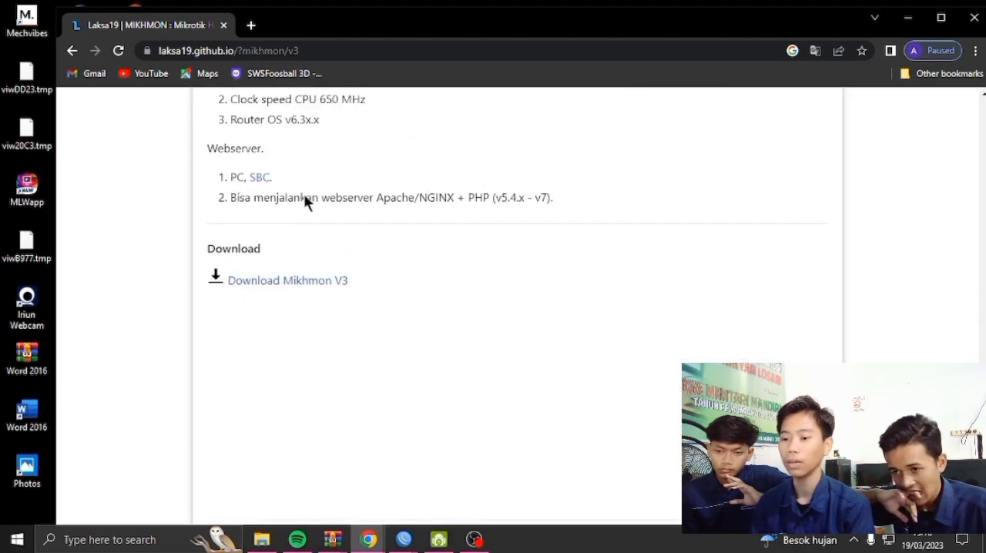
click(334, 292)
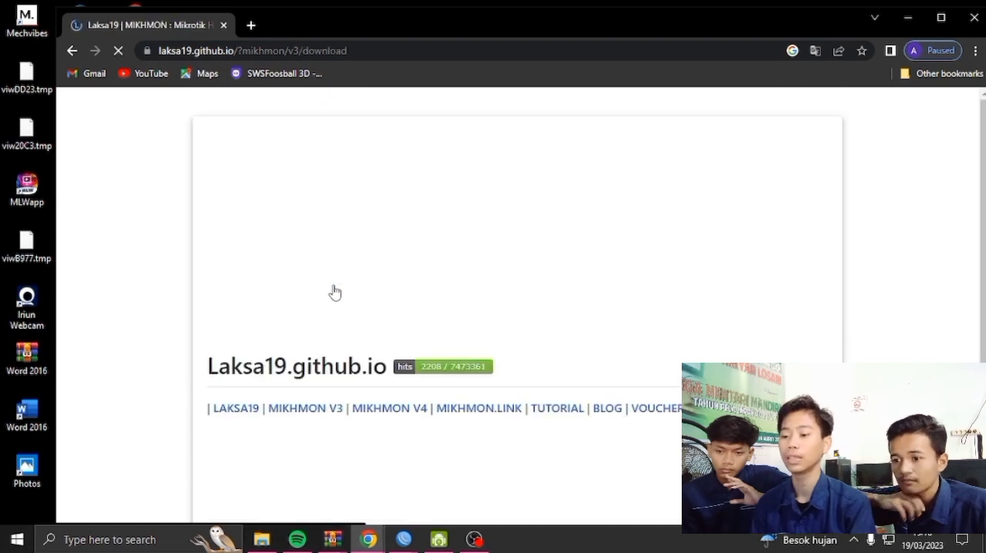
scroll(431, 291, down, 4)
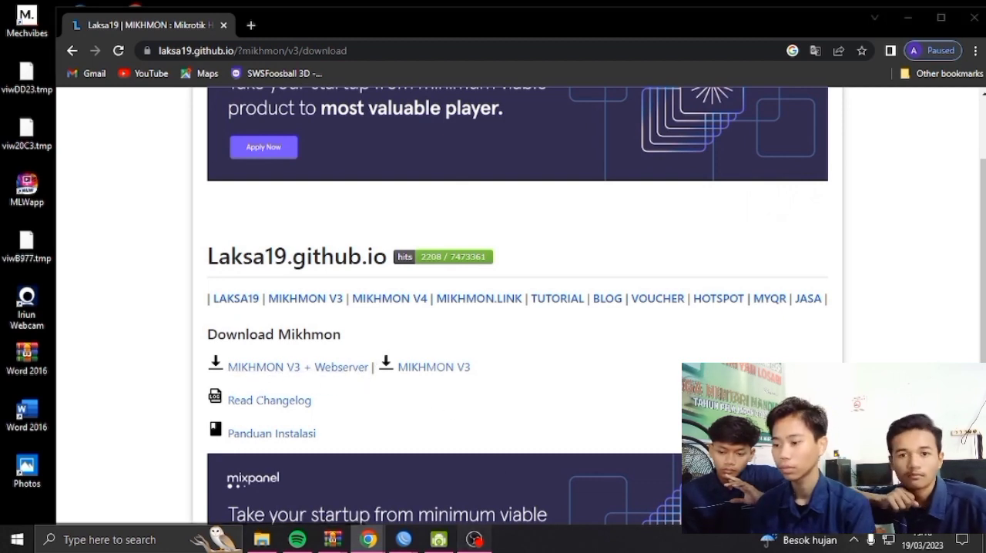
click(473, 539)
click(439, 540)
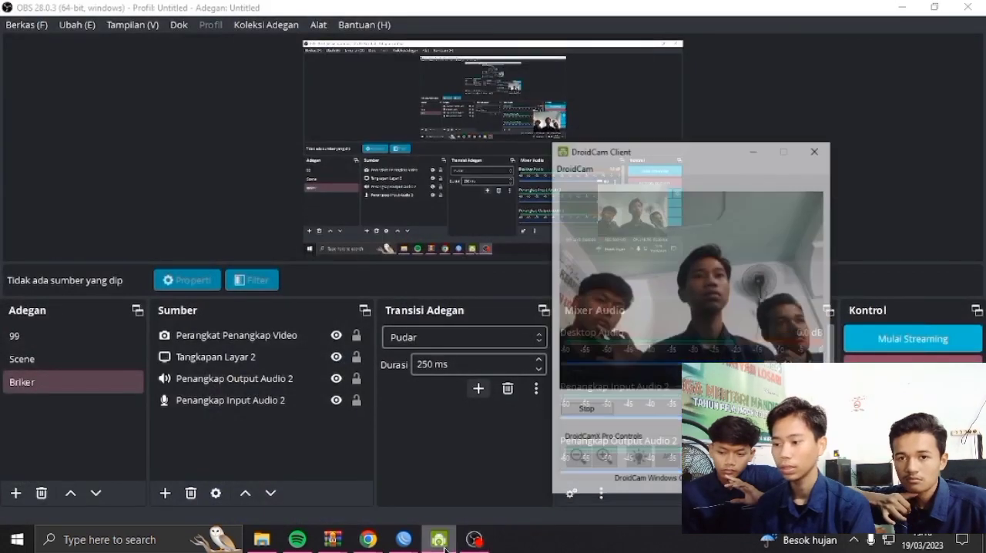
click(486, 541)
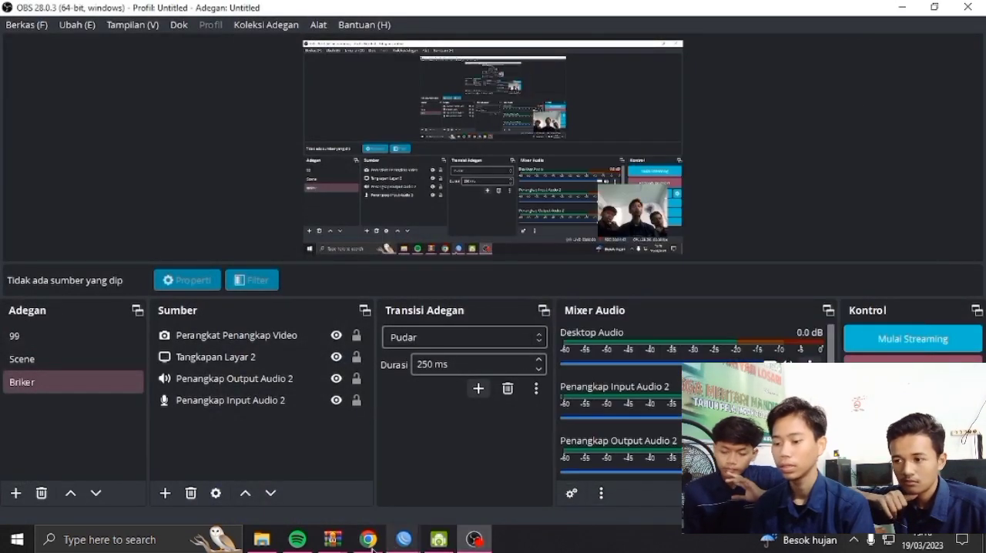
mouse_move(368, 539)
click(407, 499)
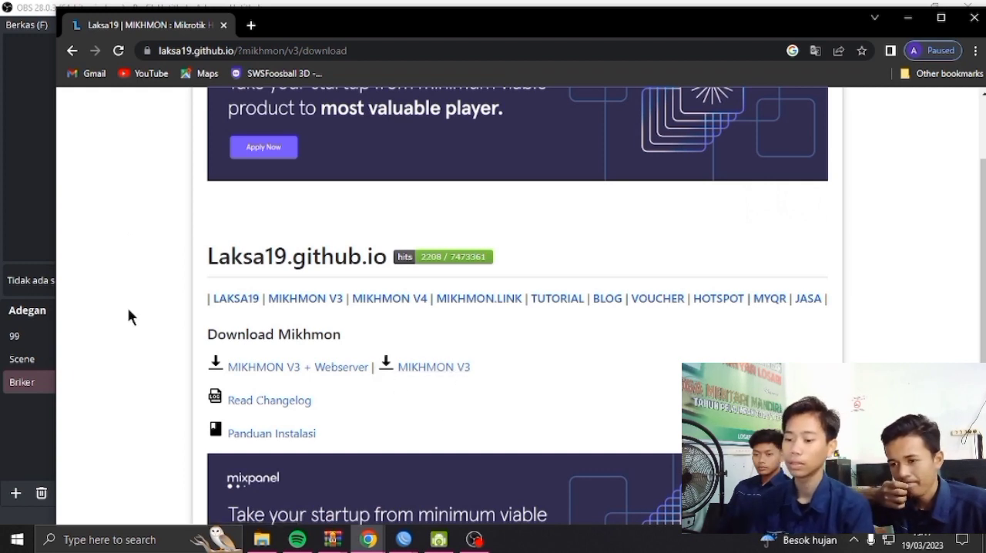
Download the MIKHMON V3 + Webserver package
drag(346, 382, 327, 372)
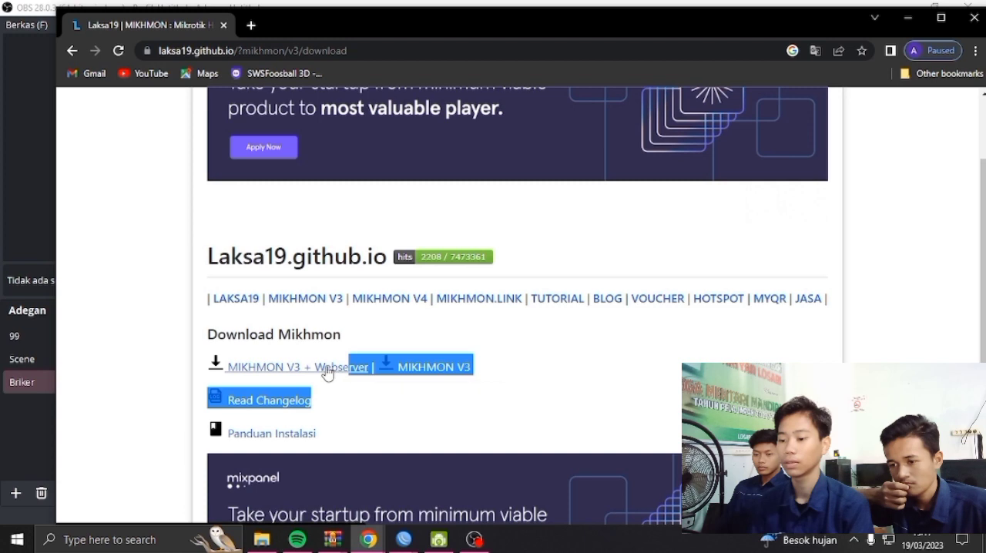
click(327, 375)
click(539, 346)
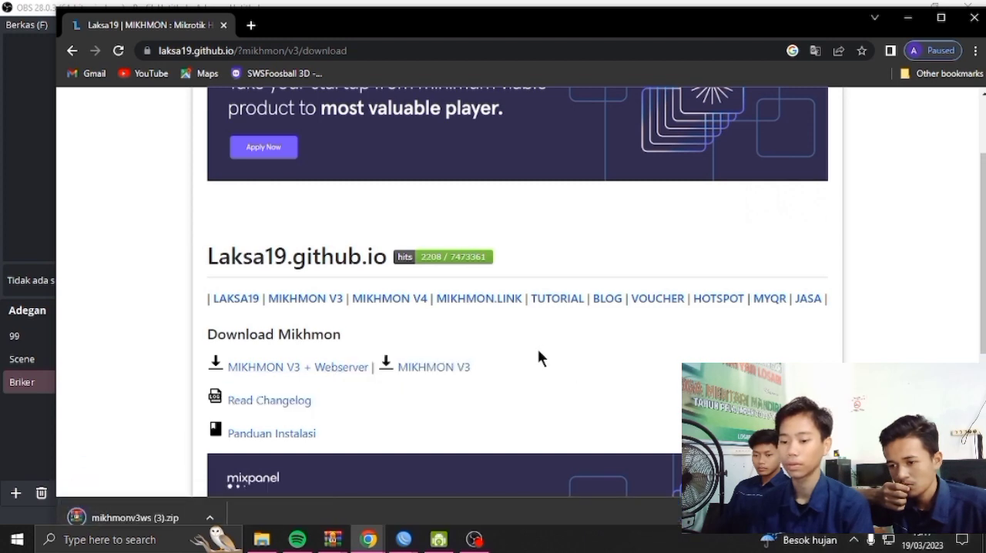
Open the downloaded mikhmonv3ws (3).zip in WinRAR and dismiss the licence reminder
click(210, 518)
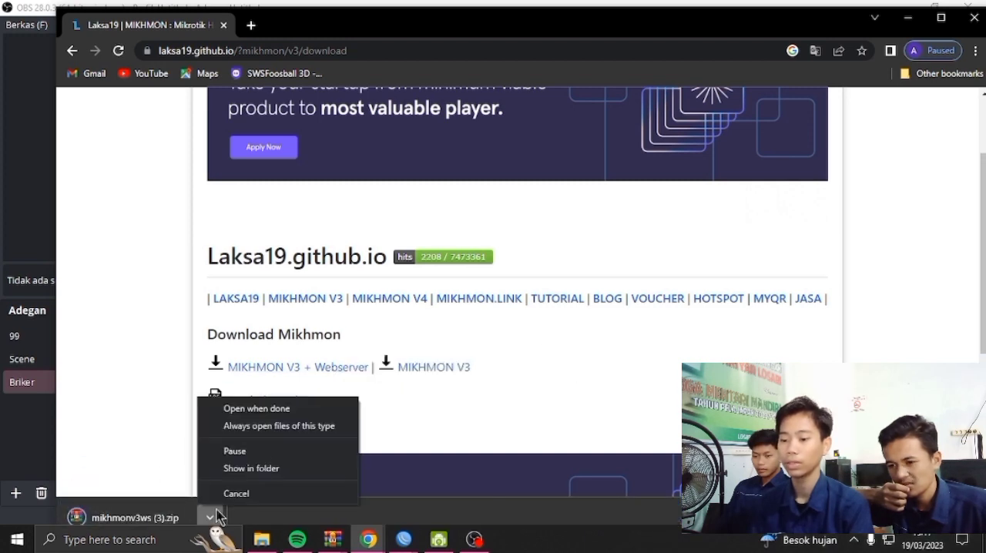
click(294, 411)
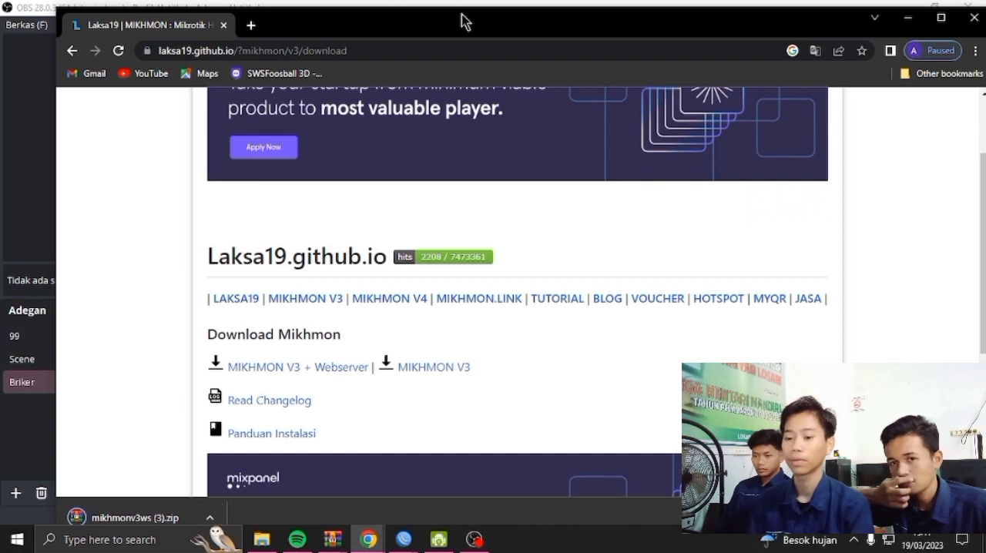
click(209, 518)
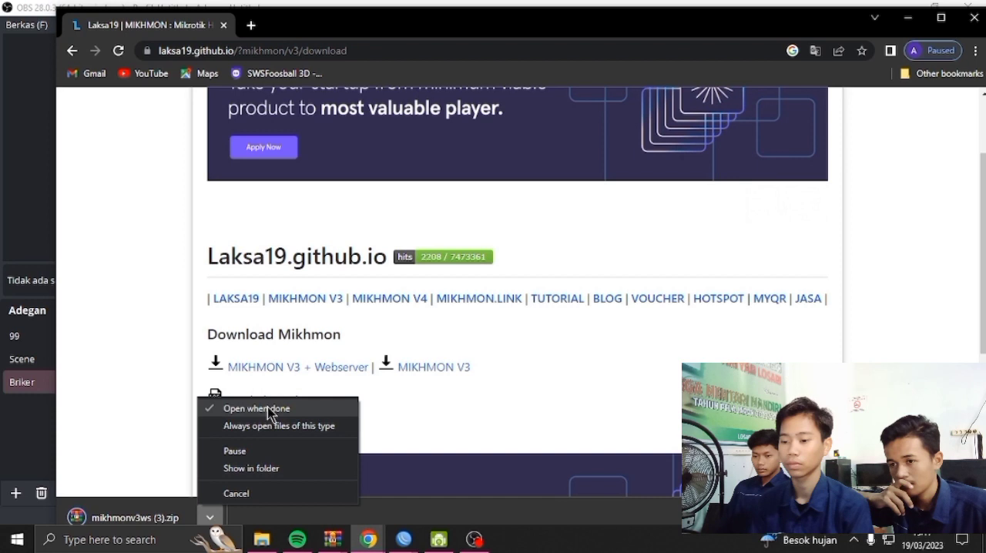
click(269, 409)
click(215, 511)
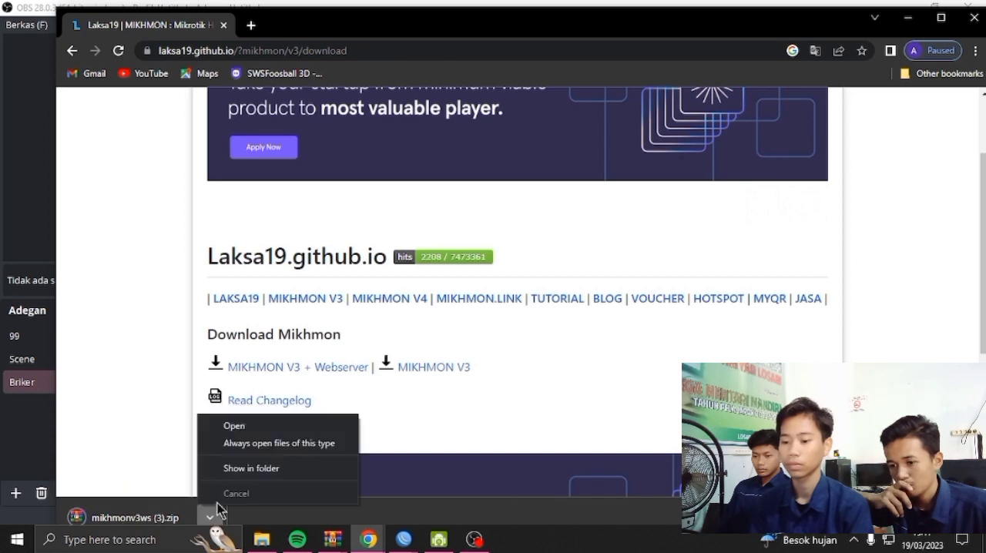
click(234, 426)
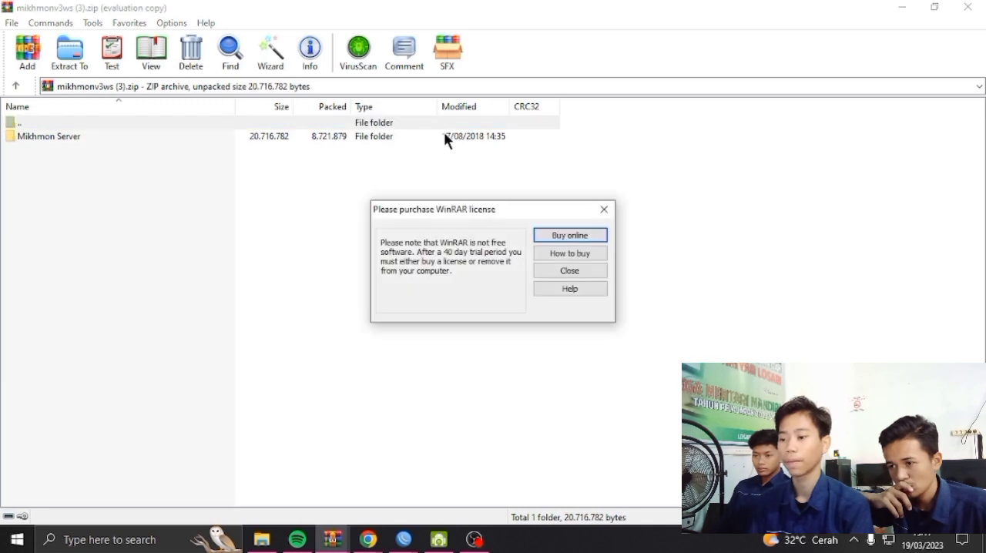
click(604, 209)
Start extracting the Mikhmon Server folder and select the fhmyans folder on drive D as the destination
click(298, 139)
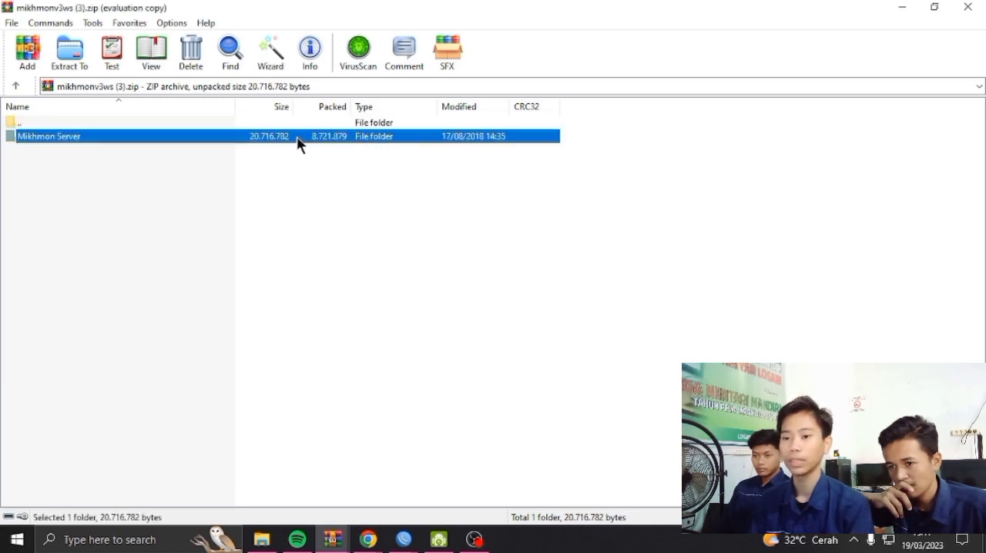
click(71, 51)
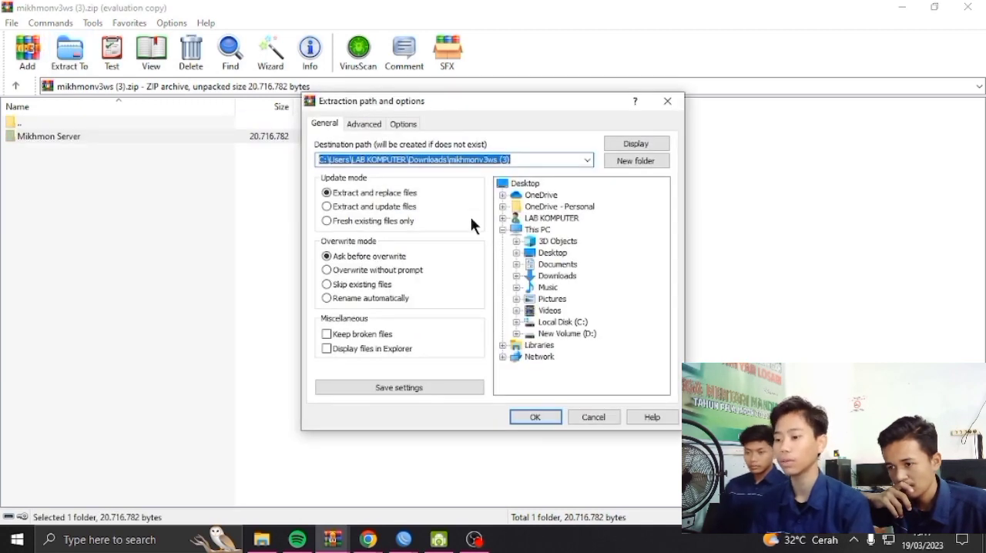
click(547, 333)
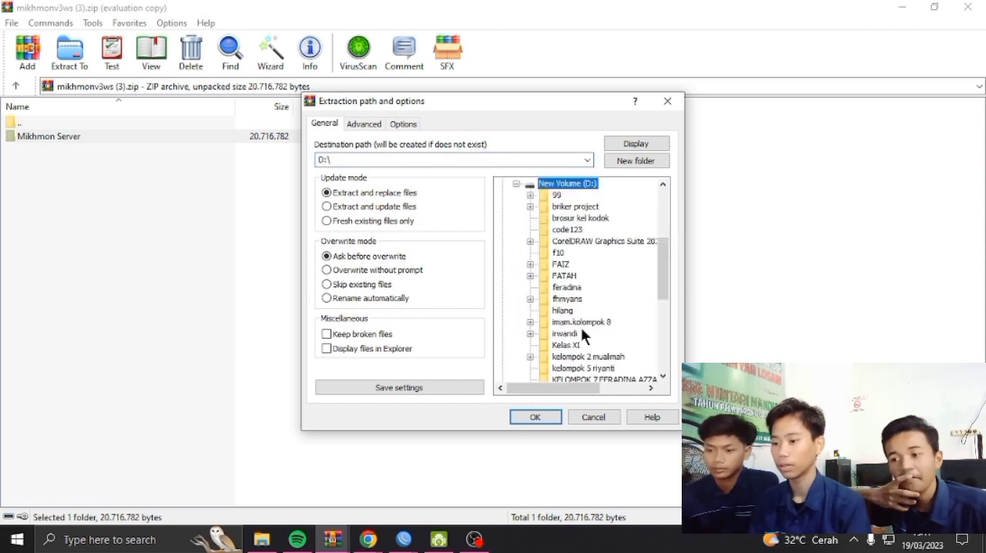
scroll(586, 261, down, 3)
scroll(581, 339, up, 2)
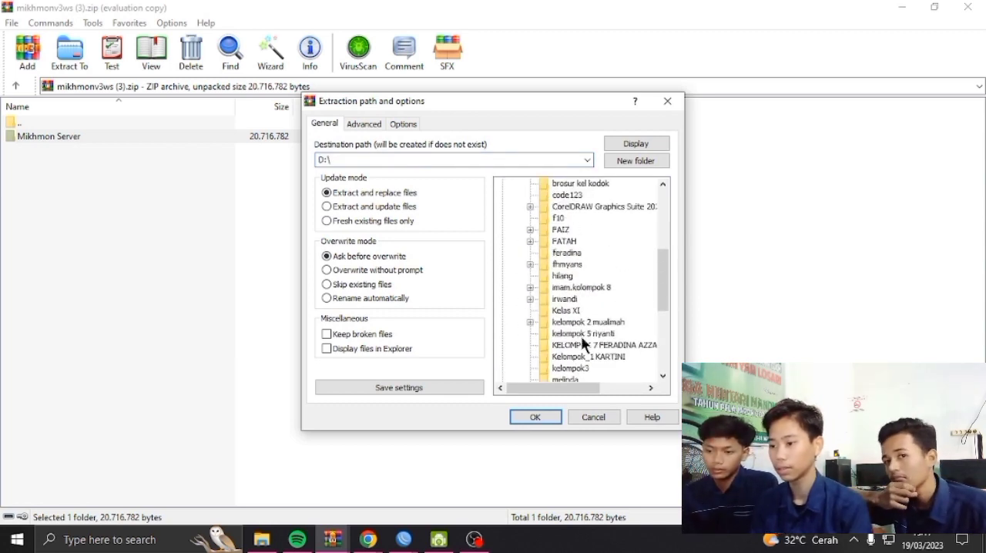
click(530, 264)
click(561, 278)
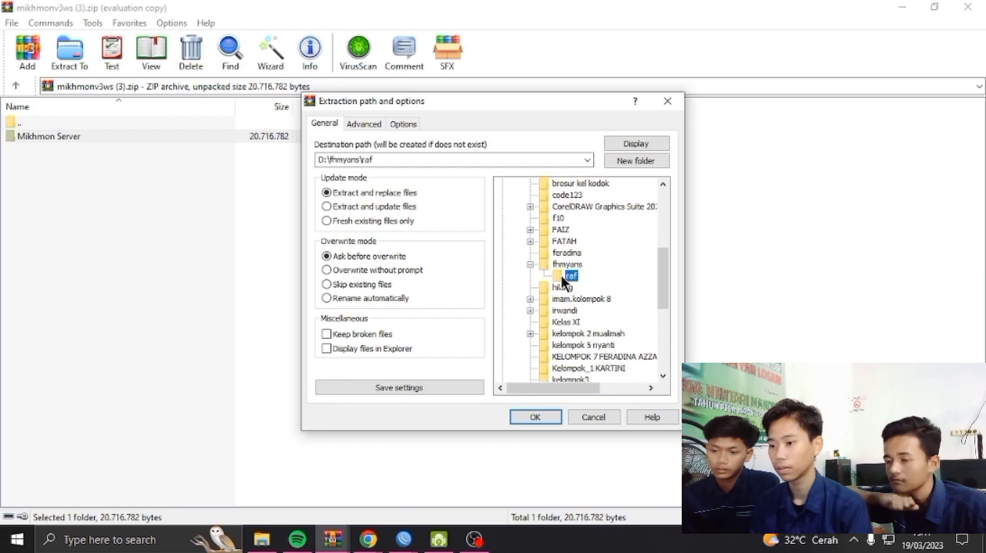
click(570, 267)
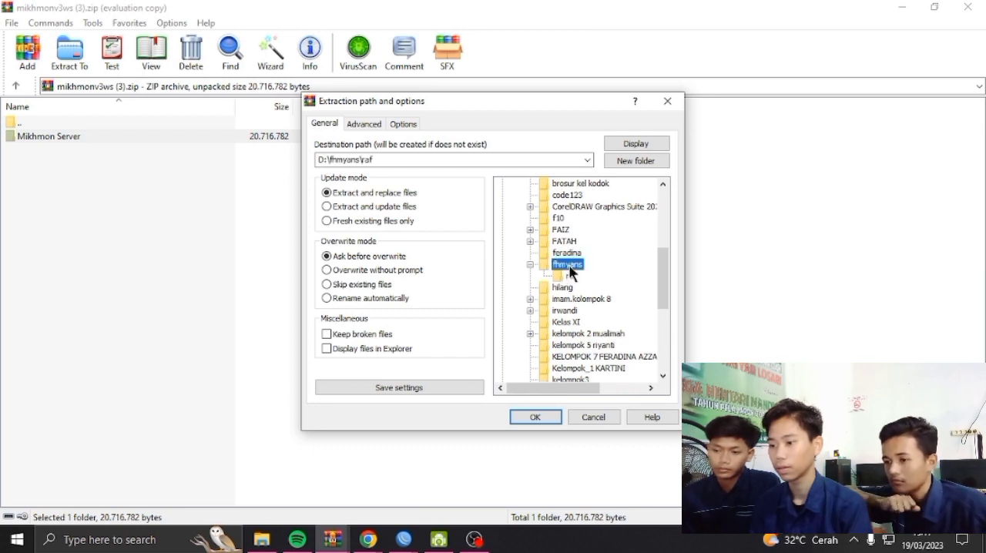
Create a folder named MIKHMON inside fhmyans and extract the Mikhmon Server folder into it
click(635, 159)
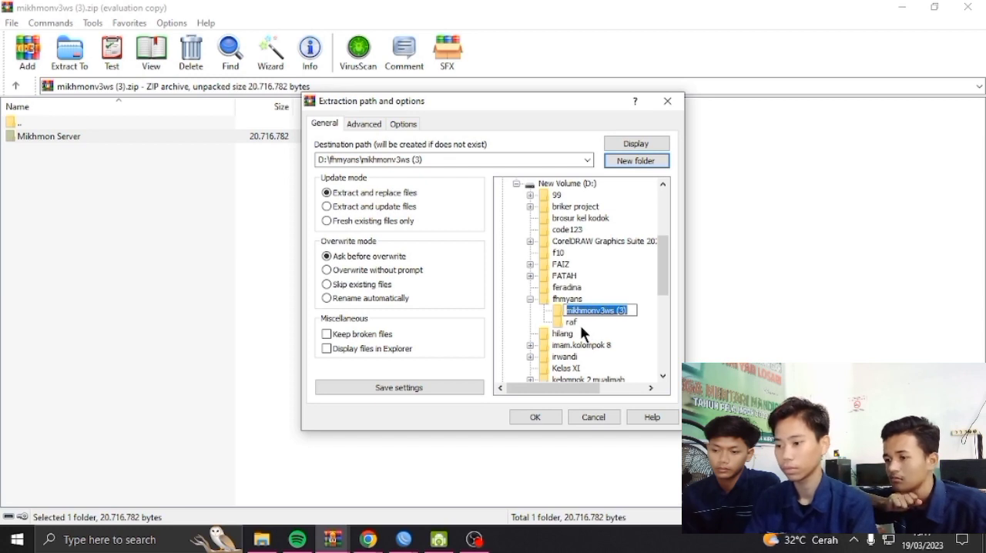
text(MIKHMON)
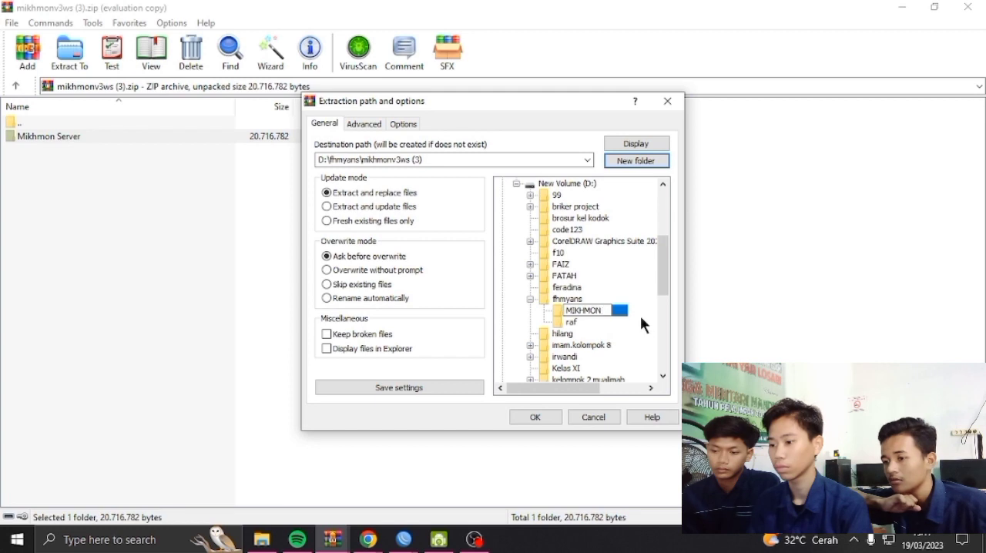
key(Return)
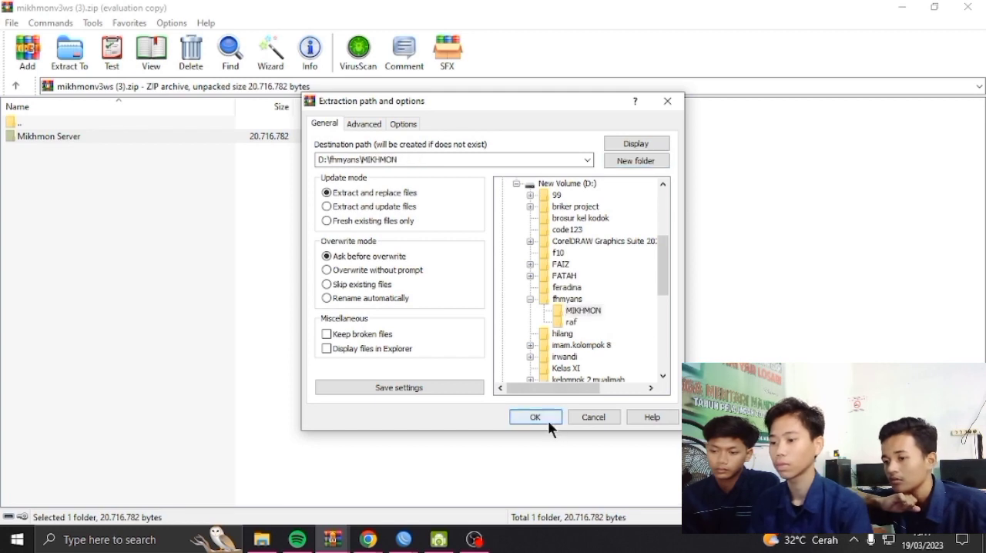
click(548, 420)
click(396, 217)
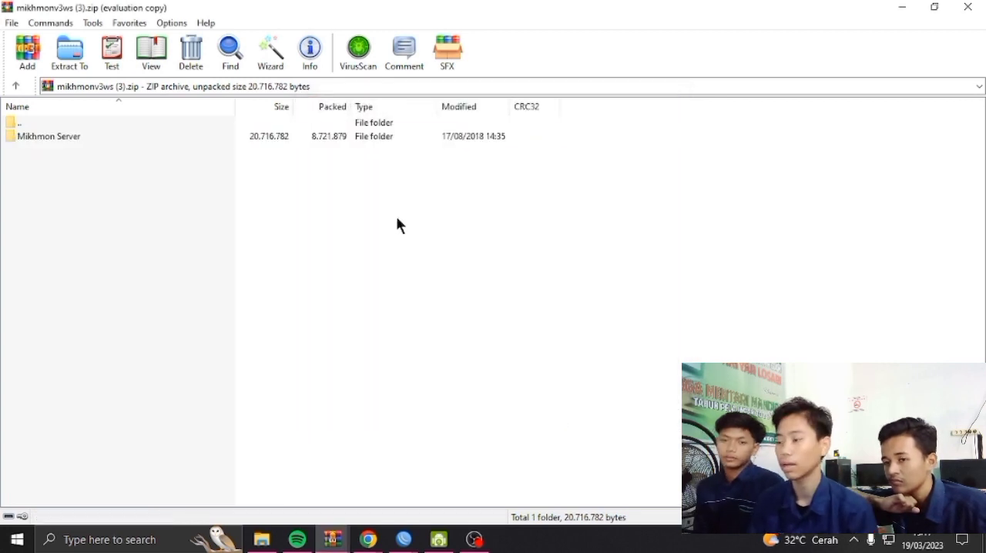
Minimise the open windows and open the Mikhmon Server folder inside fhmyans\MIKHMON on drive D in File Explorer
click(903, 10)
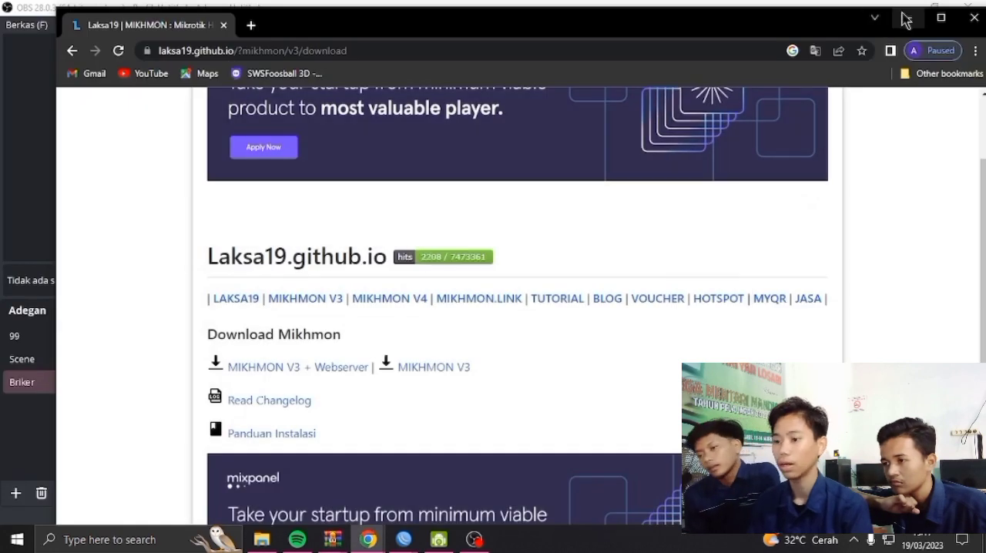
click(904, 19)
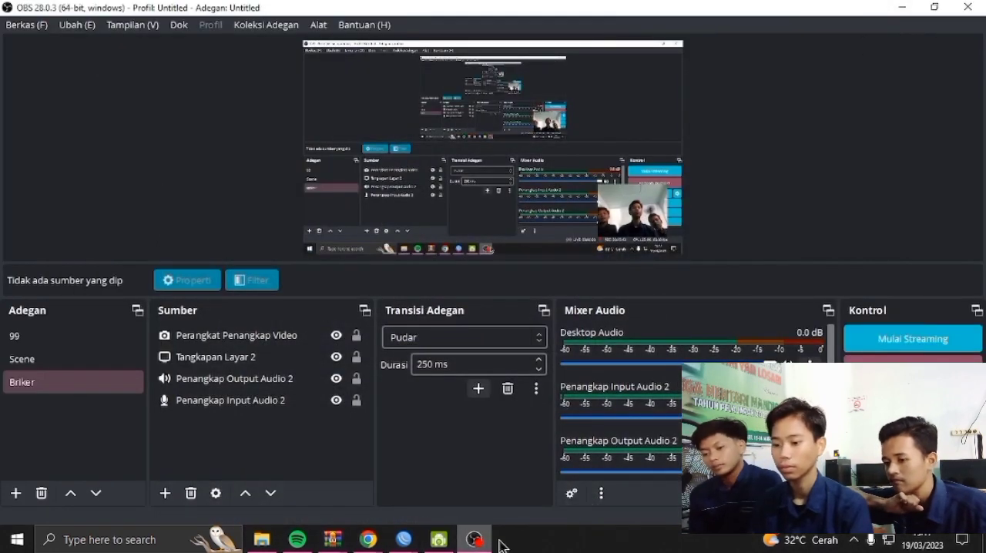
click(262, 539)
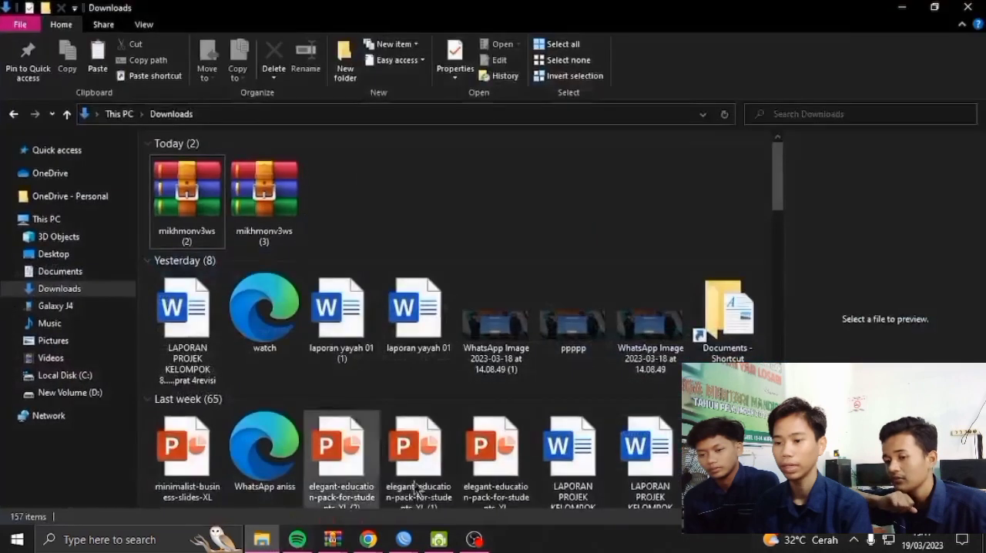
click(70, 392)
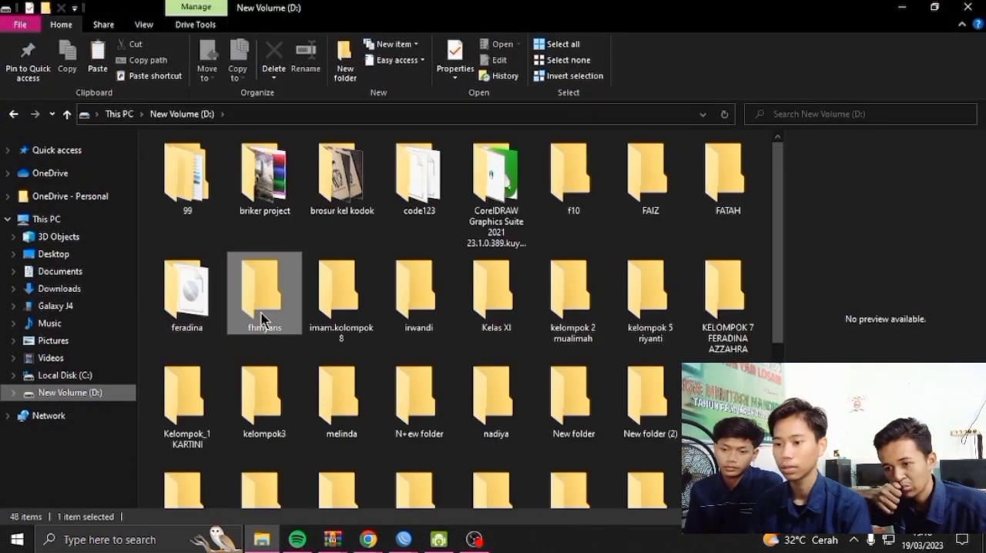
double_click(264, 316)
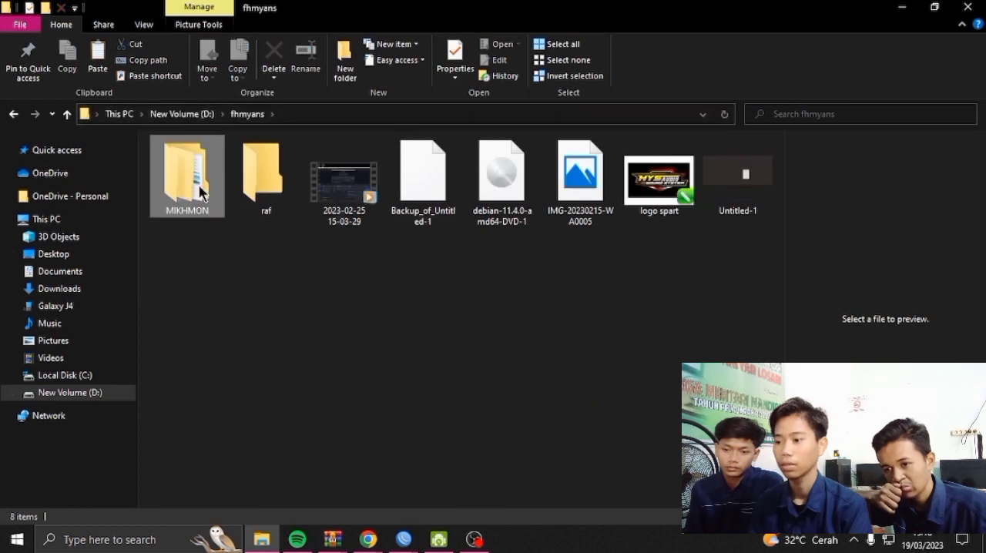
double_click(192, 185)
double_click(318, 162)
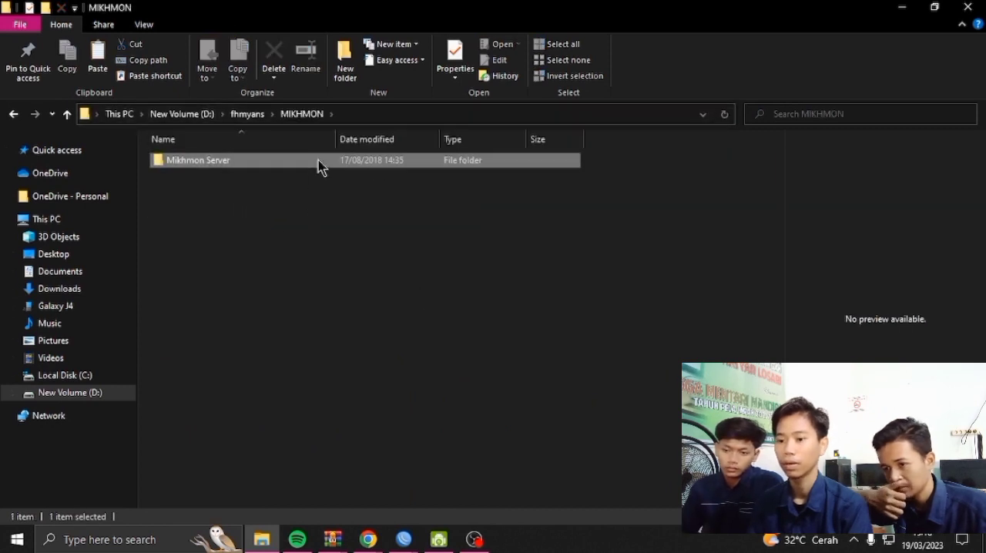
click(14, 114)
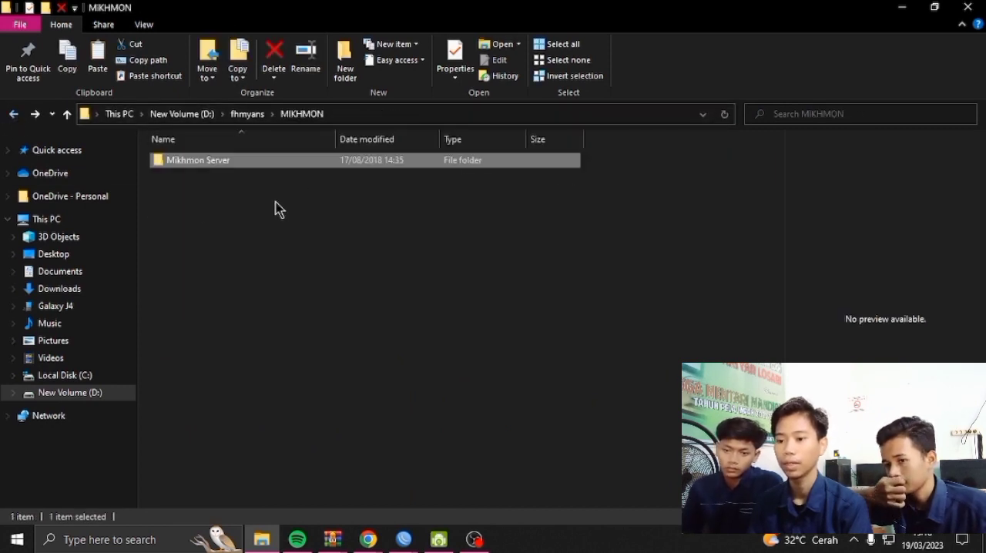
double_click(275, 162)
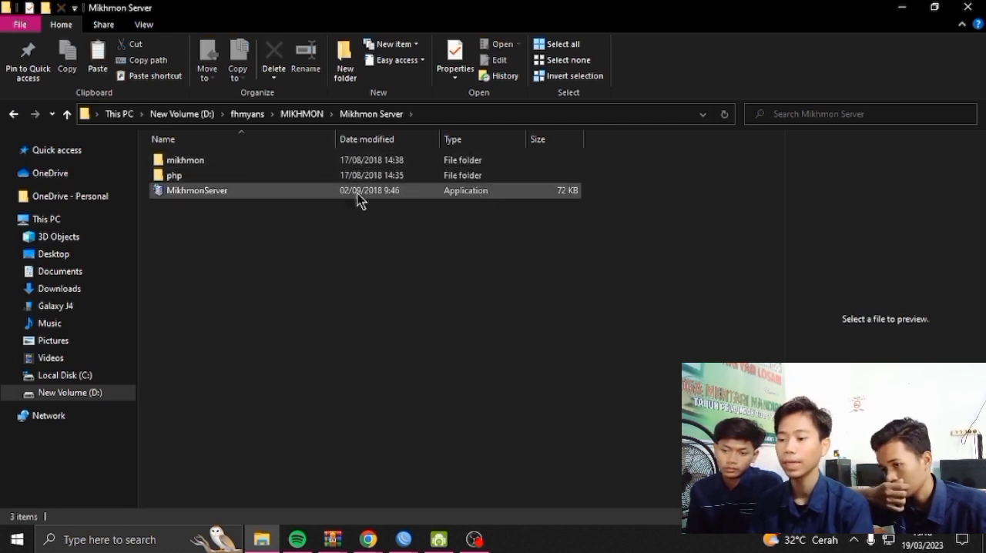
Run the MikhmonServer application and open the Mikhmon login page in the browser from it
click(478, 198)
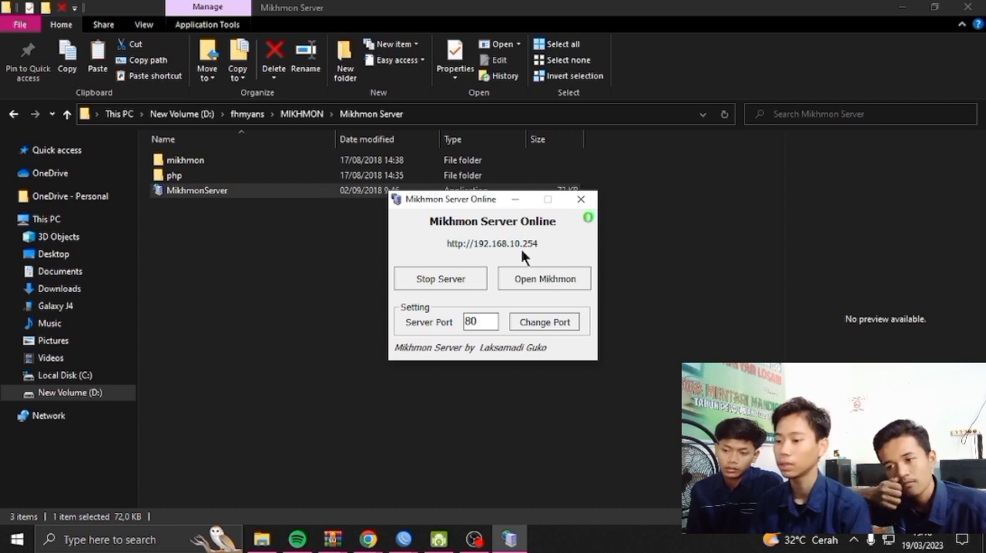
click(555, 279)
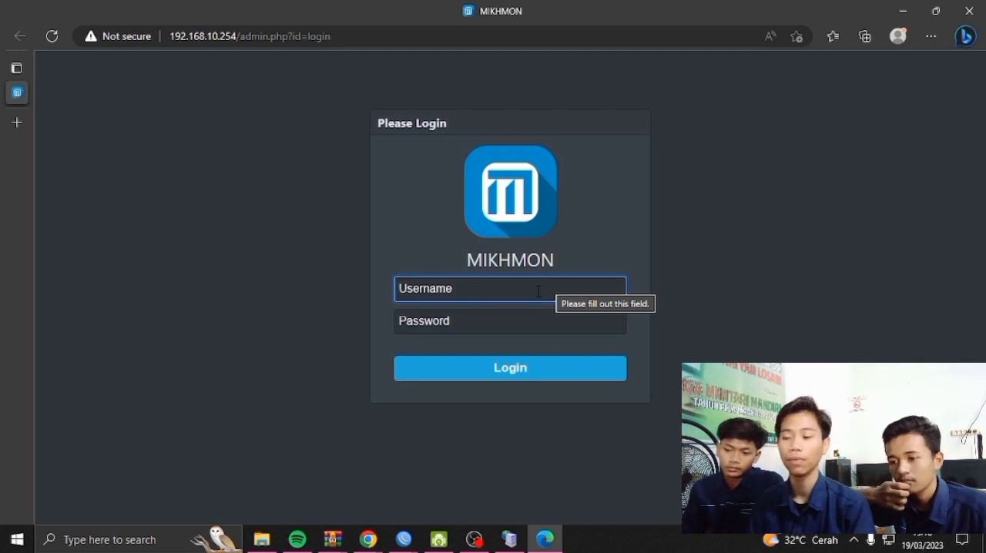
click(794, 190)
right_click(748, 188)
click(767, 169)
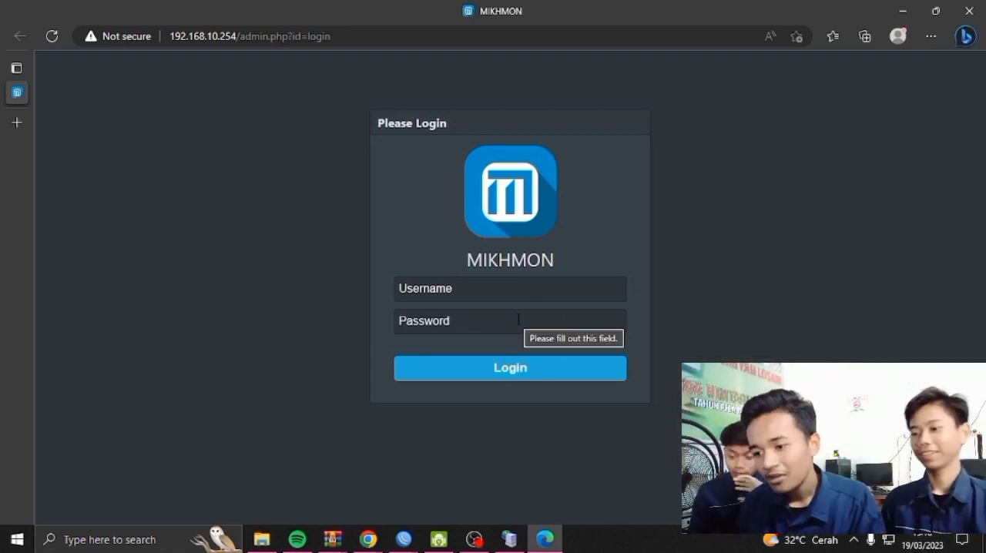
Try to log in to Mikhmon with the username mikhmon and the account password
click(471, 295)
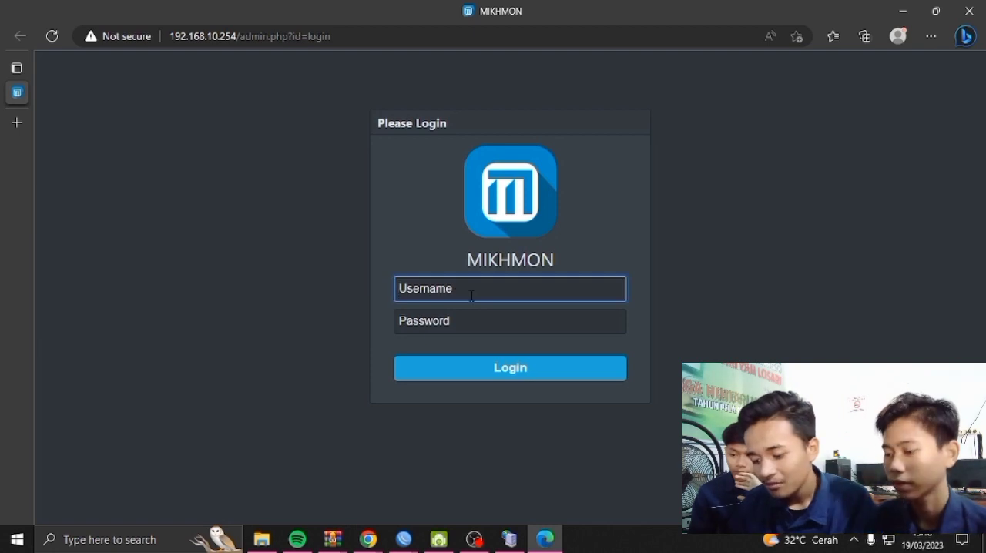
text(MI)
key(BackSpace)
key(BackSpace)
text(MIK)
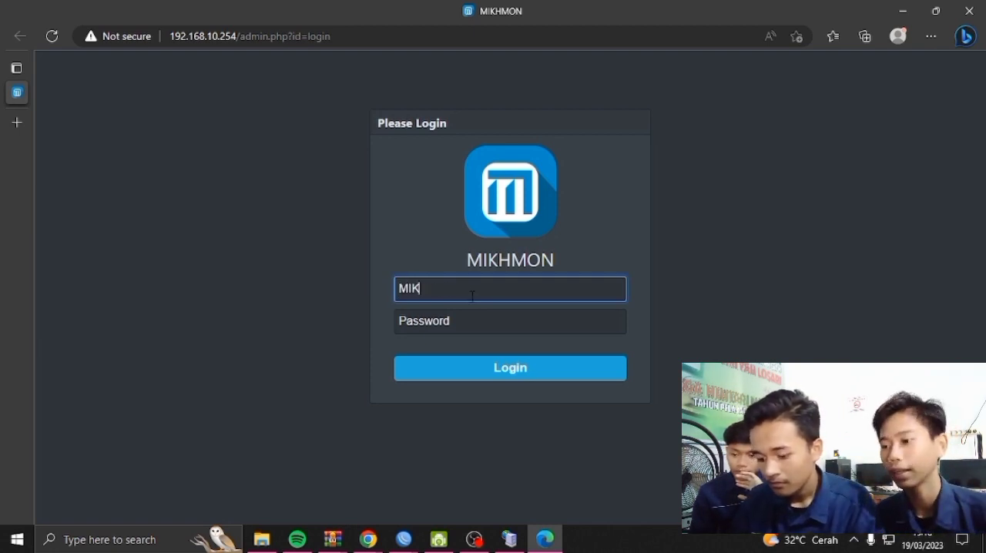
key(BackSpace)
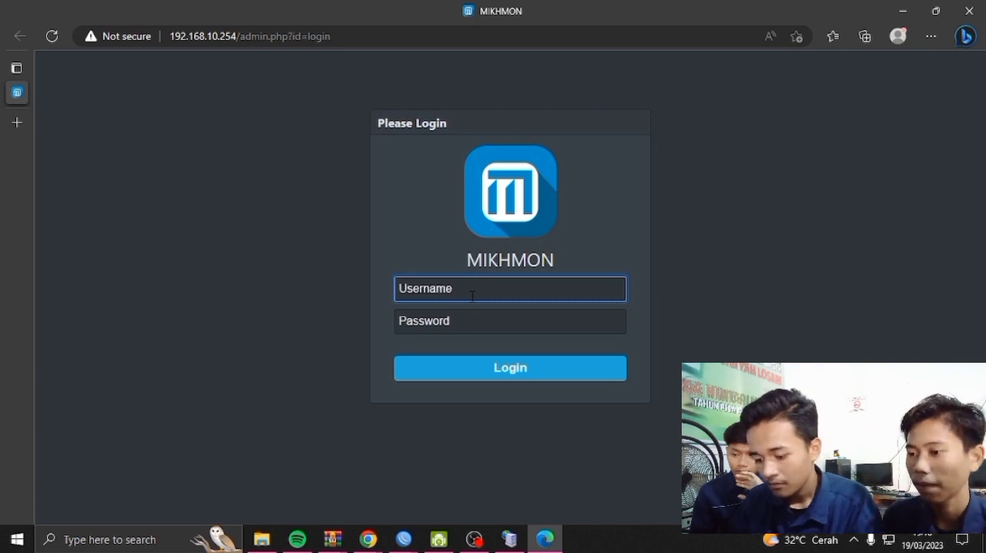
text(mikhmon)
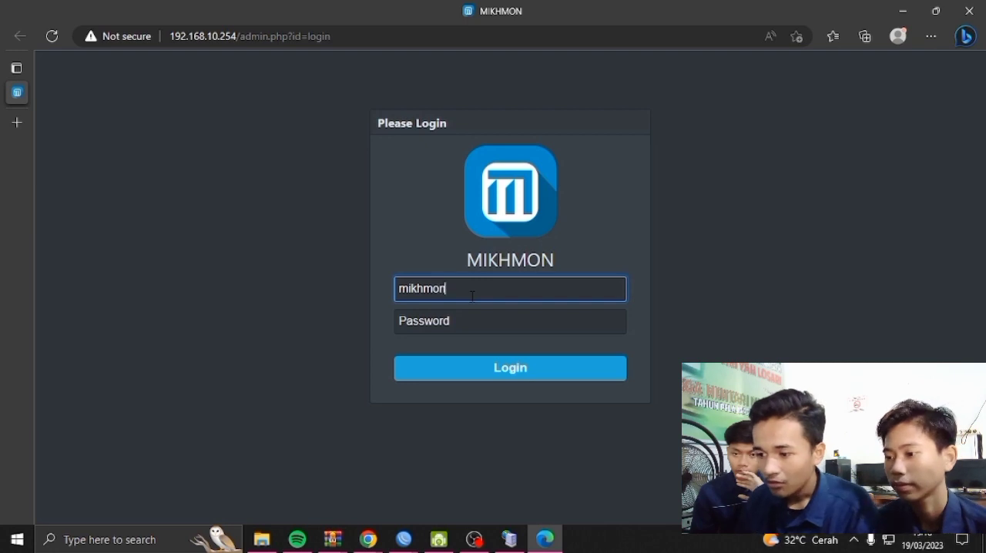
click(488, 324)
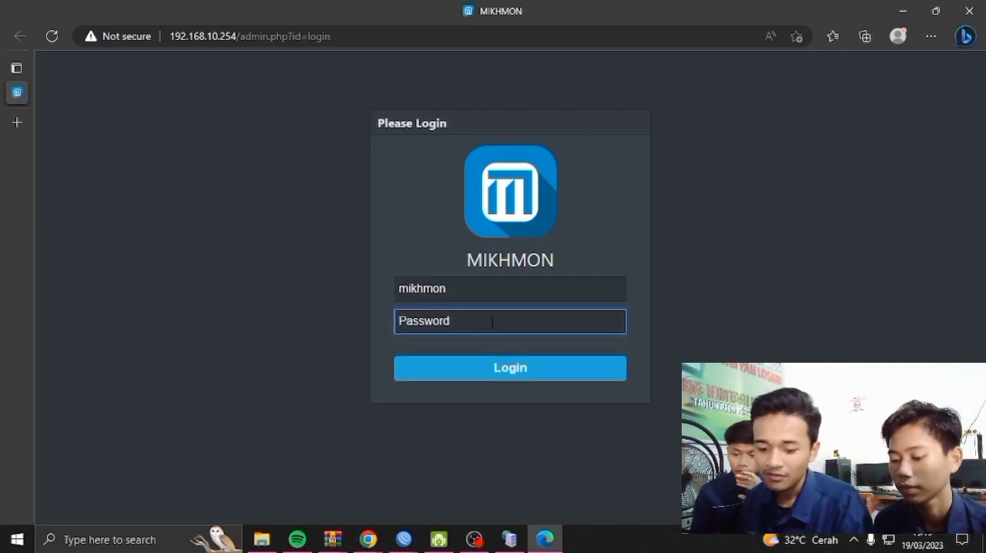
text(1)
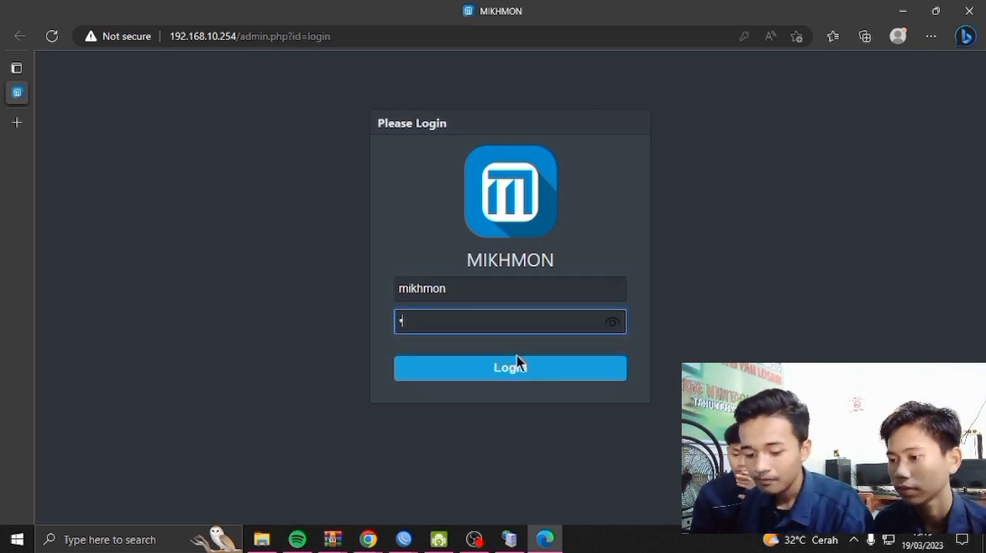
click(506, 375)
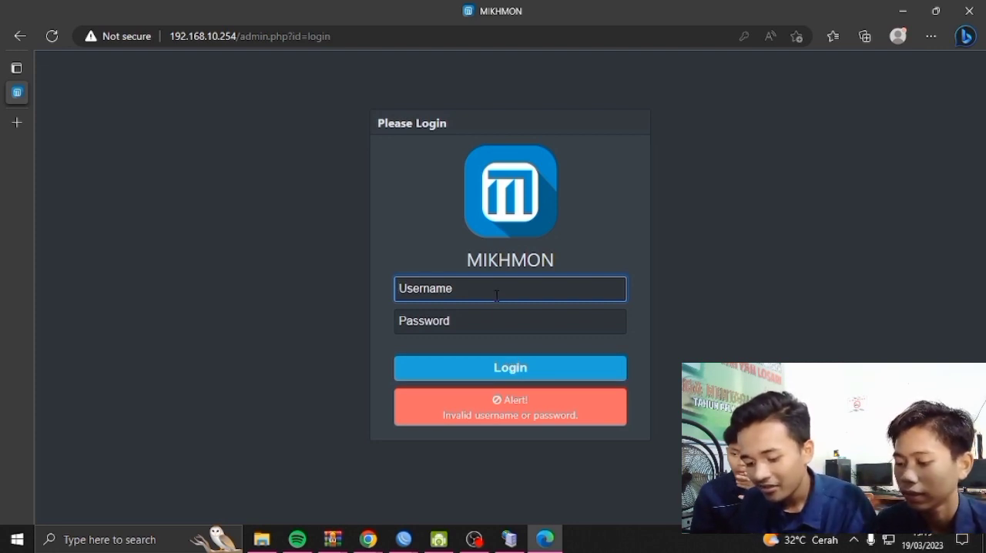
Log in to Mikhmon with the username RAF.NET and the account password
text(r)
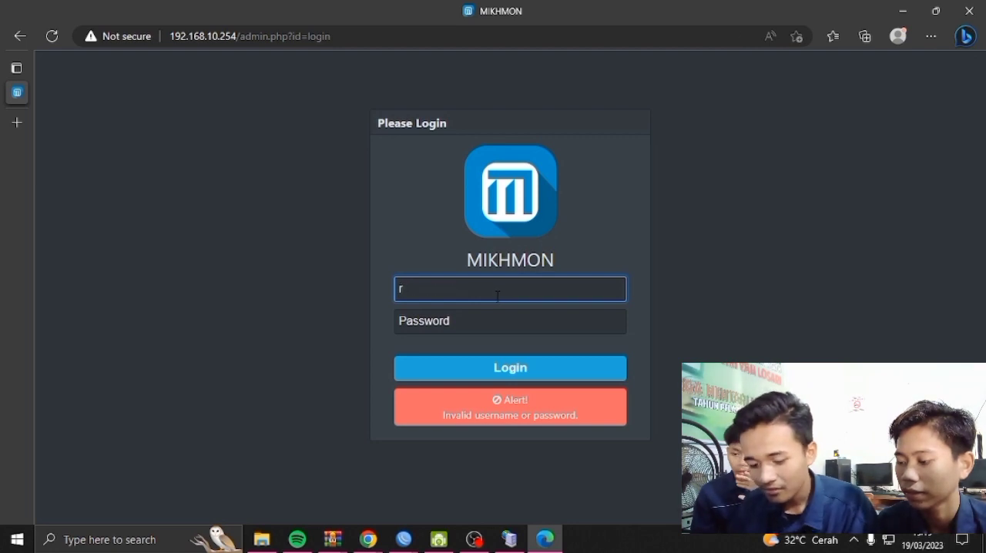
key(BackSpace)
text(RAF.NET)
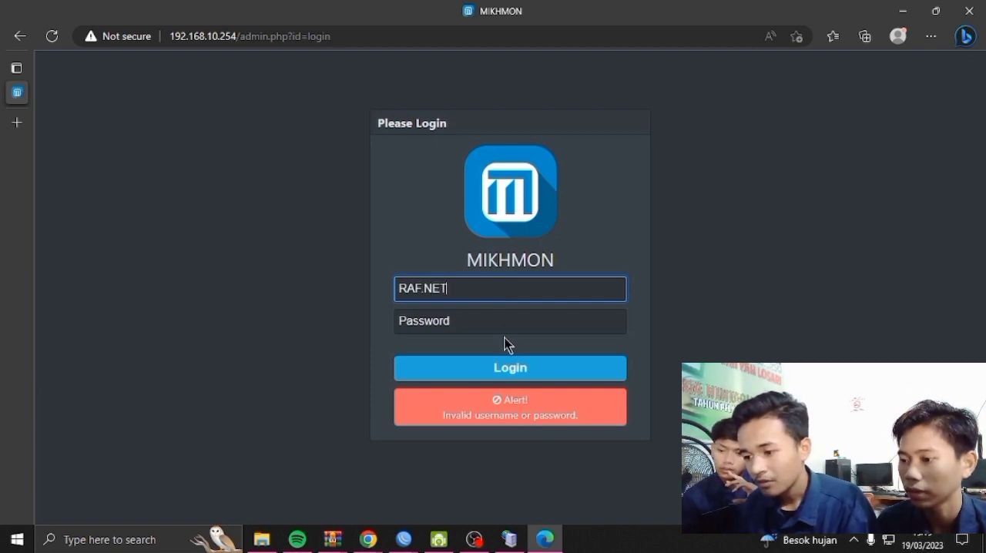
click(506, 328)
text(•••)
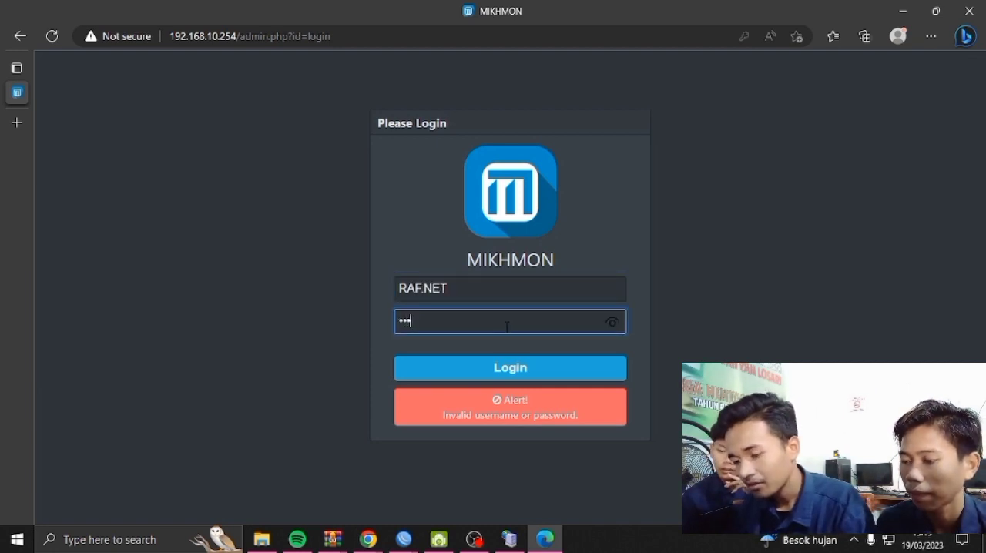
text(•)
click(499, 372)
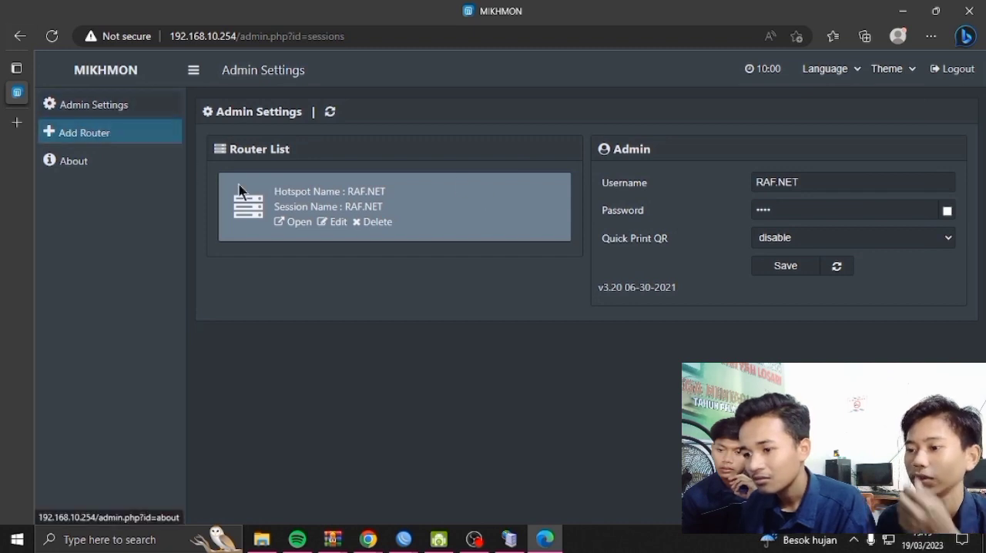
Delete the RAF.NET entry from the router list and add a new router with the session name RAFNET
click(369, 223)
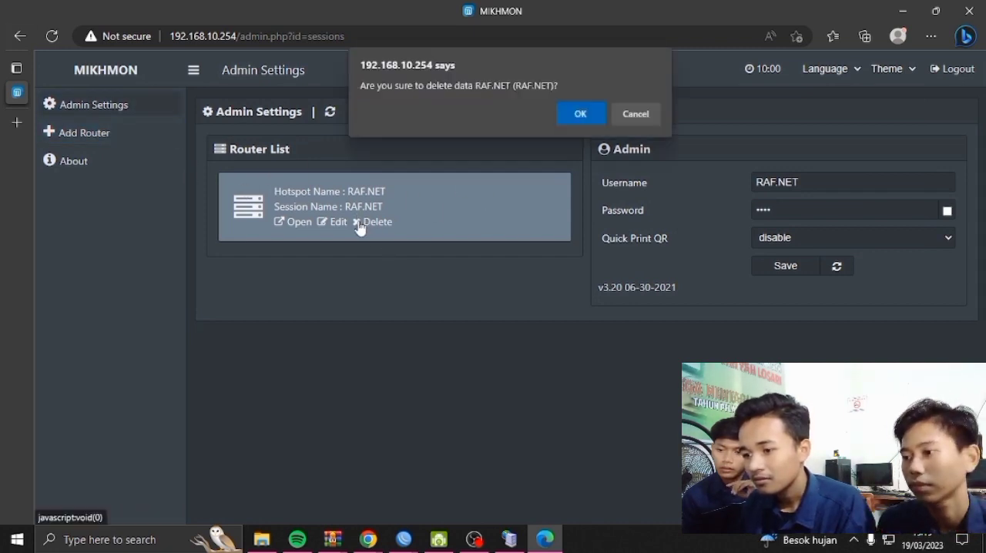
click(570, 117)
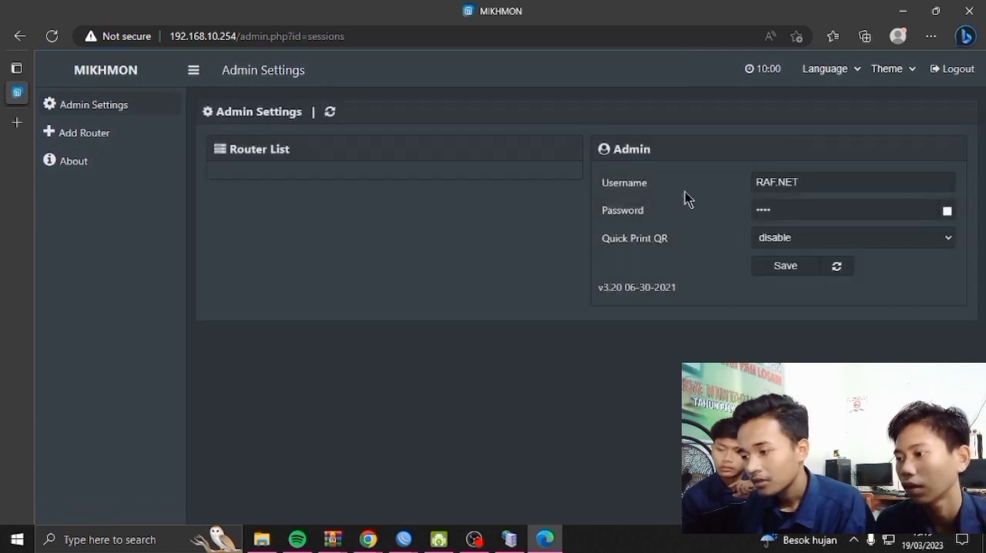
click(135, 143)
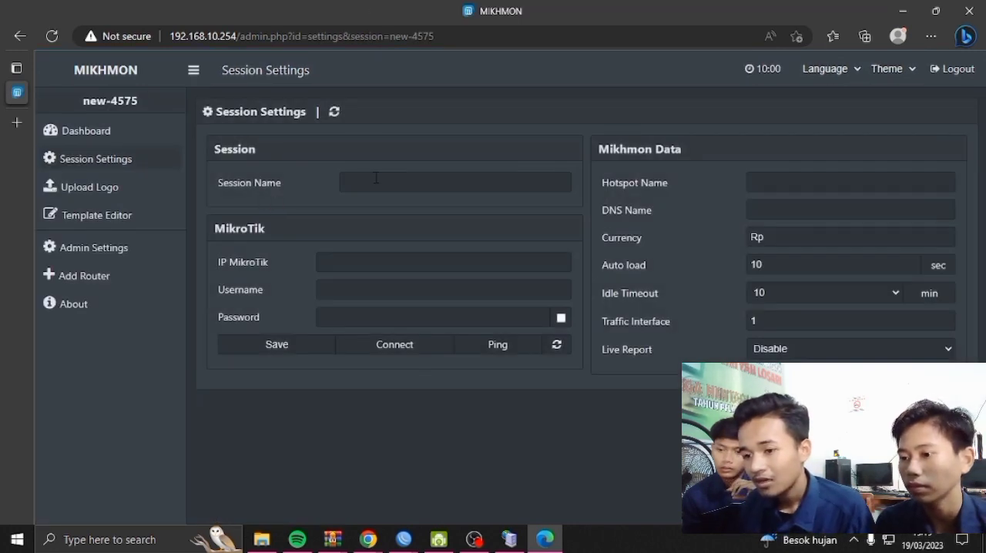
click(383, 181)
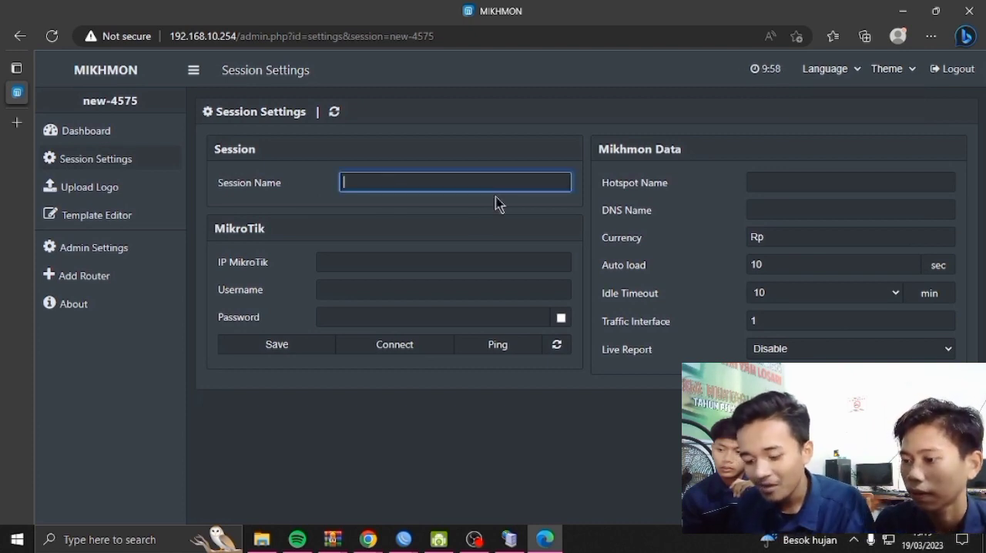
text(RAF)
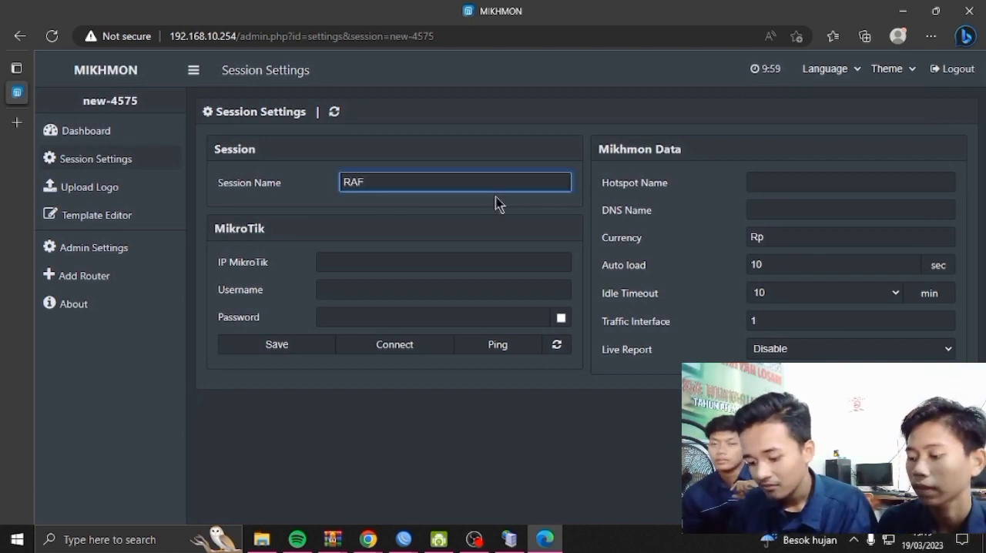
text(NET)
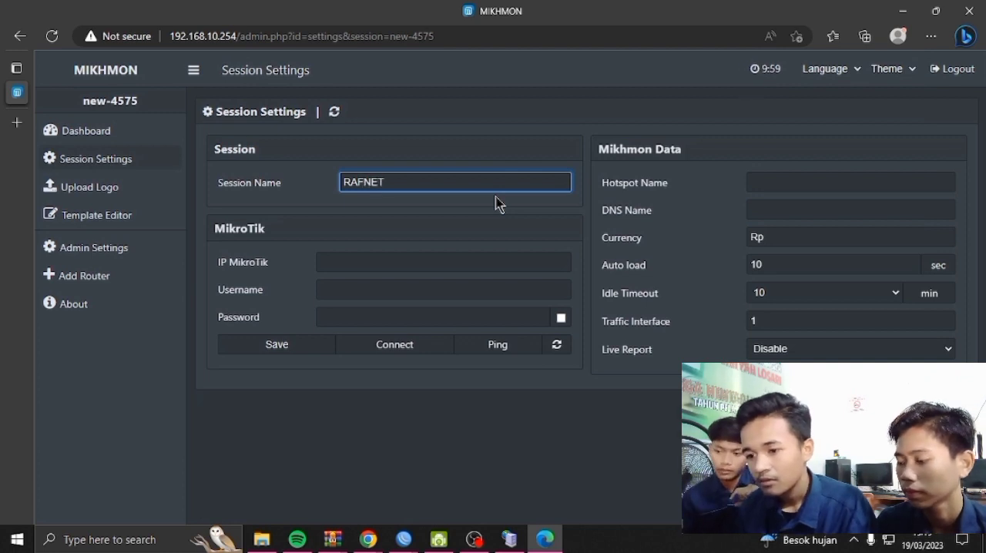
click(355, 262)
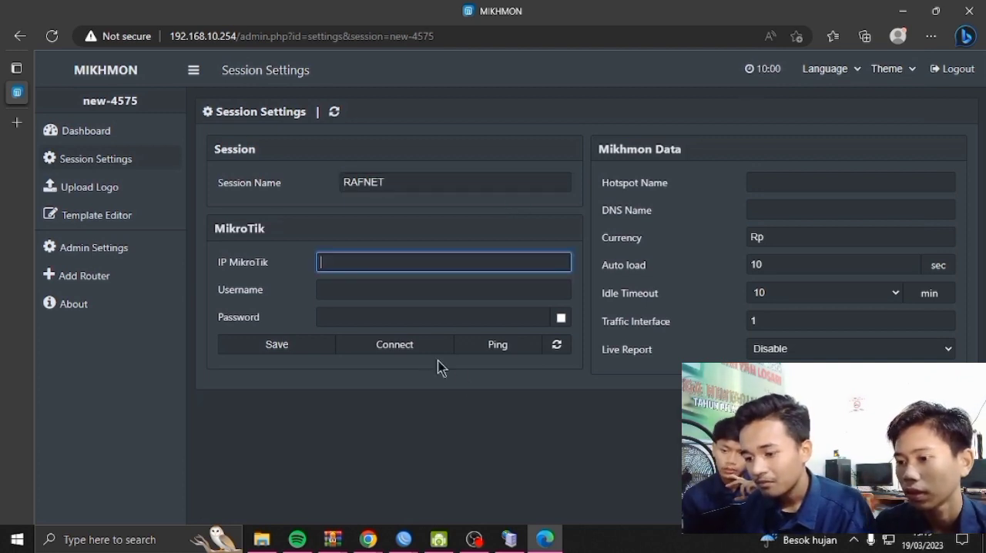
Switch to WinBox, cancel the pending connection attempt and connect to the MikroTik neighbor at 192.168.10.1
mouse_move(409, 536)
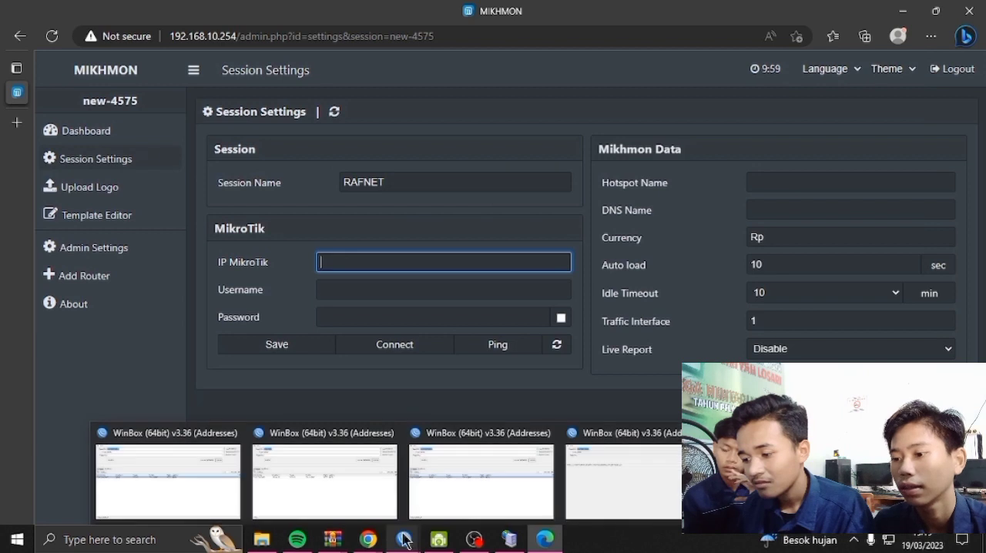
click(592, 499)
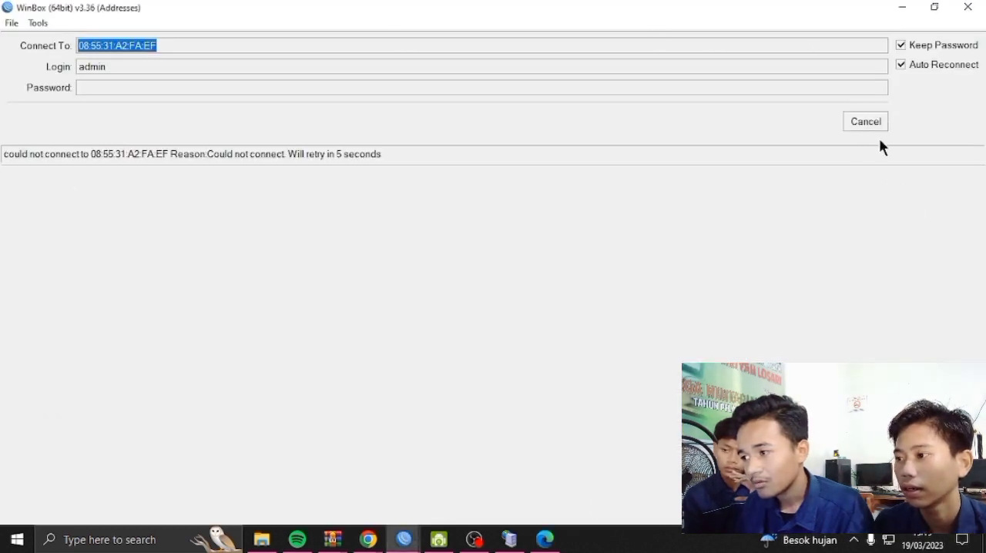
click(880, 125)
click(96, 237)
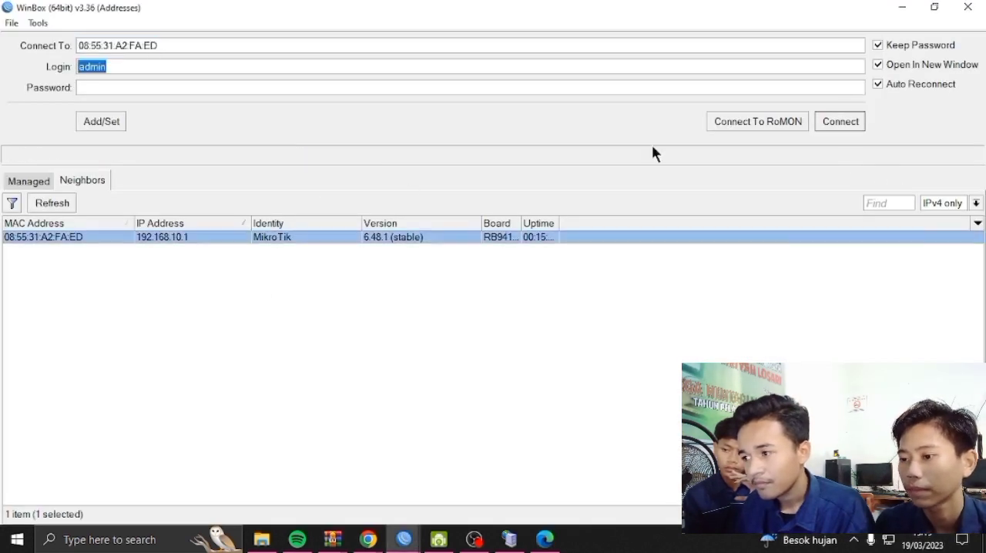
click(853, 122)
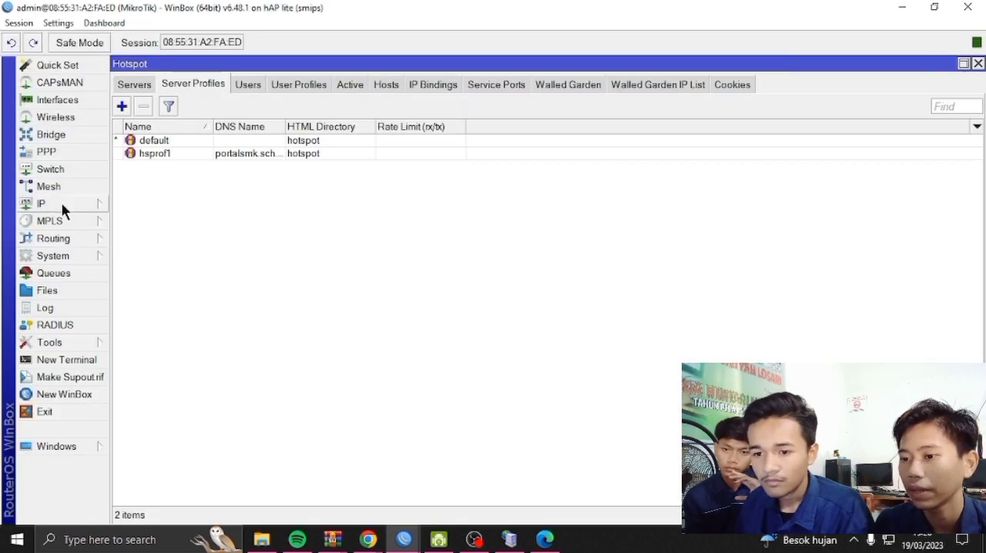
Open the hsprof1 hotspot server profile and copy its hotspot address 192.168.30.1
click(61, 202)
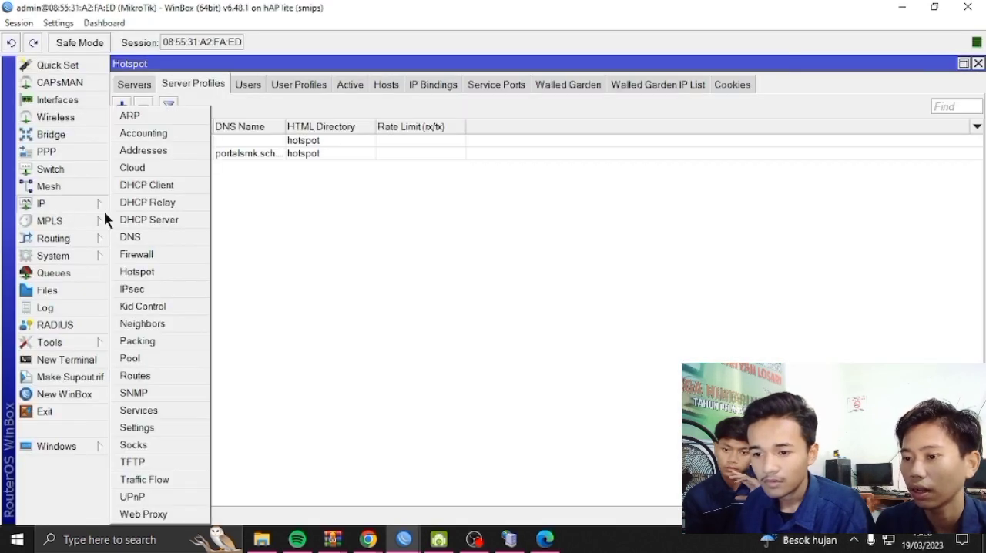
click(160, 274)
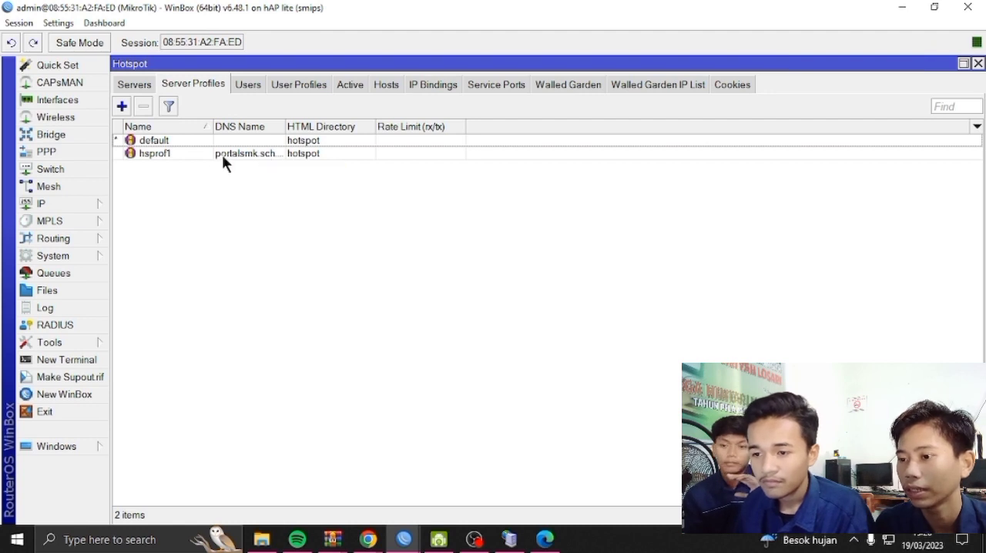
double_click(260, 151)
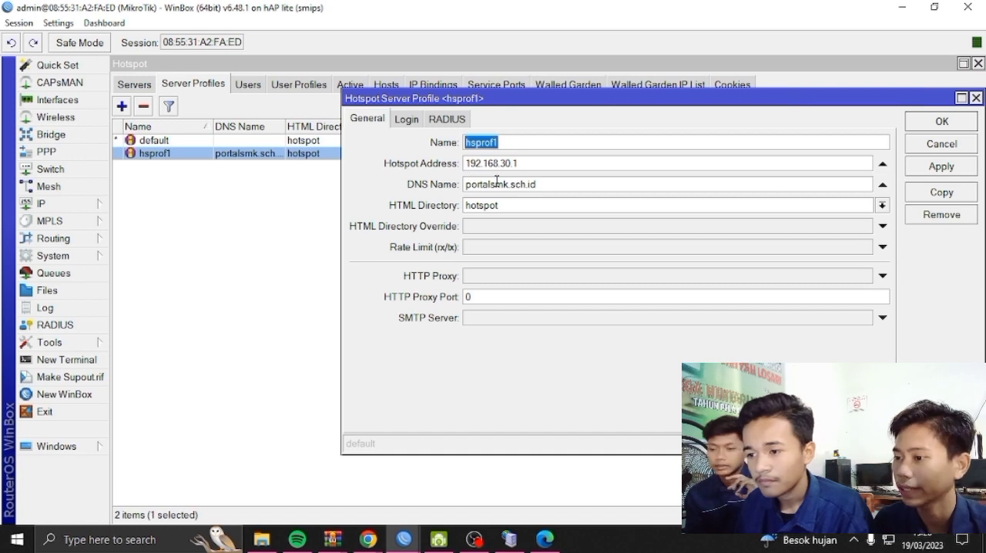
drag(466, 163, 532, 162)
right_click(532, 163)
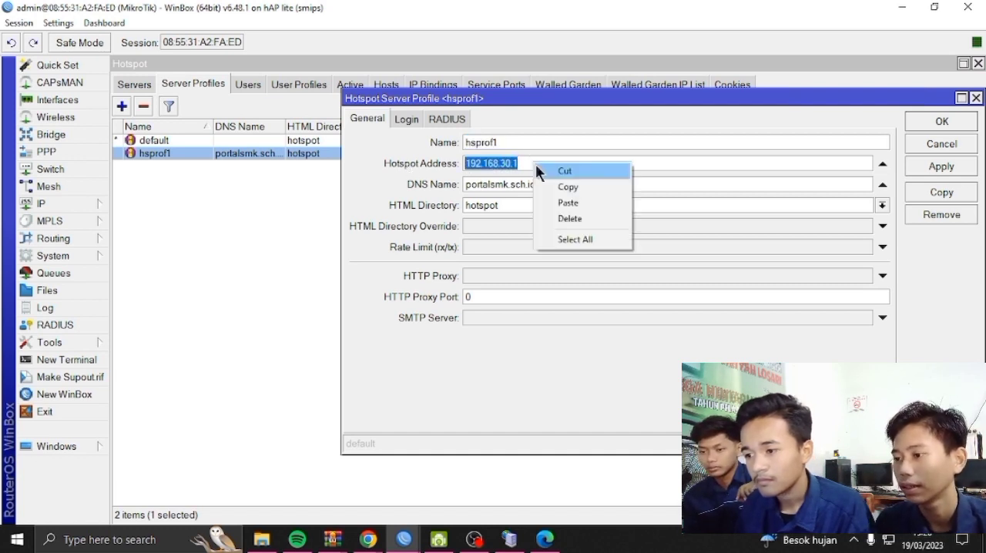
click(573, 190)
Switch to Mikhmon in Edge and paste 192.168.30.1 as the MikroTik IP of the RAFNET session
click(545, 539)
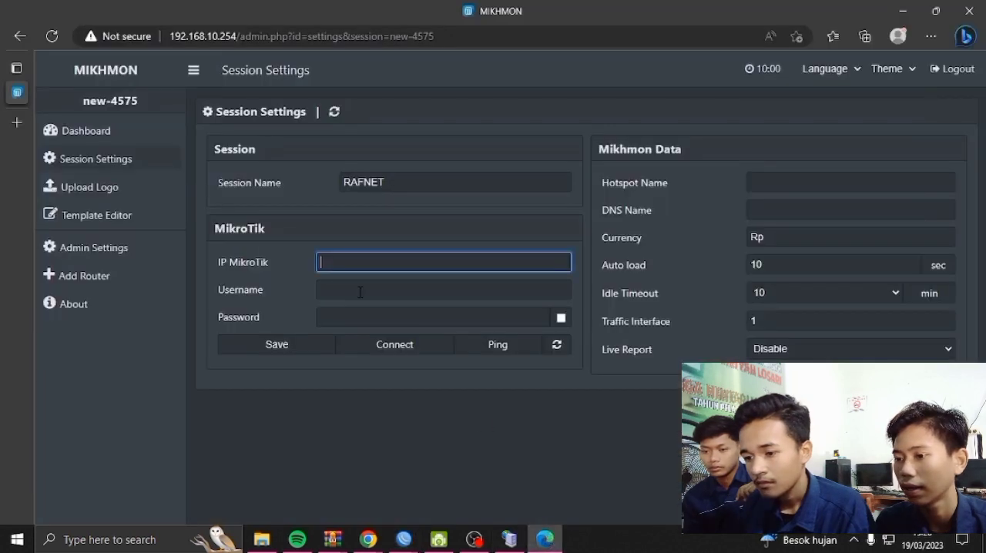
right_click(351, 263)
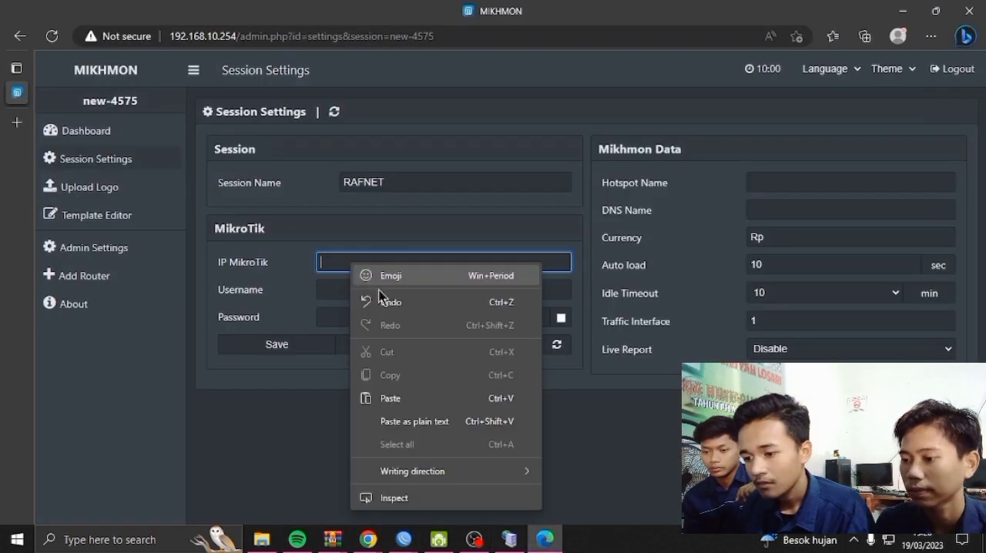
click(398, 399)
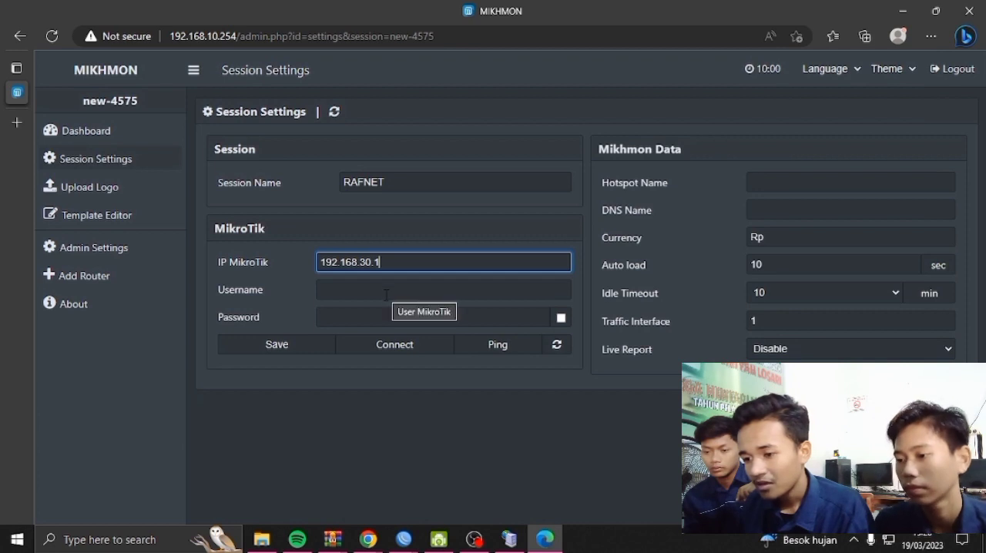
Switch to WinBox and start a new router system user with the name RAF.NET
click(542, 541)
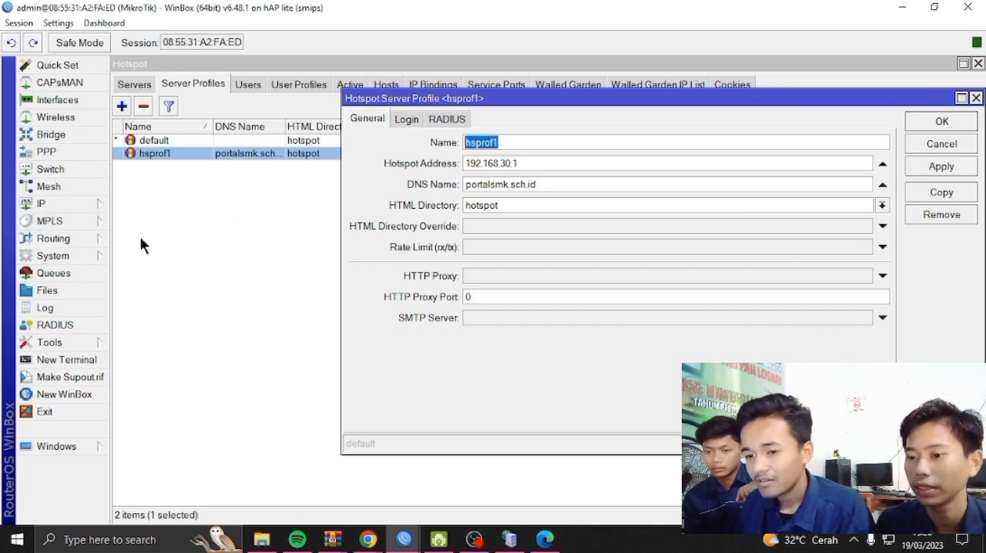
click(66, 256)
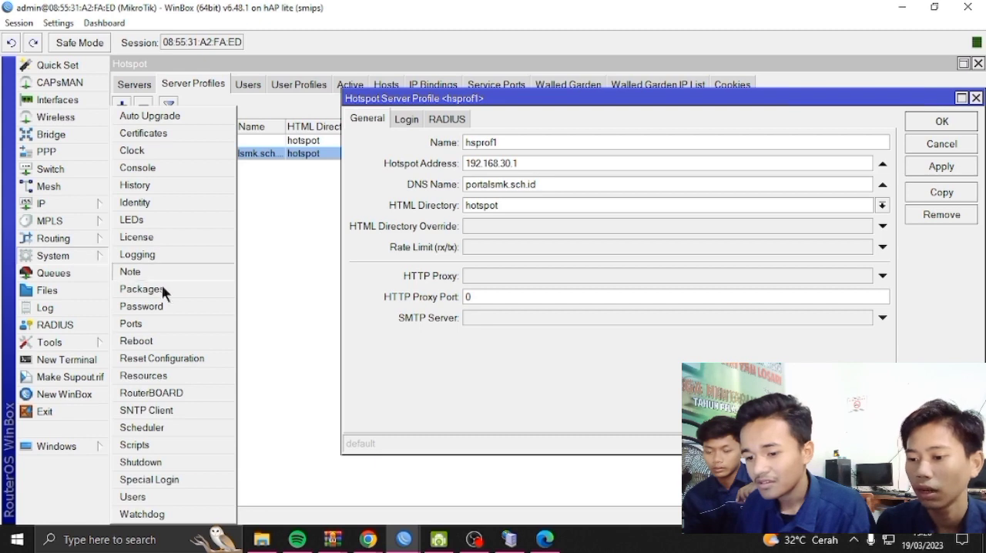
click(191, 496)
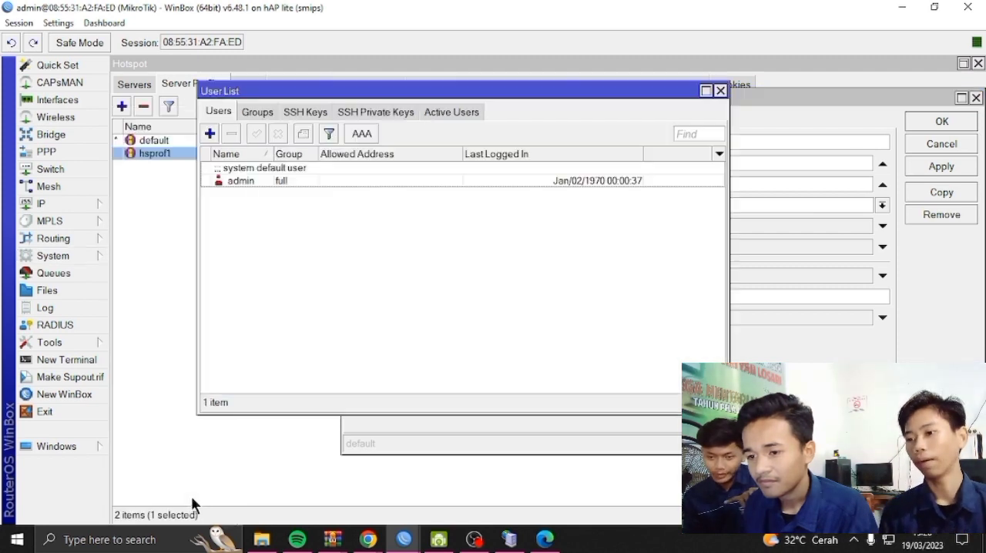
click(209, 133)
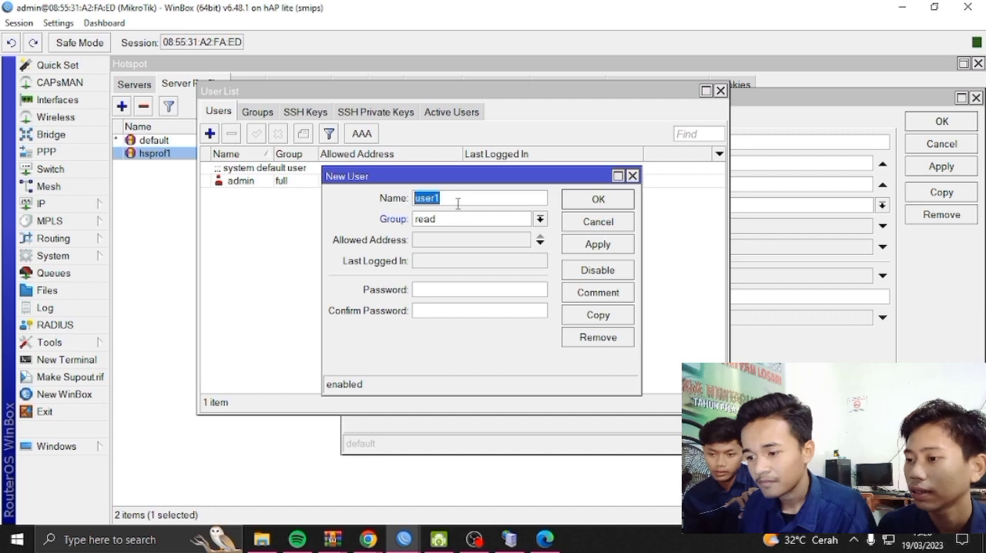
key(BackSpace)
text(Mi)
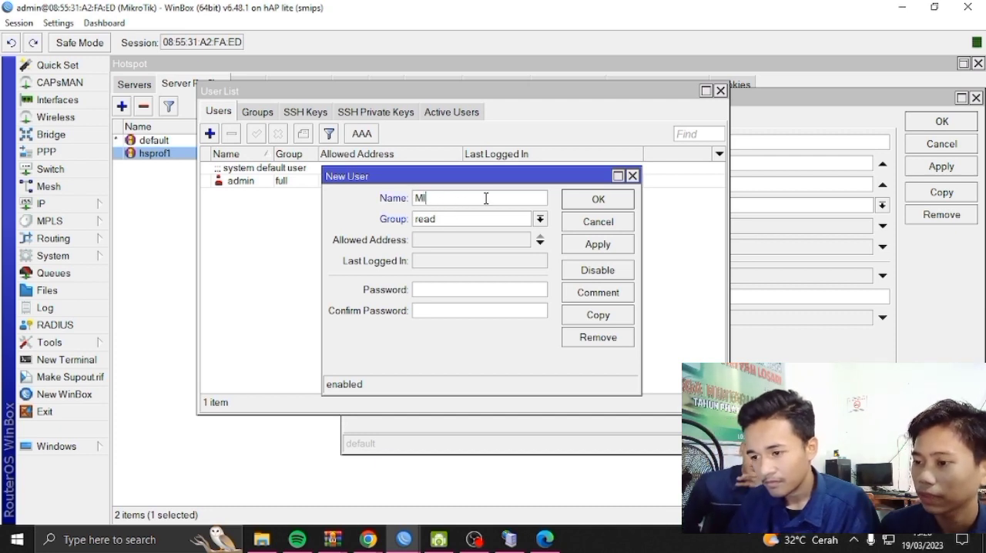
key(BackSpace)
key(BackSpace)
text(mikh)
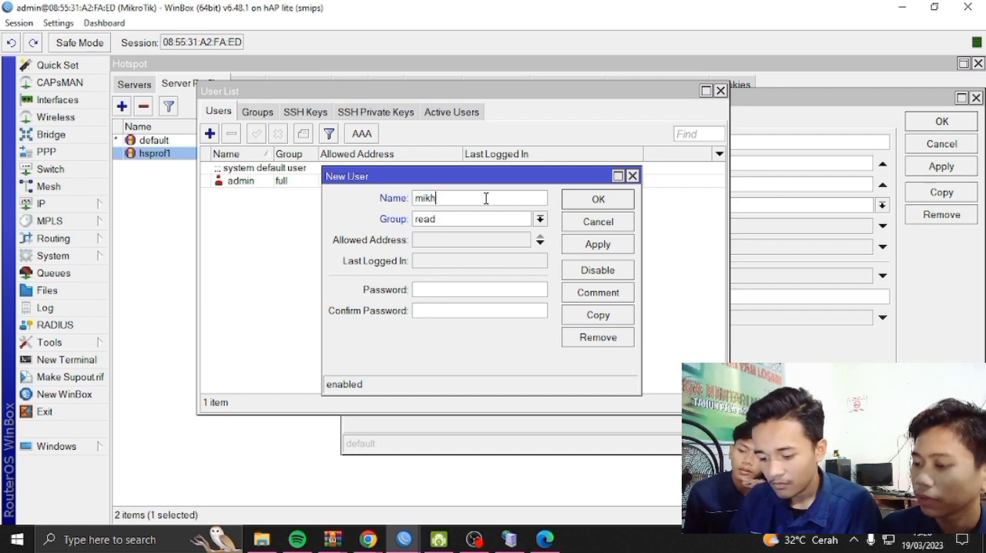
text(mo)
key(BackSpace)
key(BackSpace)
key(BackSpace)
key(BackSpace)
key(BackSpace)
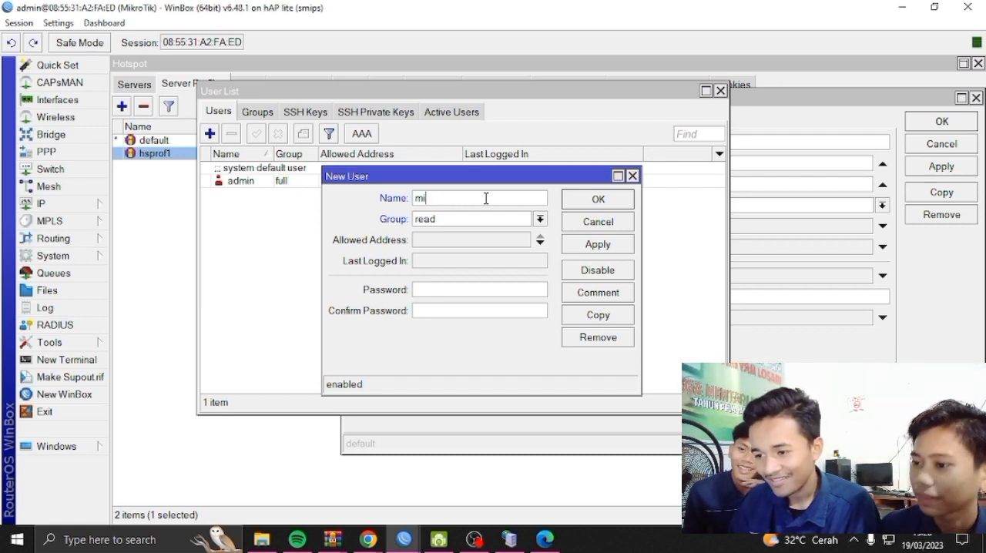
text(raf)
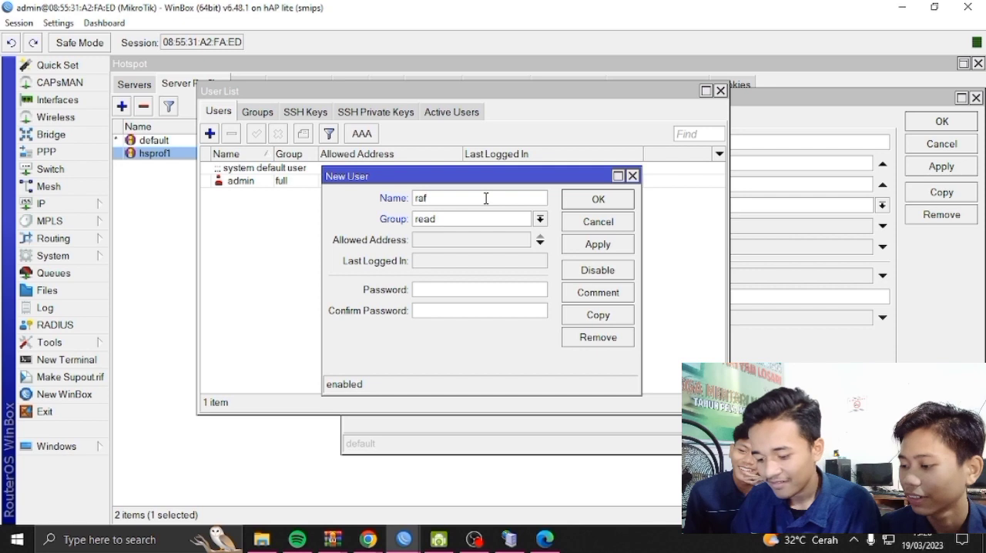
key(BackSpace)
key(BackSpace)
key(BackSpace)
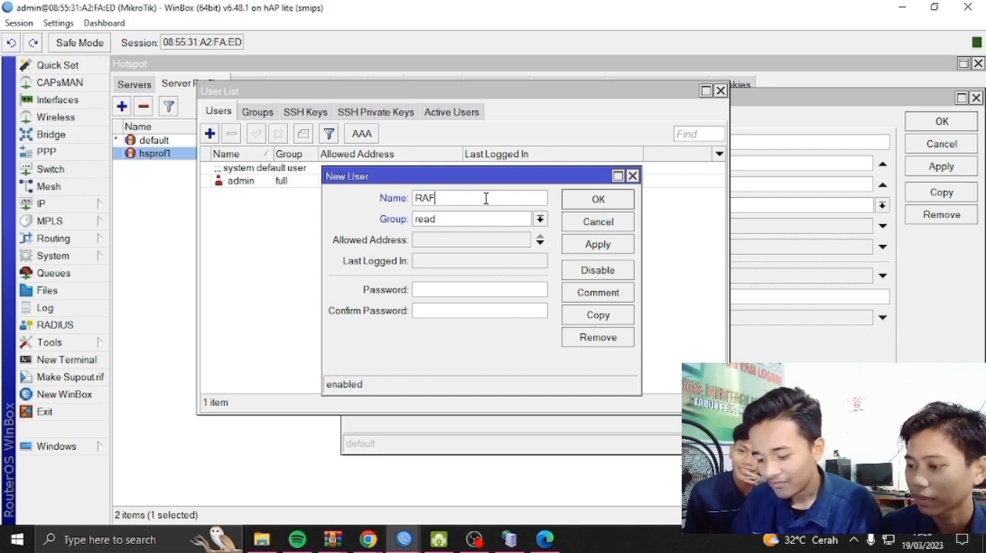
text(RAF.NET)
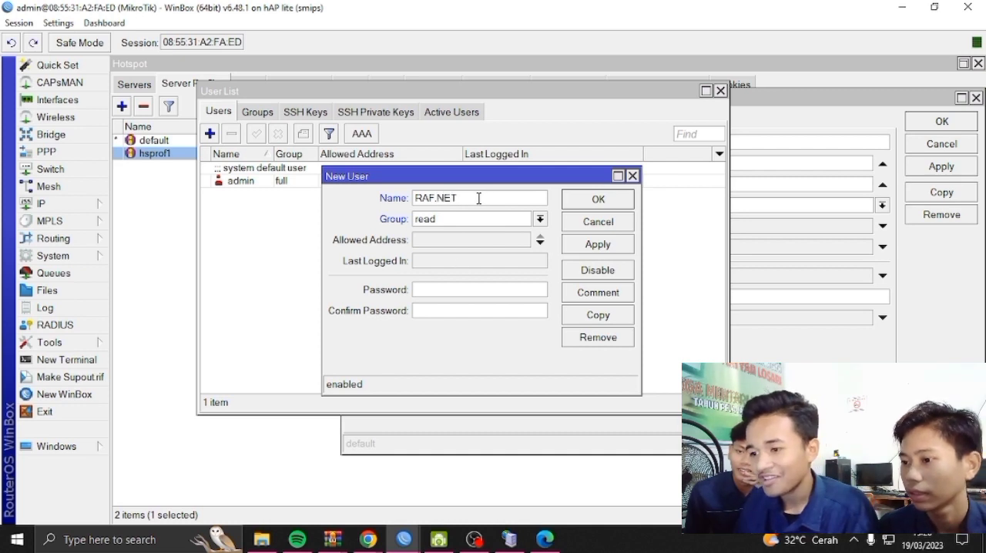
Assign the new user to the full group, enter and confirm the user password, and save the user
click(437, 218)
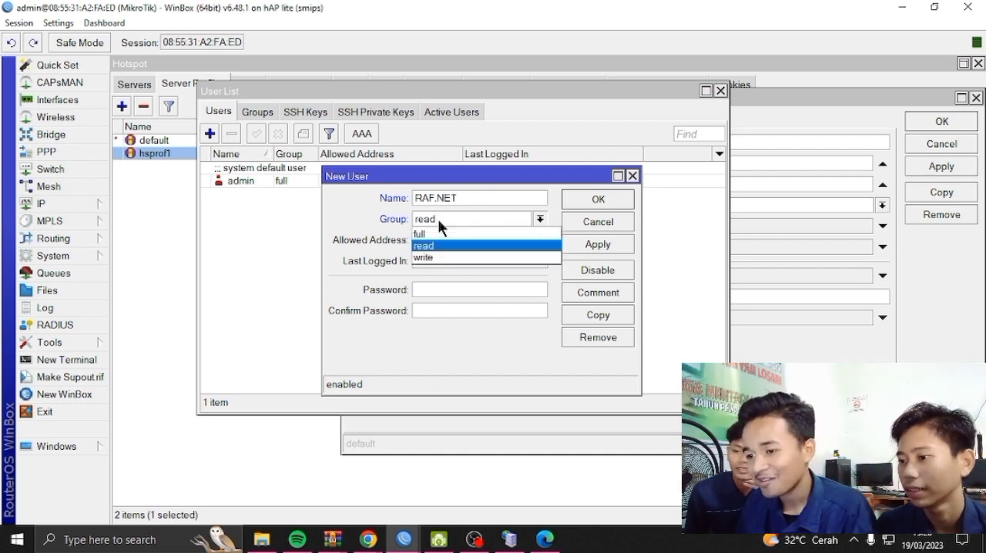
click(465, 236)
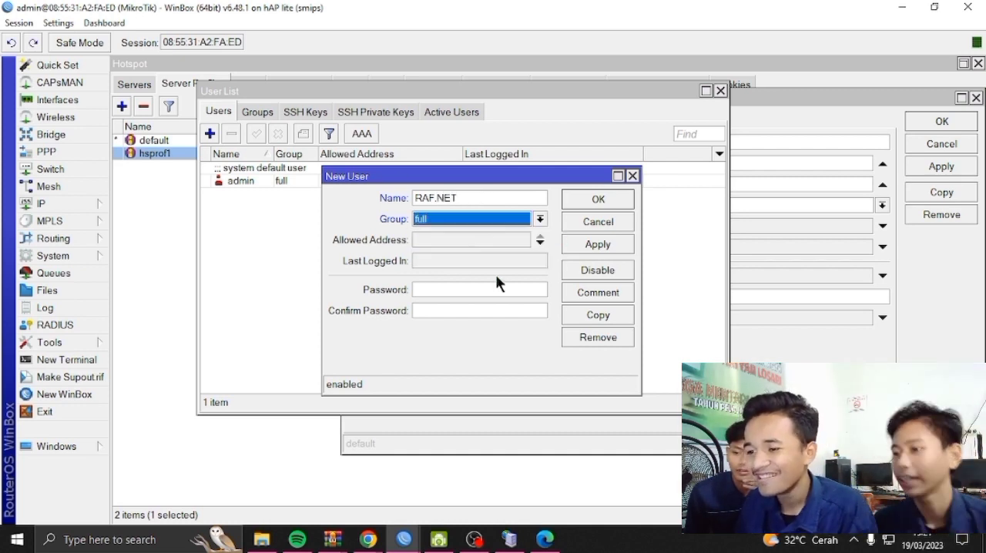
click(456, 221)
click(457, 236)
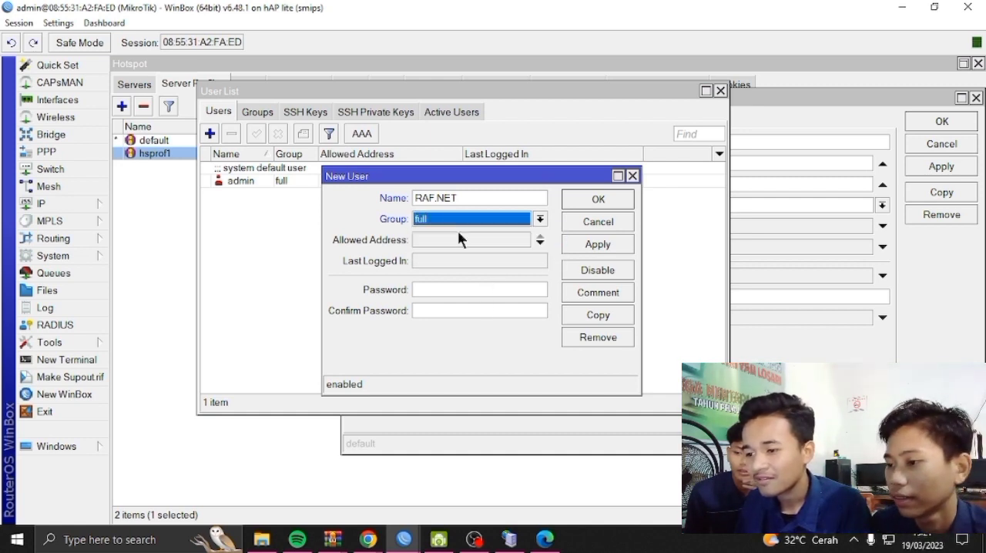
click(458, 291)
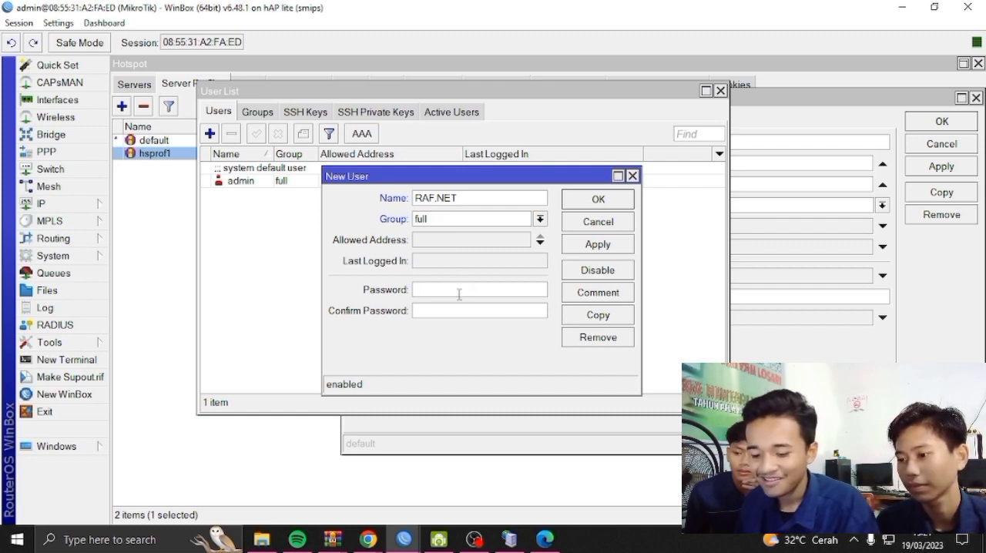
click(455, 314)
text(***)
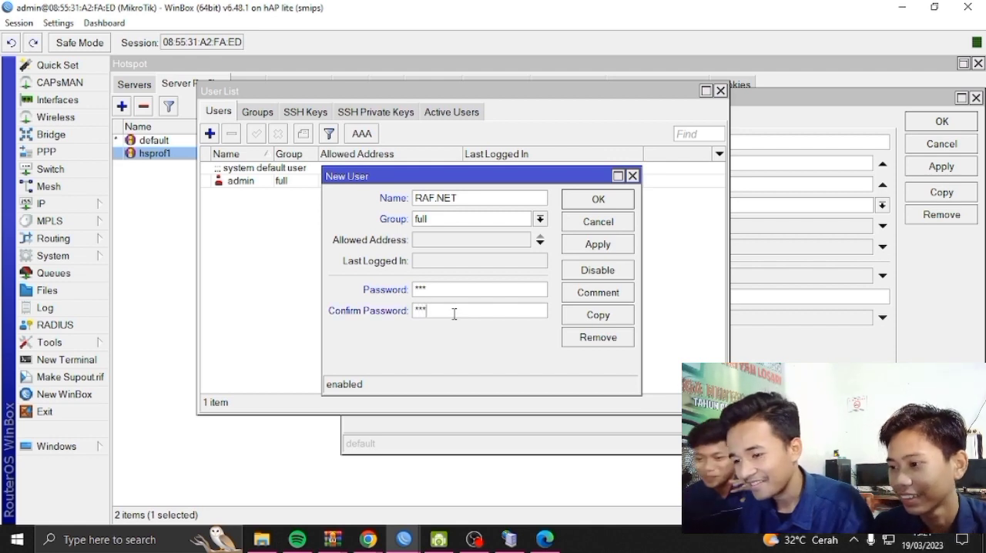
click(607, 247)
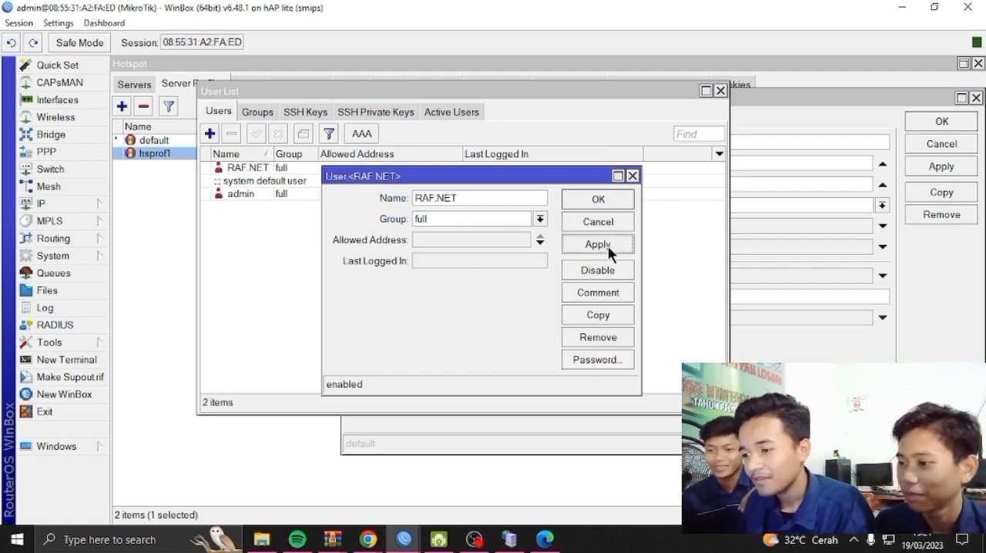
click(608, 198)
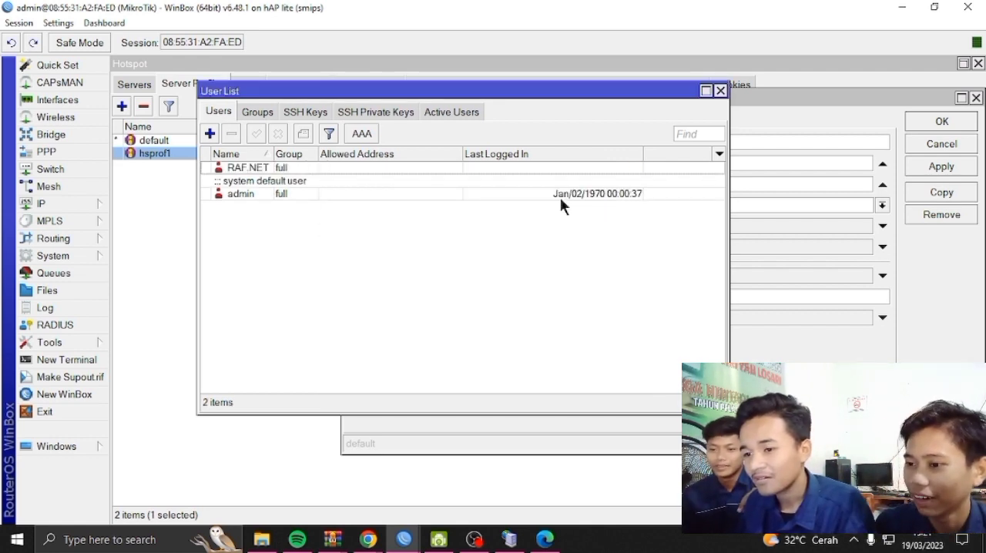
Open the RAF.NET user entry and copy its name
double_click(287, 164)
double_click(294, 165)
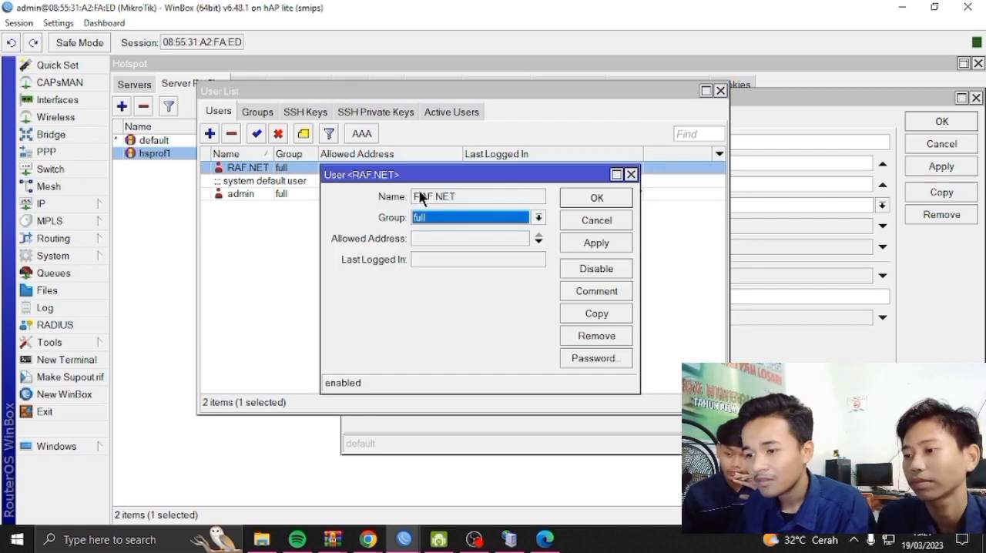
click(418, 198)
double_click(417, 197)
right_click(416, 198)
click(464, 202)
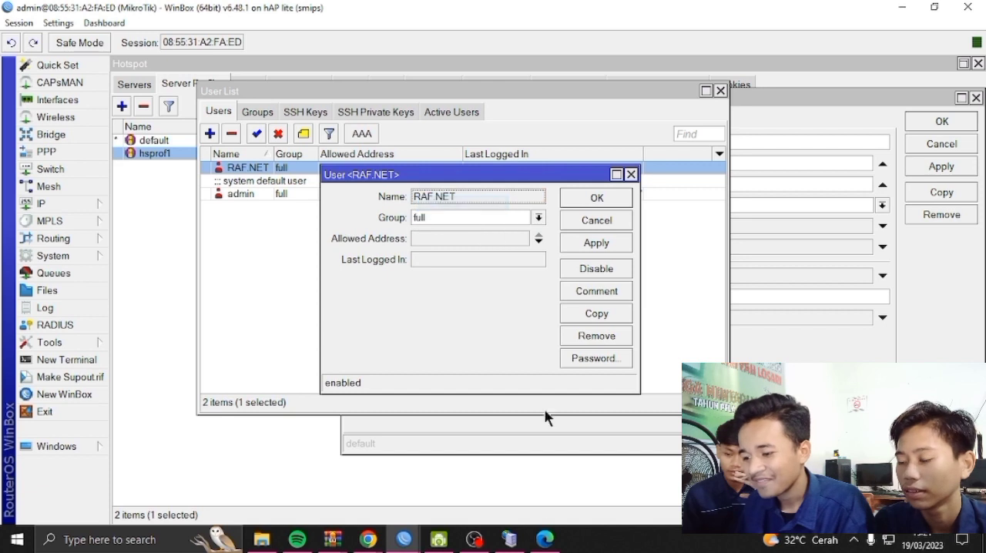
Switch to Mikhmon, paste RAF.NET as the MikroTik username and enter the MikroTik user's password
click(544, 539)
right_click(376, 287)
click(407, 175)
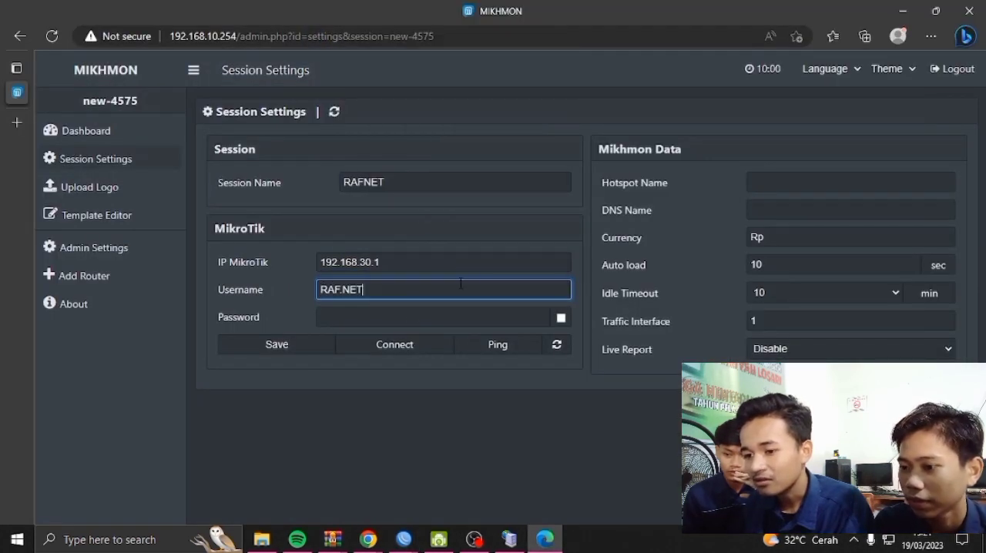
click(365, 321)
text(123)
Set the hotspot name in the Mikhmon data to RAFNET, without a dot
click(790, 189)
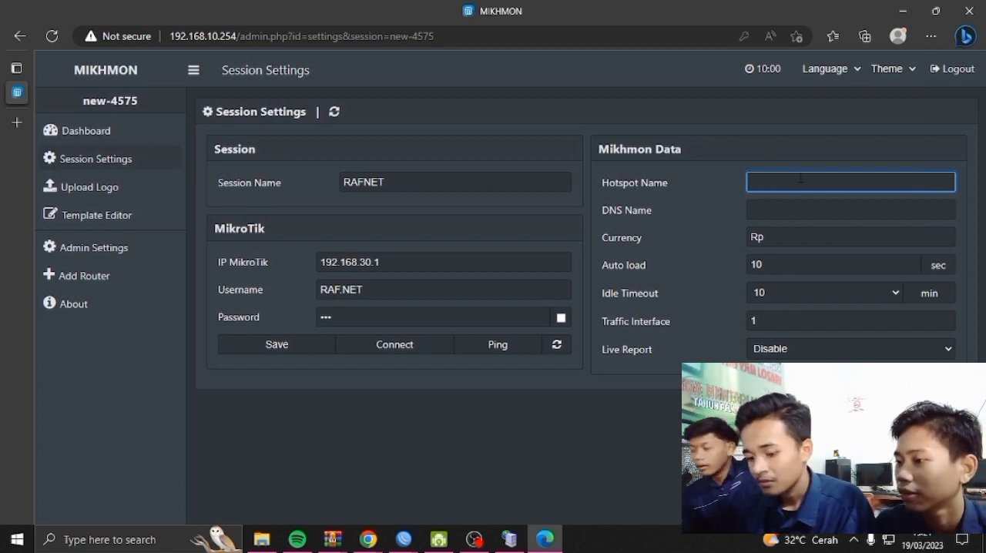
text(RAF.NET)
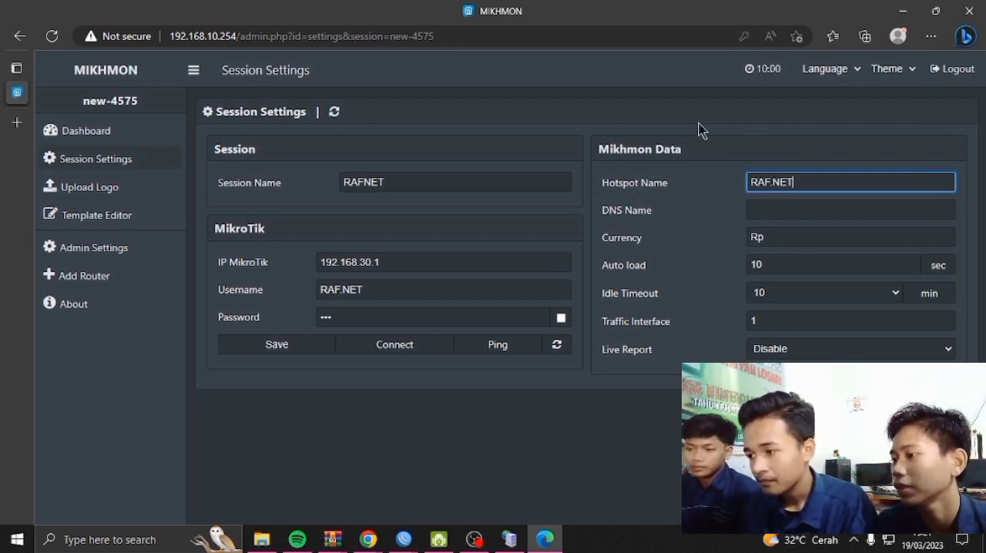
key(Left)
key(Left)
key(Left)
key(BackSpace)
Switch to WinBox, open the hsprof1 hotspot server profile and copy its DNS name
click(758, 209)
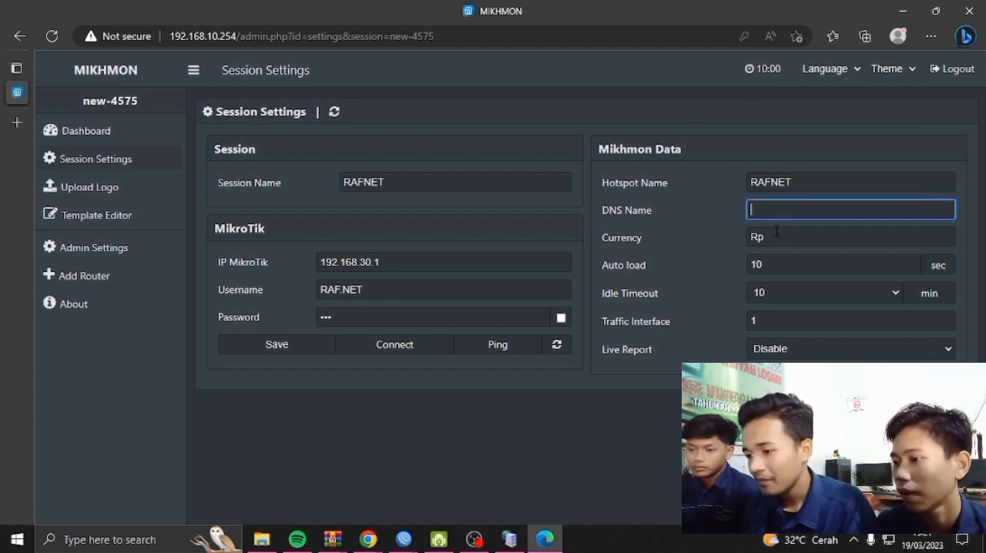
click(548, 542)
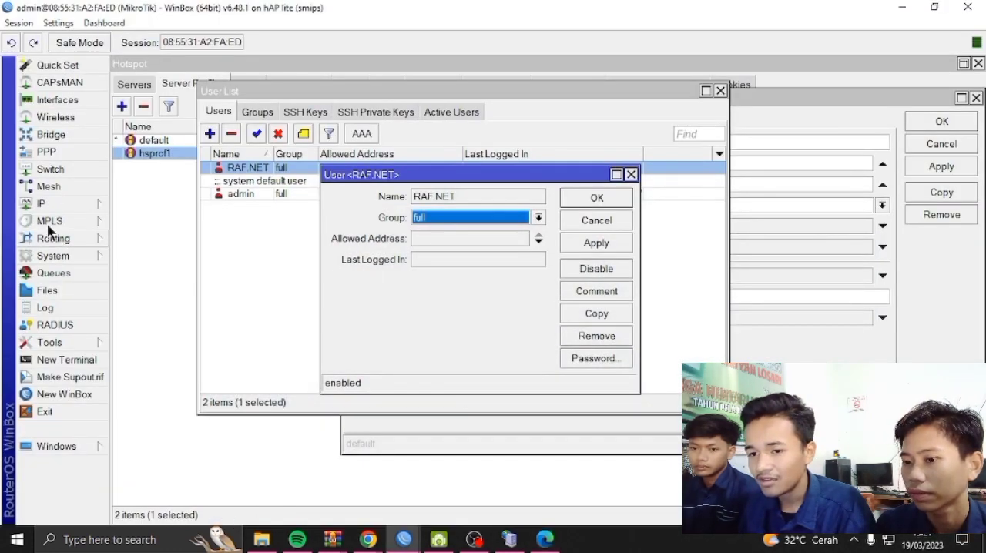
click(49, 202)
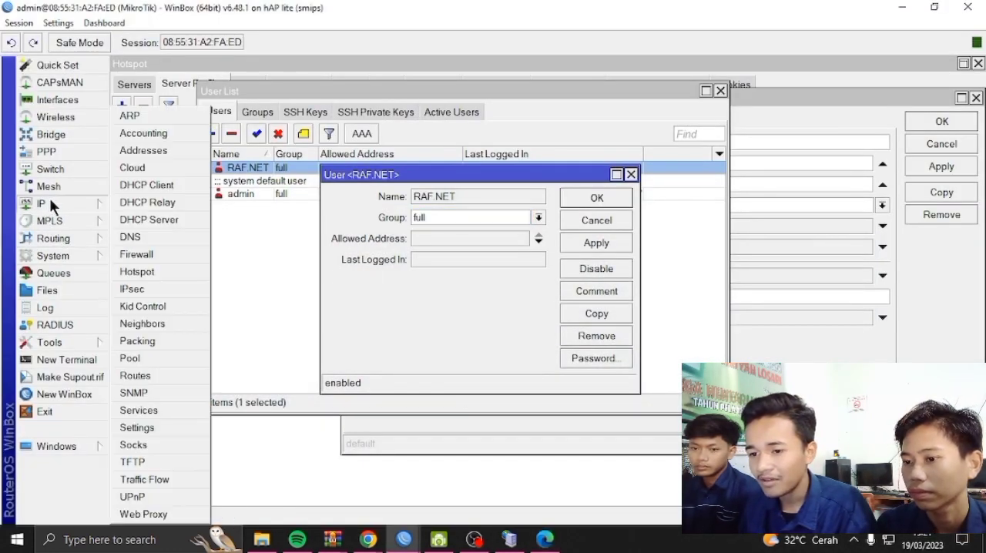
click(179, 273)
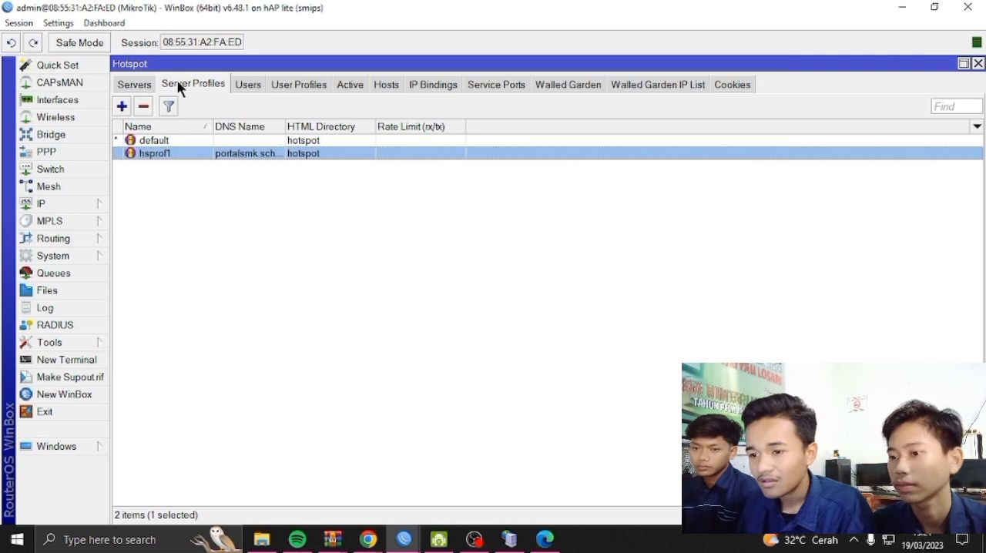
double_click(257, 154)
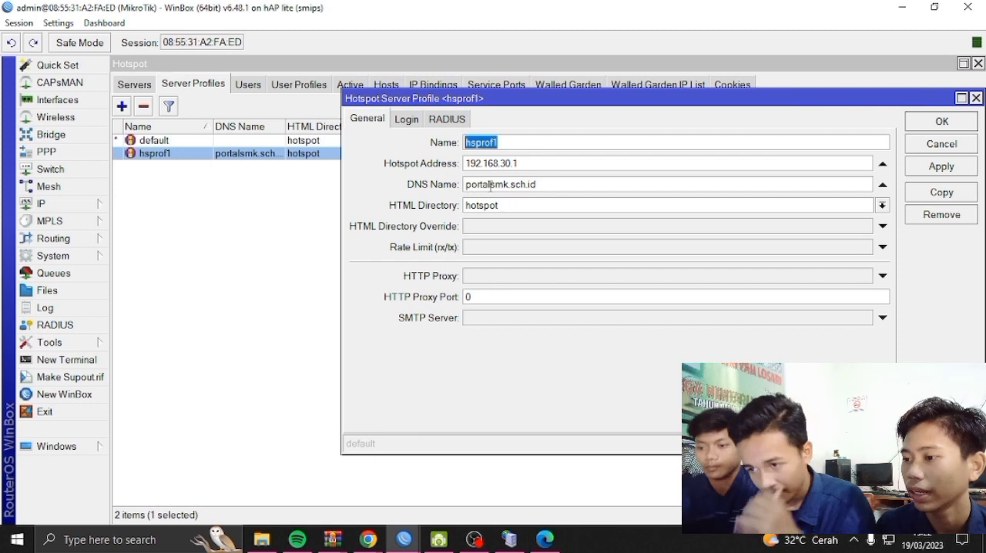
drag(467, 185, 527, 183)
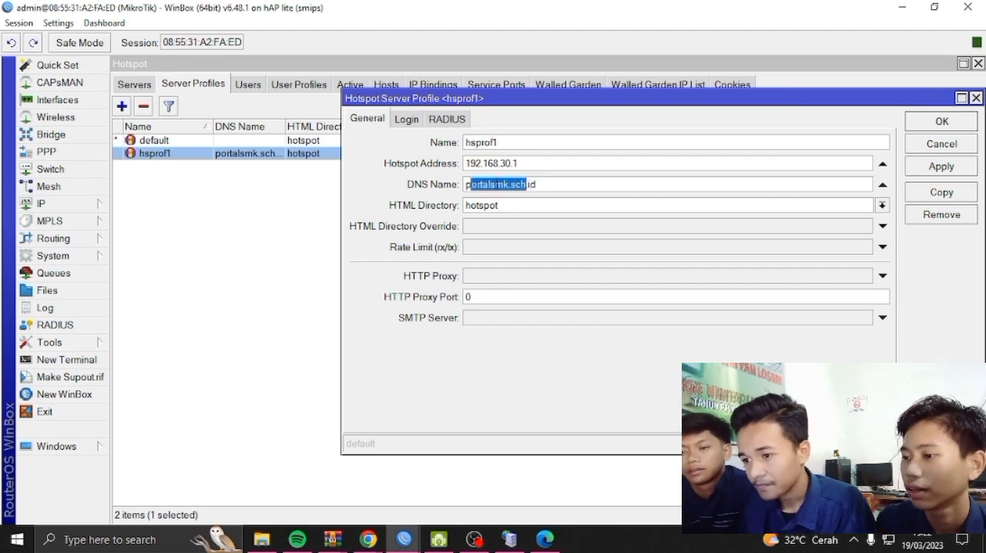
drag(465, 184, 540, 185)
right_click(539, 184)
click(559, 208)
Switch back to Mikhmon, paste portalsmk.sch.id as the DNS name and save the session settings
click(545, 540)
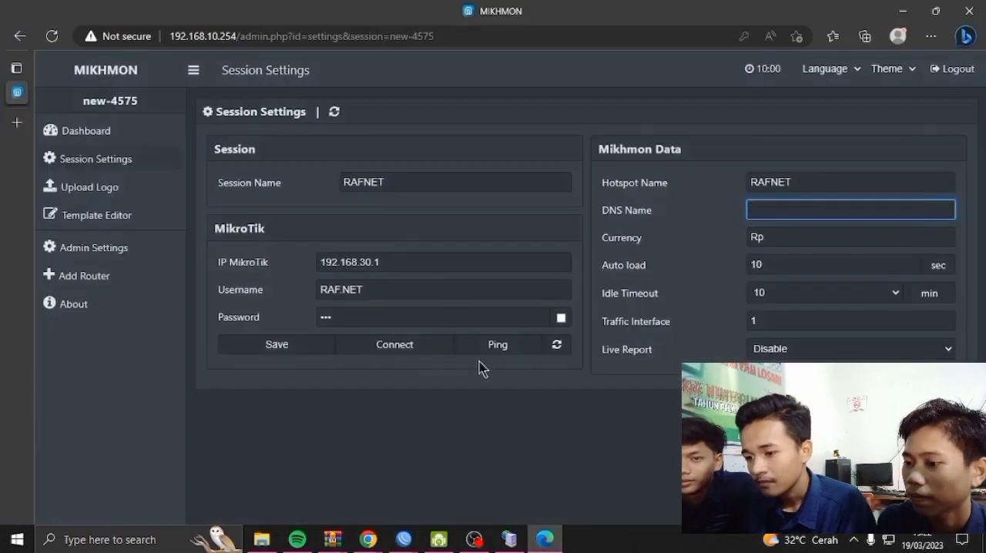
right_click(785, 209)
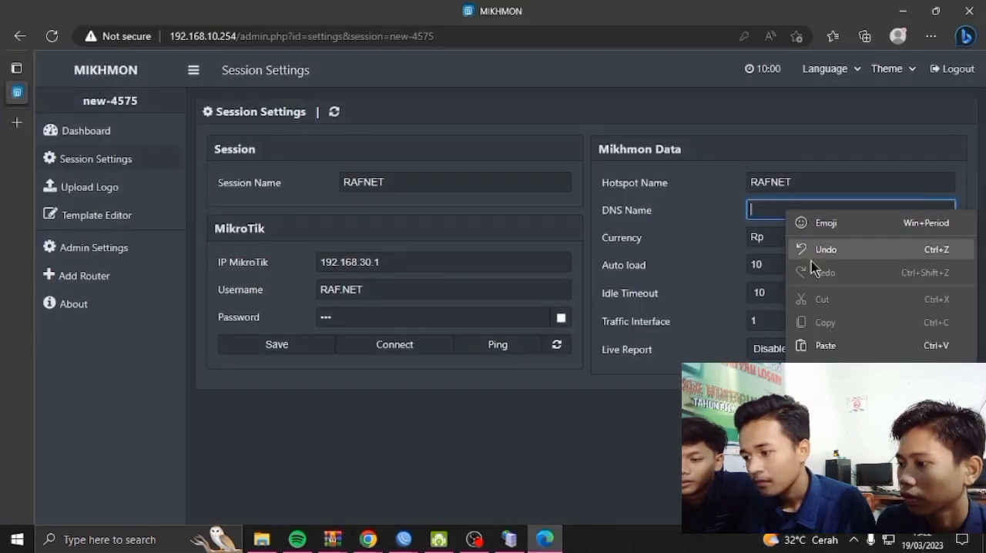
click(844, 348)
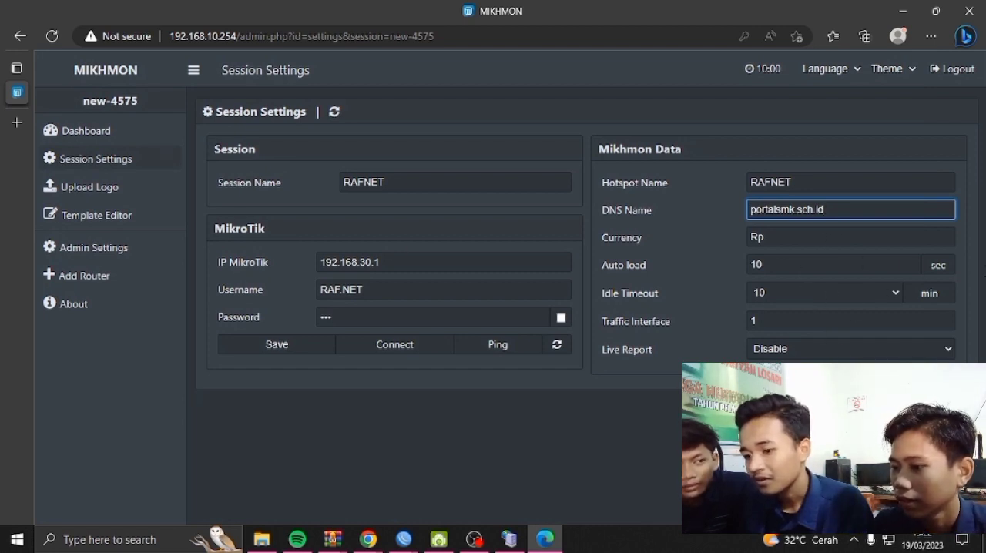
click(290, 345)
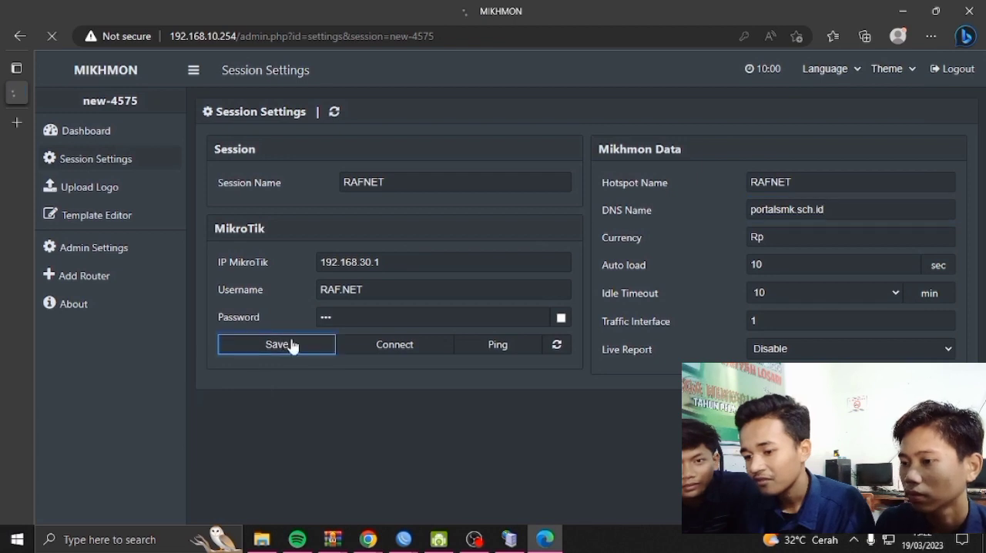
Run a ping test to the MikroTik router and connect Mikhmon to the RAFNET session
click(519, 349)
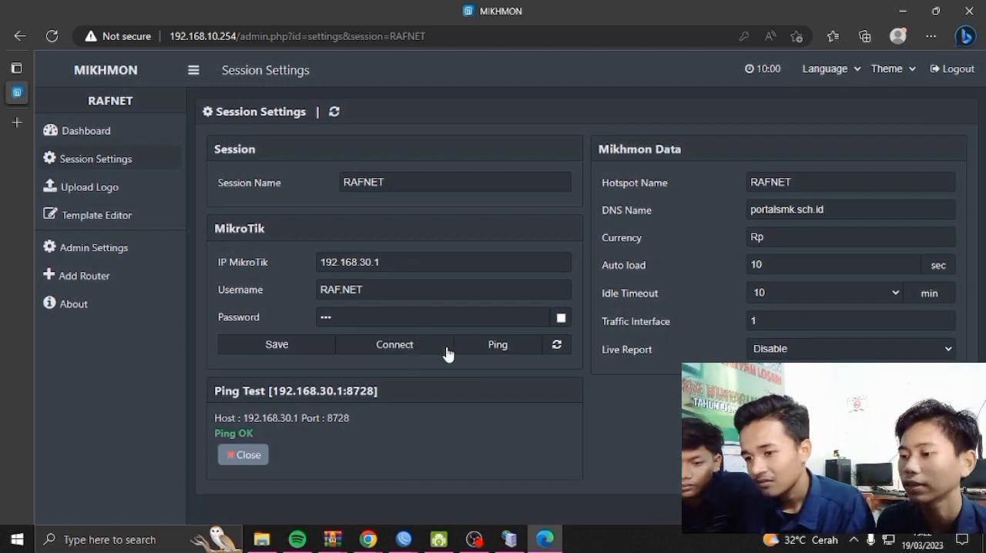
click(399, 346)
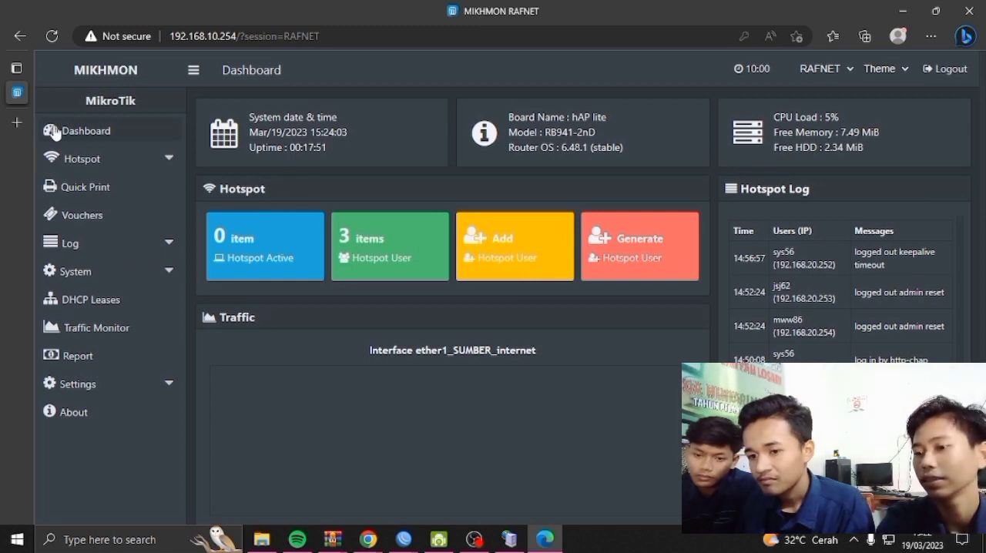
click(103, 352)
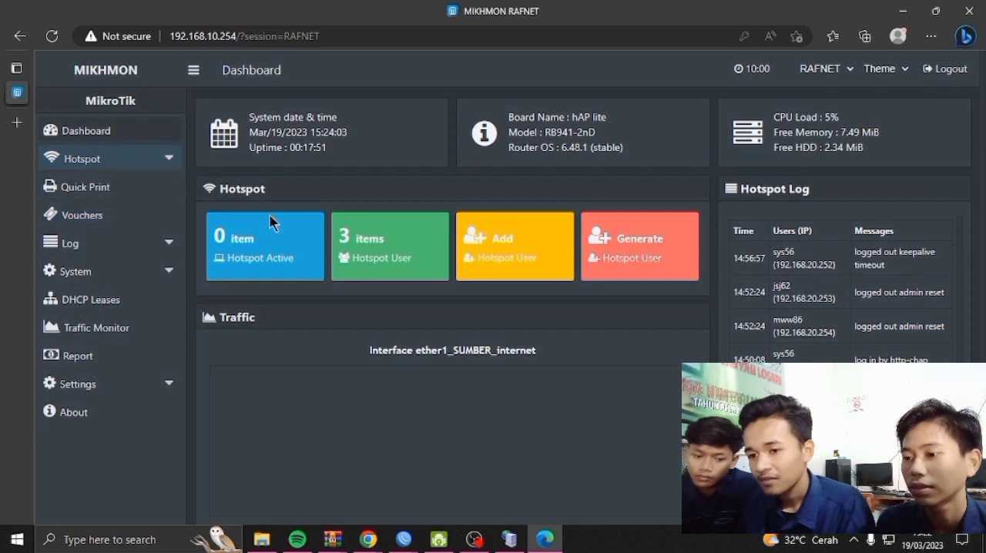
Start a new hotspot user profile and name it 1 HARI 3000 RIBU
click(167, 162)
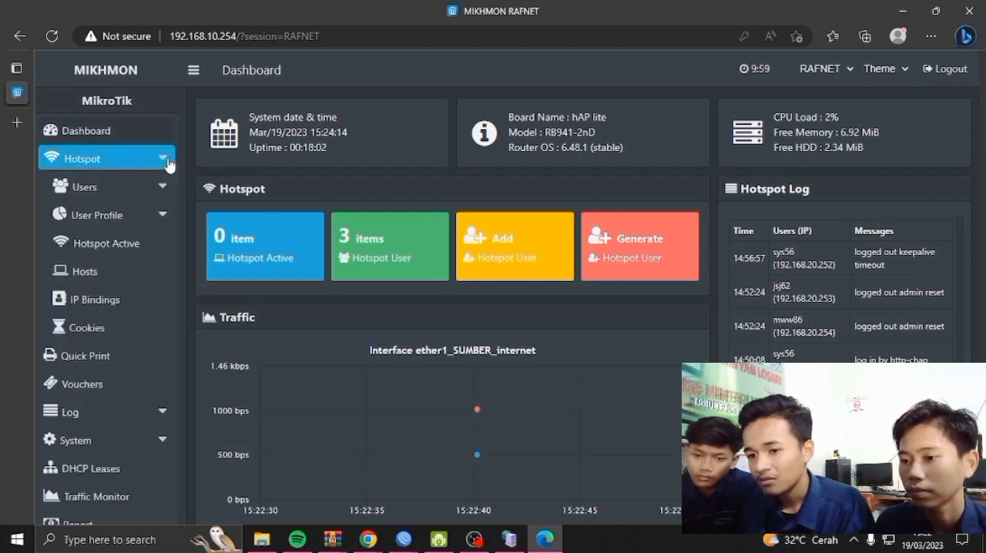
click(163, 219)
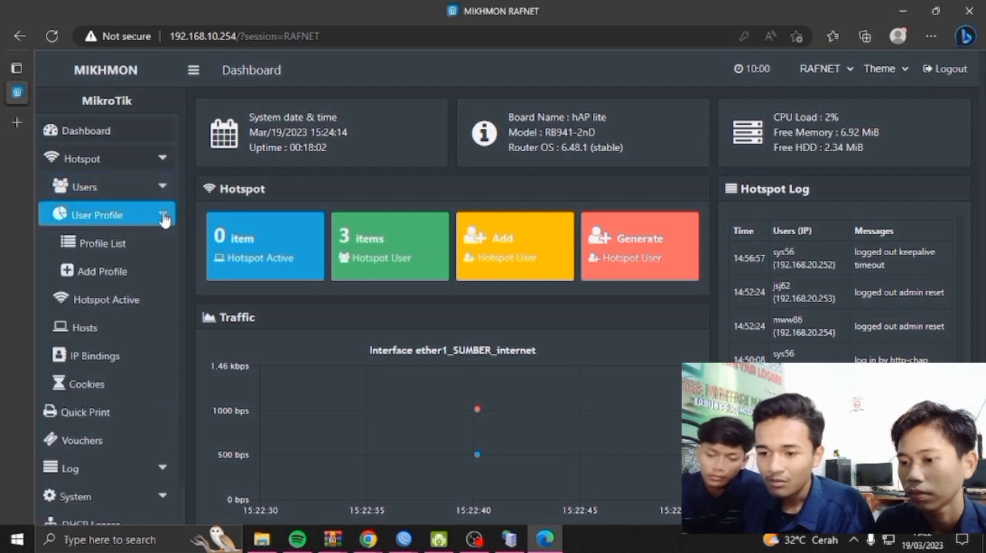
click(132, 244)
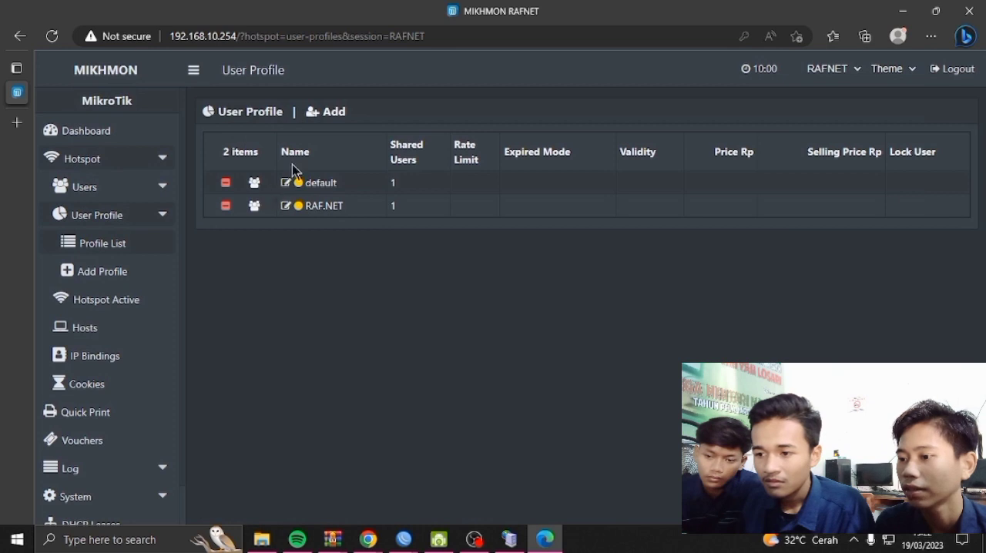
click(318, 115)
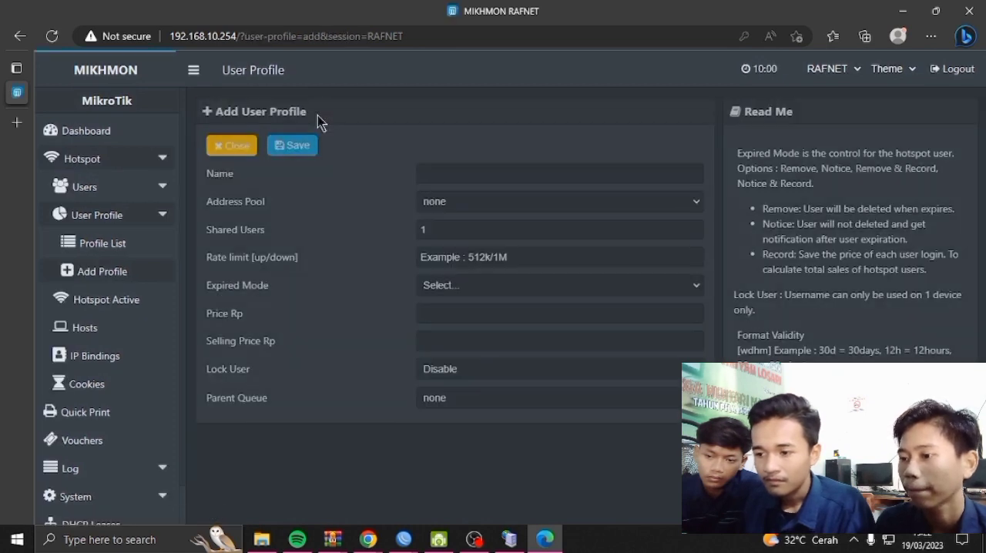
click(463, 178)
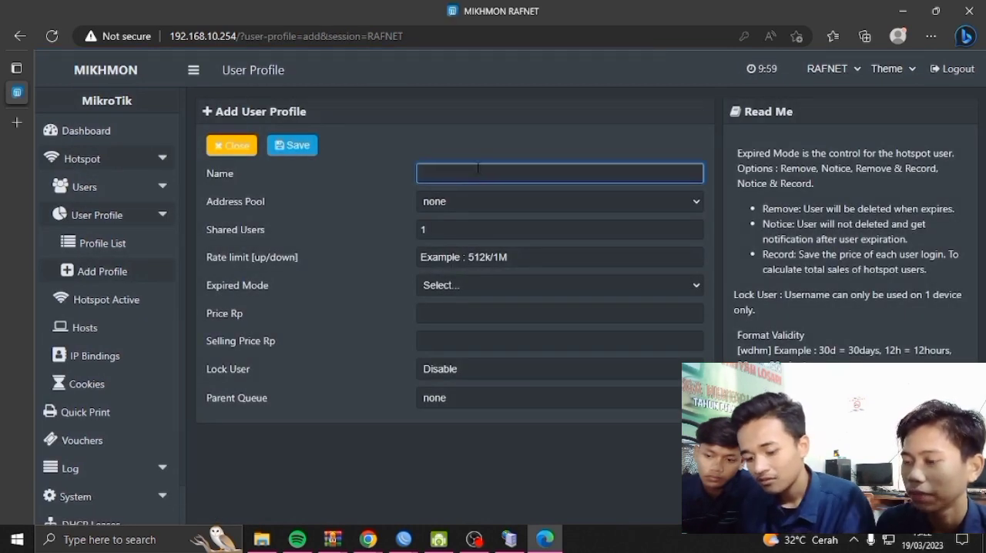
text(1)
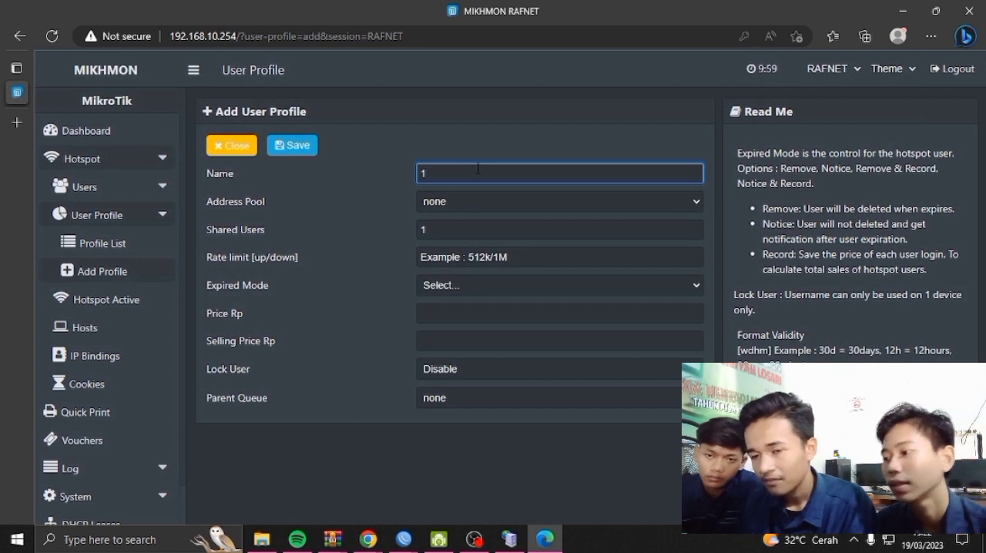
text( HARI)
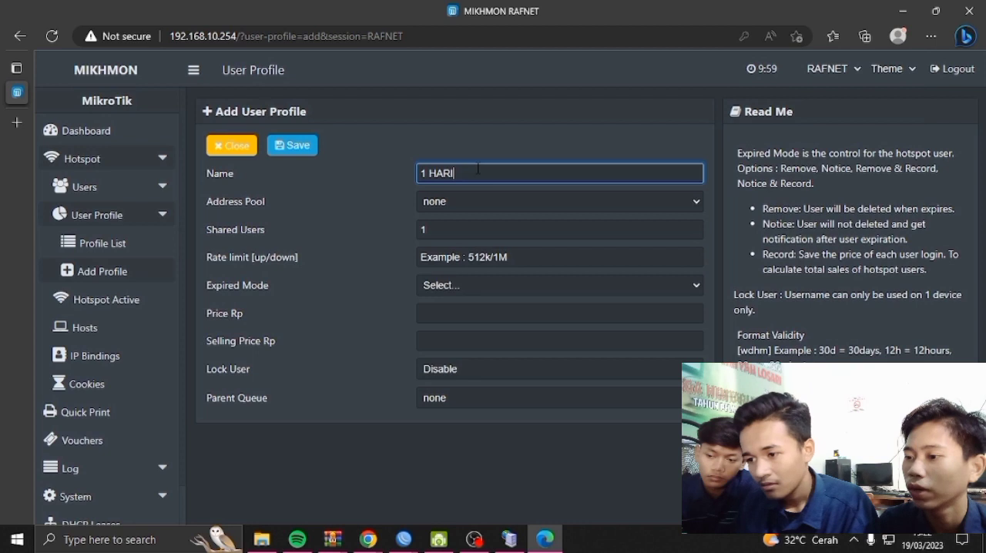
text( 3000 )
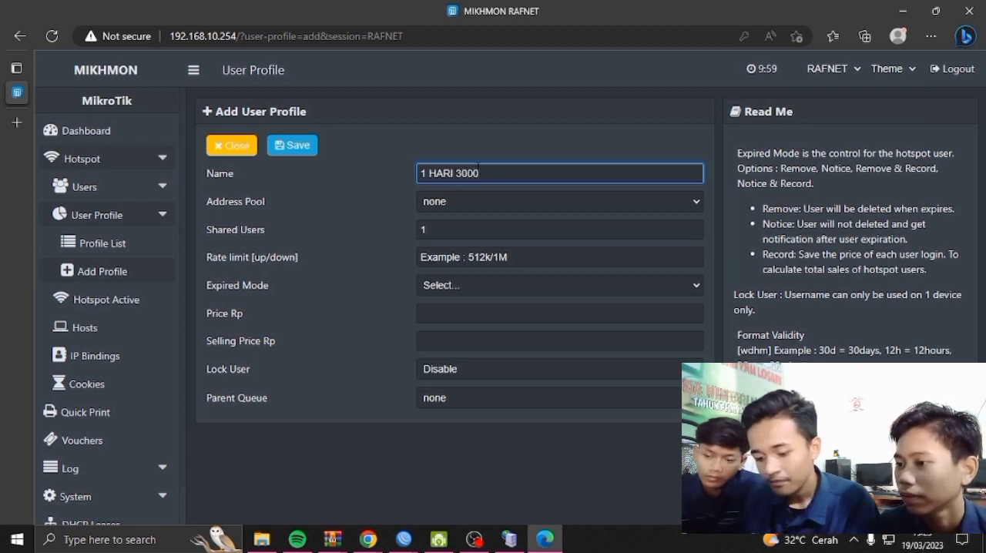
text(R)
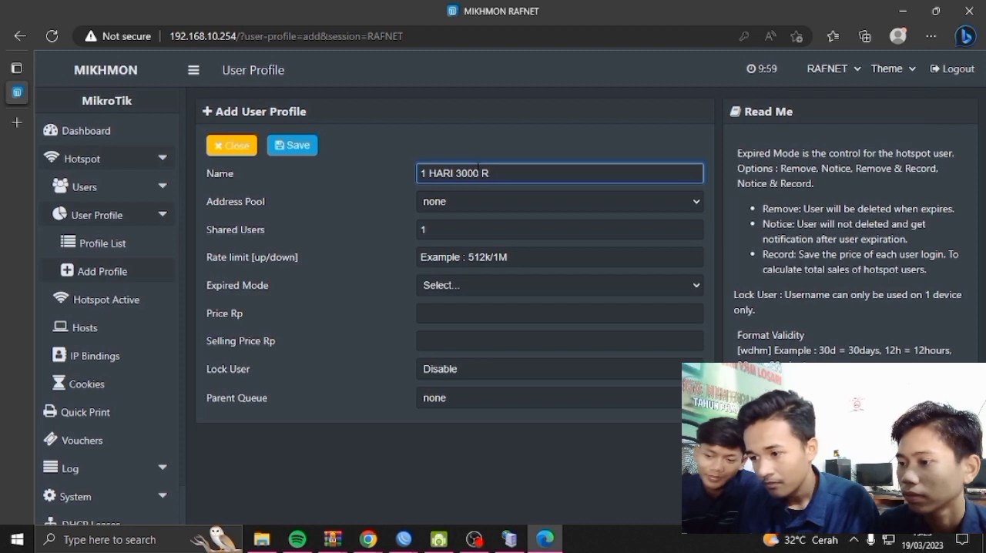
text( R)
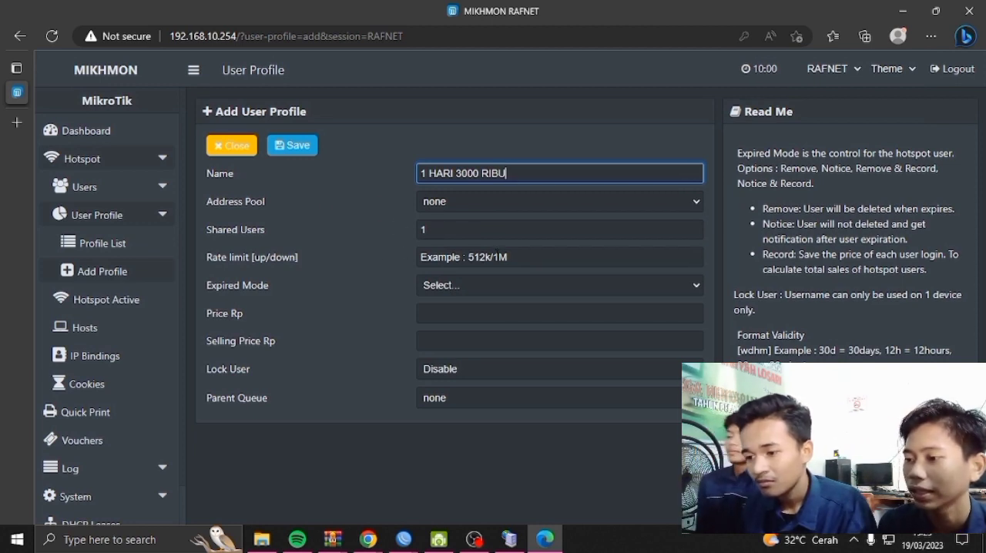
Set the new user profile's upload/download rate limit to 512k/1M
click(505, 257)
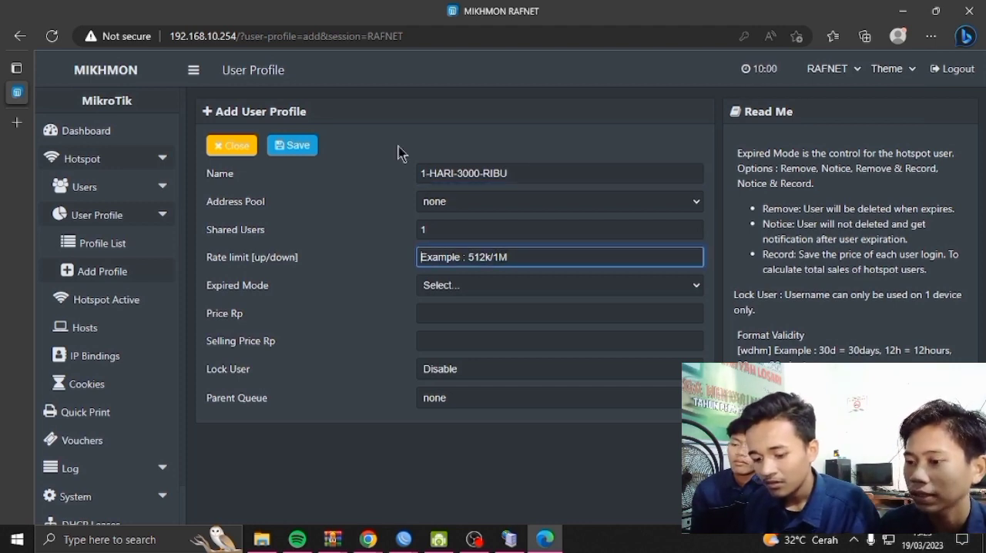
text(5)
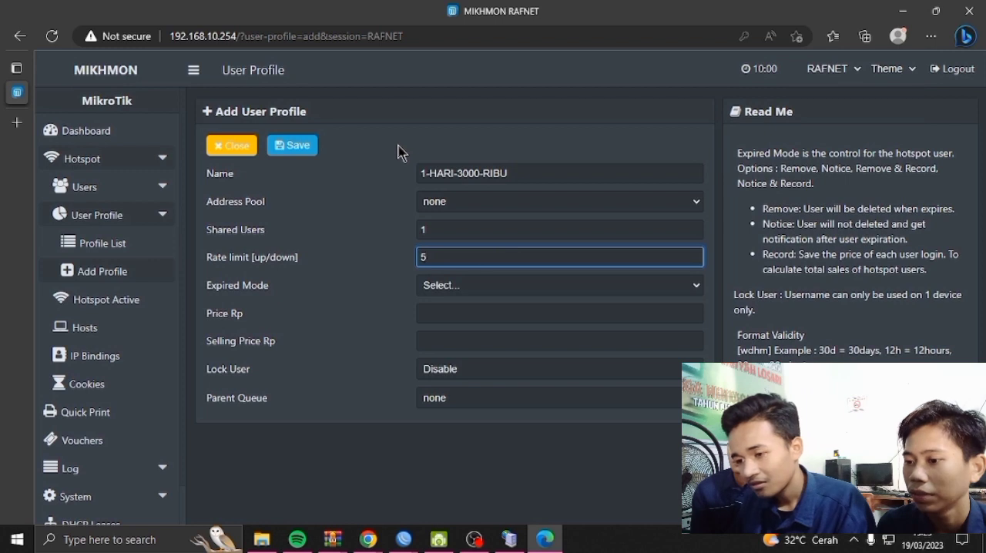
text(12K)
key(BackSpace)
text(k/)
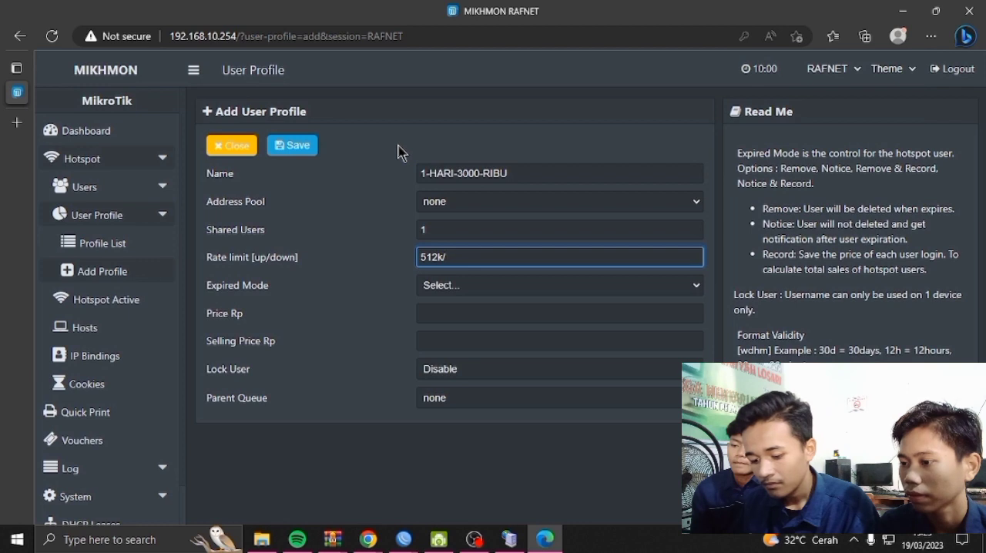
key(BackSpace)
text(/1M)
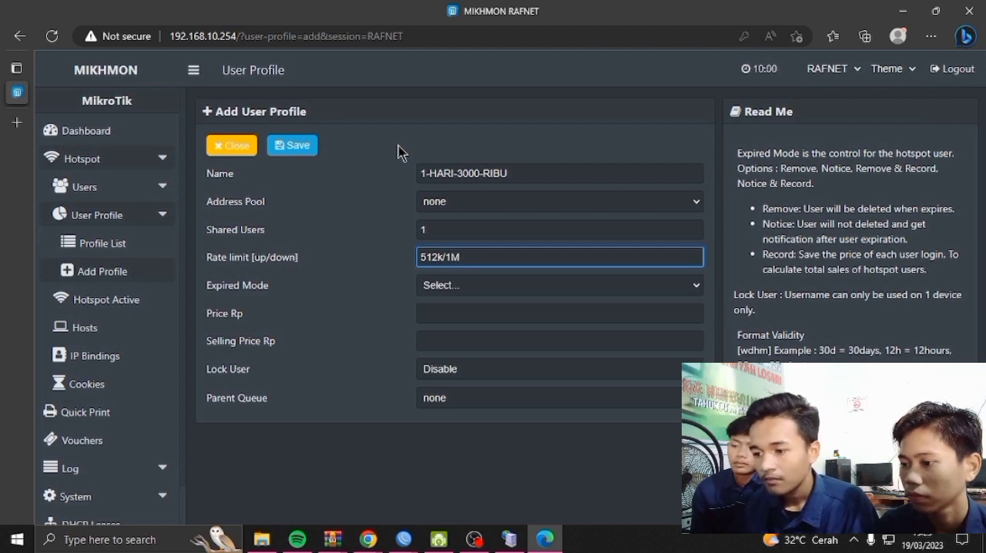
Set the profile's expired mode to Remove with a validity of 1d
click(452, 285)
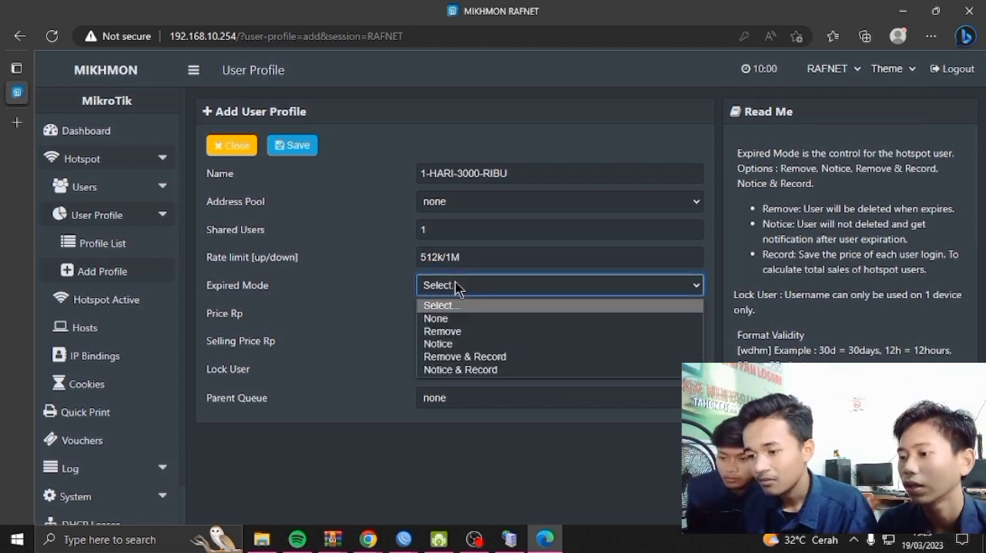
click(501, 332)
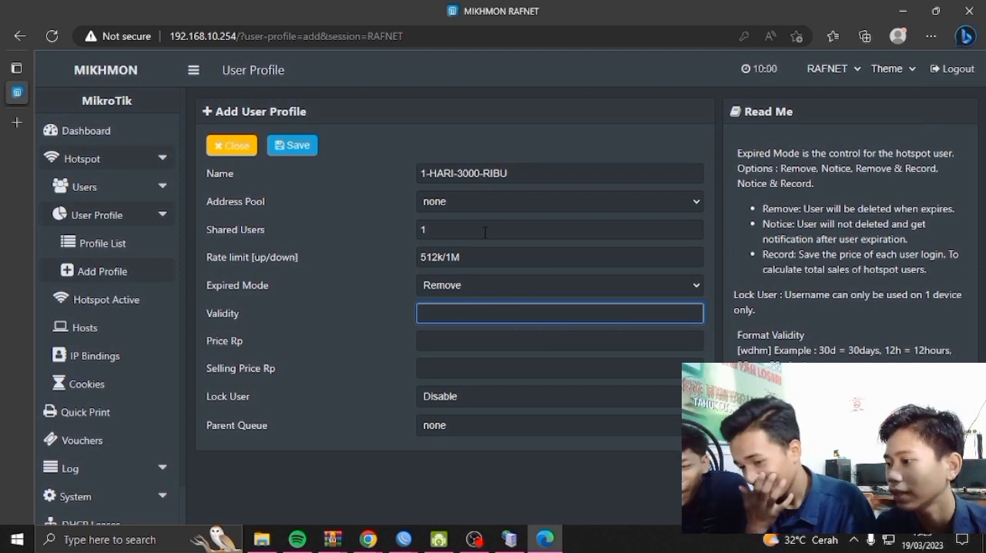
text(D)
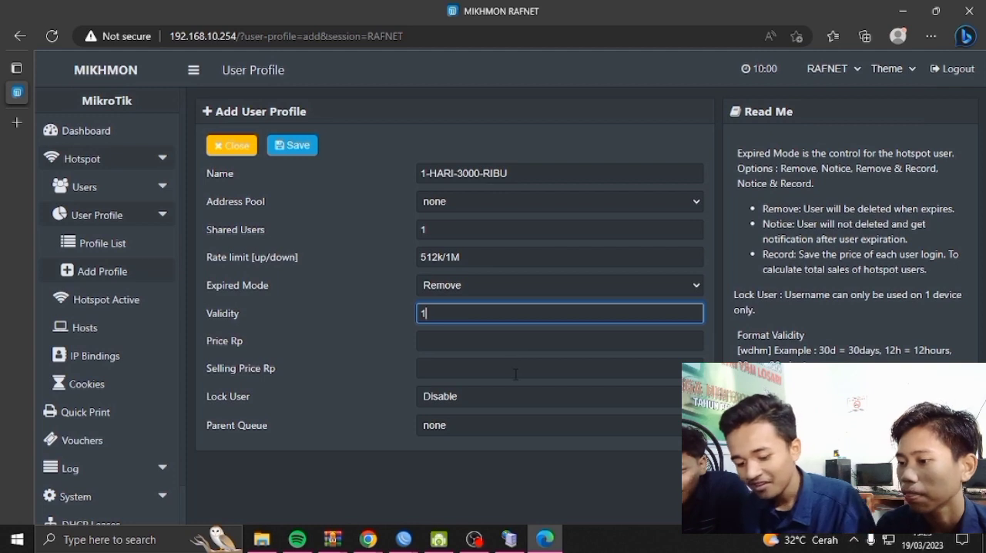
text(D)
key(BackSpace)
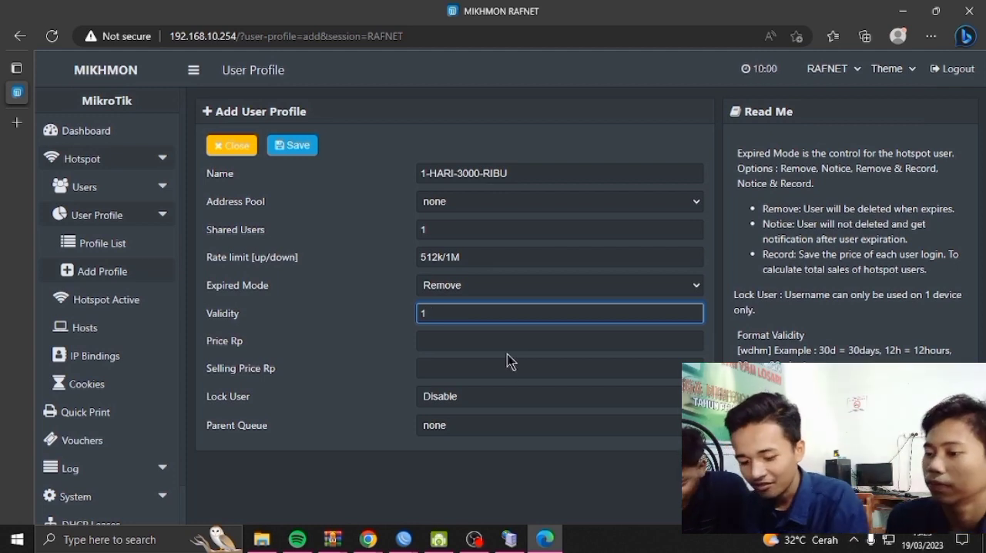
text(d)
click(489, 349)
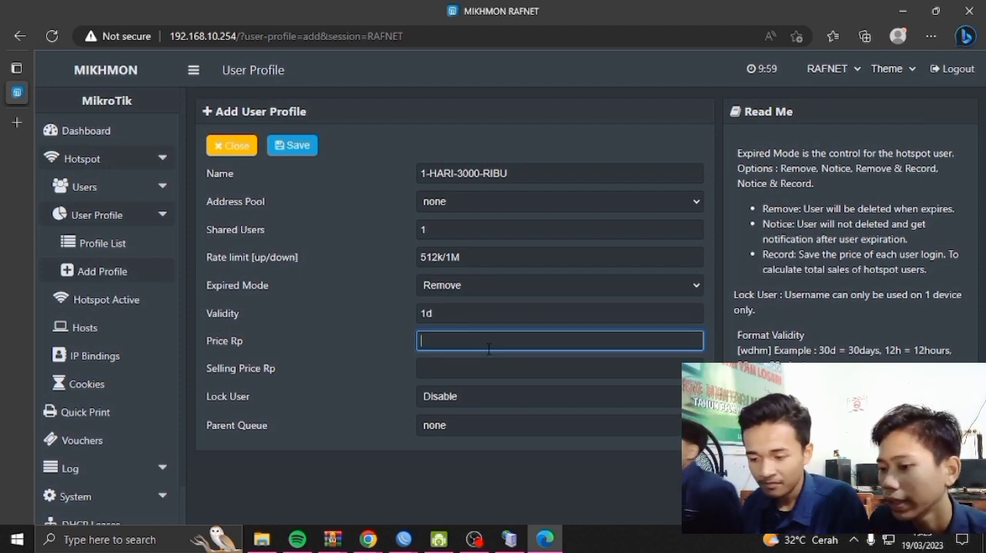
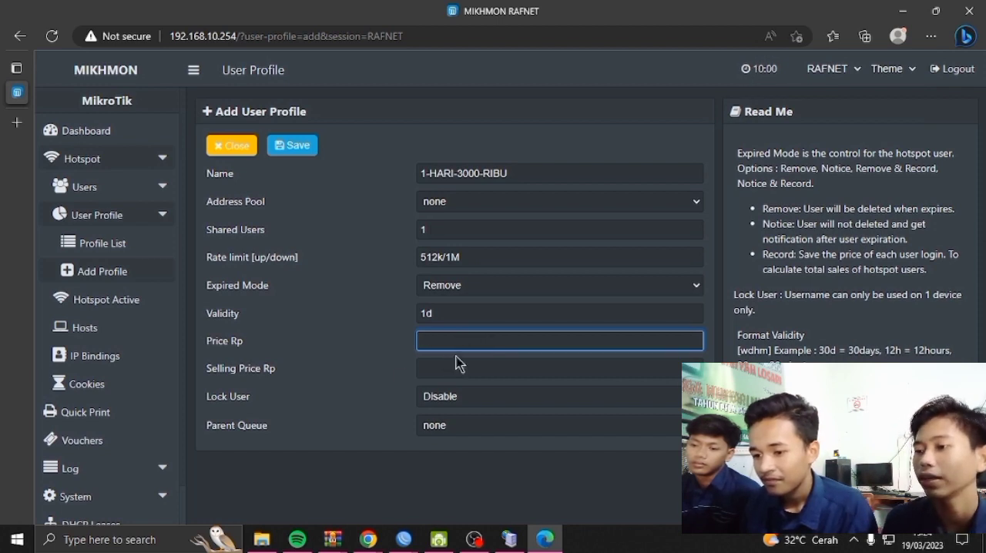
Set the one-day profile's price and selling price to 3000 Rp, then save and close it
click(466, 364)
click(468, 348)
click(472, 360)
click(474, 343)
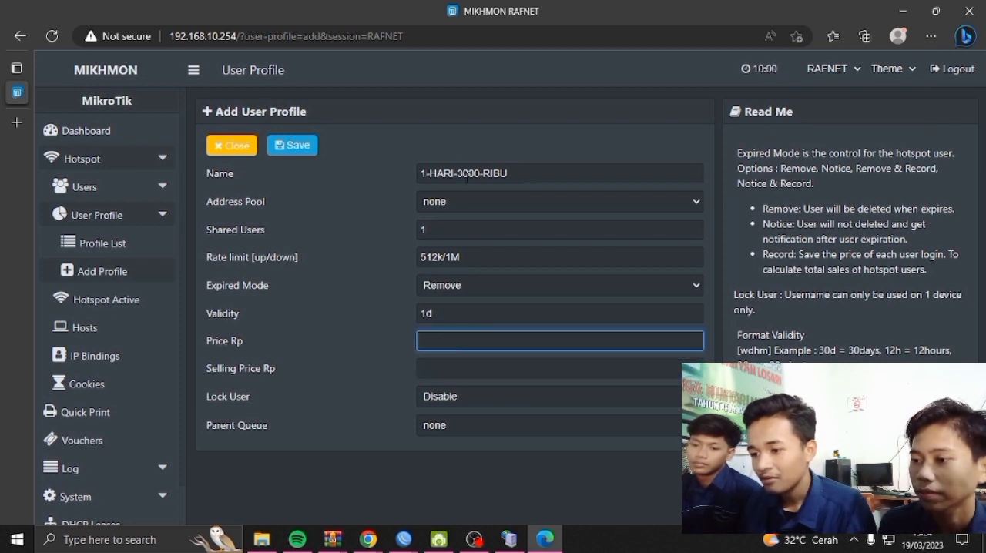
click(503, 377)
text(3000)
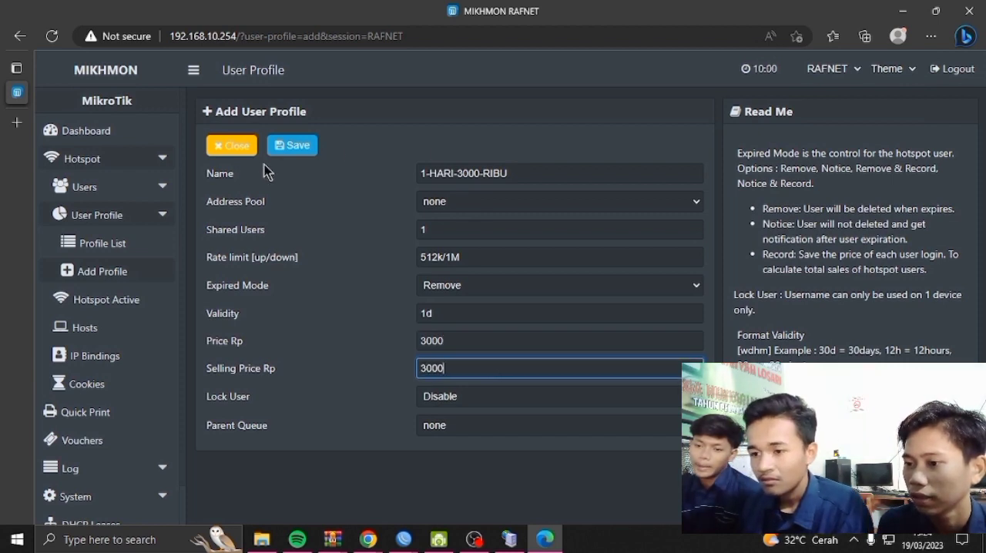
click(313, 152)
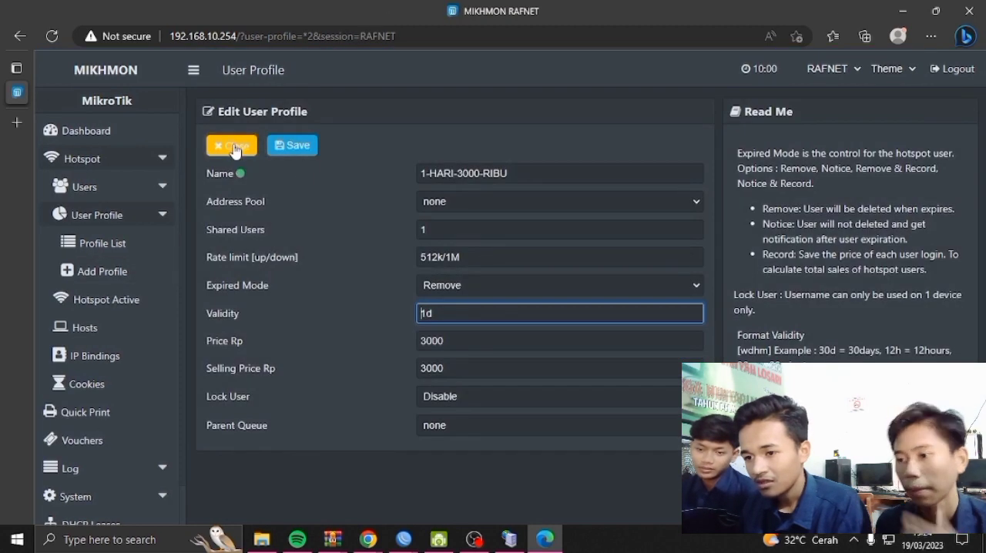
click(235, 149)
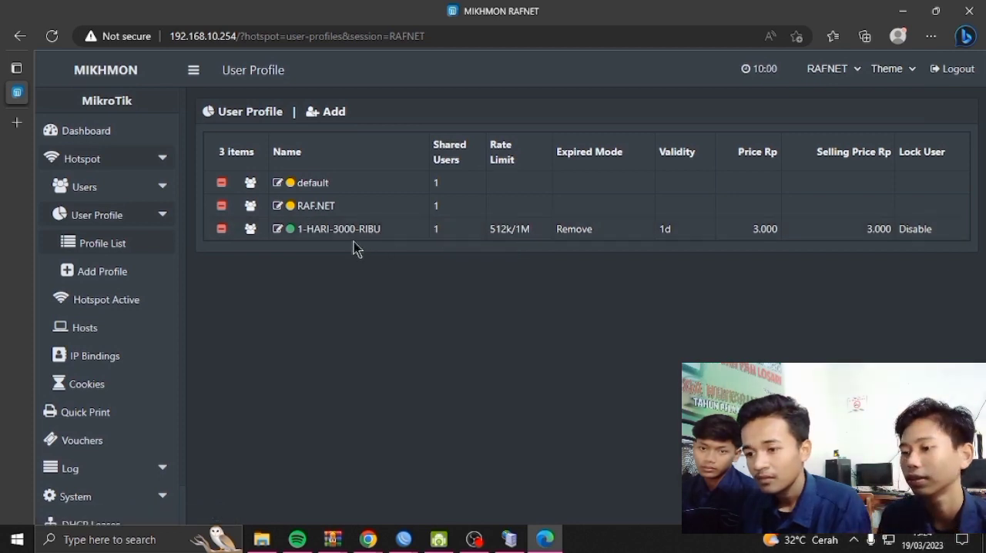
Start another hotspot user profile and name it 1 jam 1000 ribu
click(324, 114)
click(449, 174)
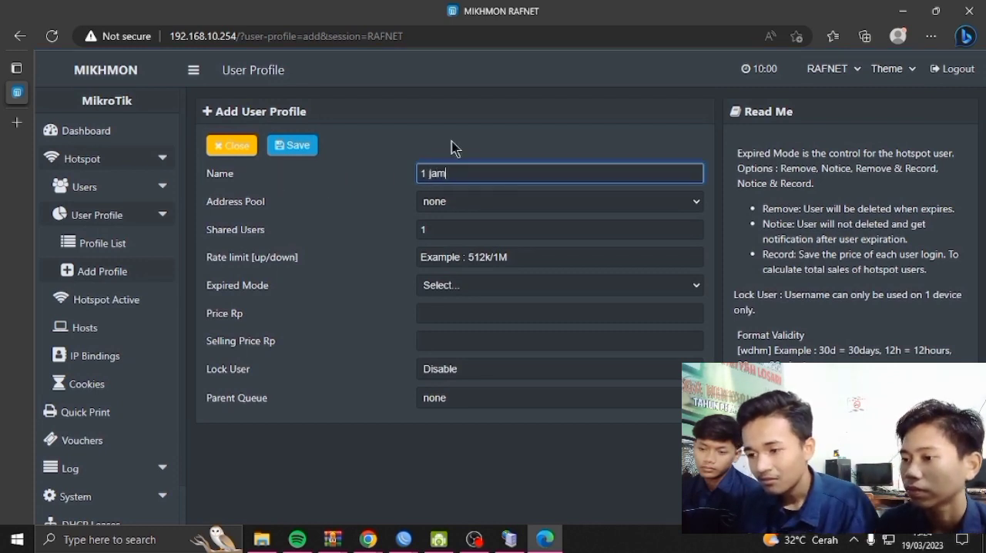
text(1 jam )
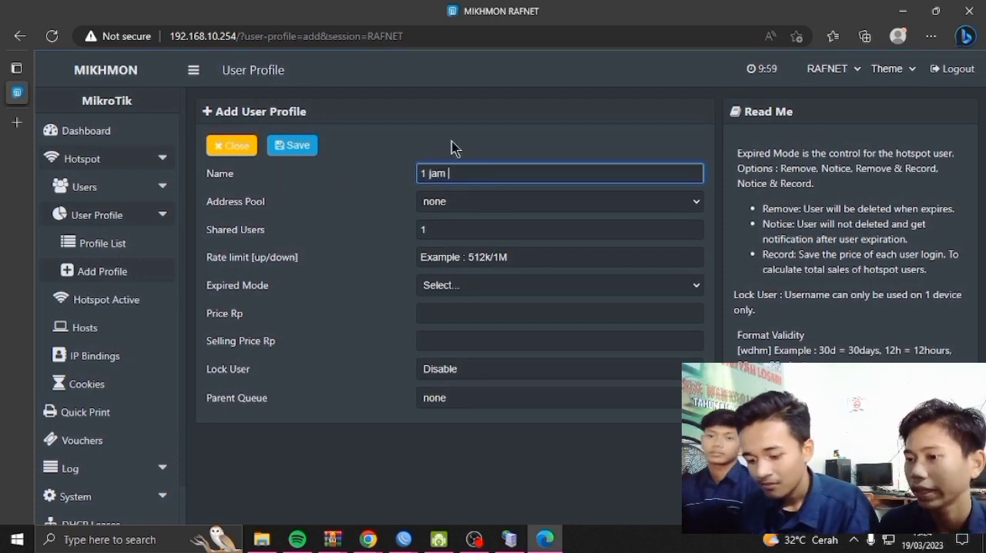
text(100)
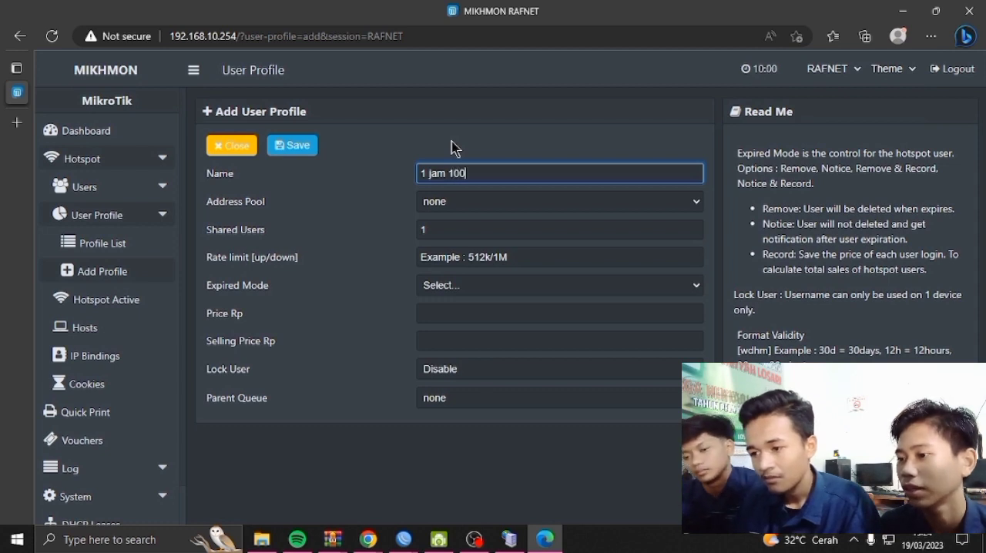
text(0-ribu)
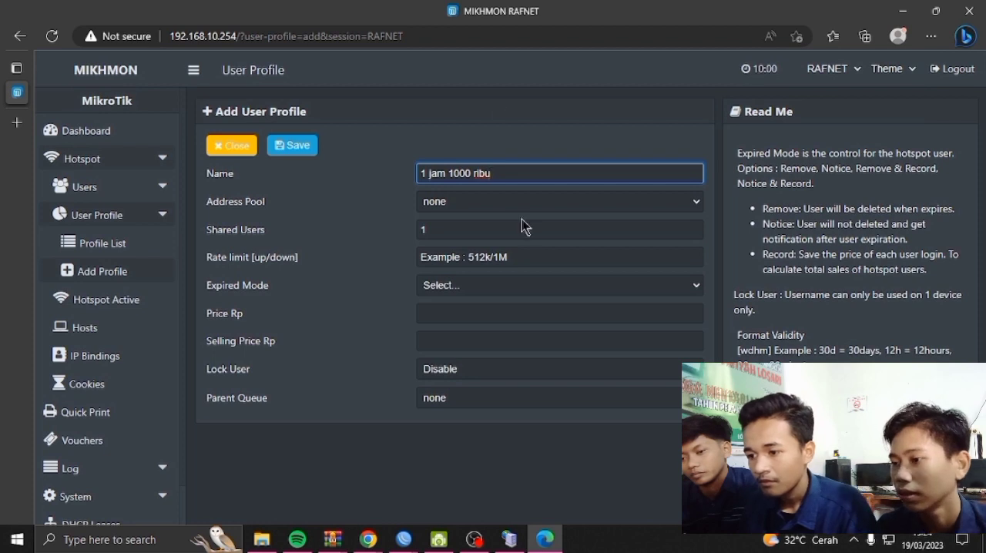
Set the one-hour profile's upload/download rate limit to 512k/1M
click(507, 257)
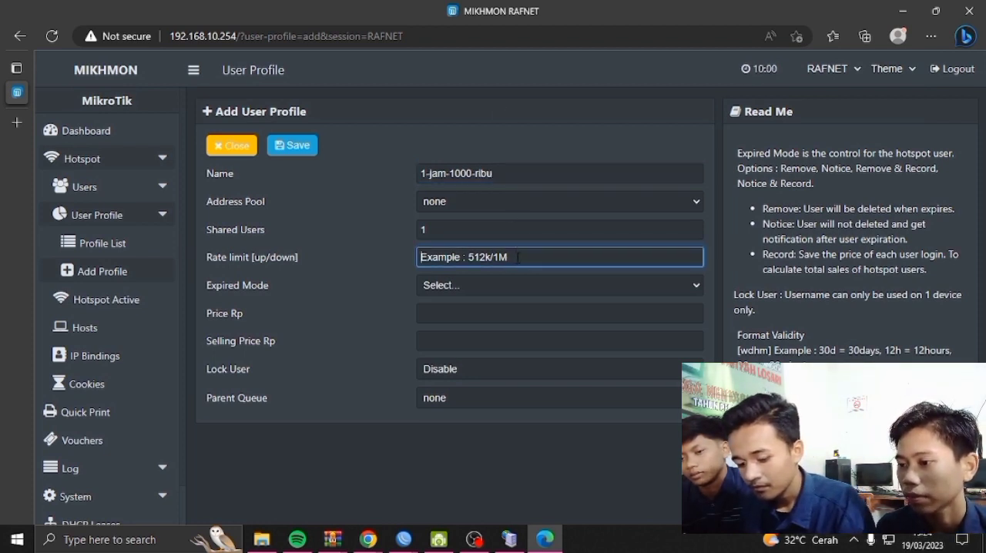
text(512k/1M)
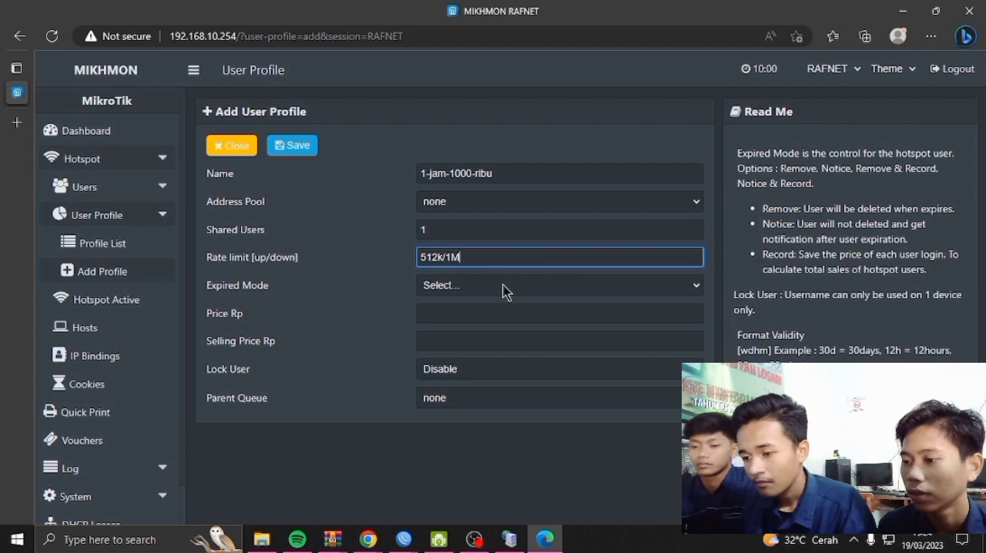
Set the one-hour profile's expired mode to Remove with a validity of 60m
click(502, 287)
click(520, 286)
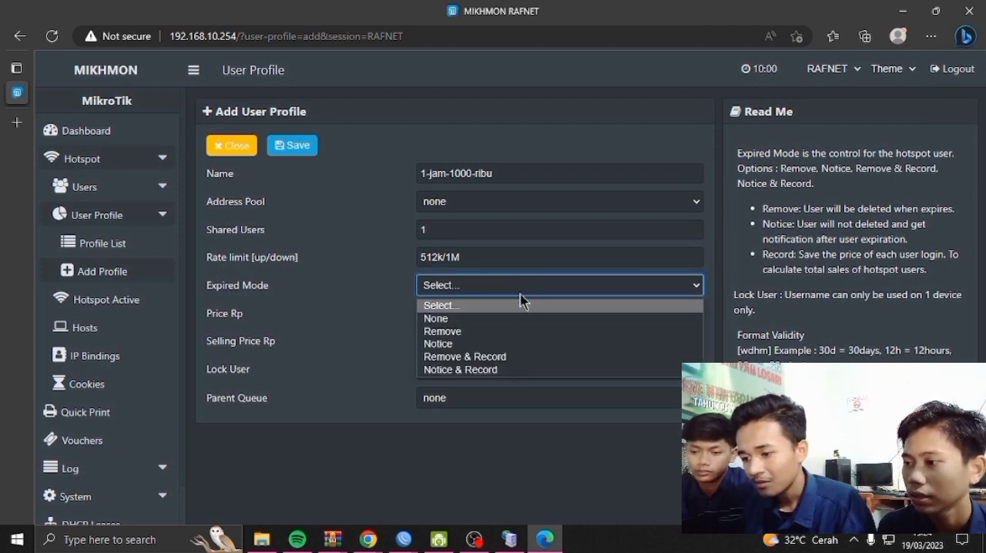
click(514, 332)
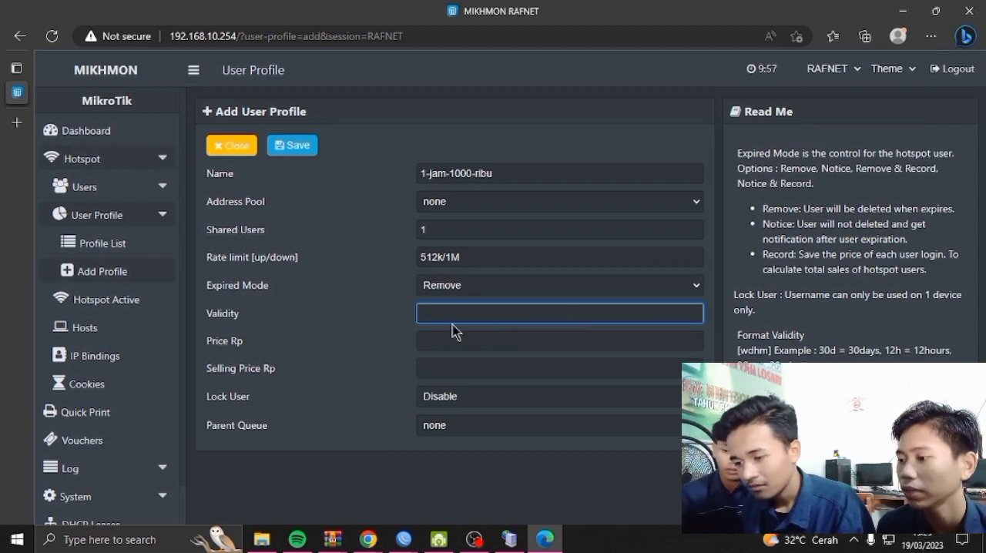
text(1)
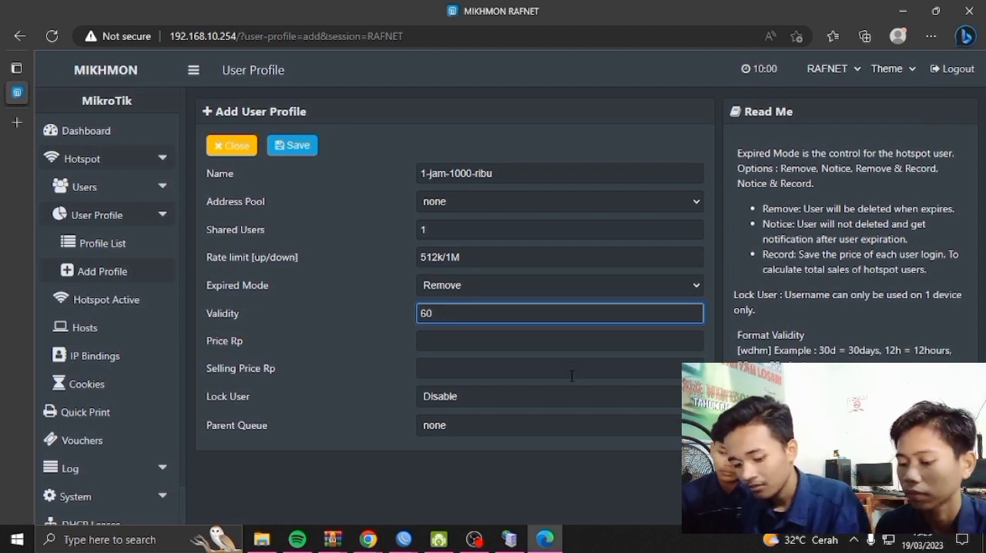
text(m)
Set both the price and the selling price of the one-hour profile to 1000 Rp
click(488, 338)
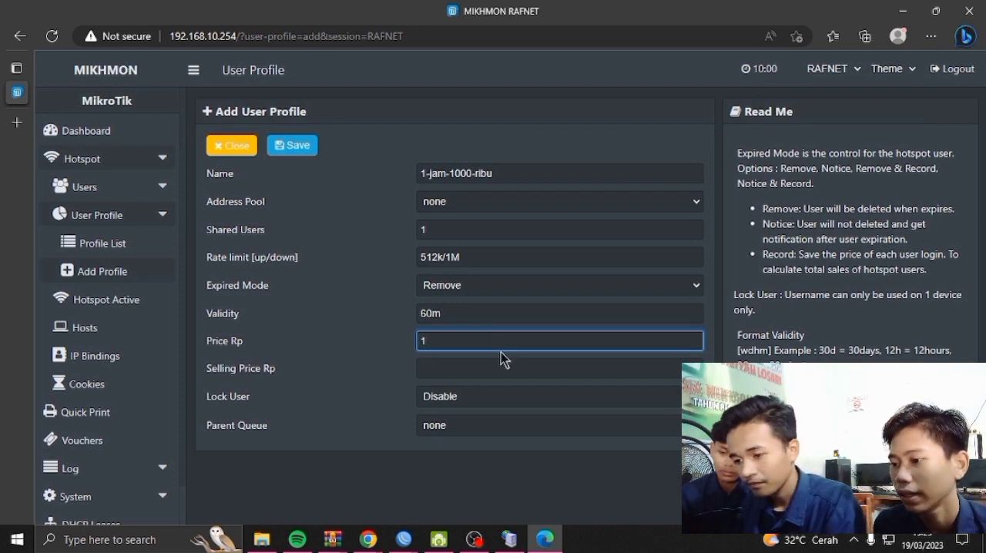
click(504, 368)
text(1000)
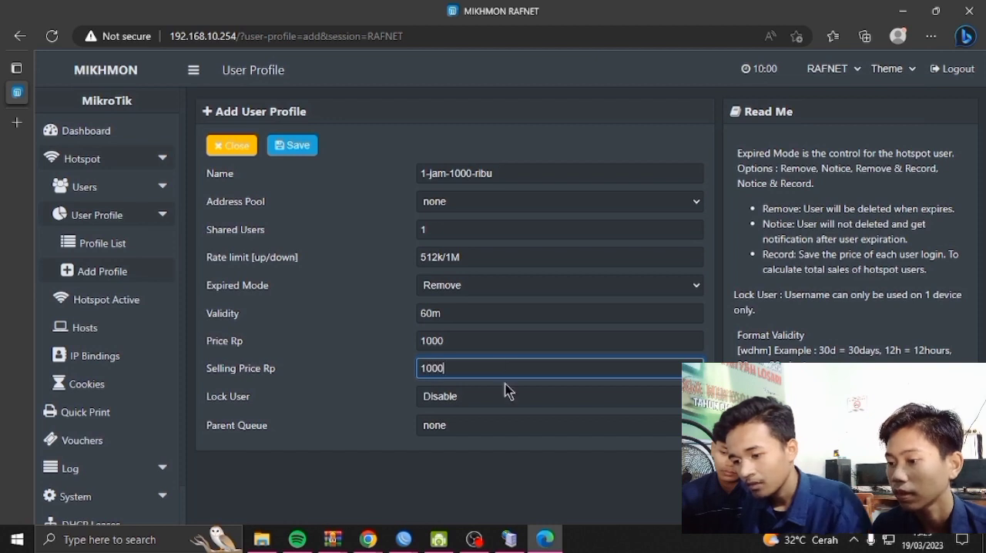
Enable Lock User for the one-hour profile, then save and close it
click(585, 399)
click(563, 431)
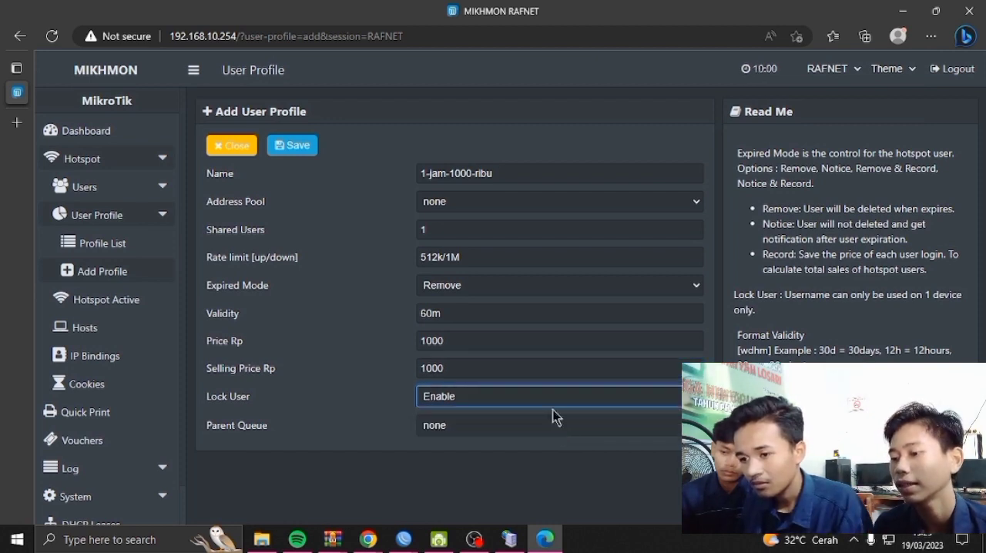
click(309, 151)
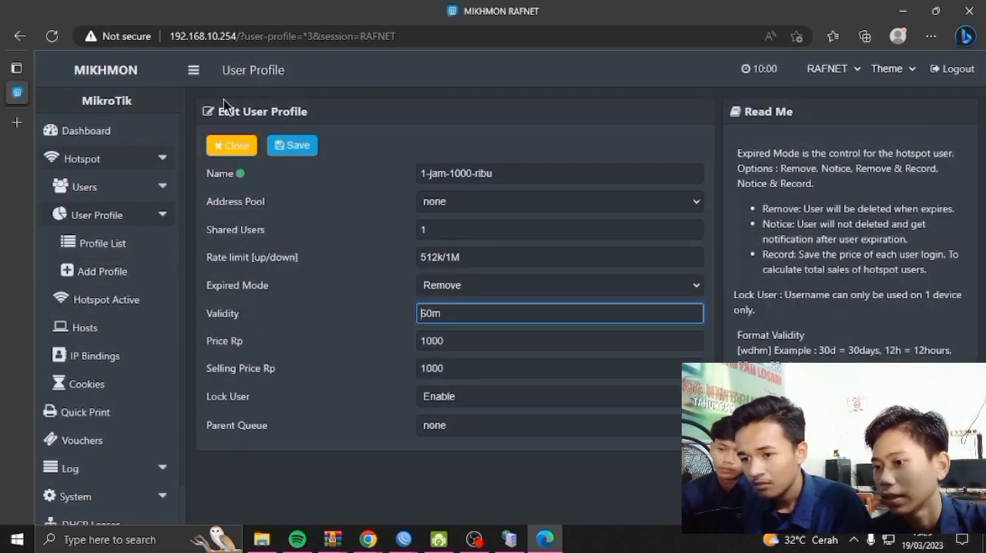
click(232, 148)
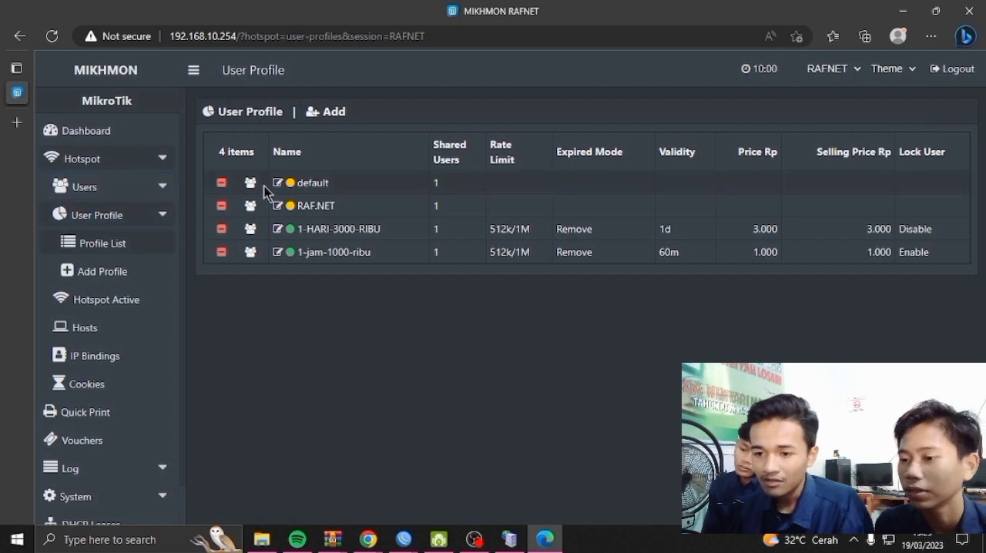
Open the hotspot user generator and set the quantity to 44, keeping the server at all
click(168, 186)
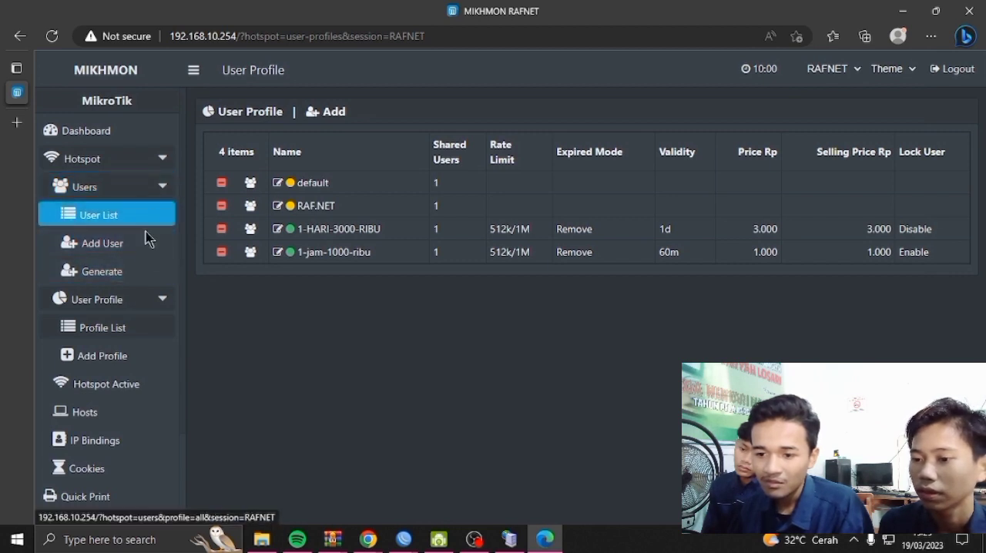
click(137, 271)
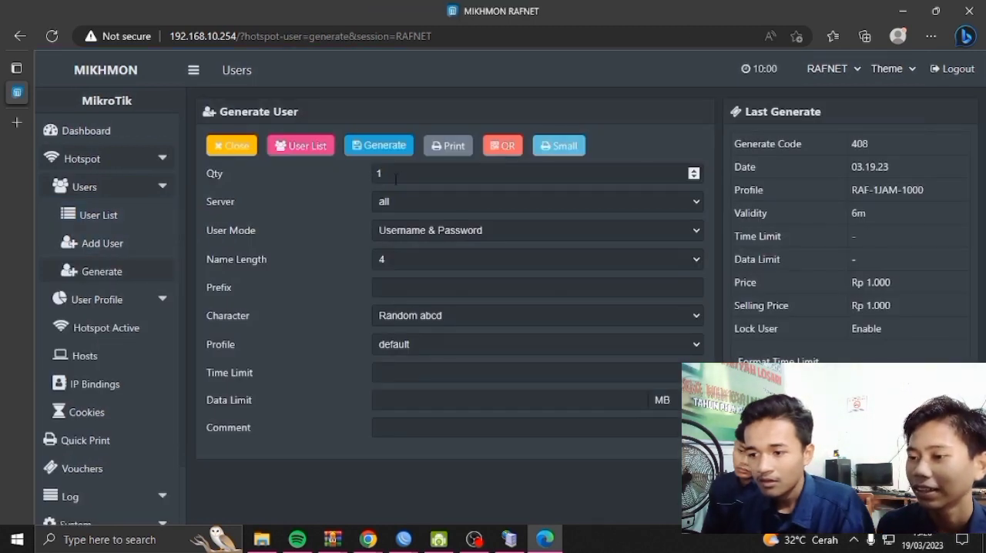
click(402, 174)
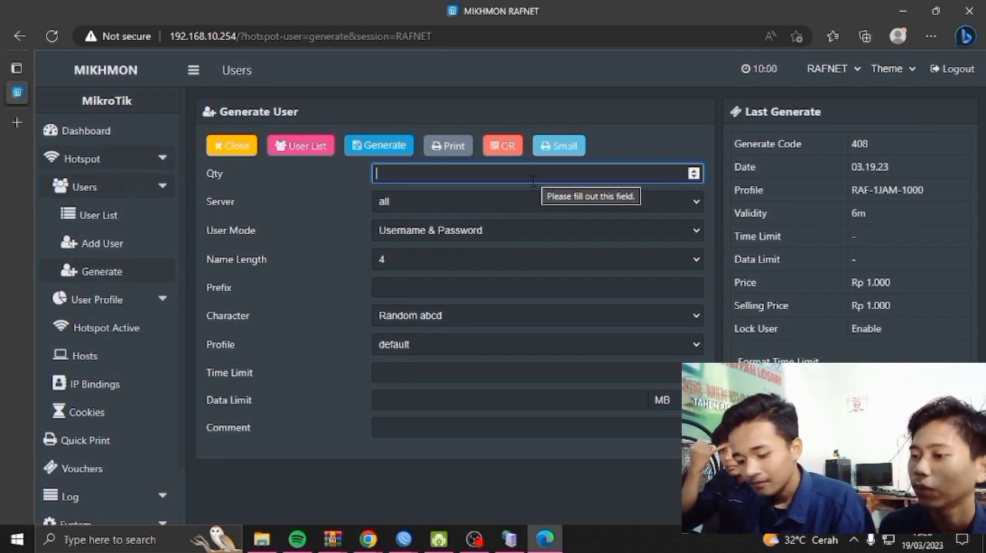
text(44)
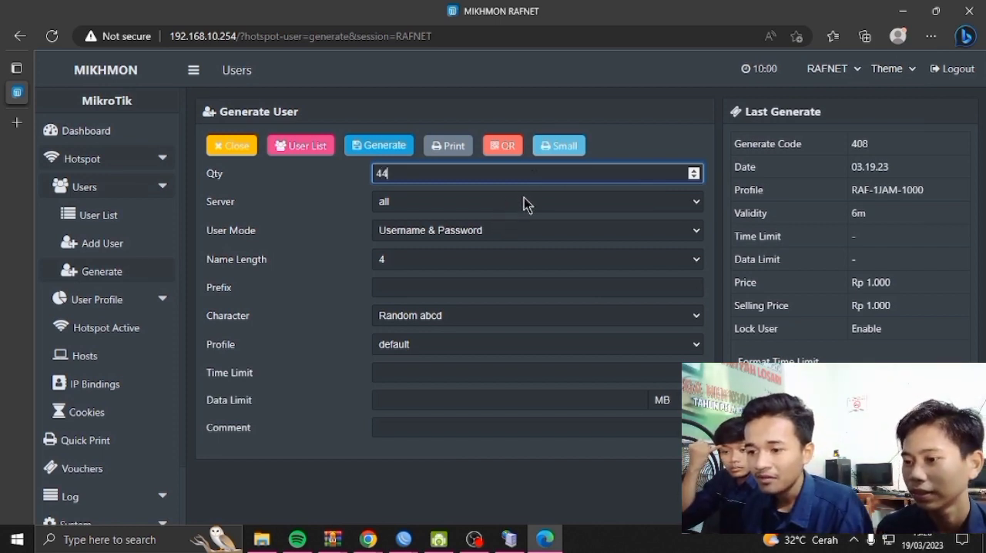
click(523, 202)
click(524, 205)
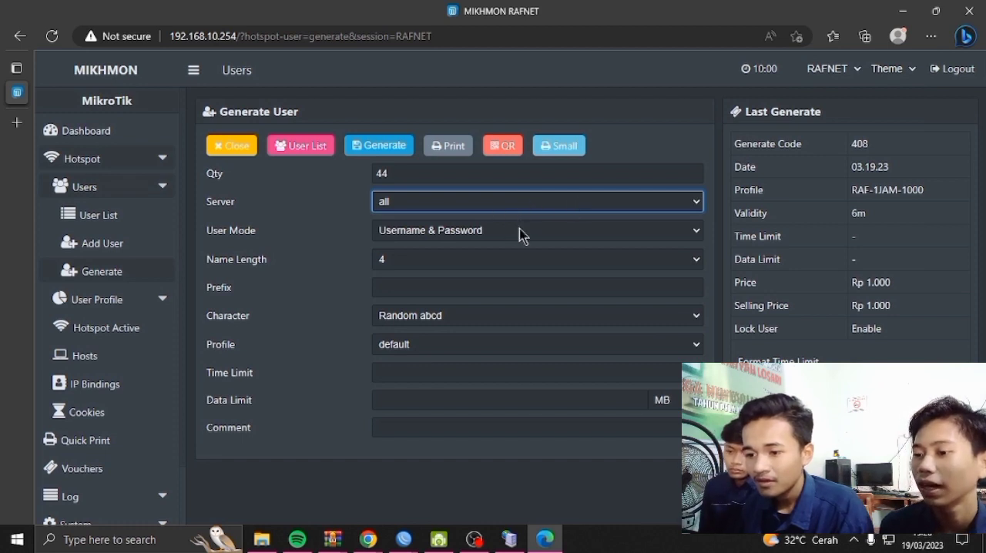
Set the user mode for the generated users to Username = Password
click(519, 230)
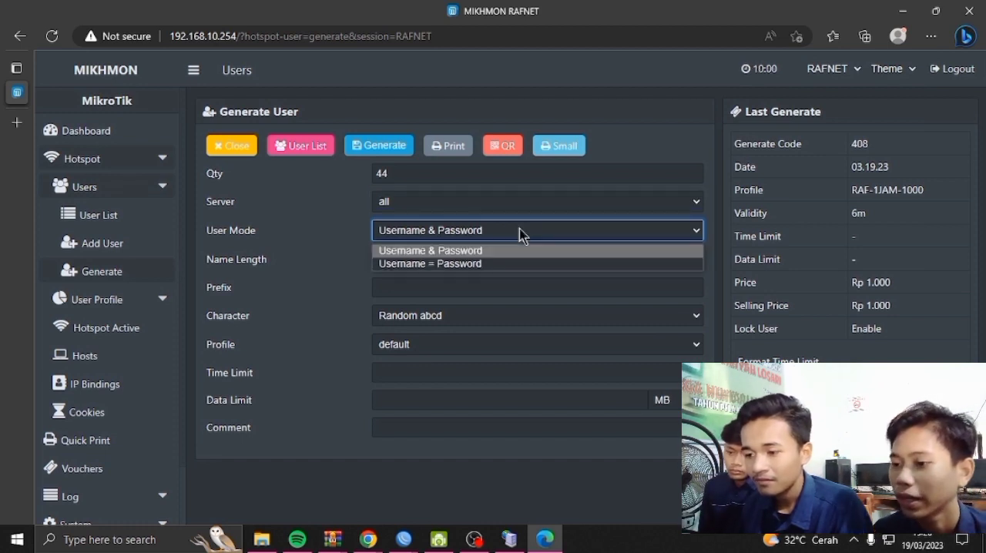
click(451, 264)
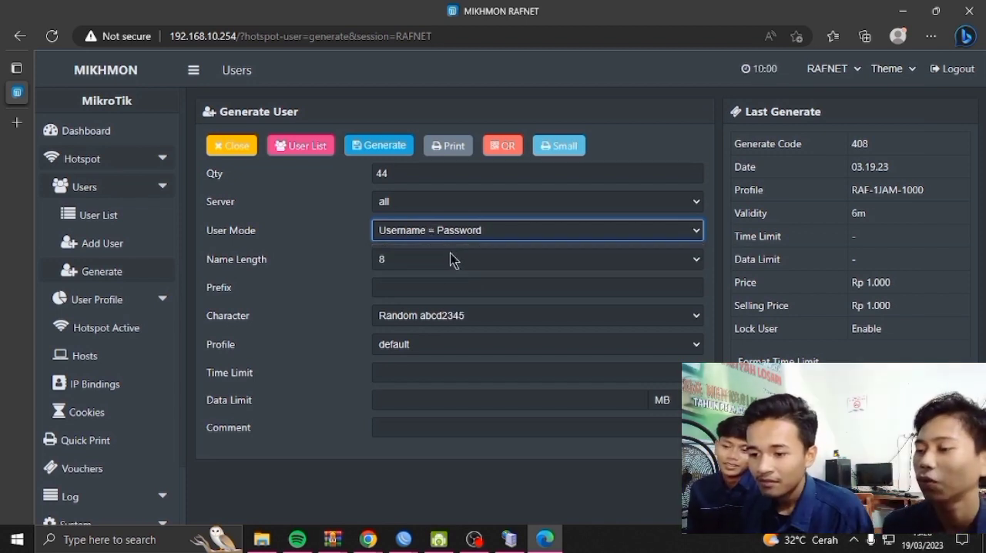
click(485, 234)
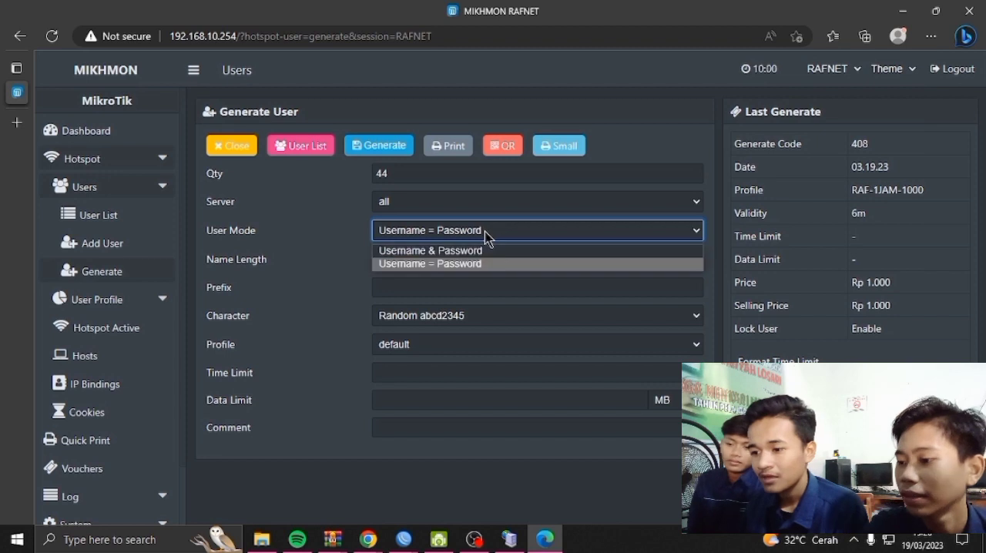
click(449, 263)
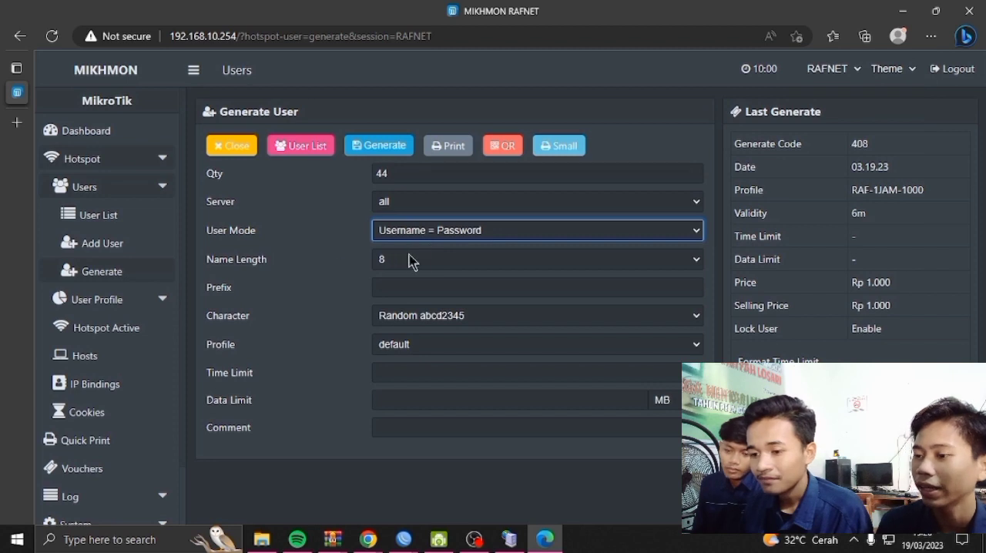
Set the generated users' name length to 5 and the character type to Random abcd2345
click(420, 260)
click(421, 260)
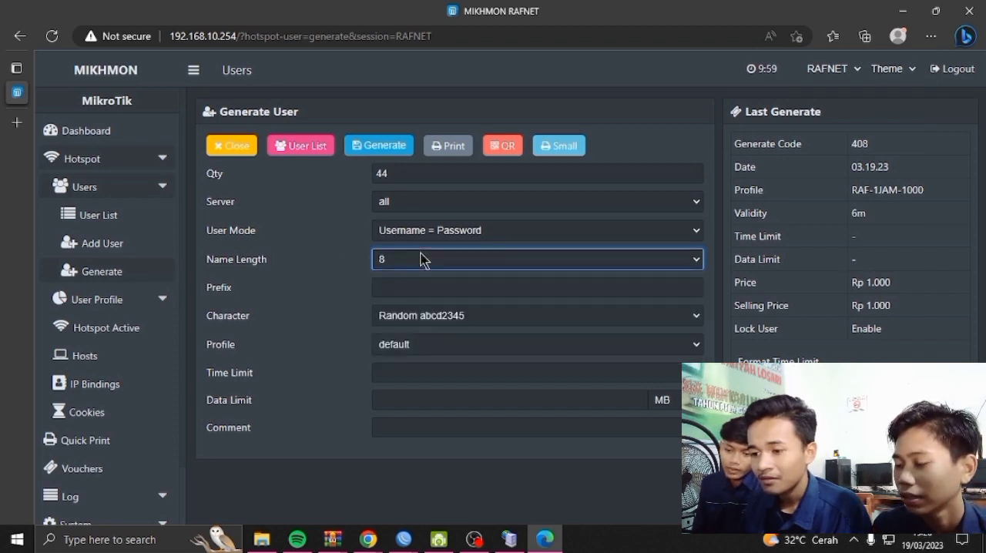
click(460, 264)
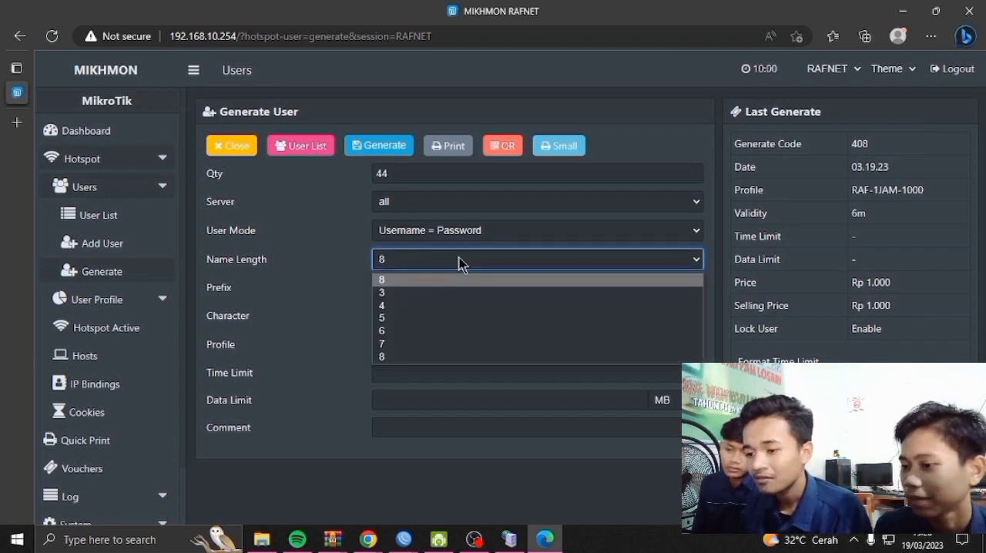
click(441, 318)
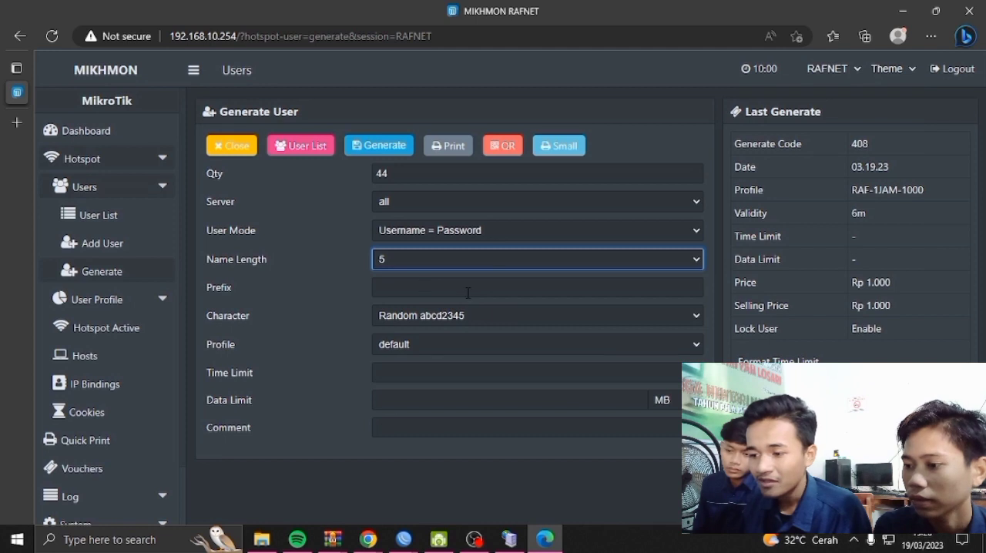
click(484, 321)
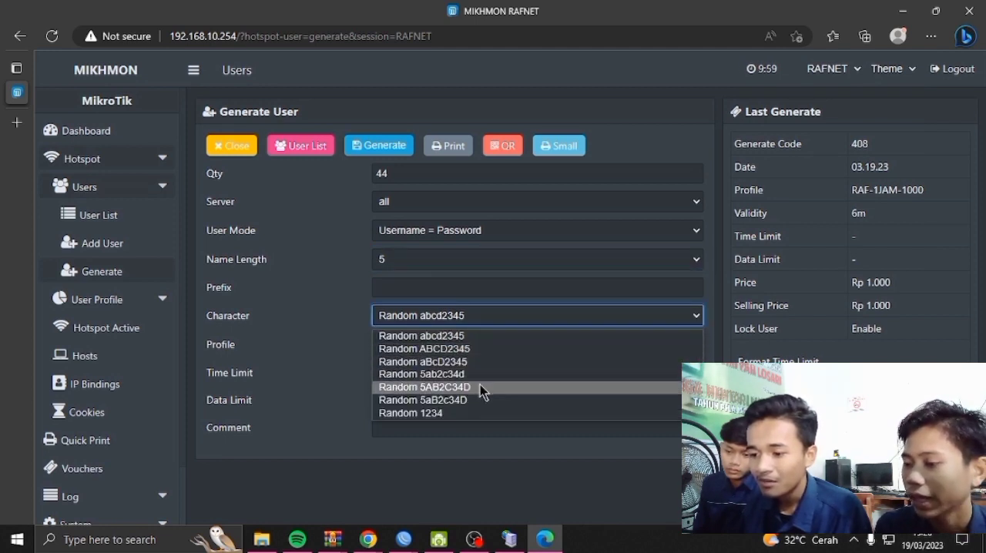
click(477, 339)
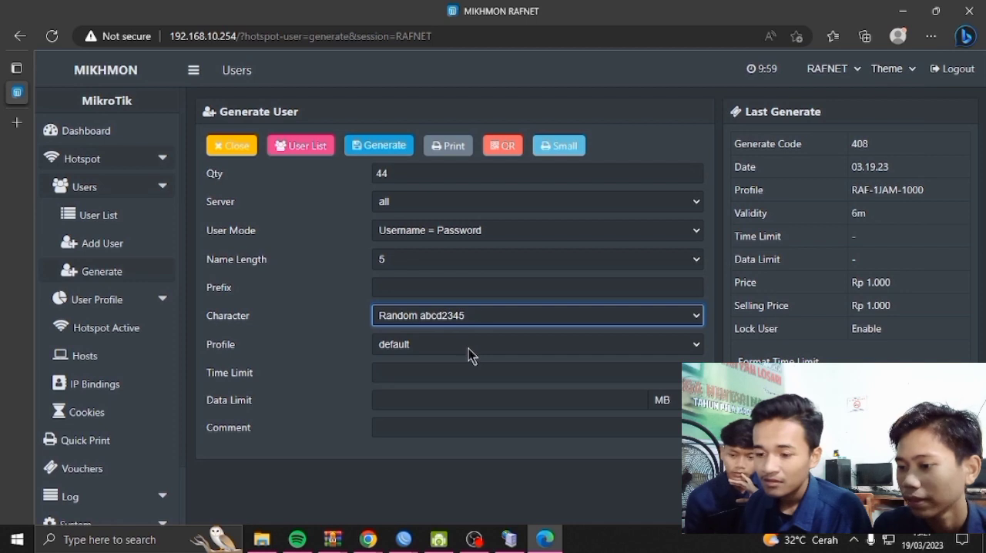
Assign the 1-HARI-3000-RIBU profile to the batch and generate the users
click(469, 351)
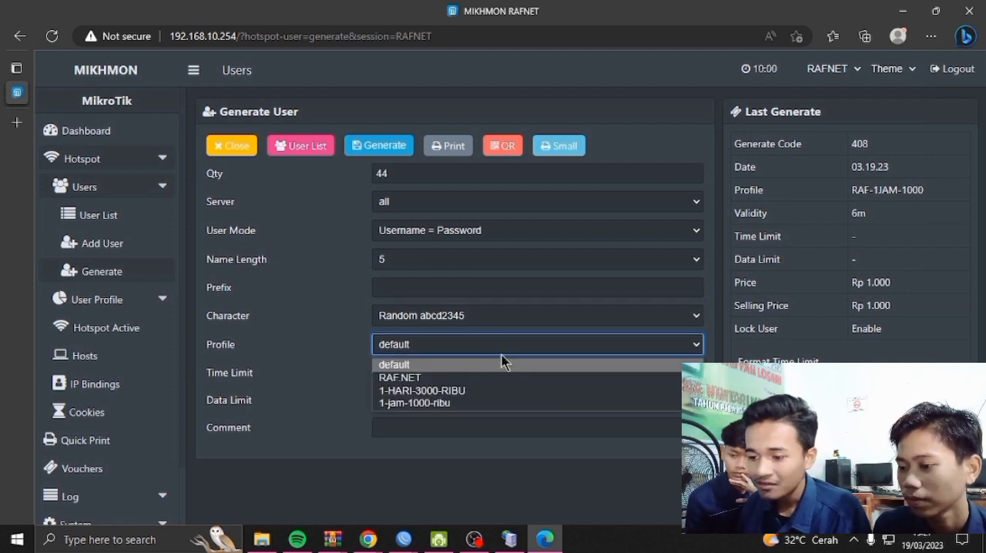
click(459, 391)
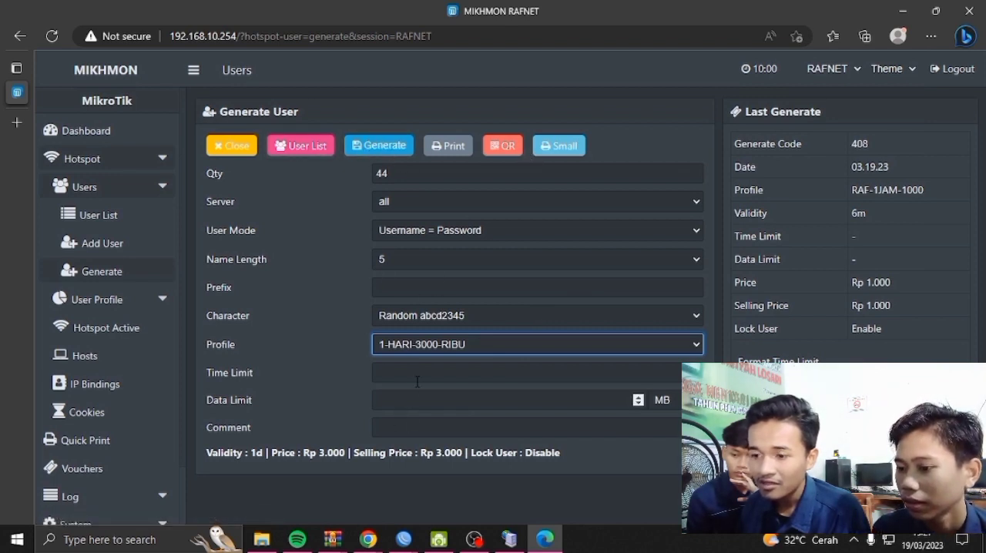
click(394, 150)
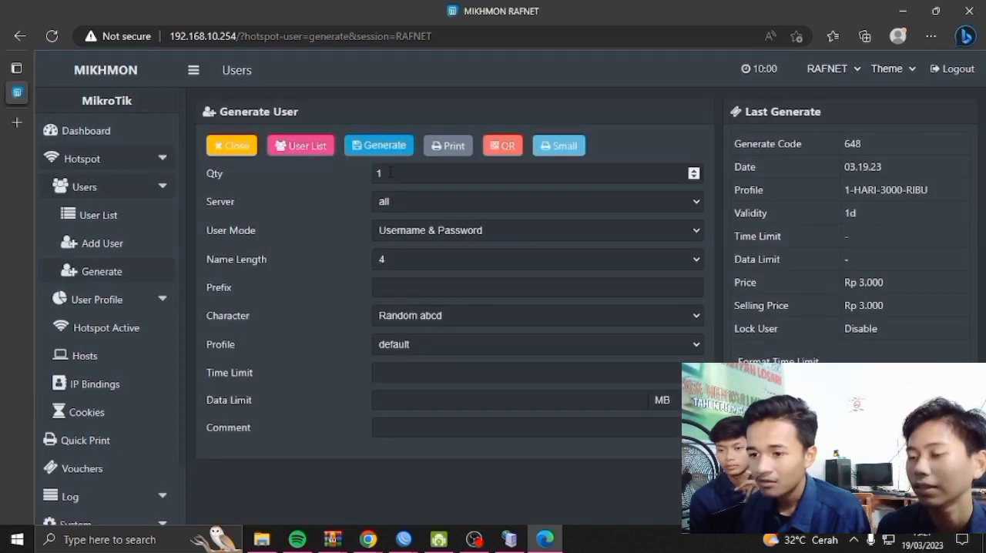
Reopen the hotspot user generator, and set the quantity to 44 and the user mode to Username = Password
click(243, 153)
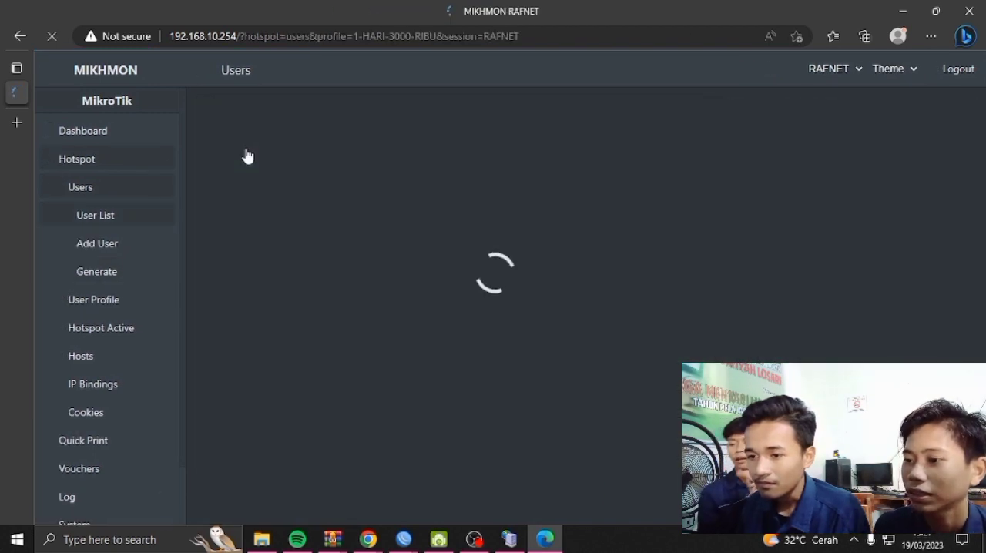
click(136, 271)
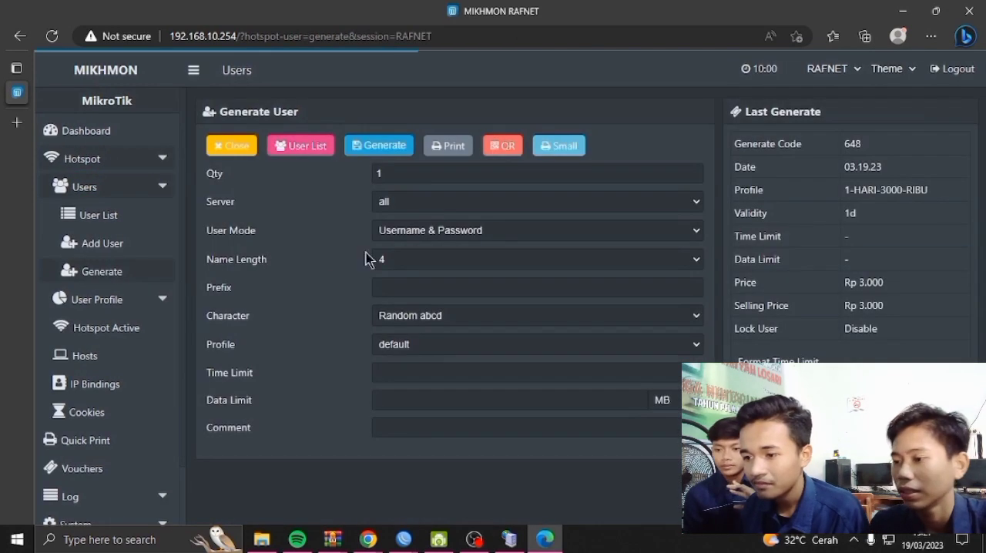
click(437, 172)
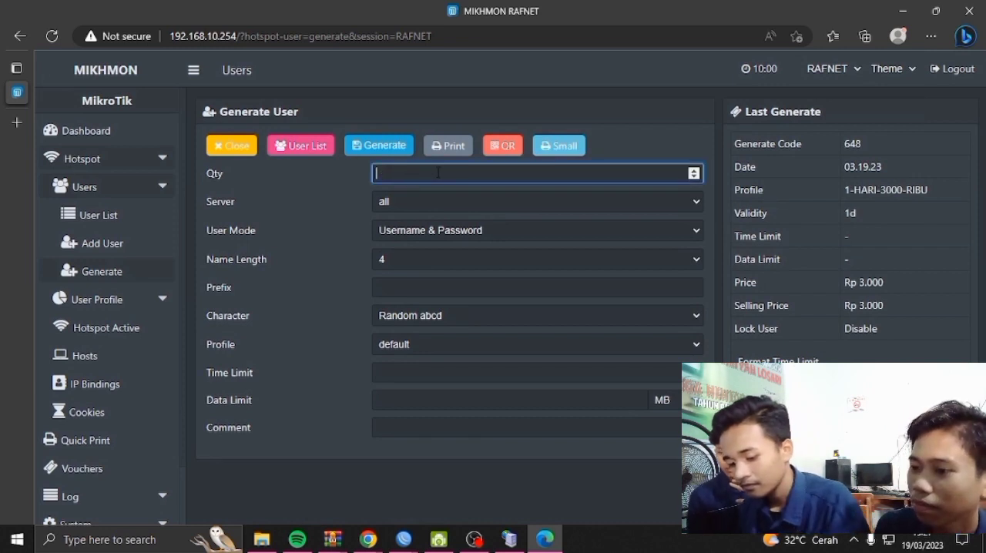
text(44)
click(434, 202)
click(433, 221)
click(434, 228)
click(456, 259)
Set the new batch's name length to 5 and its character type to Random abcd2345
click(422, 262)
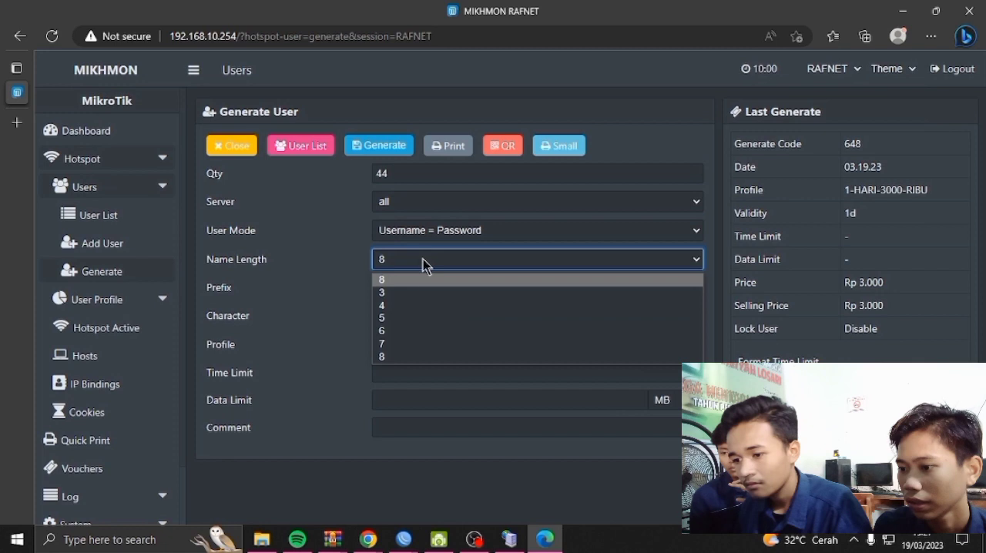
click(419, 318)
click(435, 317)
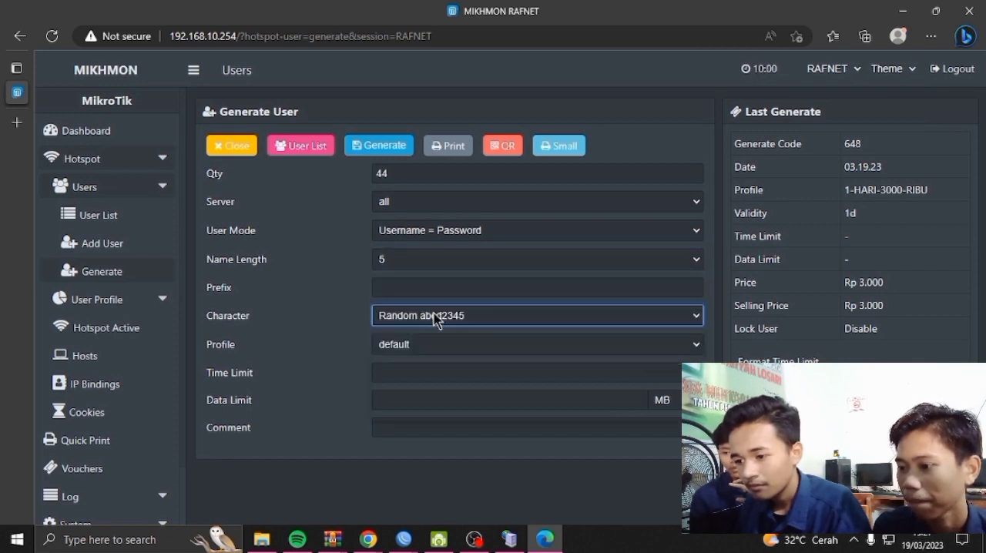
Assign the 1-jam-1000-ribu profile to the batch and generate the users
click(446, 346)
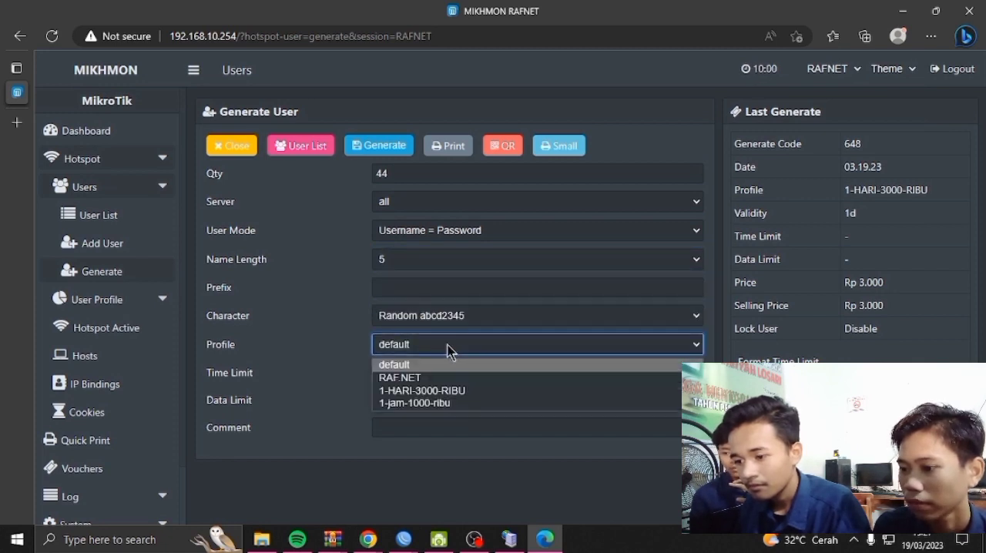
click(456, 404)
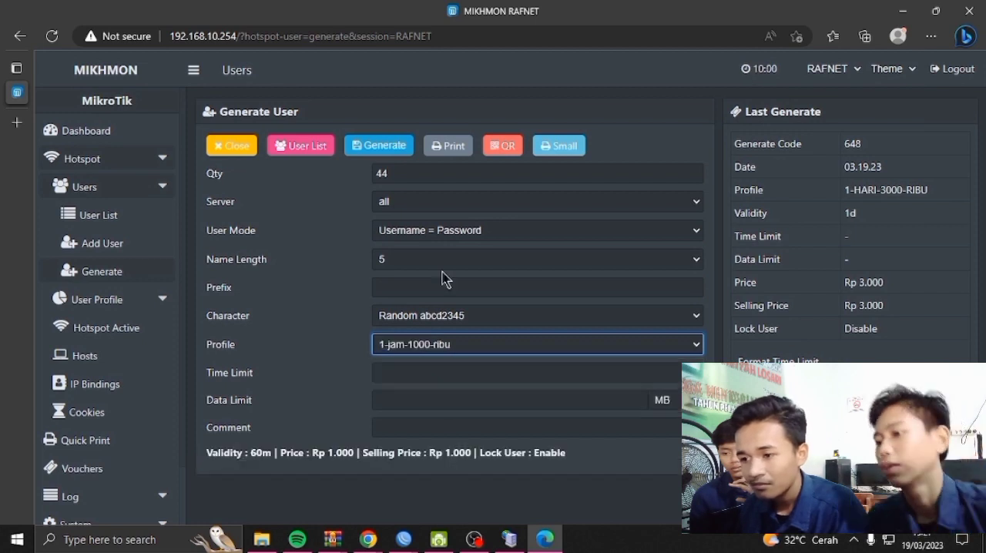
click(396, 148)
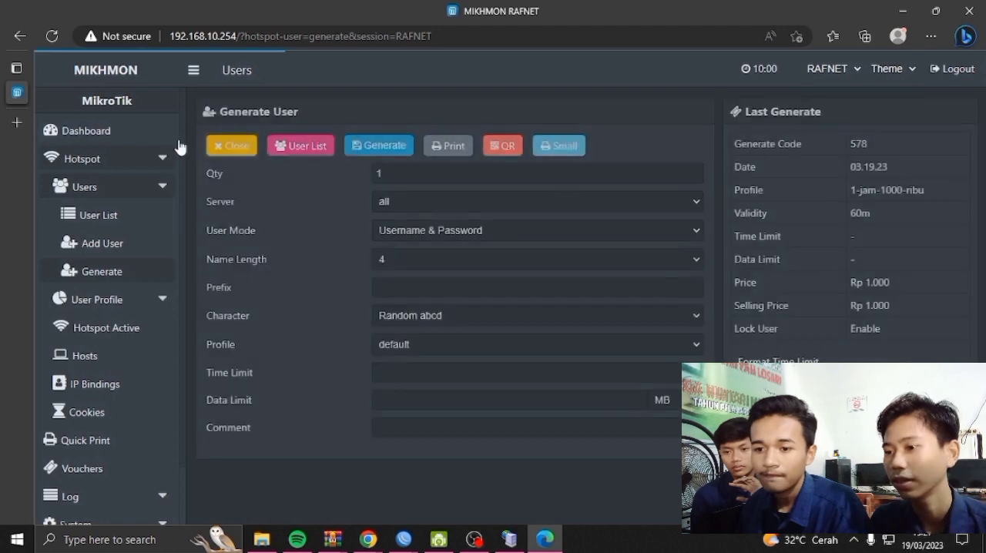
Open the full hotspot user list from the dashboard and review the profiles and comments of both generated batches
click(170, 132)
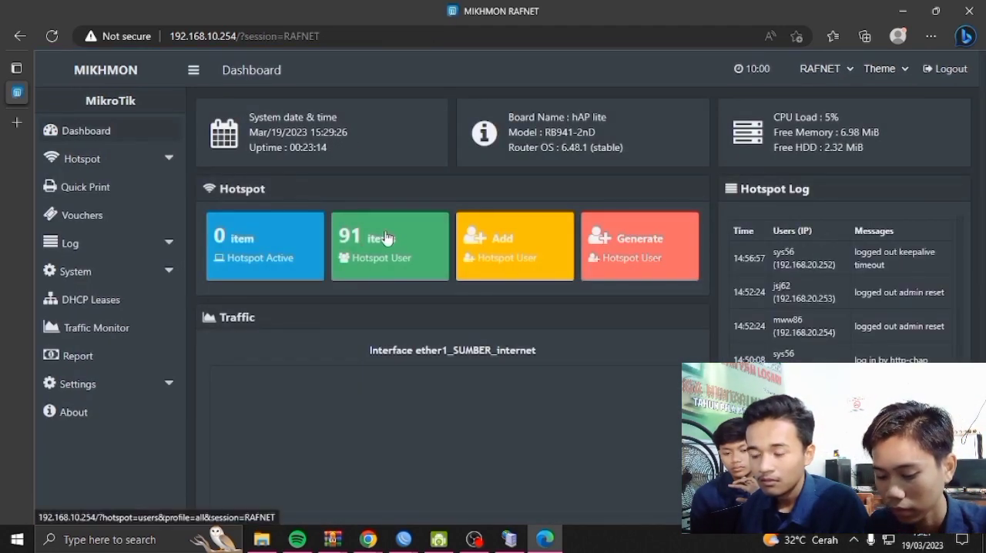
click(393, 235)
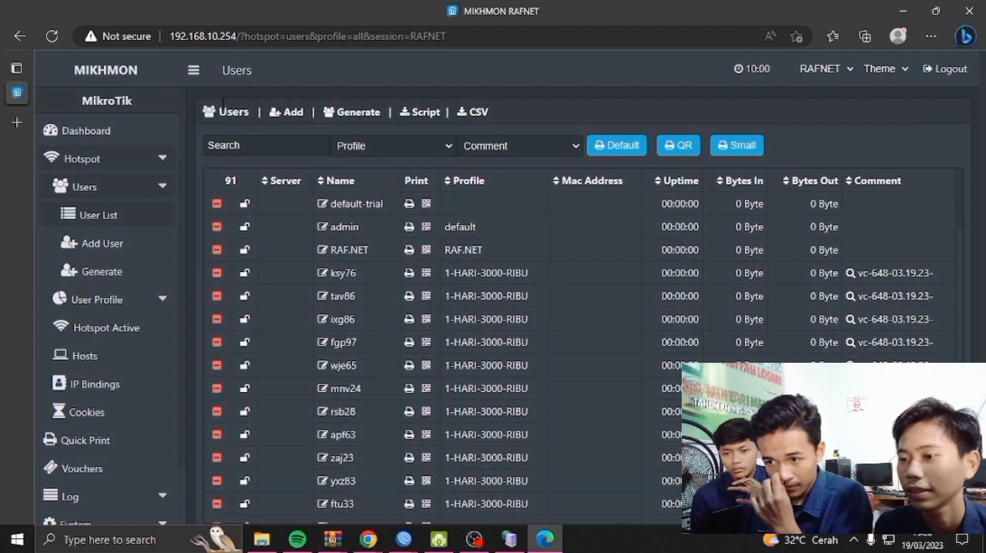
click(124, 134)
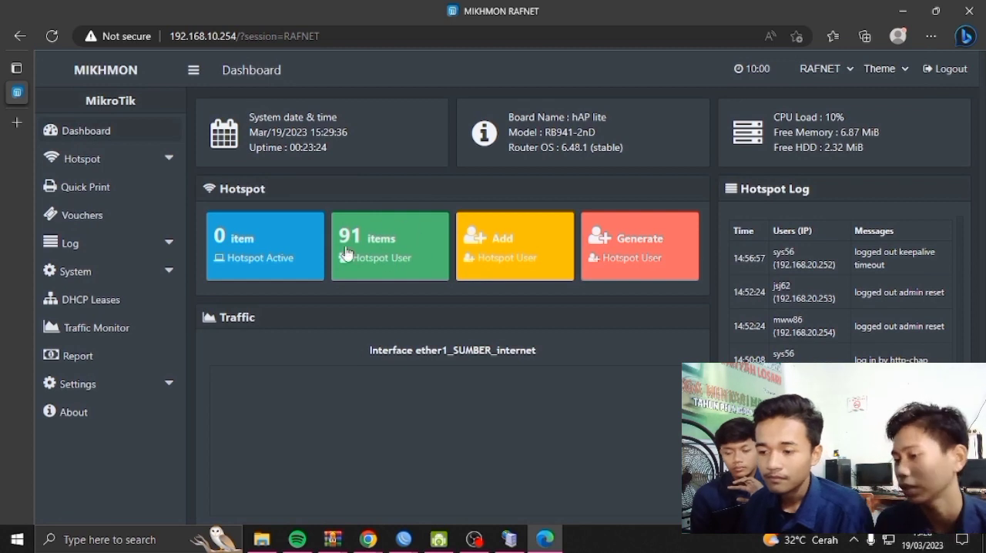
click(402, 244)
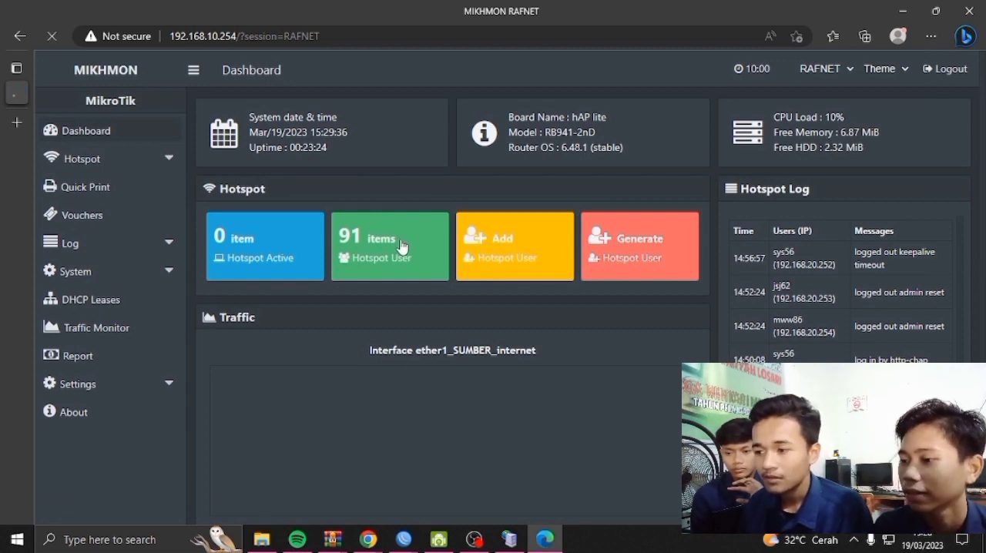
scroll(556, 214, down, 2)
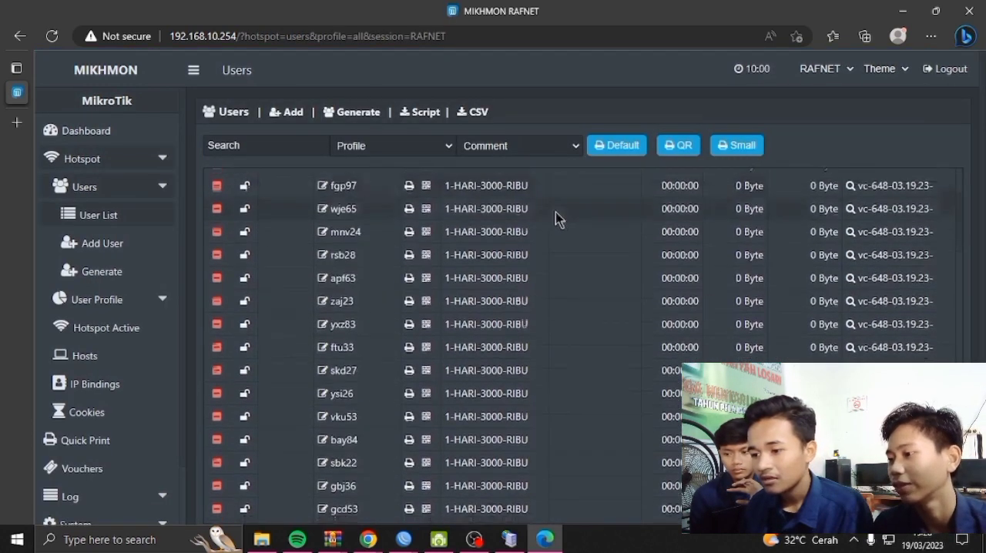
scroll(566, 213, down, 10)
scroll(566, 213, down, 5)
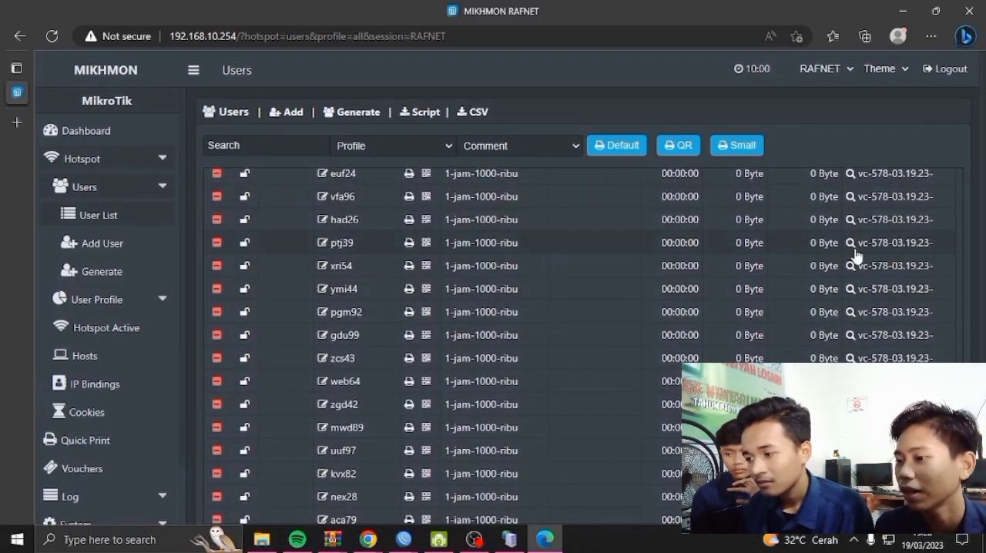
scroll(851, 254, up, 5)
scroll(799, 247, up, 2)
scroll(620, 285, down, 1)
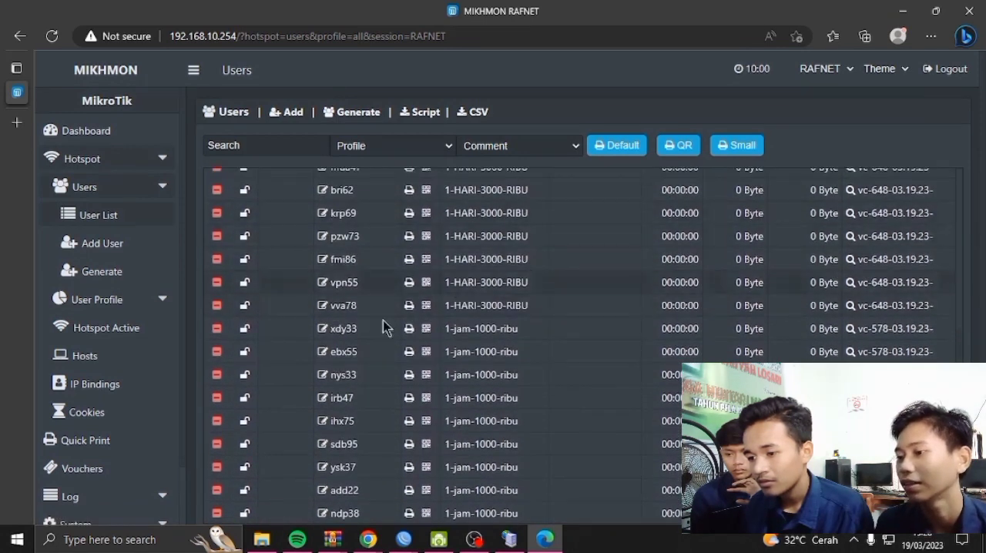
Filter the user list to the 1-jam-1000-ribu batch by its comment and open the small-format voucher print preview
click(851, 330)
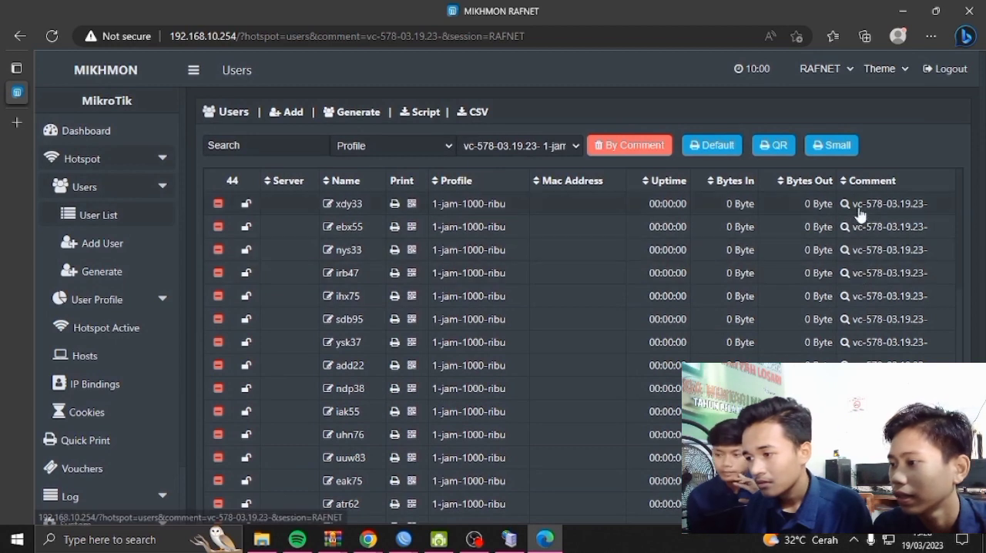
click(831, 146)
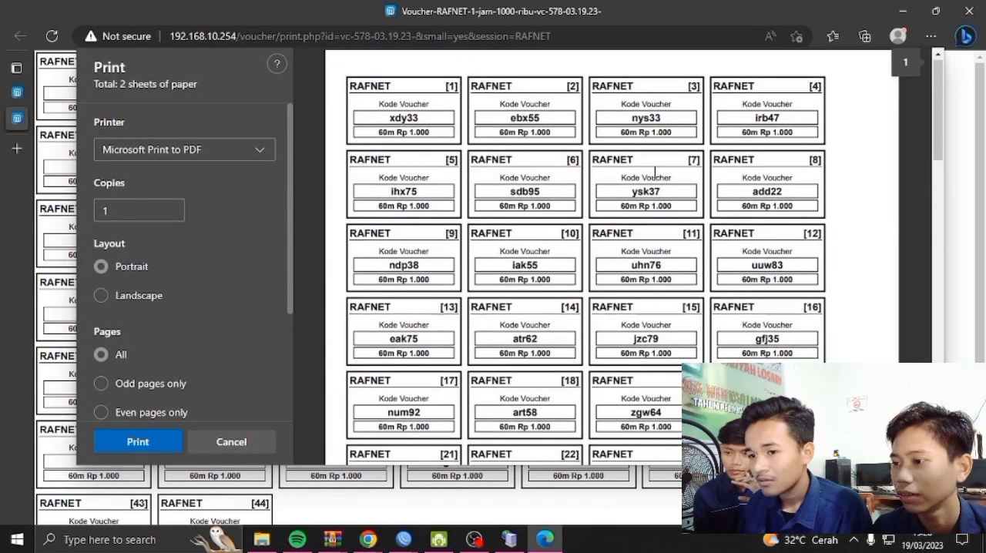
scroll(654, 170, down, 10)
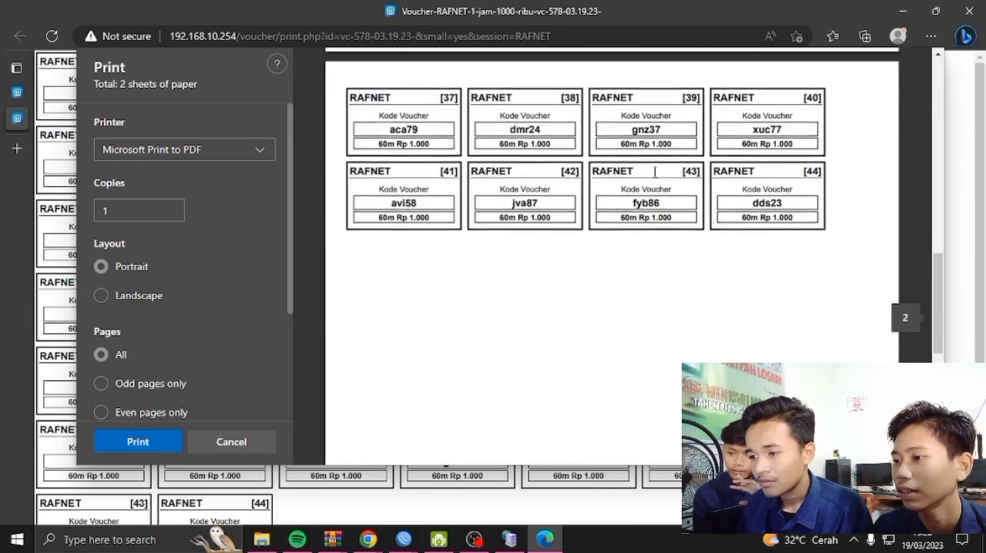
scroll(654, 171, up, 5)
scroll(655, 171, up, 8)
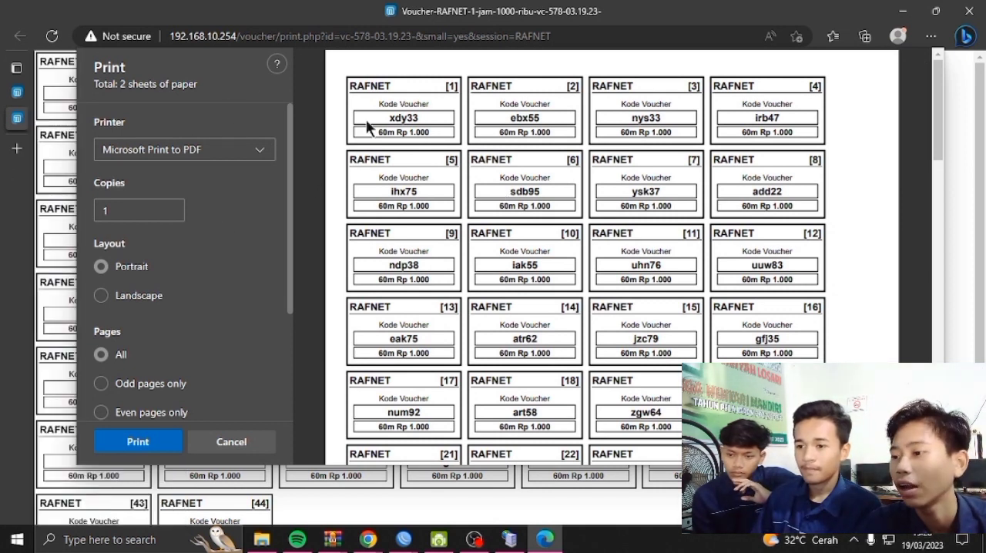
Select Microsoft Print to PDF as the printer for the voucher sheets
click(259, 154)
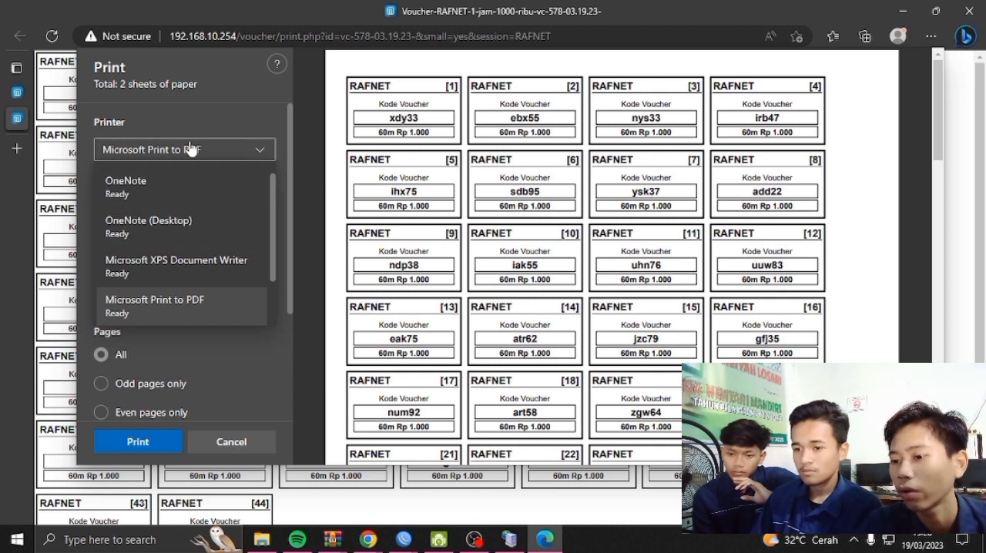
click(169, 316)
scroll(213, 285, down, 3)
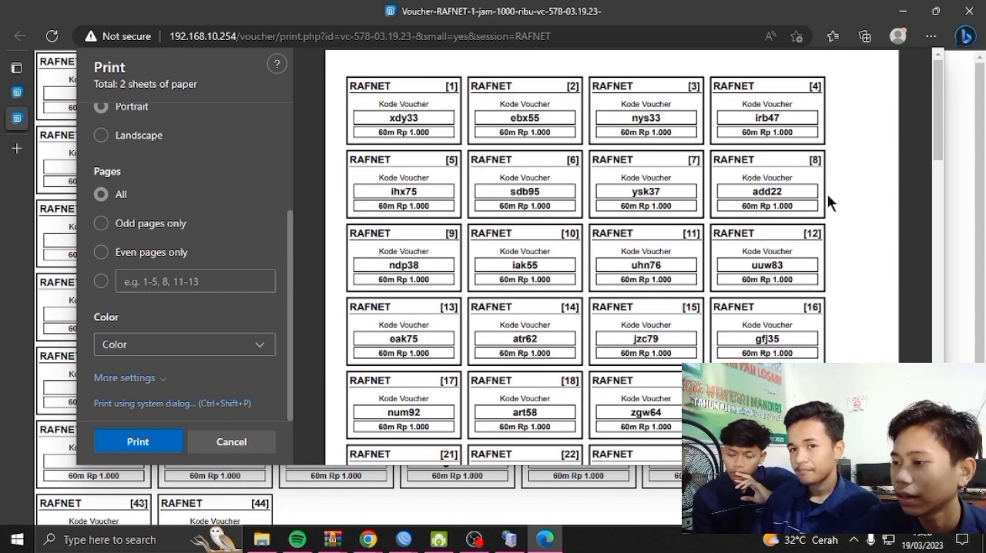
Examine the layout of the one-hour vouchers across both sheets of the print preview
scroll(554, 219, down, 6)
scroll(576, 243, up, 5)
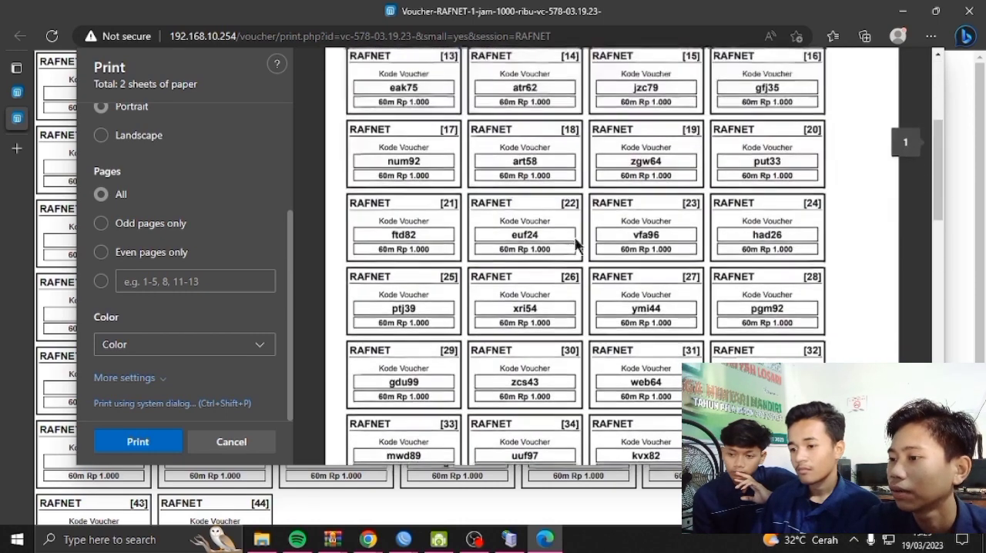
scroll(577, 254, up, 3)
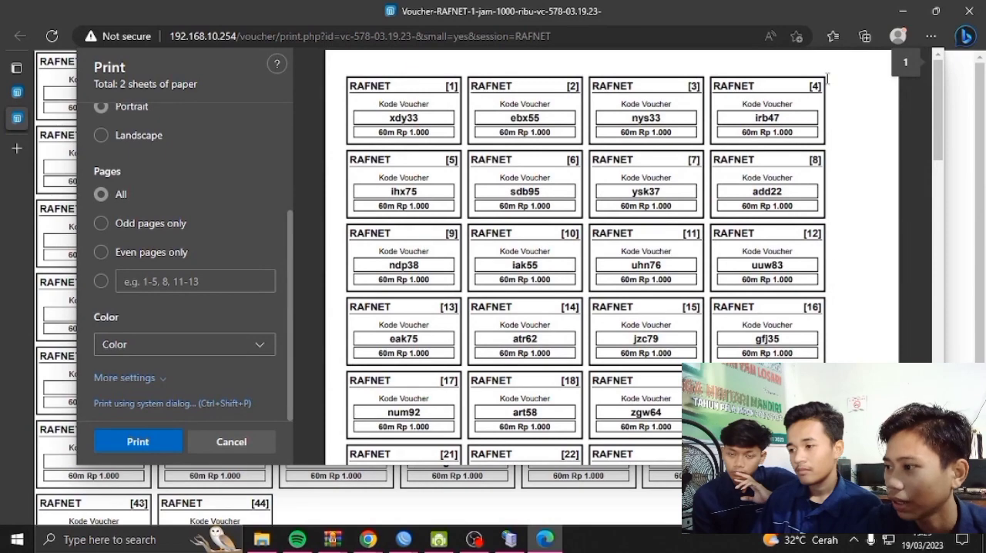
scroll(939, 123, down, 9)
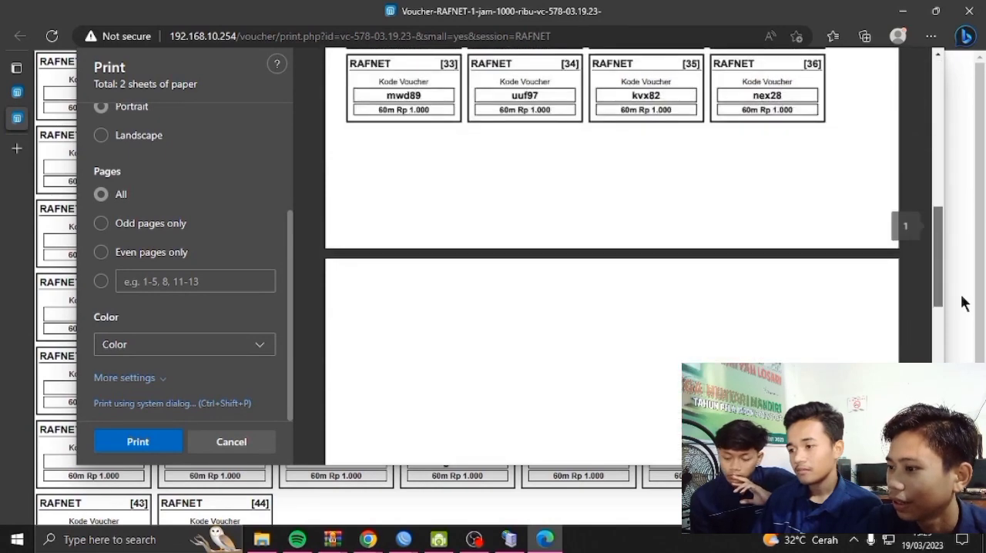
scroll(453, 175, up, 10)
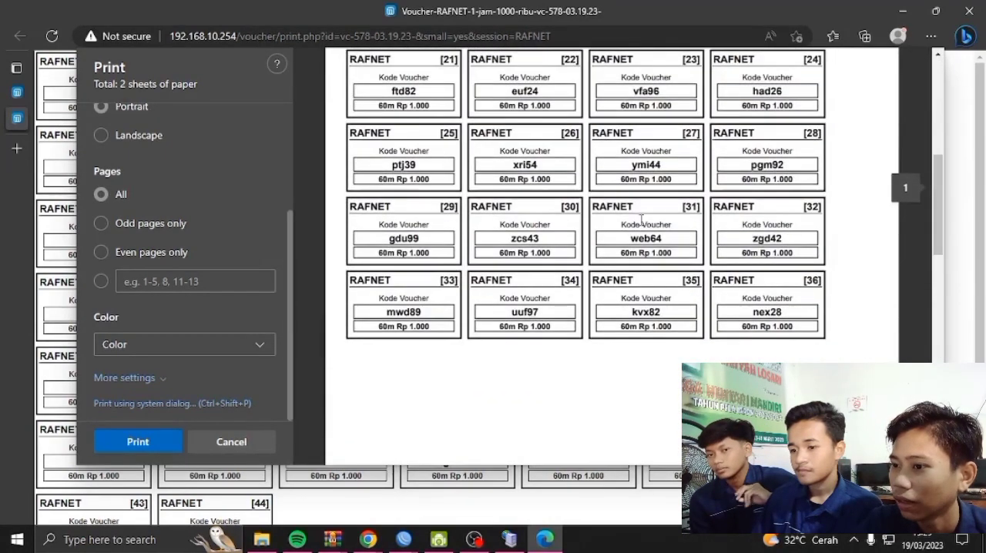
scroll(453, 176, up, 2)
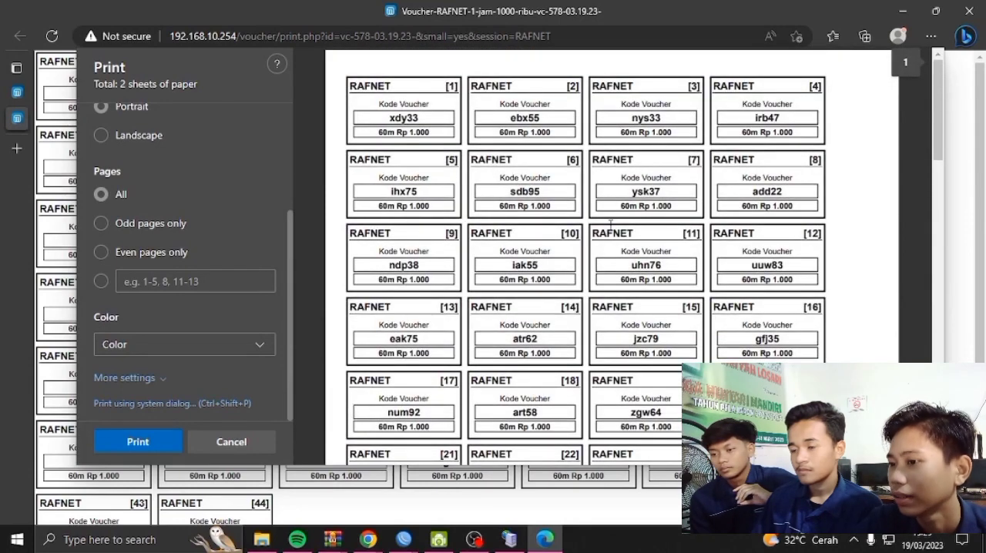
scroll(611, 225, down, 3)
scroll(539, 231, up, 3)
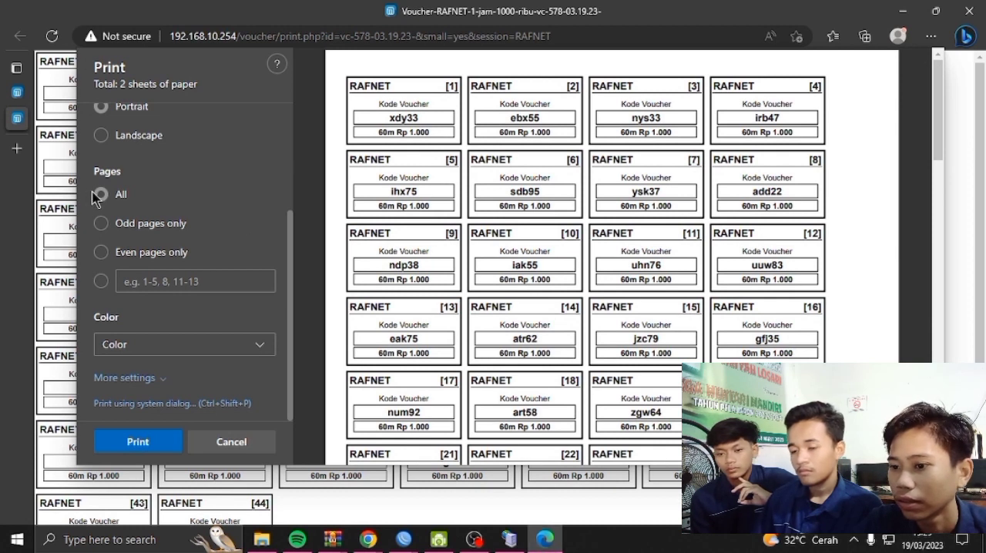
click(20, 94)
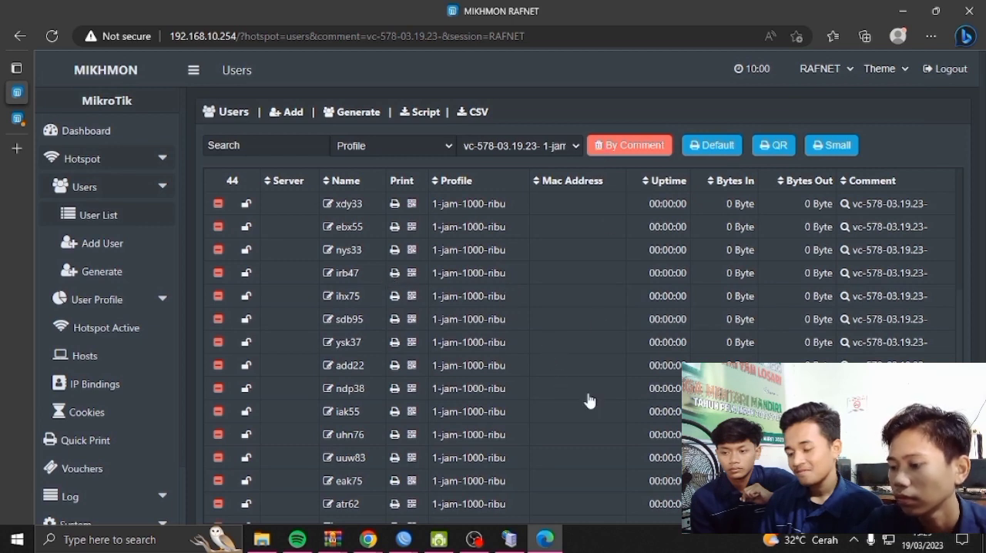
click(544, 539)
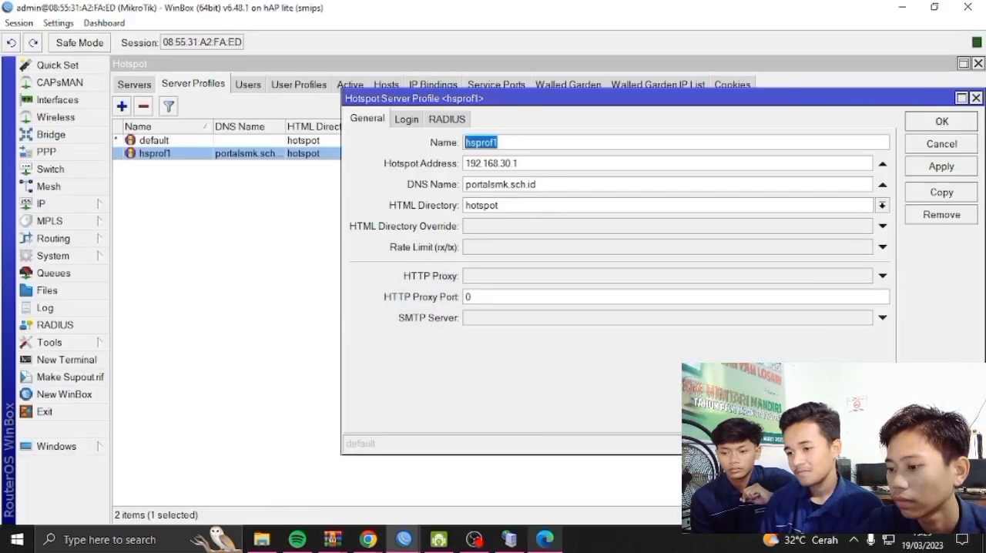
click(544, 539)
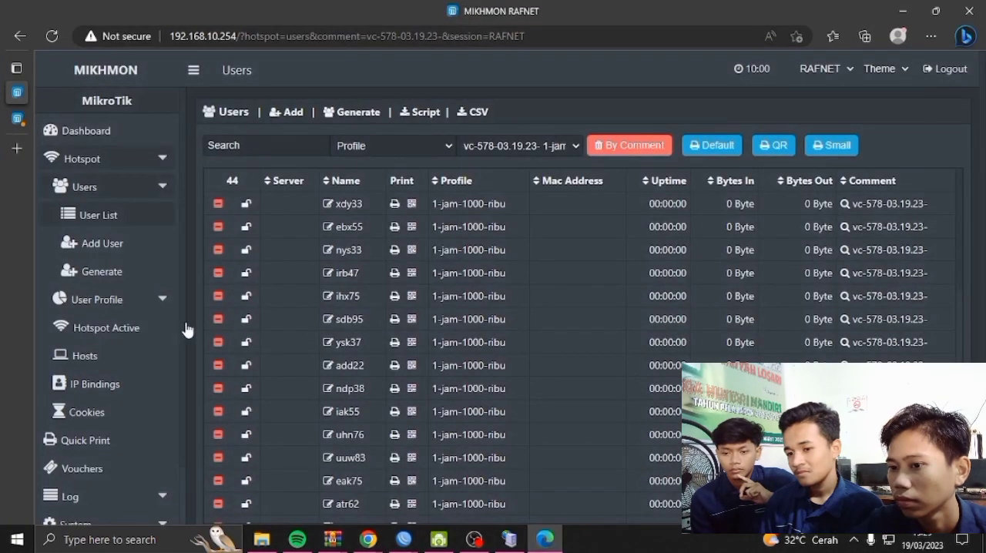
click(17, 118)
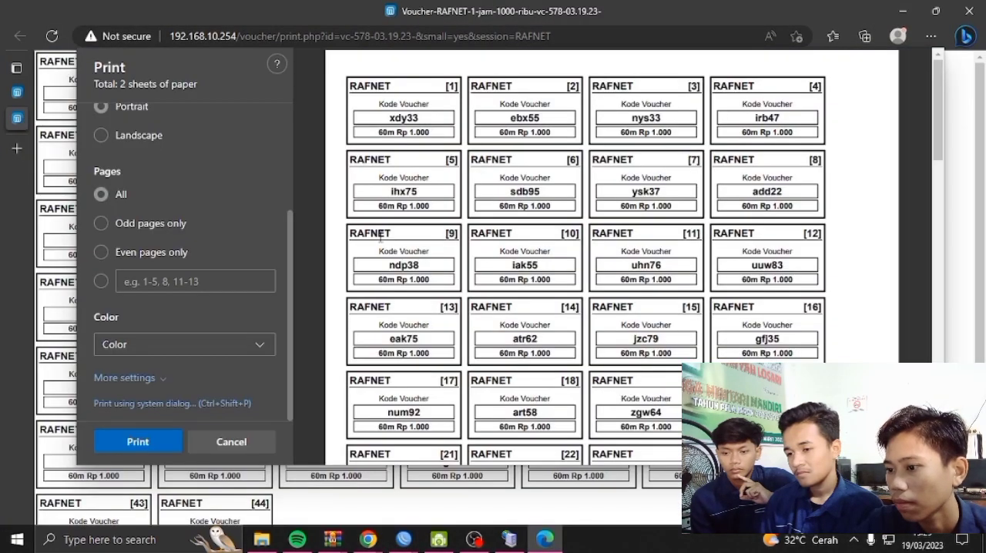
Cancel printing the one-hour vouchers and look over the whole batch on the voucher page
scroll(512, 289, down, 5)
scroll(514, 277, up, 5)
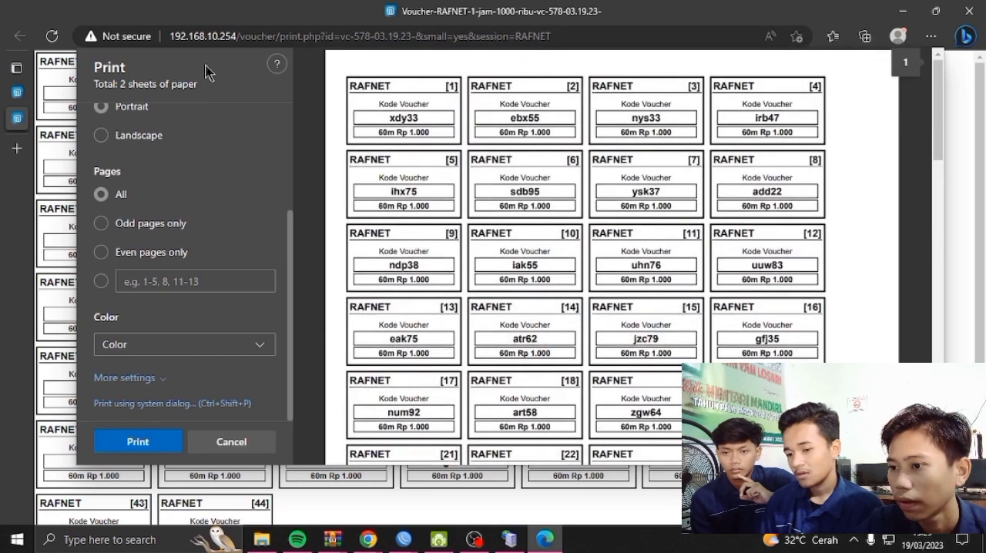
click(225, 441)
scroll(524, 255, down, 1)
scroll(362, 274, up, 1)
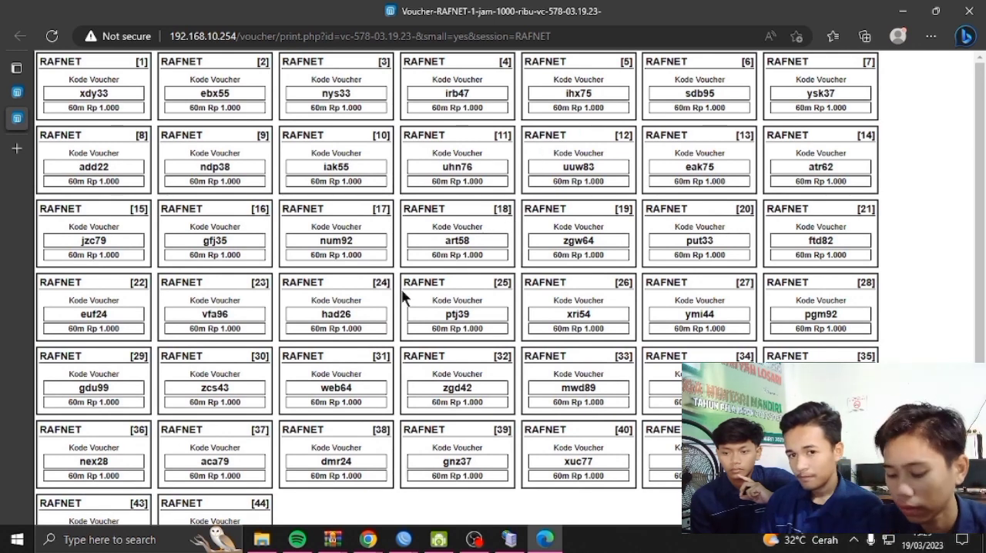
scroll(402, 297, down, 1)
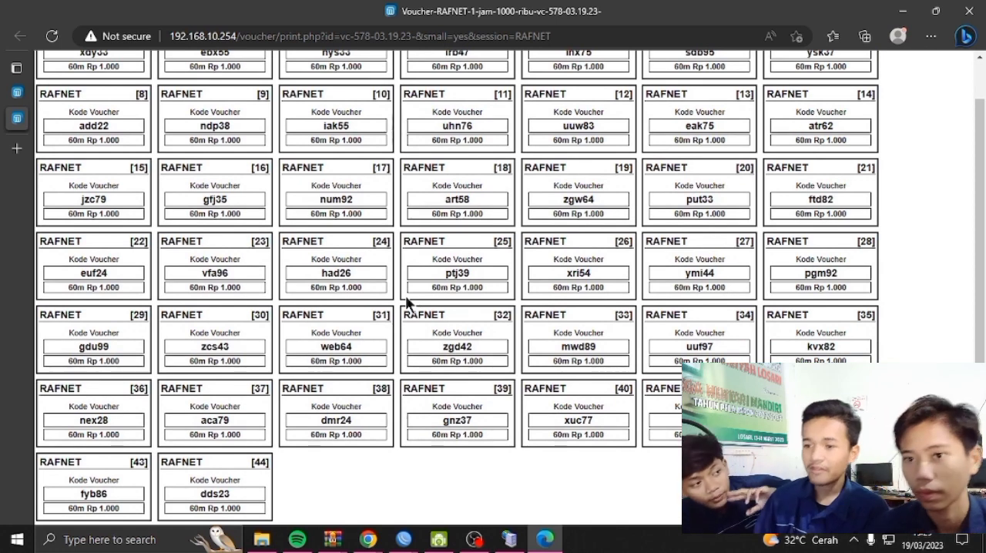
scroll(399, 267, up, 1)
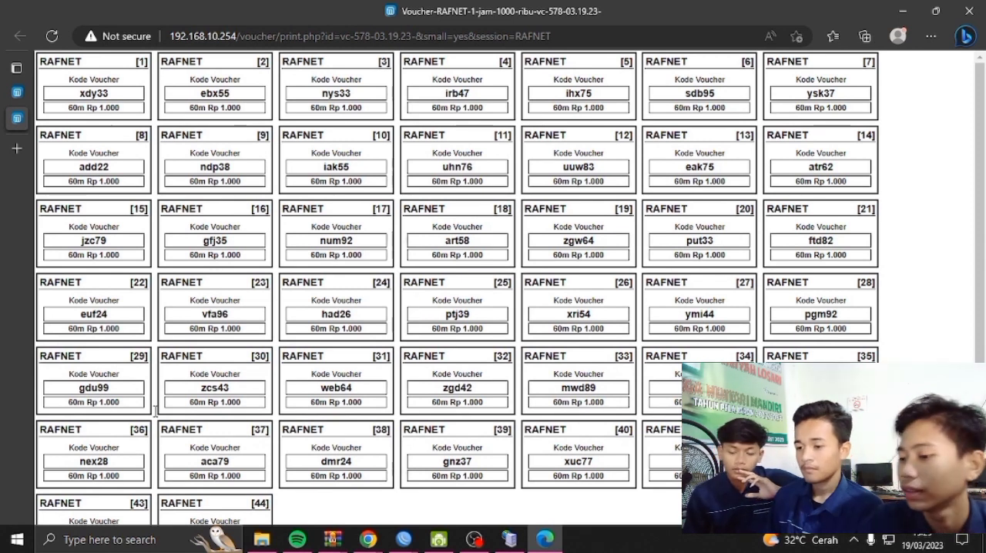
Switch to Chrome and go from the hotspot template page to the Laksa19 home page
click(903, 10)
mouse_move(368, 539)
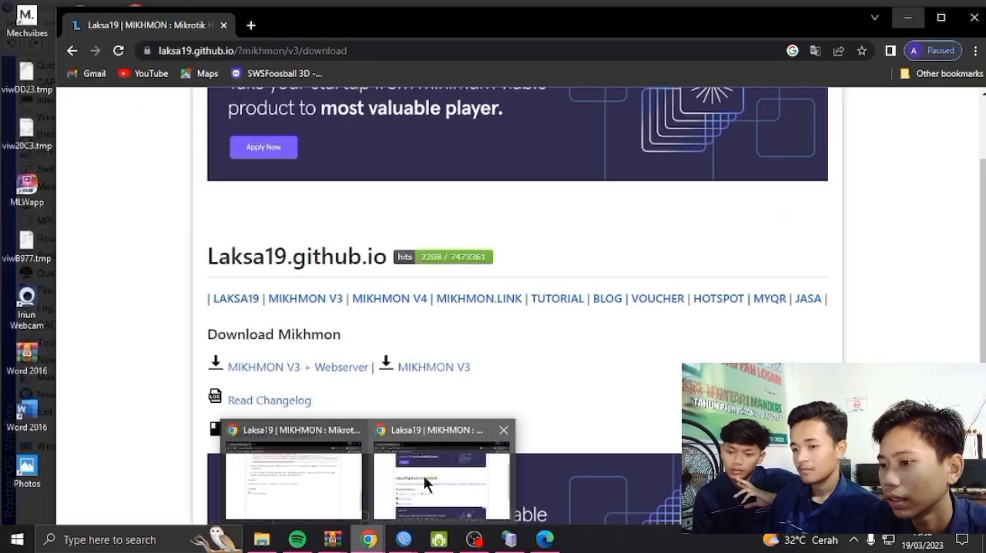
click(424, 475)
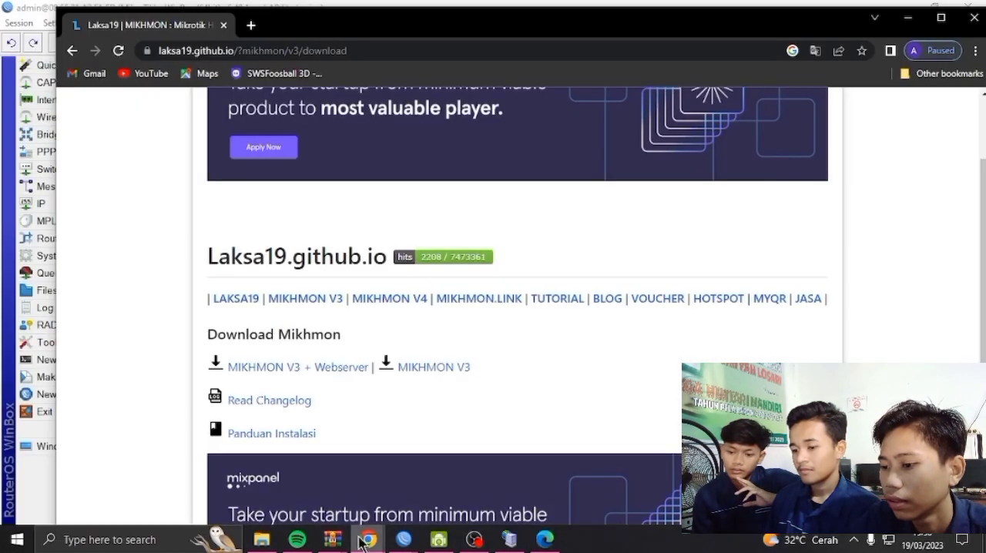
mouse_move(369, 539)
click(326, 497)
scroll(380, 260, up, 15)
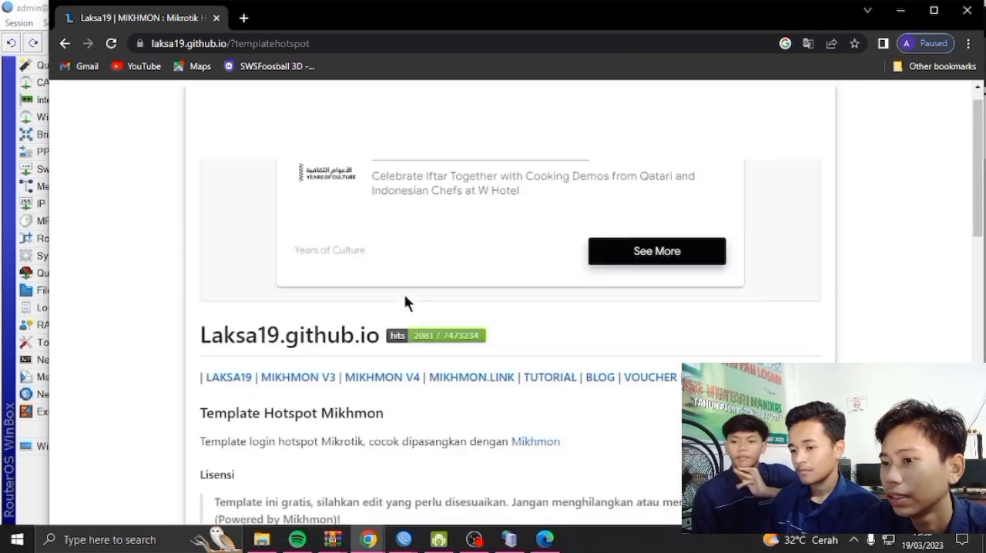
scroll(369, 231, down, 1)
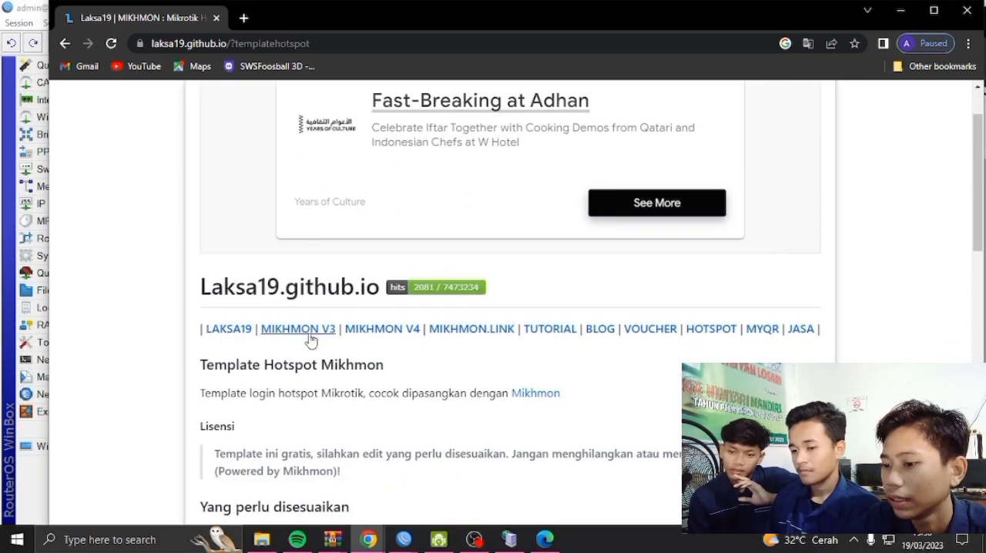
click(234, 333)
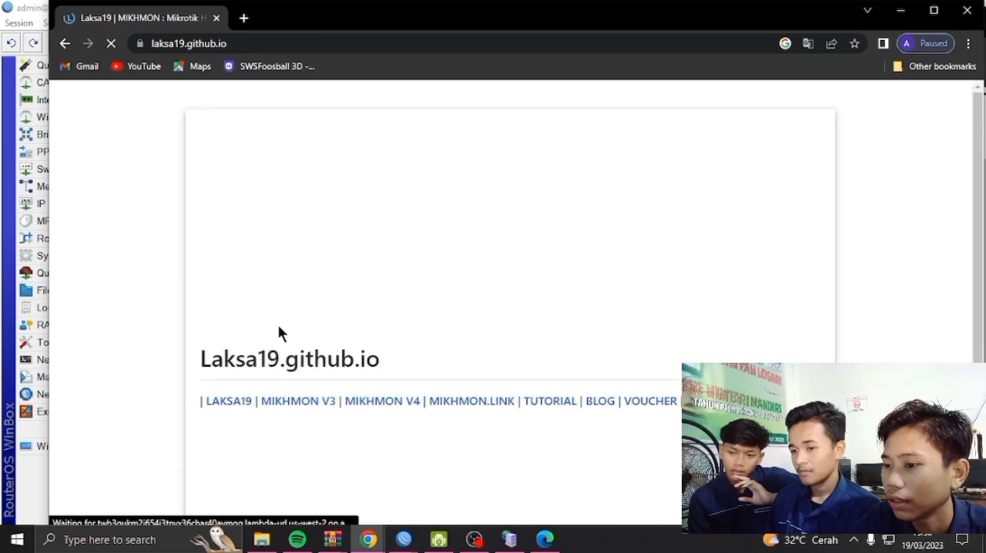
Examine the Laksa19 home page's sections on Mikhmon and the MikroTik hotspot login page templates
scroll(493, 231, down, 5)
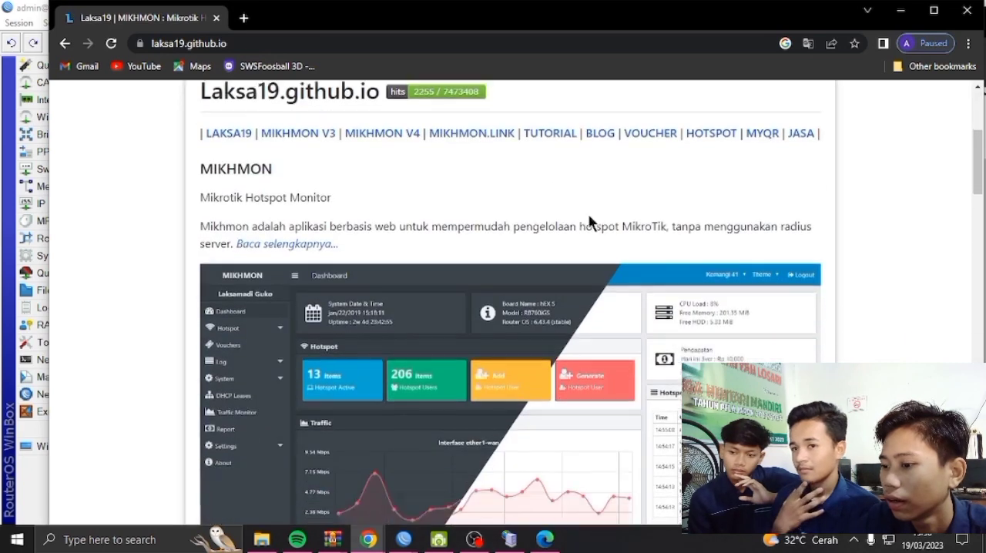
scroll(363, 228, down, 6)
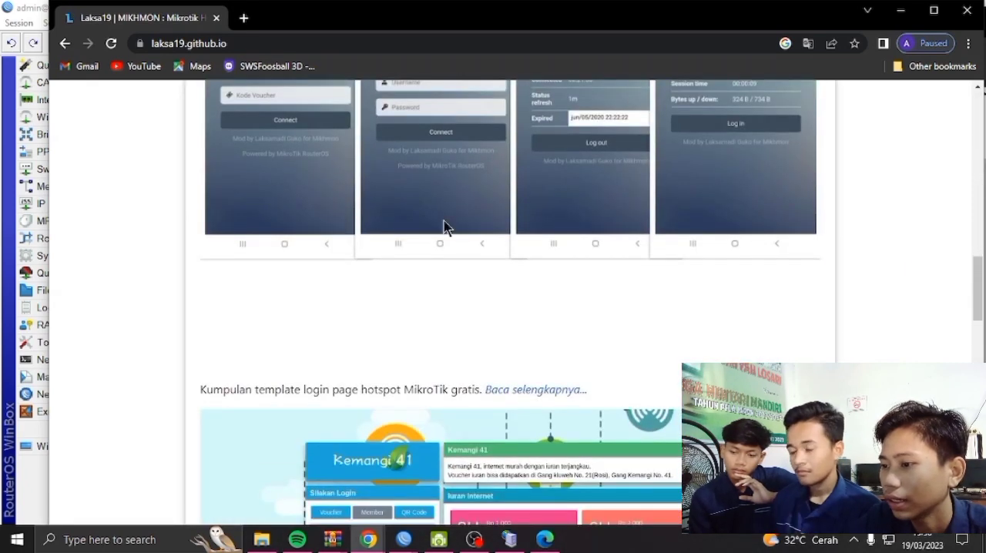
scroll(444, 226, up, 10)
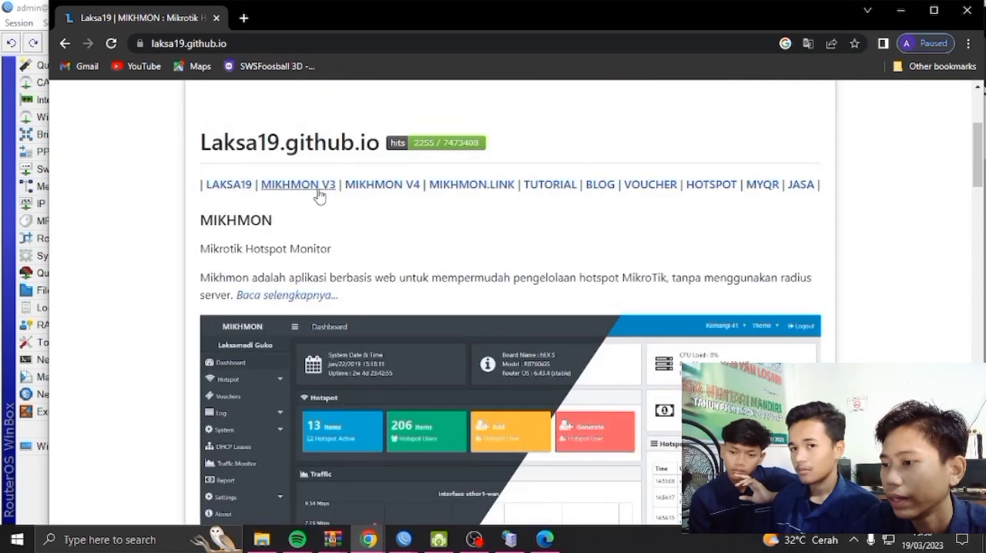
scroll(389, 245, down, 10)
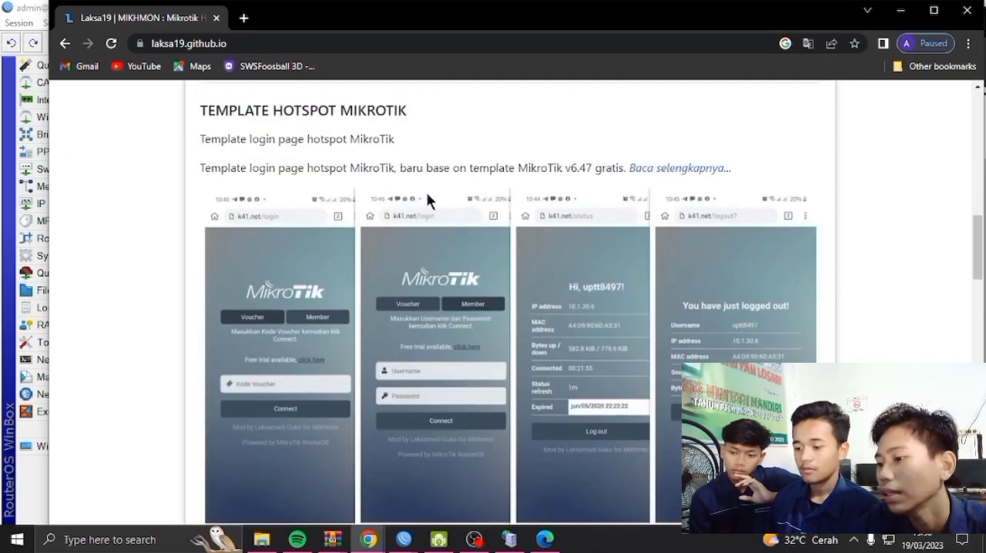
scroll(486, 192, down, 4)
scroll(462, 212, up, 7)
scroll(454, 241, up, 2)
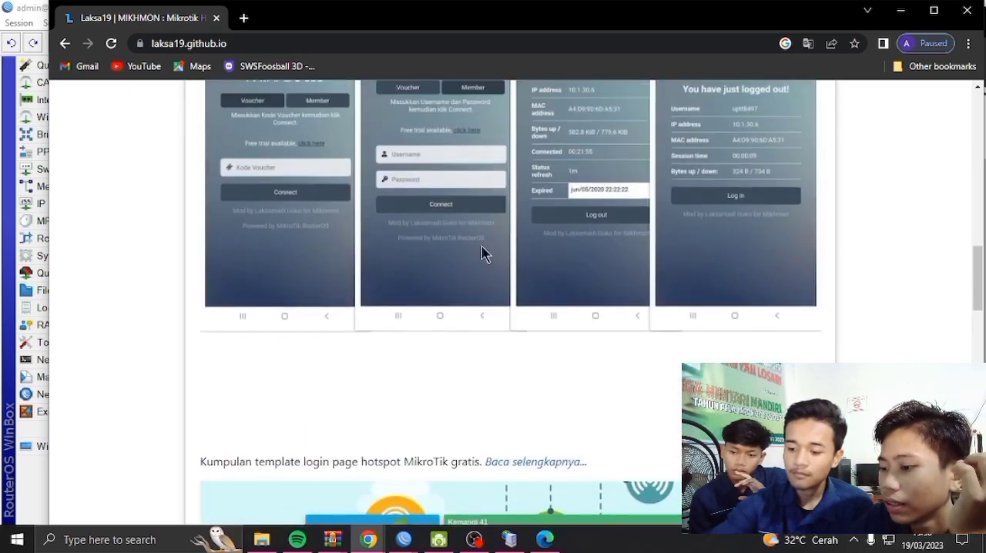
scroll(493, 253, down, 3)
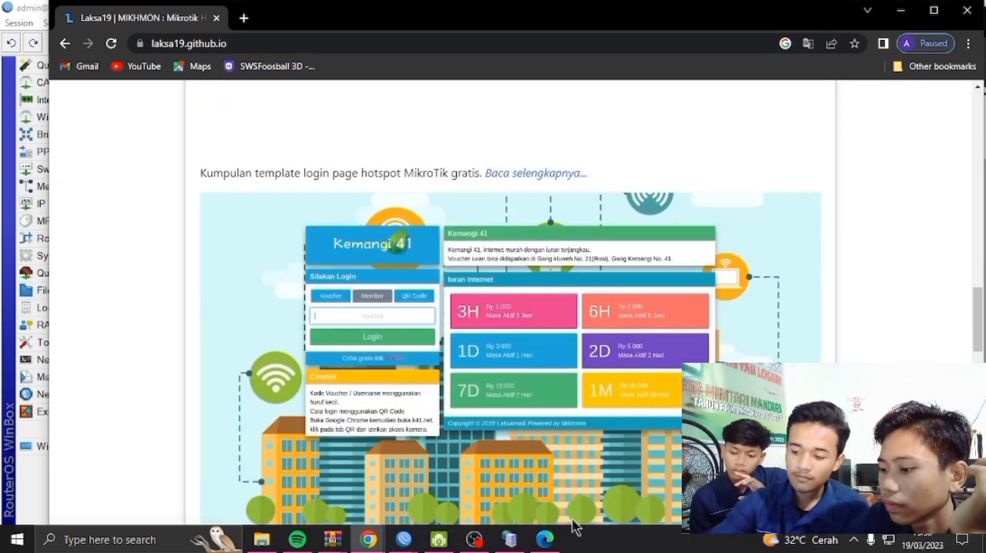
Open the page for the free MikroTik hotspot login template collection and go to its download section
click(472, 543)
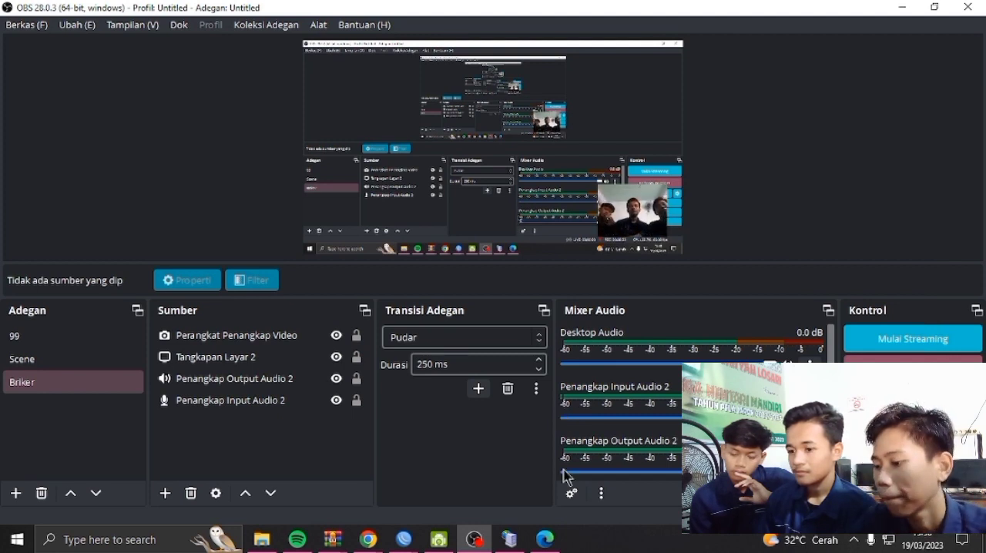
mouse_move(368, 539)
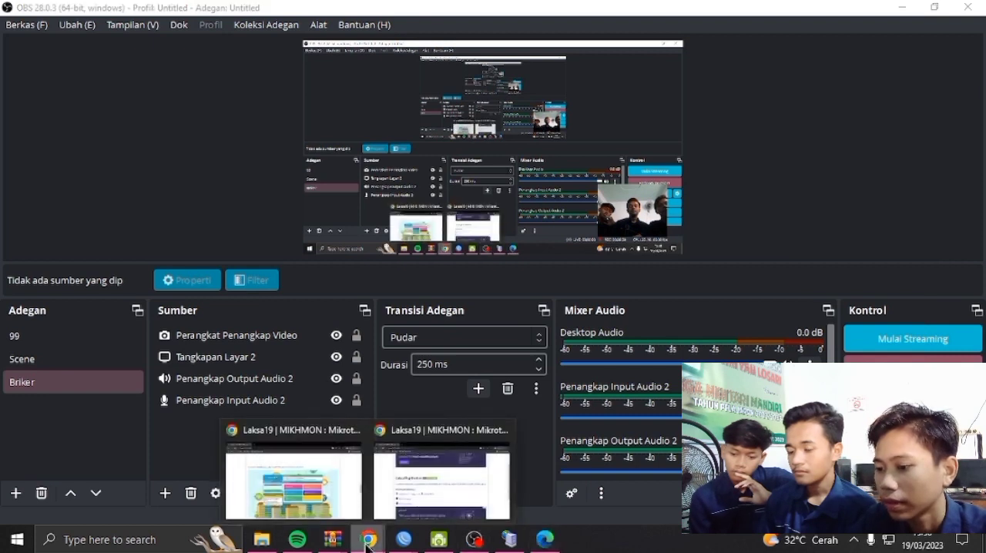
click(344, 495)
scroll(523, 242, up, 2)
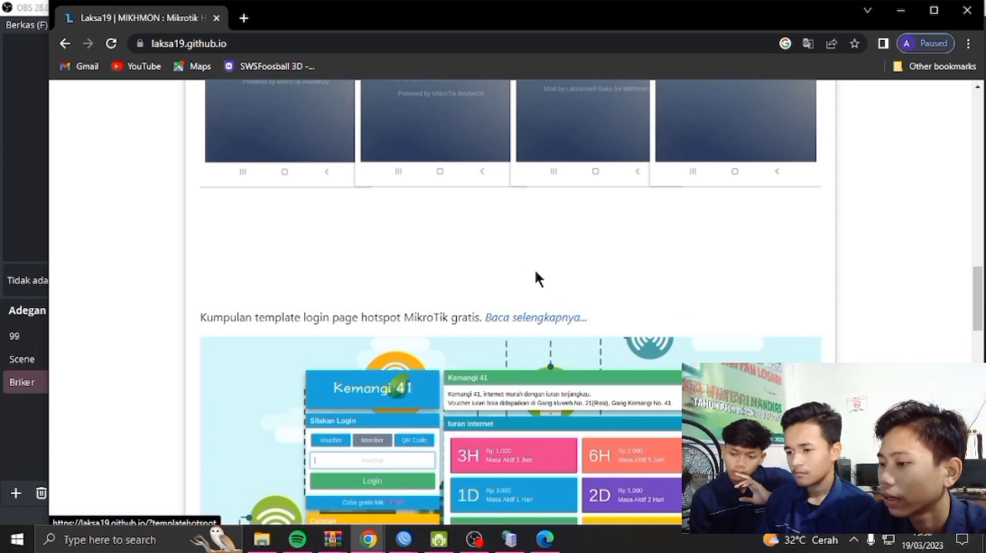
click(522, 319)
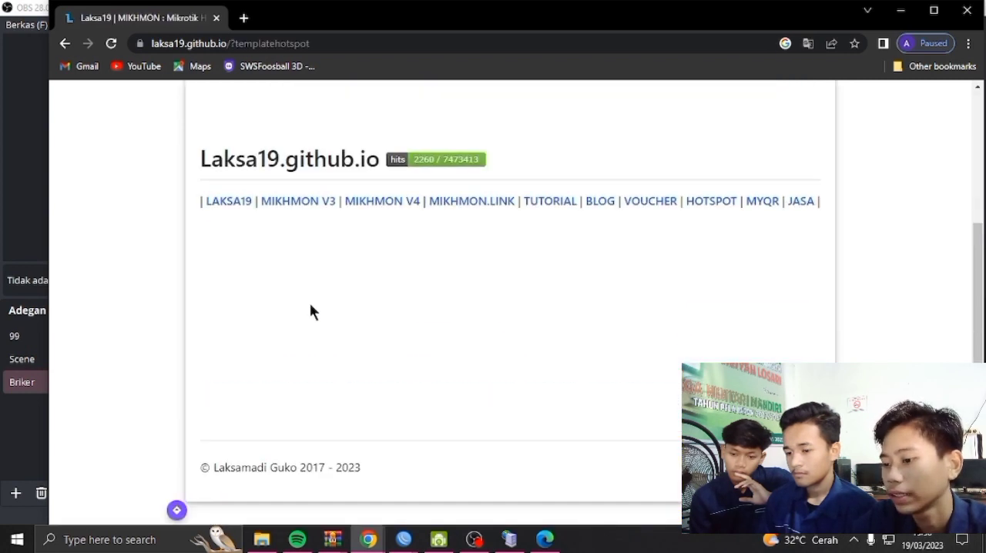
scroll(360, 264, down, 5)
scroll(359, 264, down, 4)
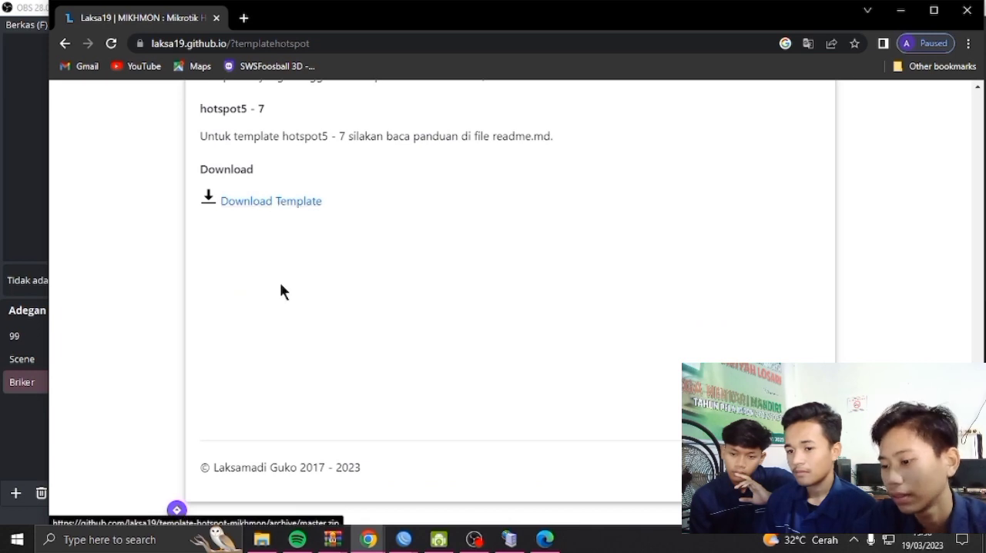
Switch to File Explorer and inspect the Mikhmon Server folder inside the mikhmonv3ws (2) archive in Downloads, closing the archive when done
click(262, 539)
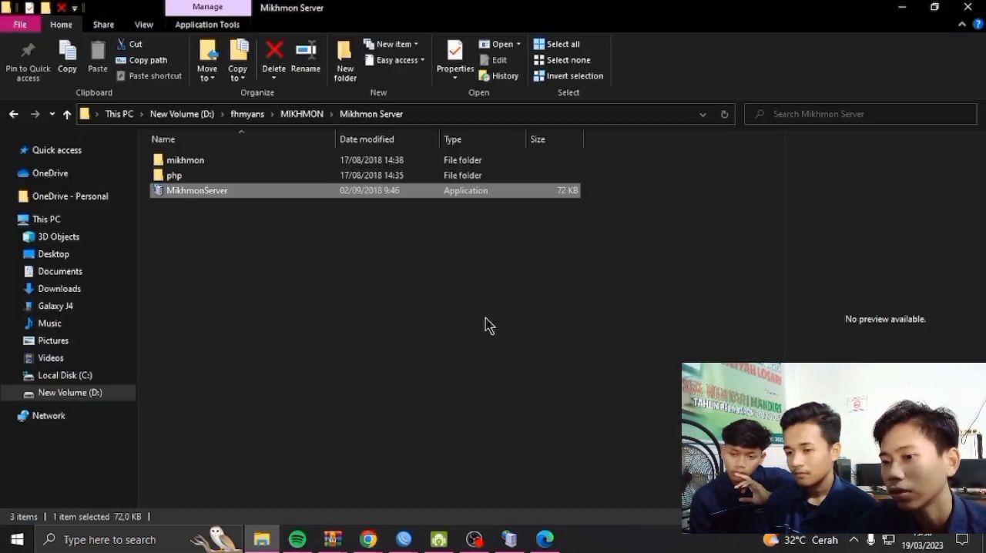
click(89, 156)
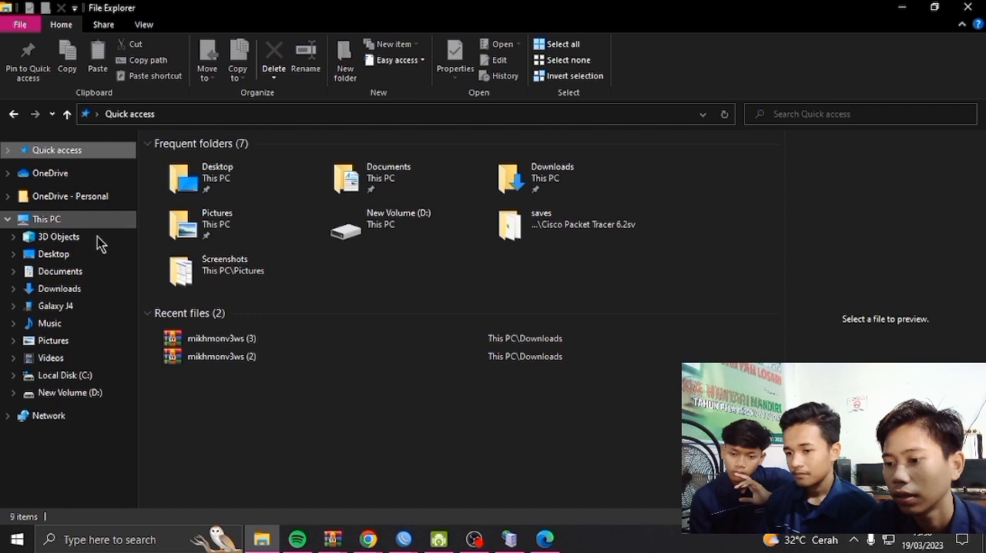
click(60, 288)
click(287, 204)
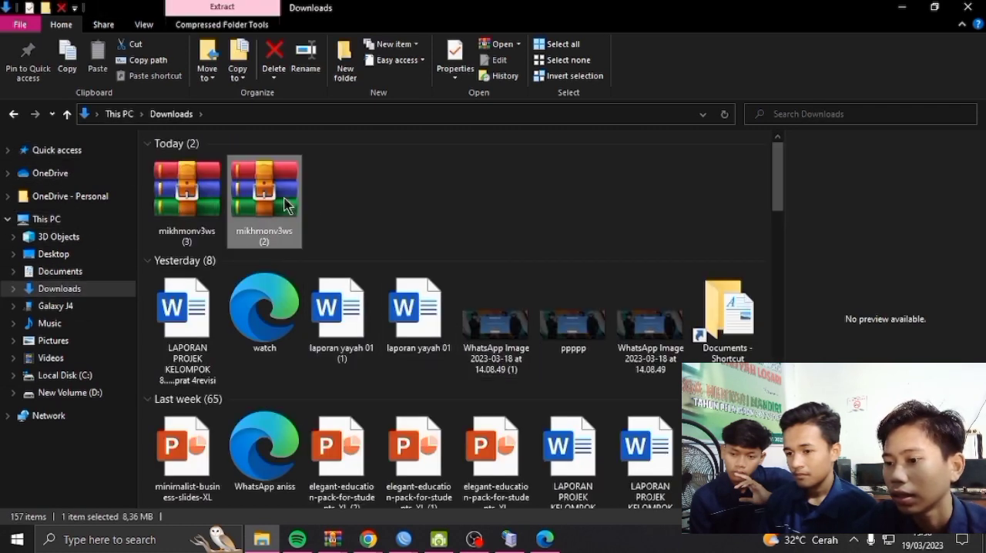
double_click(286, 205)
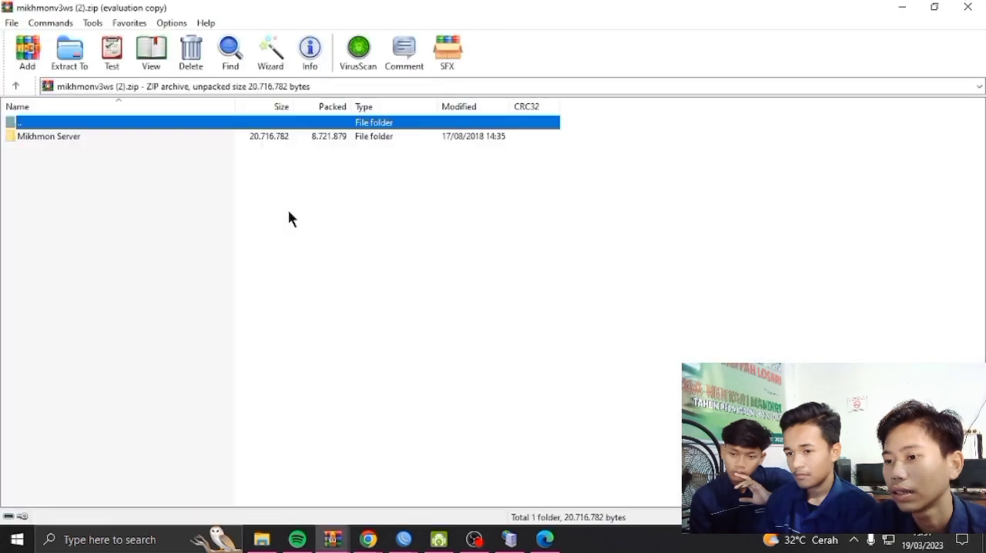
double_click(244, 138)
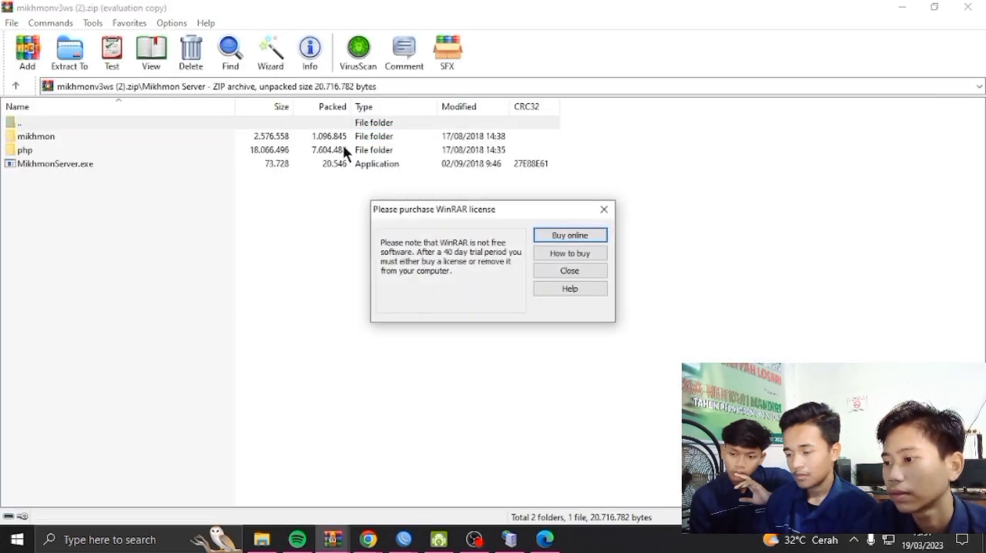
click(600, 208)
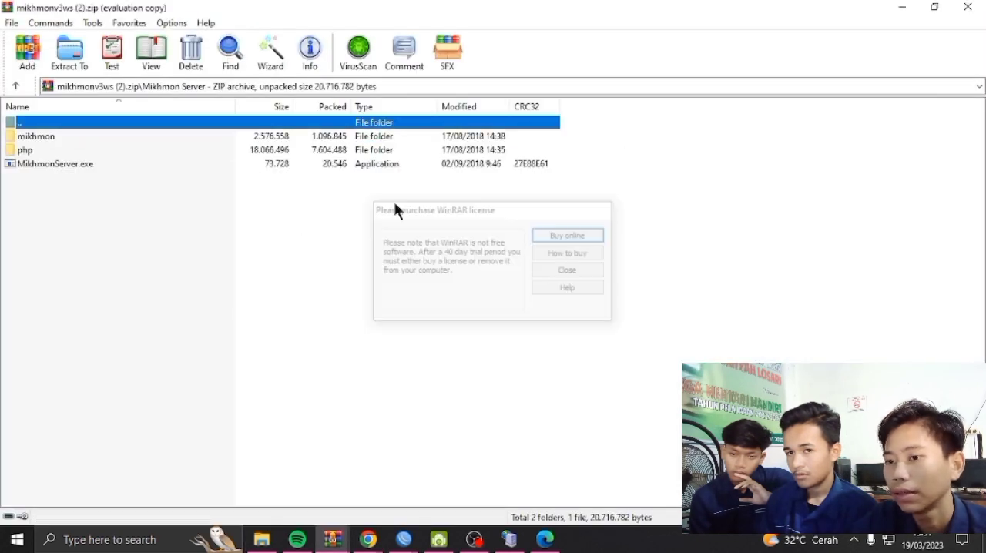
click(16, 85)
click(968, 7)
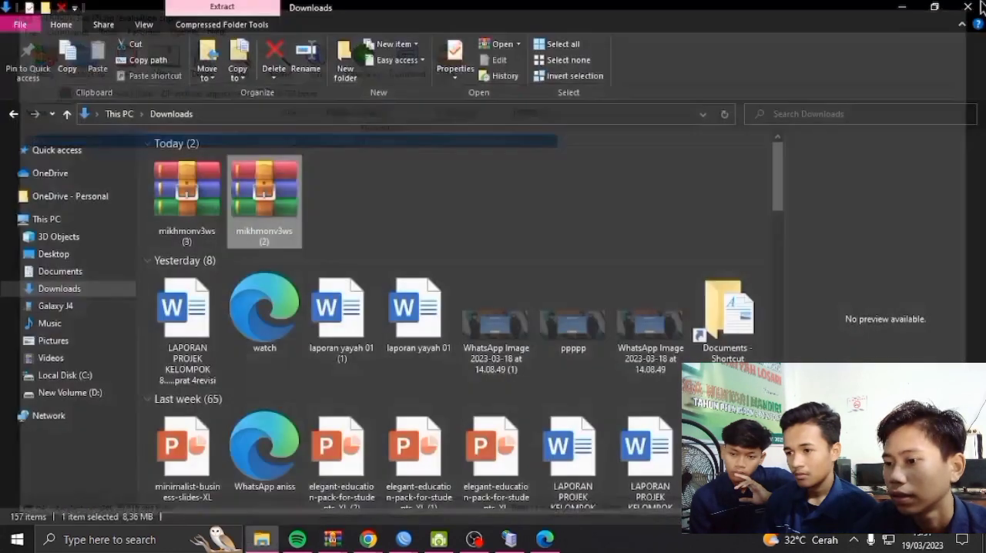
Check the contents of the mikhmonv3ws (3) archive in Downloads and close it
double_click(171, 196)
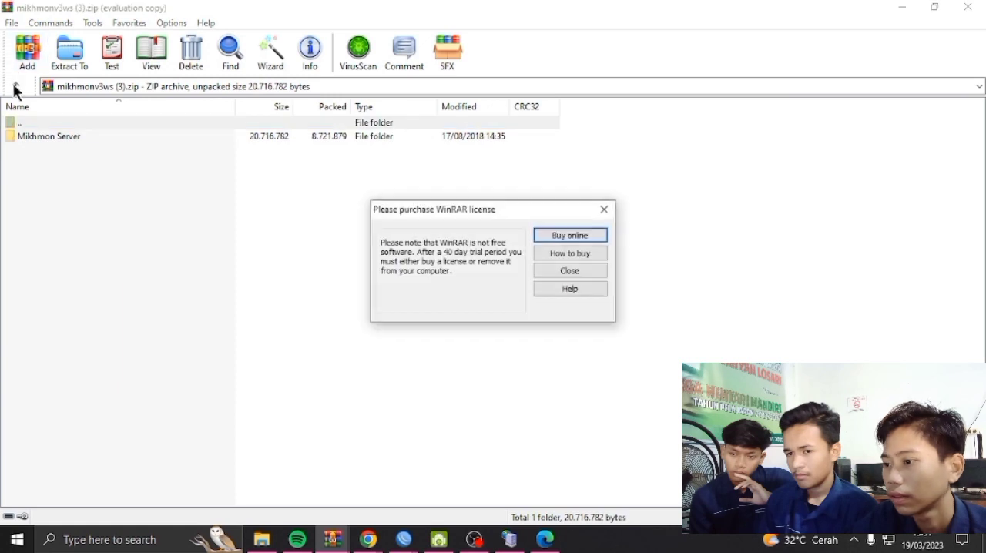
click(604, 211)
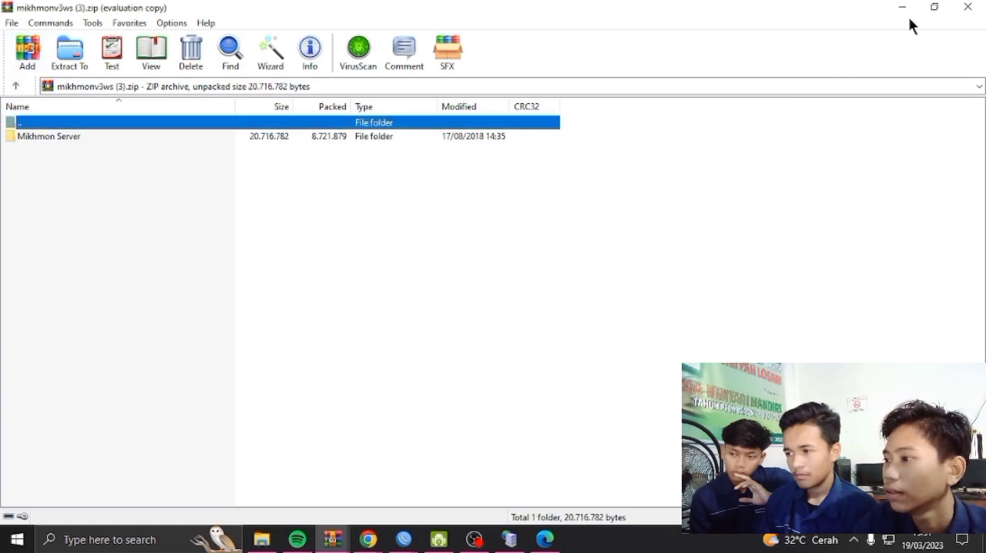
click(967, 7)
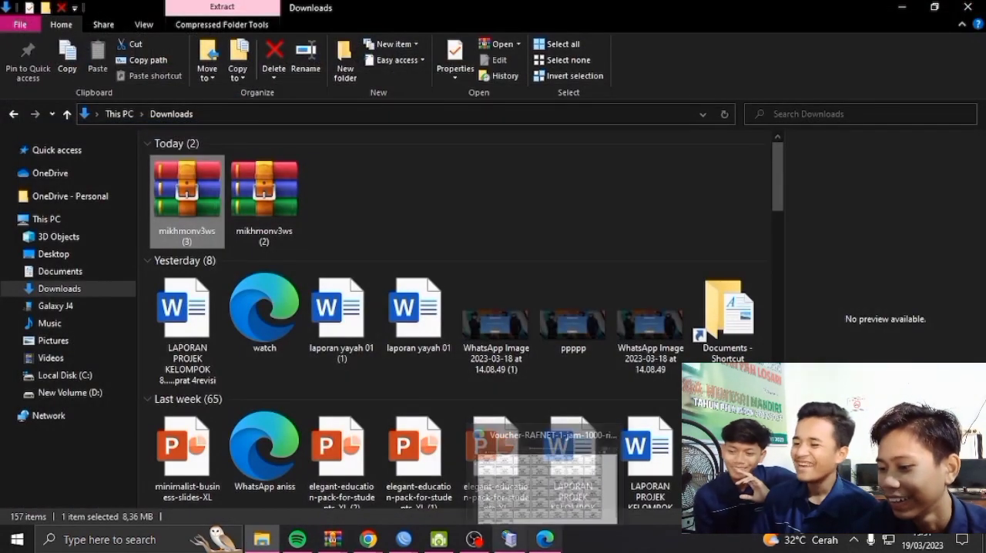
Return to the hotspot template page in Chrome and download the template archive
mouse_move(352, 544)
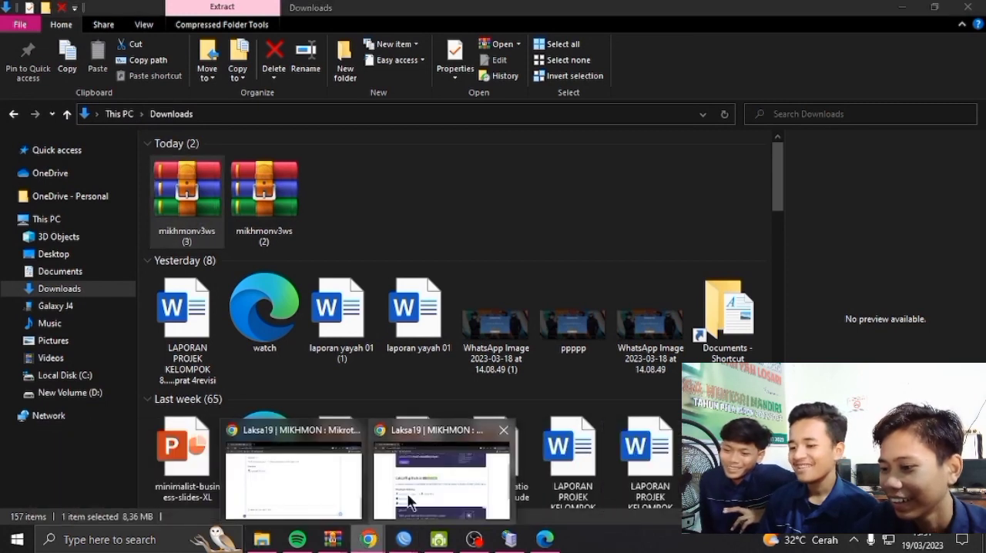
click(416, 502)
scroll(435, 484, down, 3)
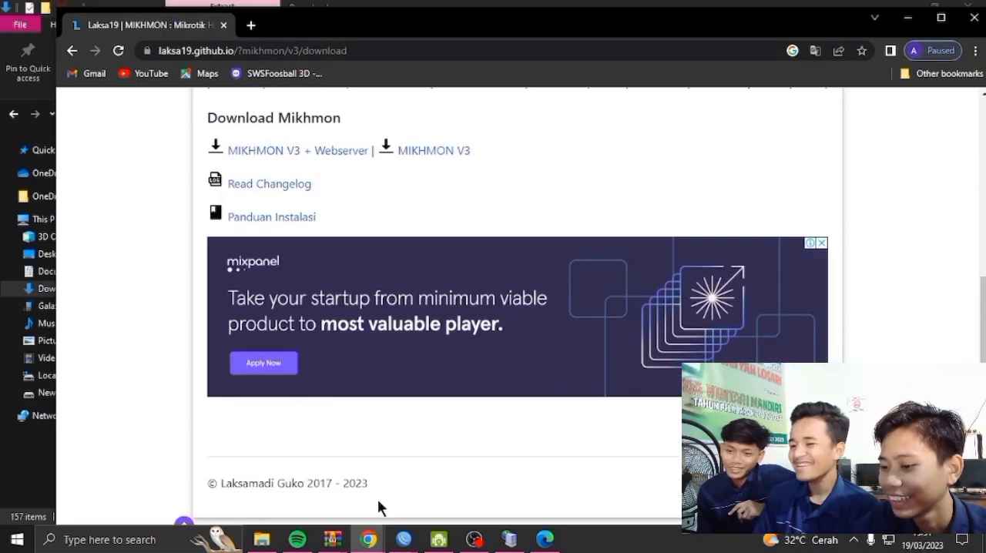
mouse_move(369, 539)
click(360, 496)
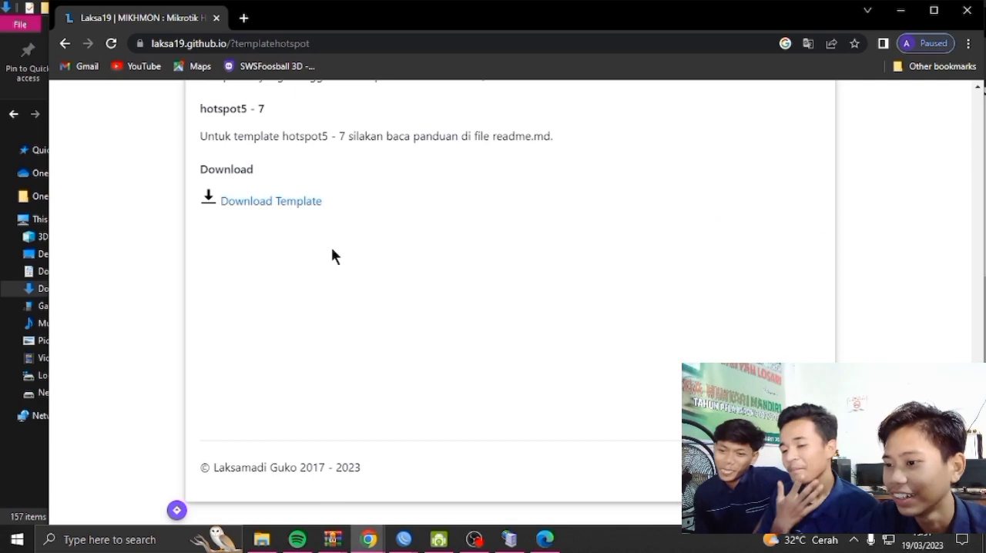
click(305, 208)
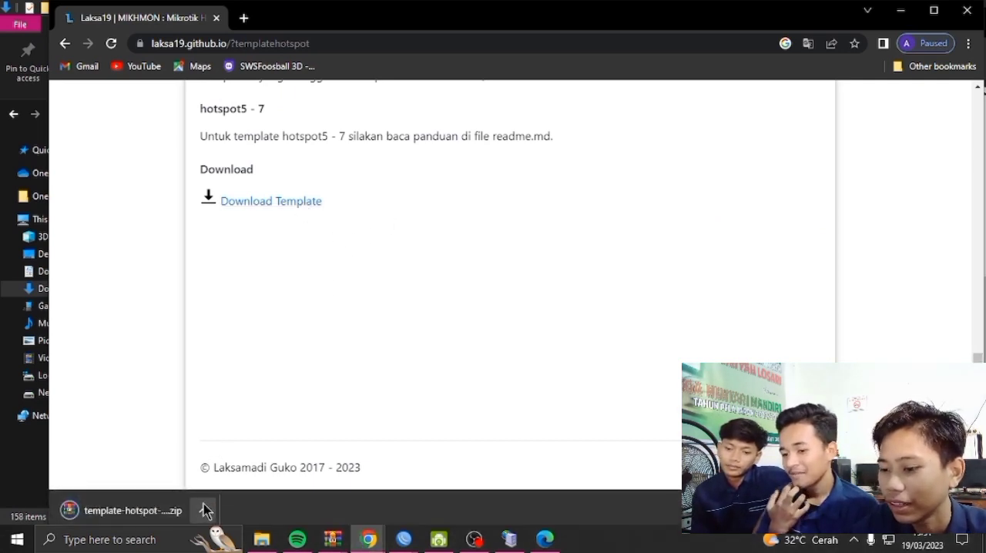
Open the downloaded template-hotspot-mikhmon-master.zip in WinRAR and enter its template-hotspot-mikhmon-master folder
click(202, 509)
click(281, 402)
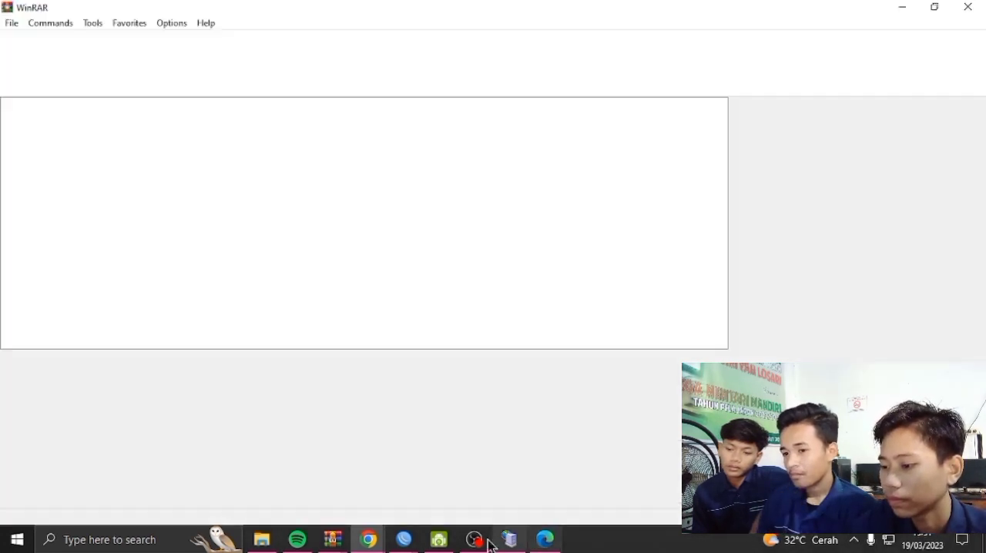
click(474, 541)
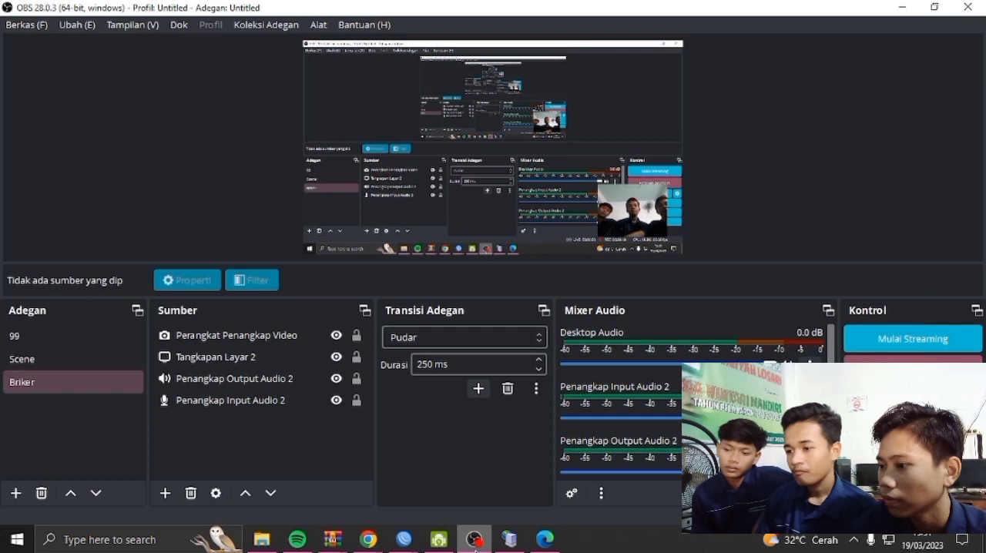
click(902, 8)
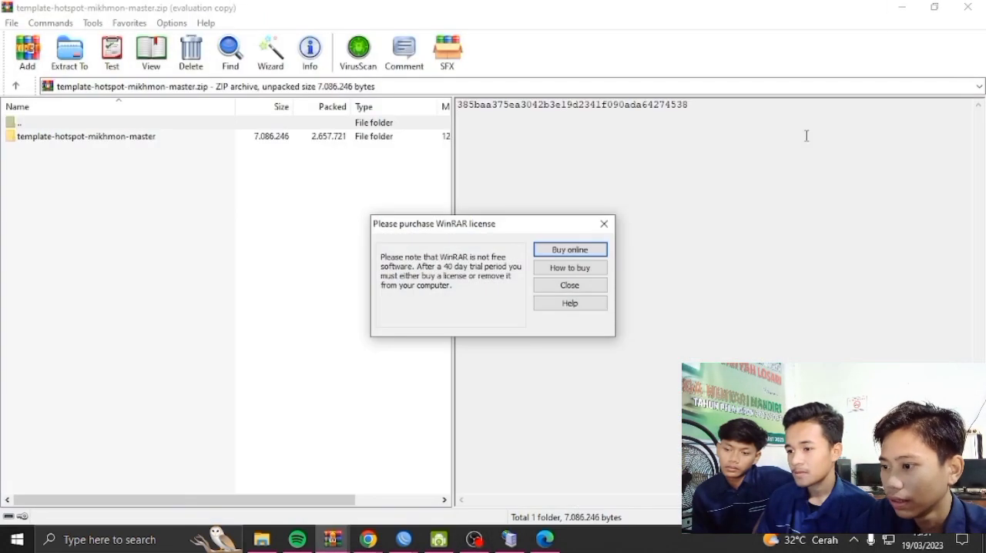
click(581, 283)
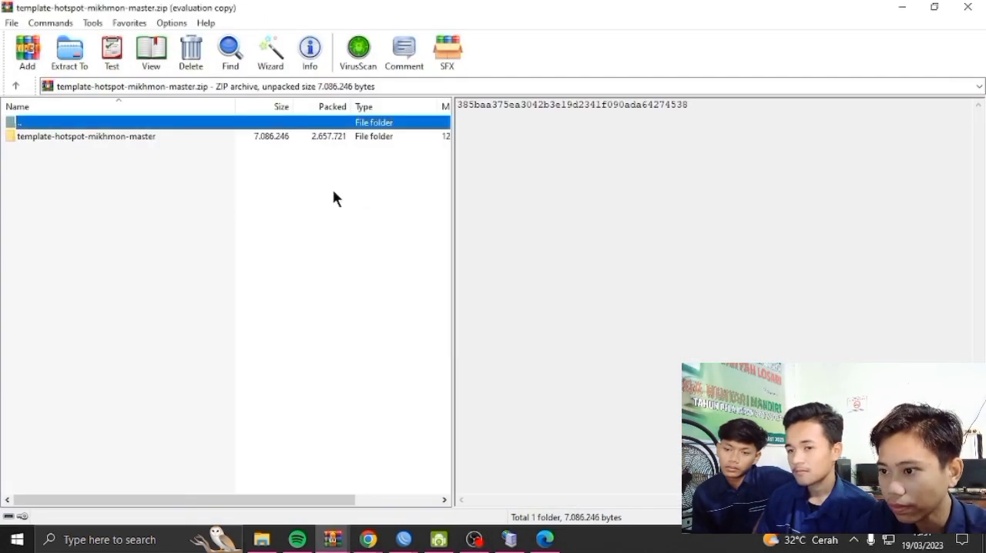
double_click(303, 135)
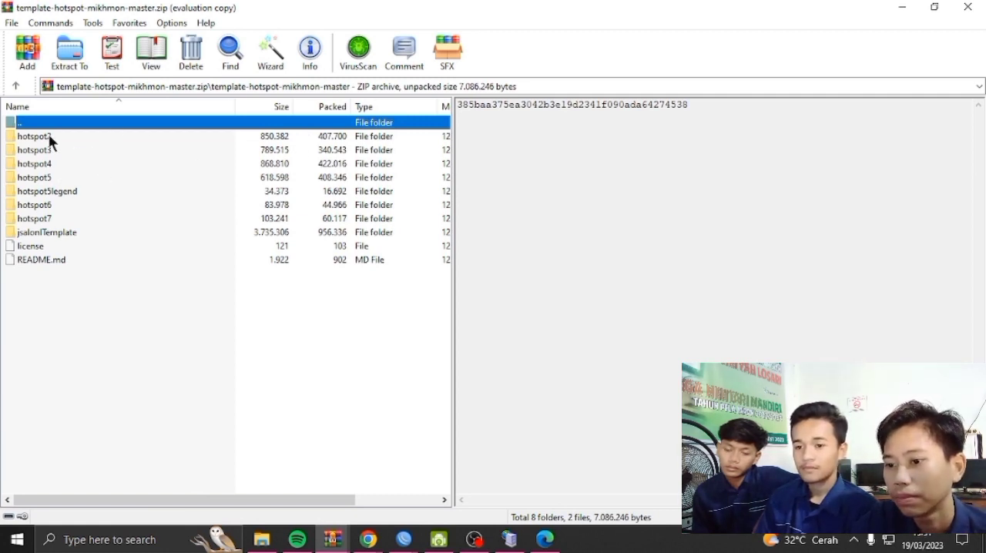
Extract the hotspot5 folder from the template archive to D:\fhmyans\MIKHMON
click(46, 179)
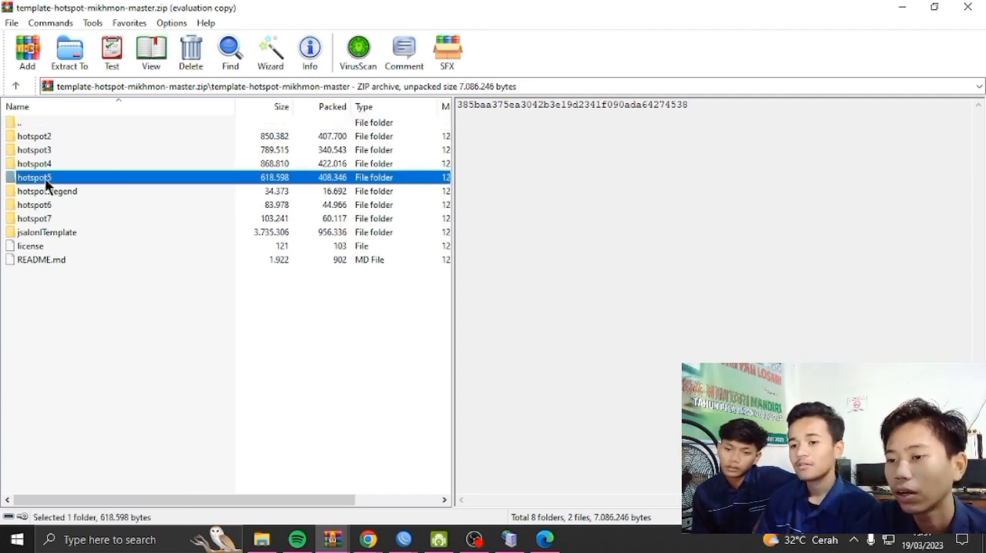
click(71, 53)
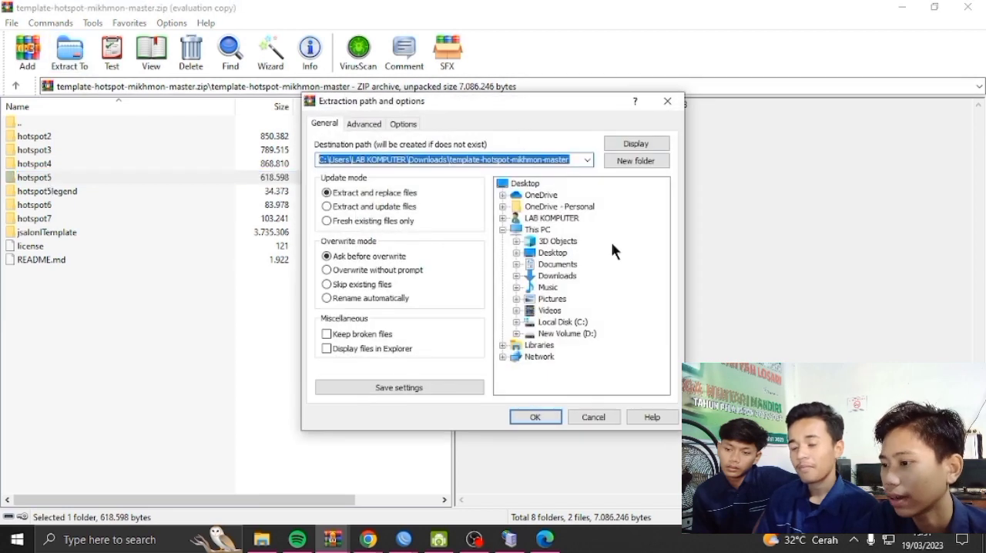
click(517, 334)
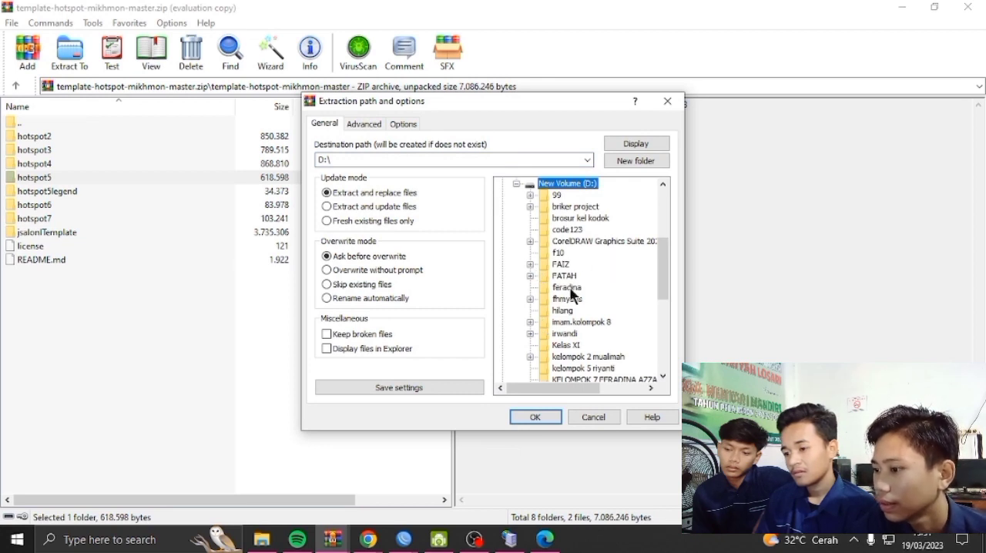
click(529, 299)
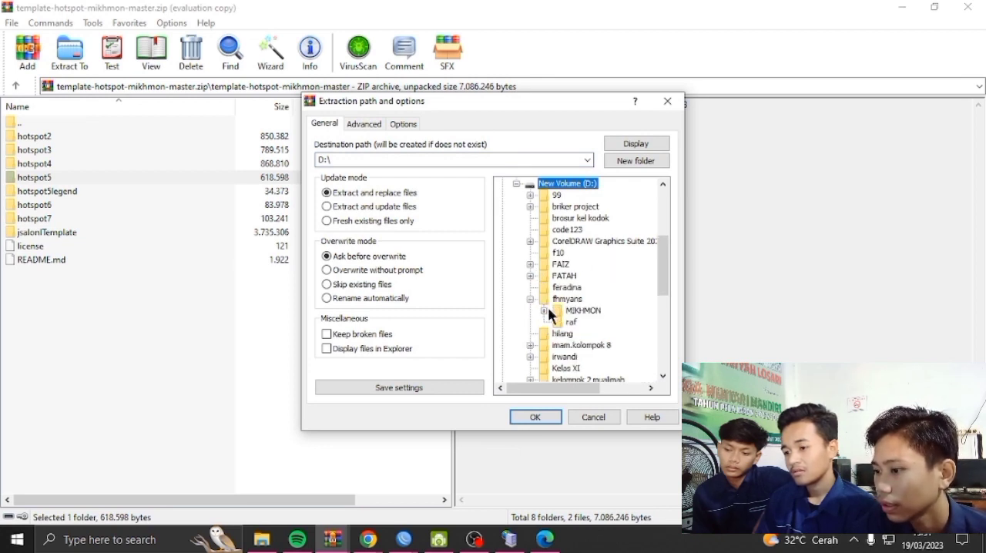
click(583, 310)
click(535, 416)
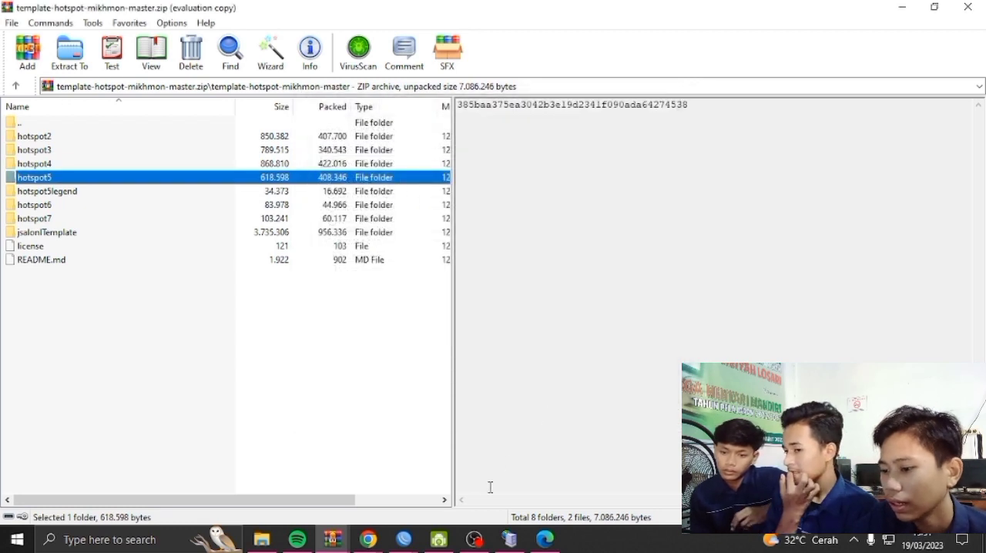
Switch to File Explorer and open the MIKHMON folder inside fhmyans on New Volume (D:)
click(262, 539)
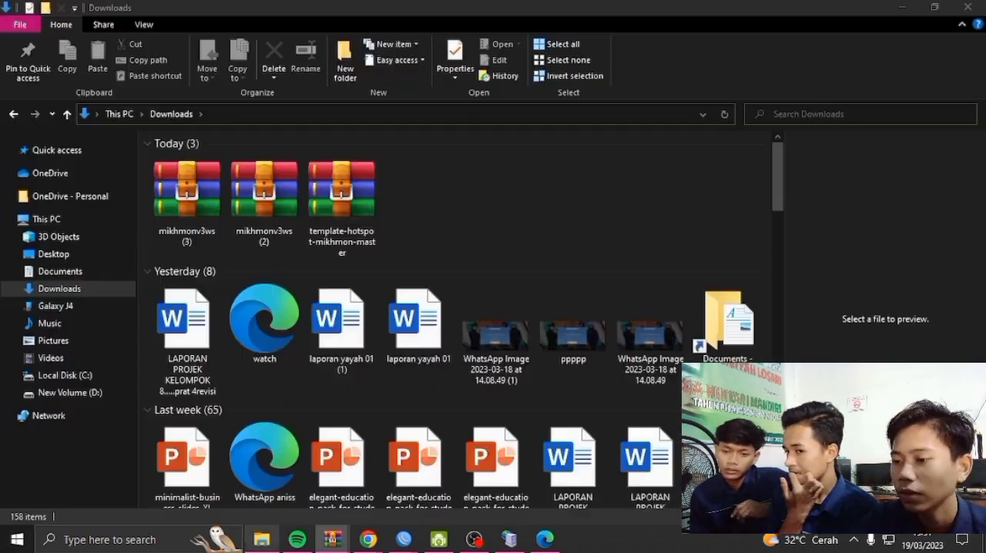
click(61, 392)
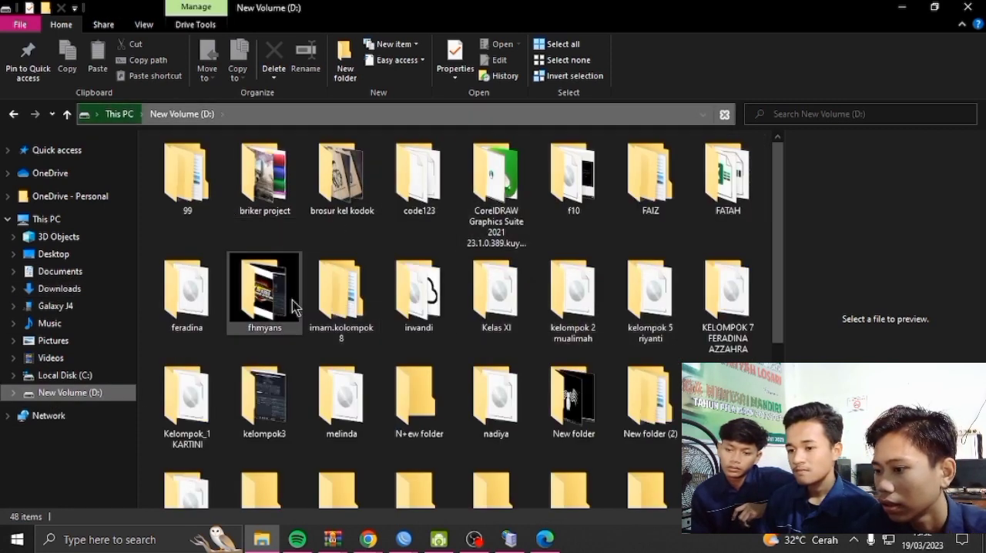
double_click(279, 305)
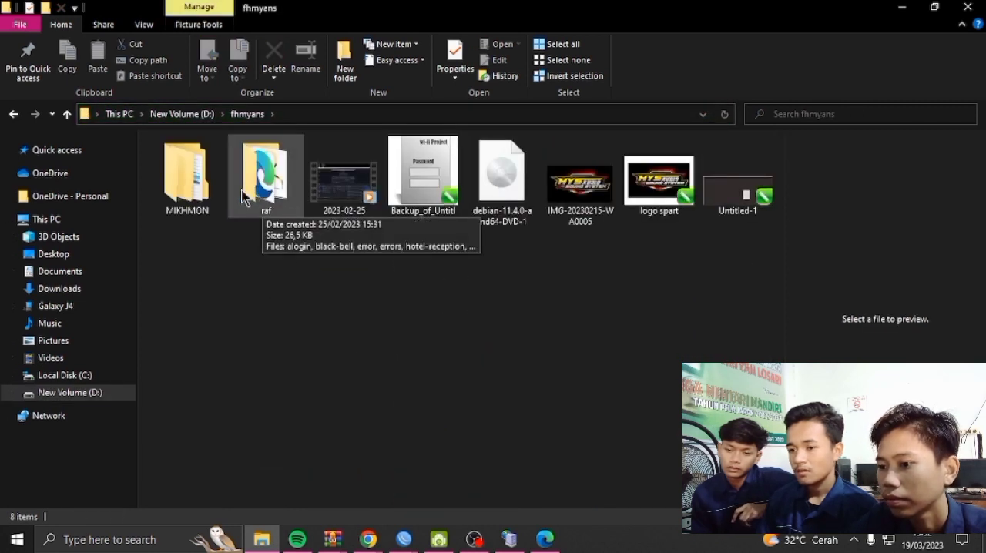
double_click(186, 177)
Rename the extracted hotspot5 folder as RAF.NET
click(235, 160)
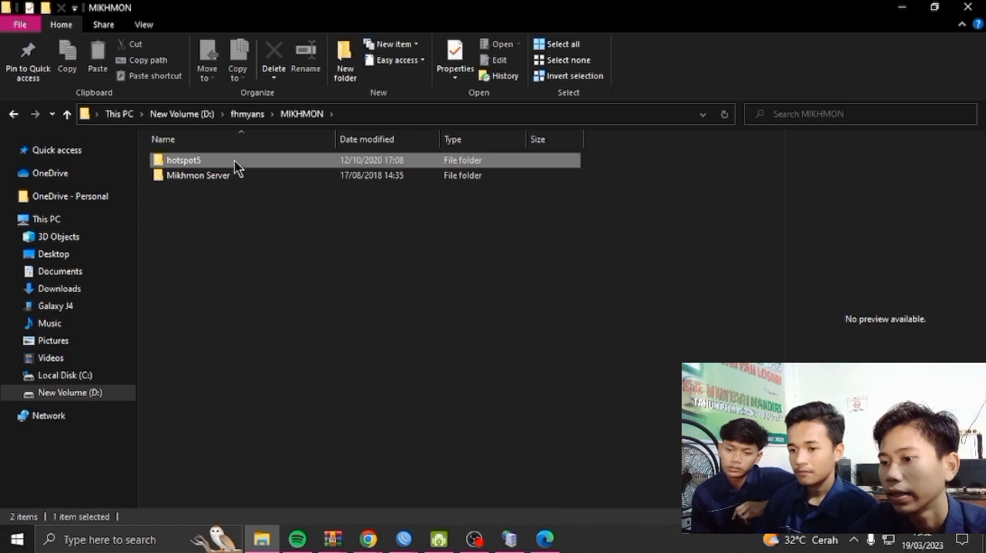
right_click(234, 160)
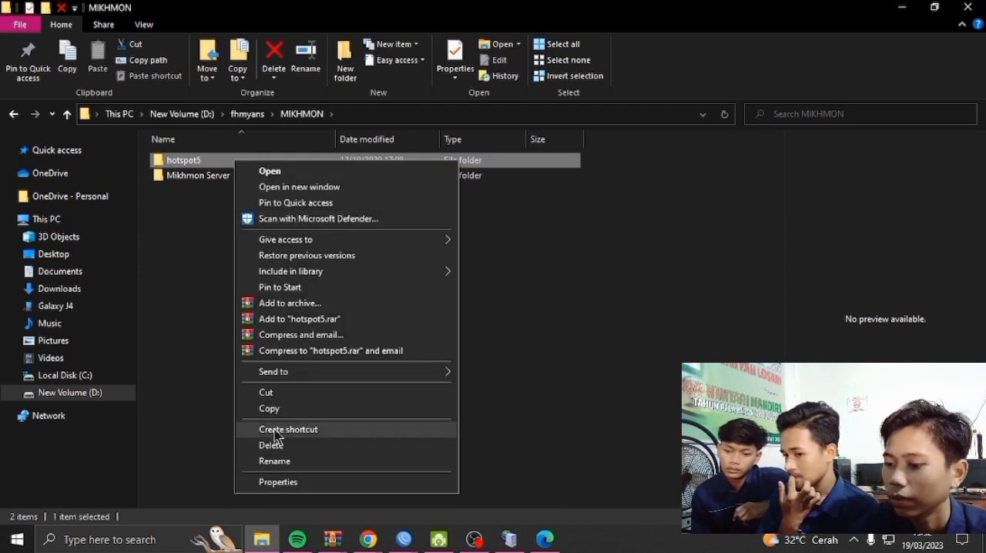
click(280, 462)
key(BackSpace)
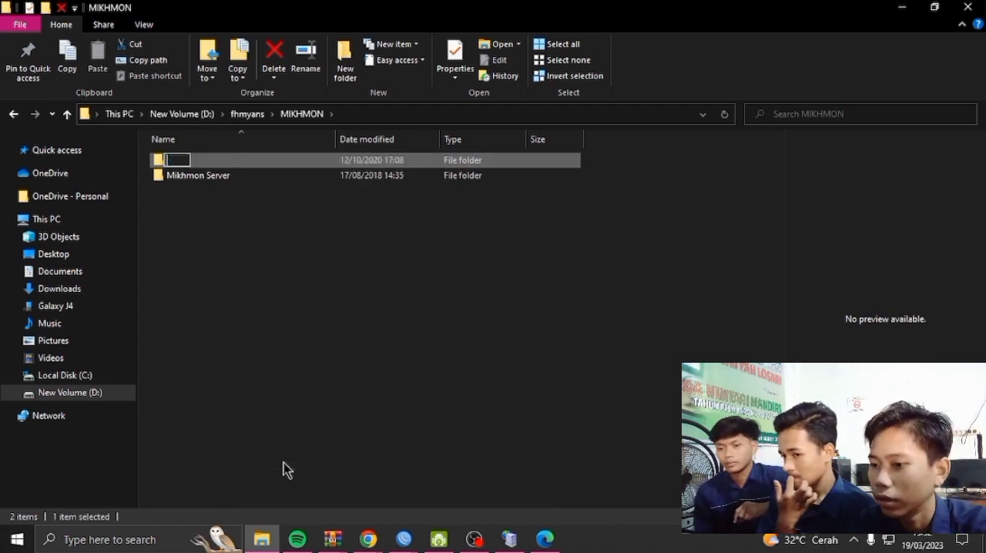
text(RAF.NET)
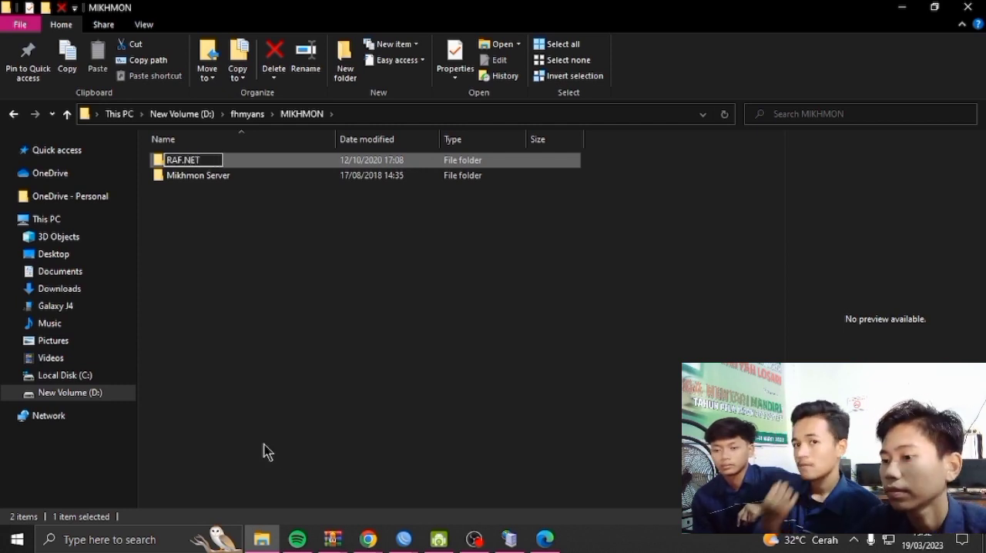
click(332, 317)
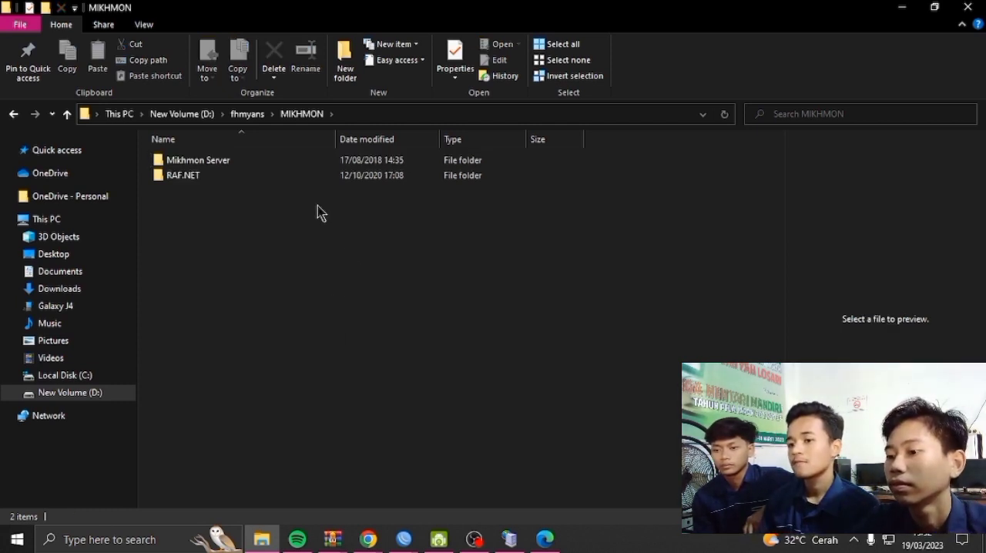
Copy the RAF.NET folder, switch to the WinBox session connected to the router, and paste it into the router's file list
right_click(275, 175)
click(319, 425)
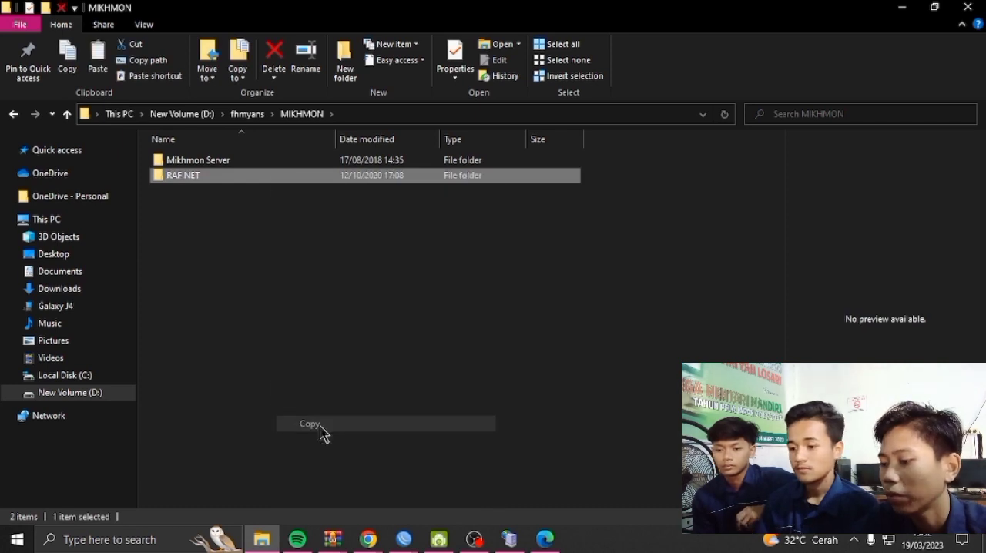
click(407, 544)
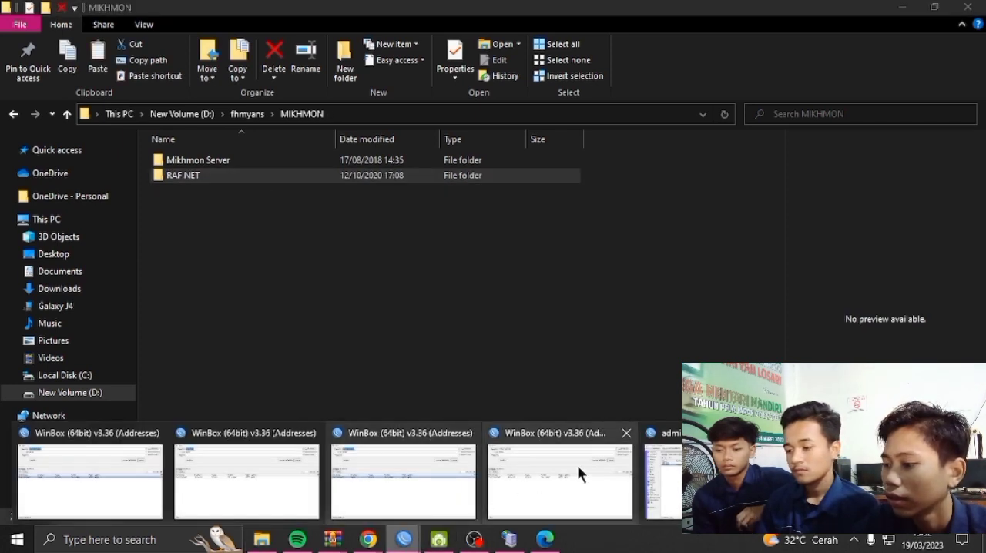
click(663, 473)
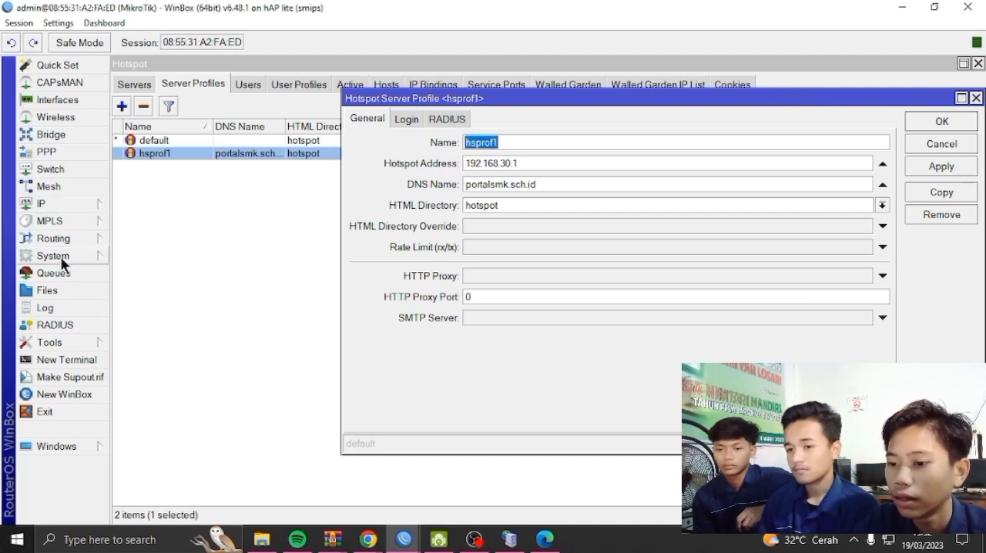
click(60, 286)
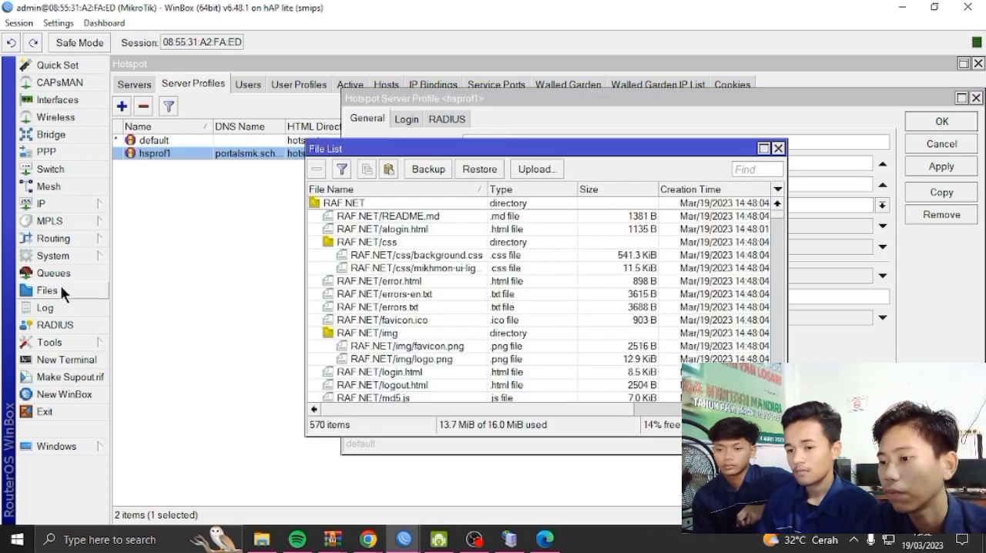
click(393, 167)
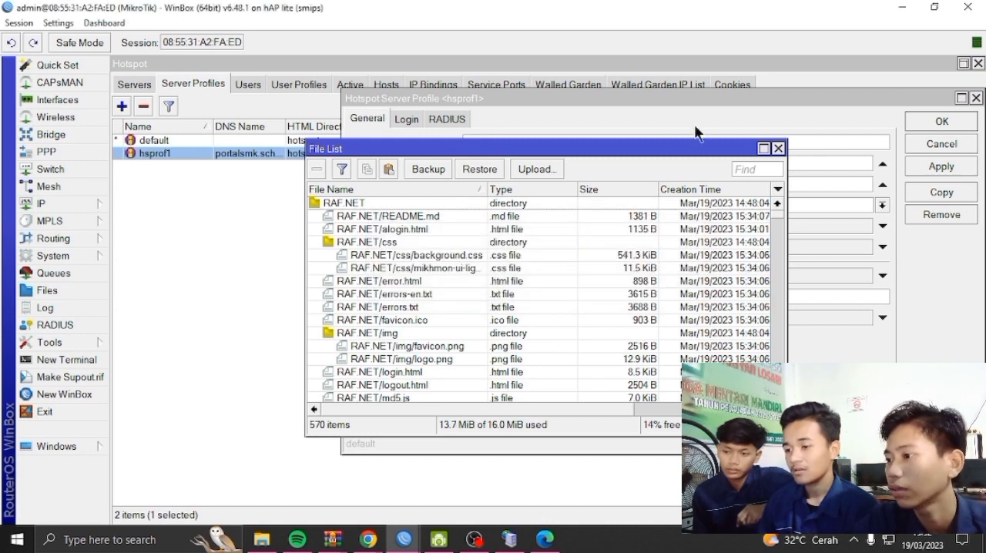
click(779, 149)
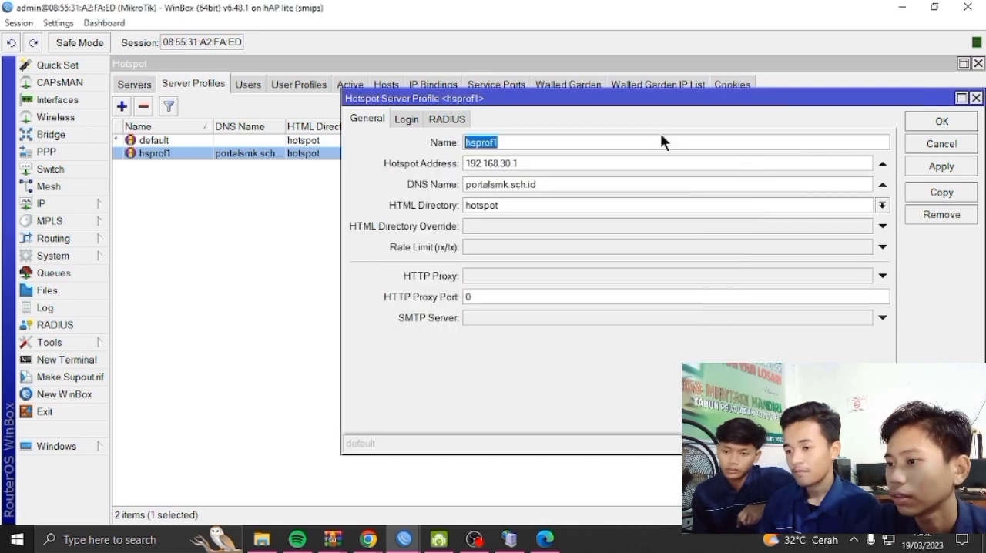
Close the open hsprof1 profile, view the hotspot servers list and return to the server profiles
drag(653, 109, 421, 143)
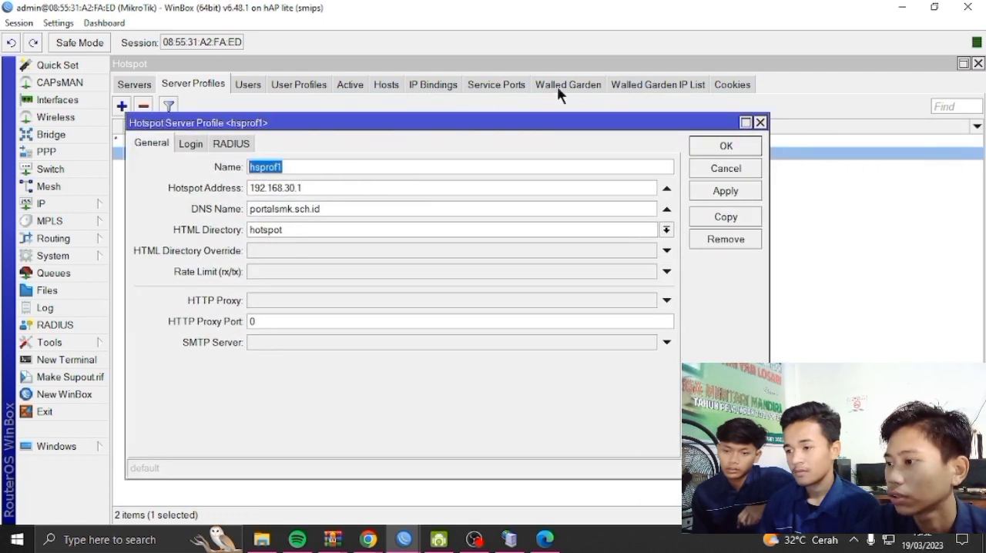
click(759, 122)
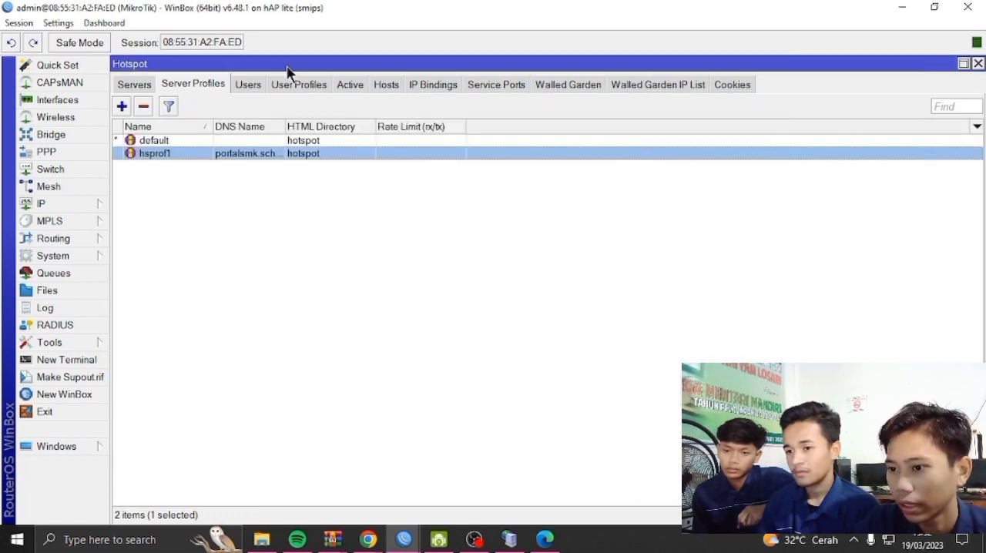
click(213, 169)
click(135, 84)
click(173, 81)
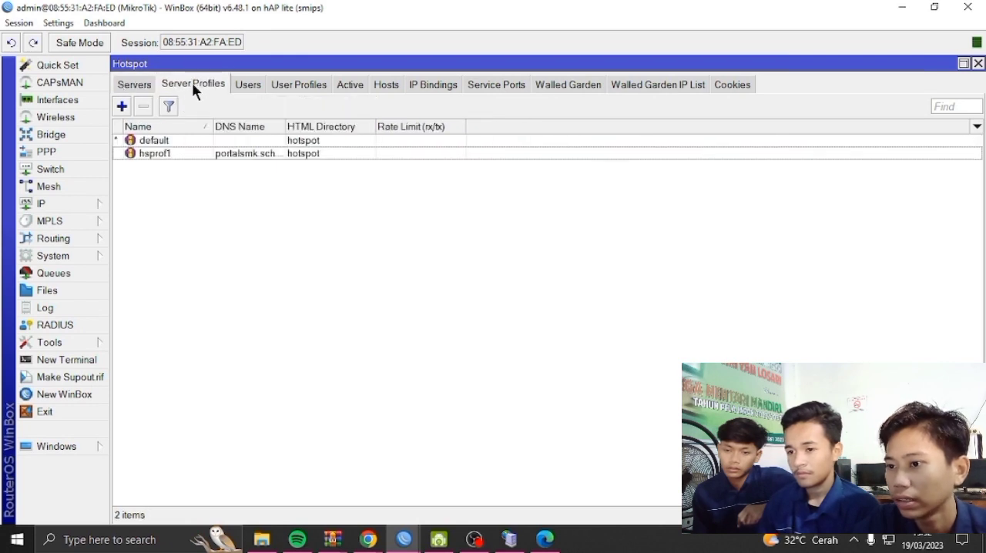
Set the HTML directory of the hsprof1 hotspot server profile to RAF.NET and save the profile
double_click(206, 154)
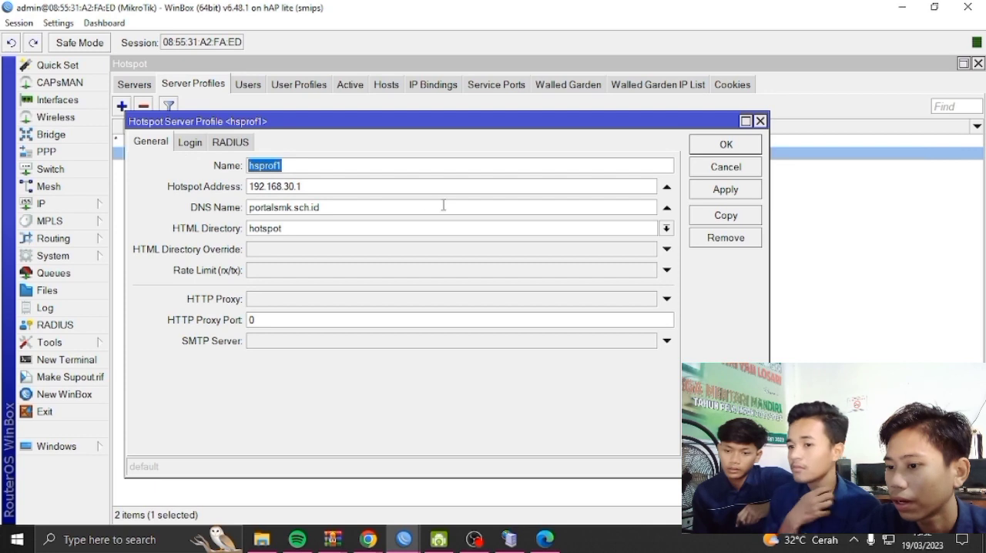
click(666, 228)
scroll(311, 354, down, 5)
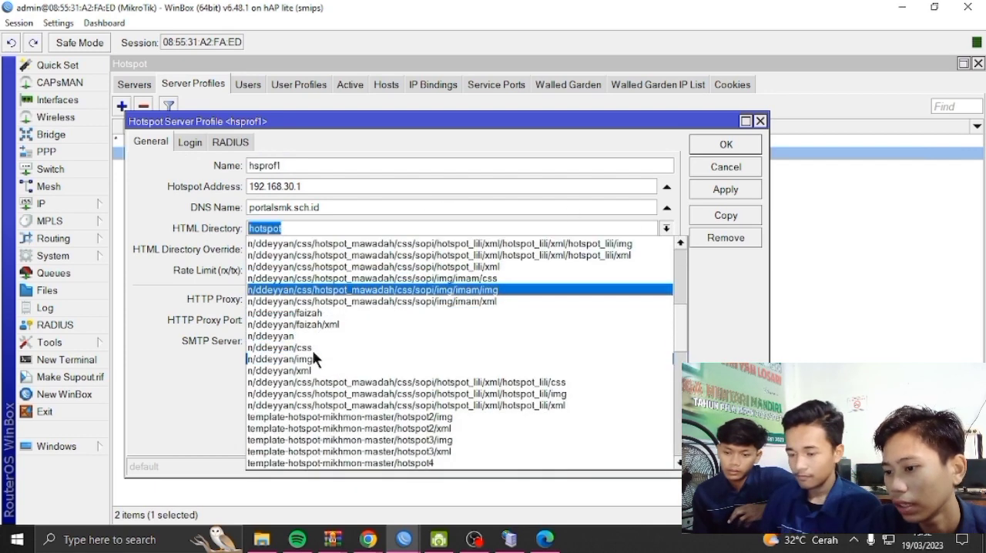
scroll(311, 354, down, 10)
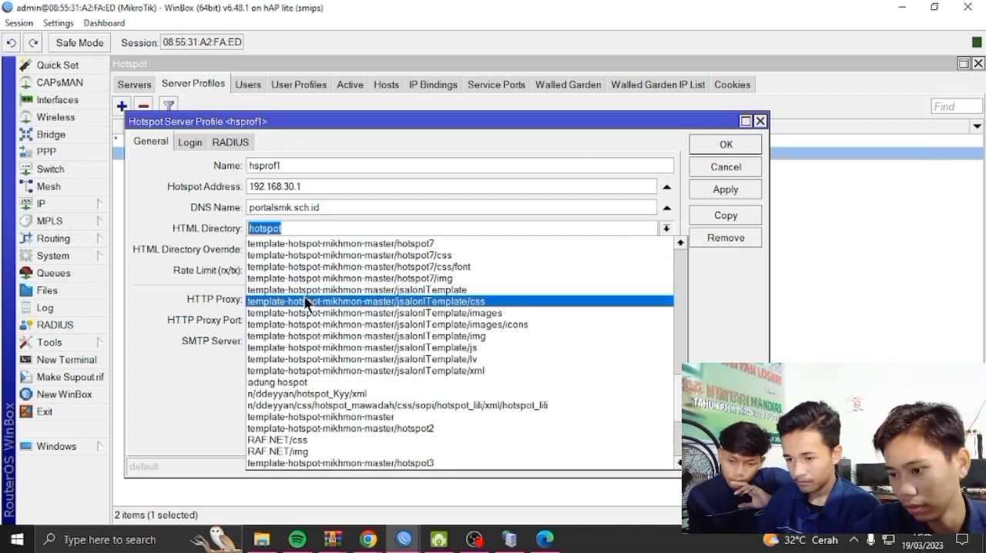
scroll(307, 302, down, 5)
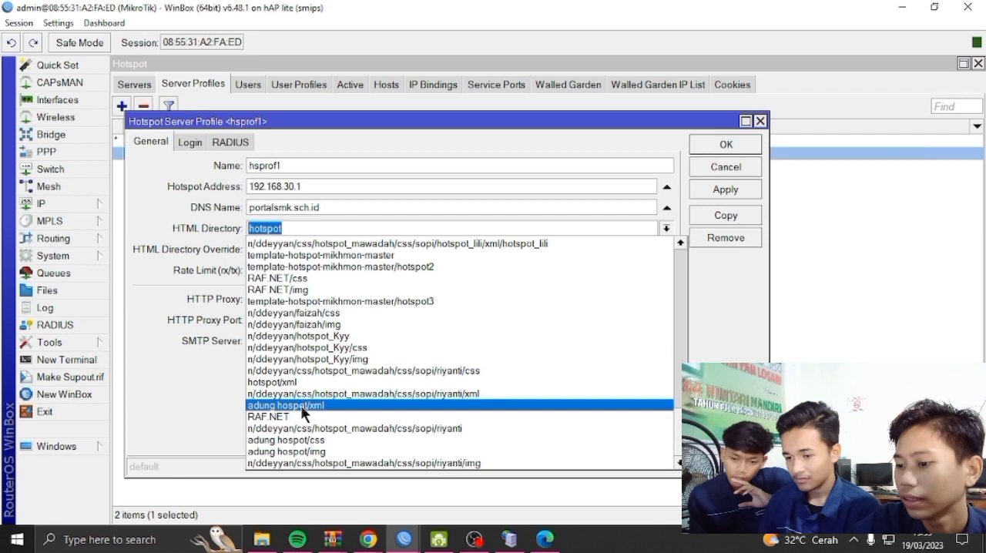
click(305, 416)
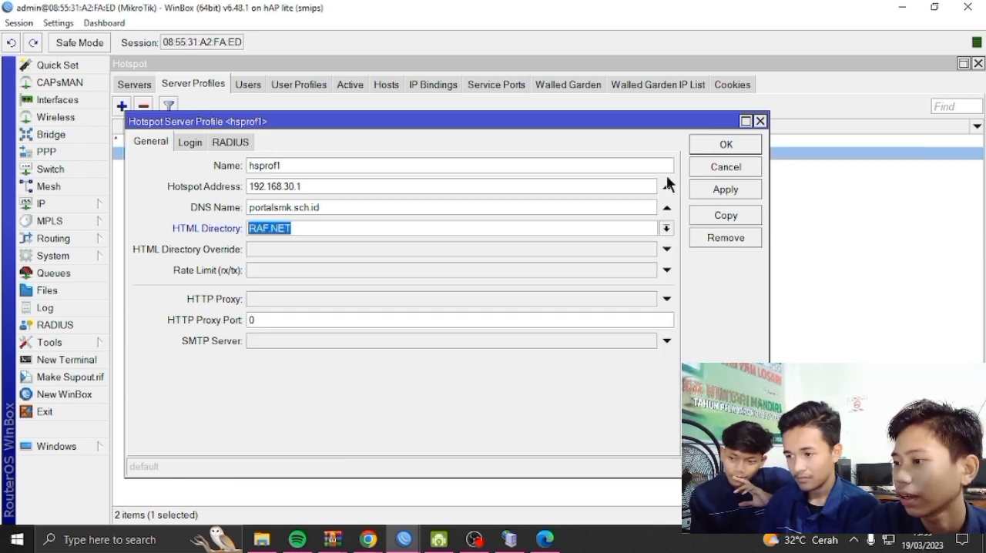
click(713, 188)
click(726, 145)
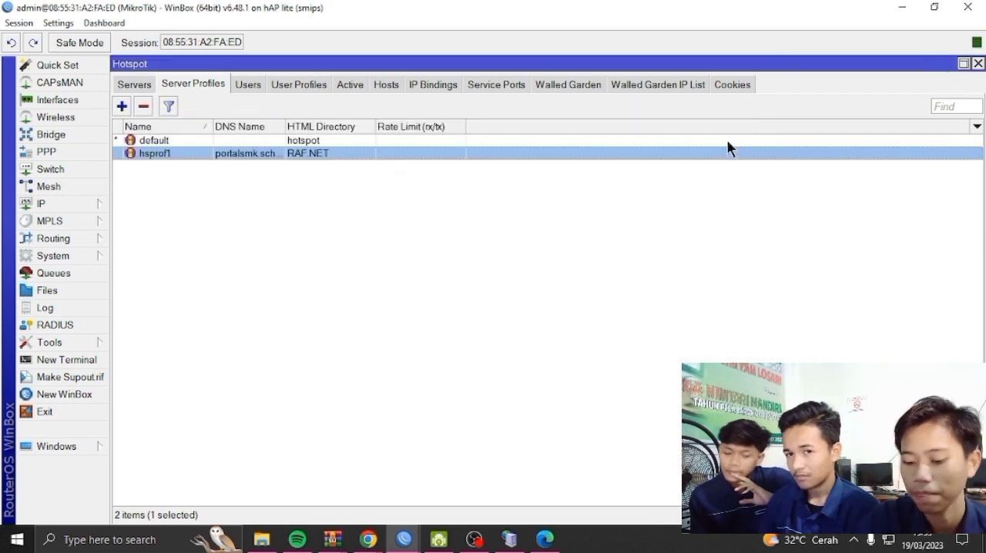